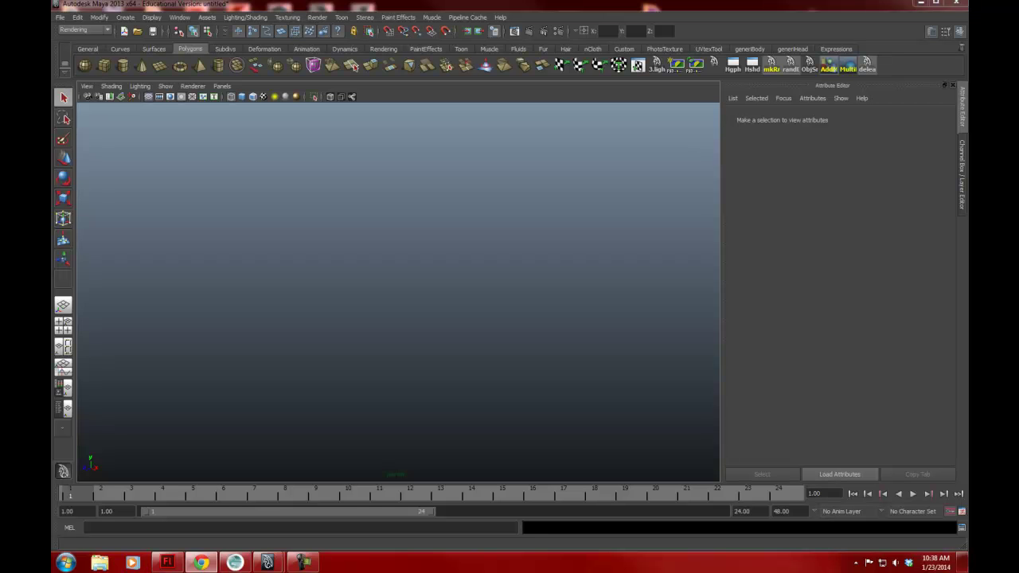
Step: Switch to the browser, view the AnimationTrax lesson linked in the course schedule, return to the schedule and minimize the browser
left_click_drag(1017, 35, 439, 28)
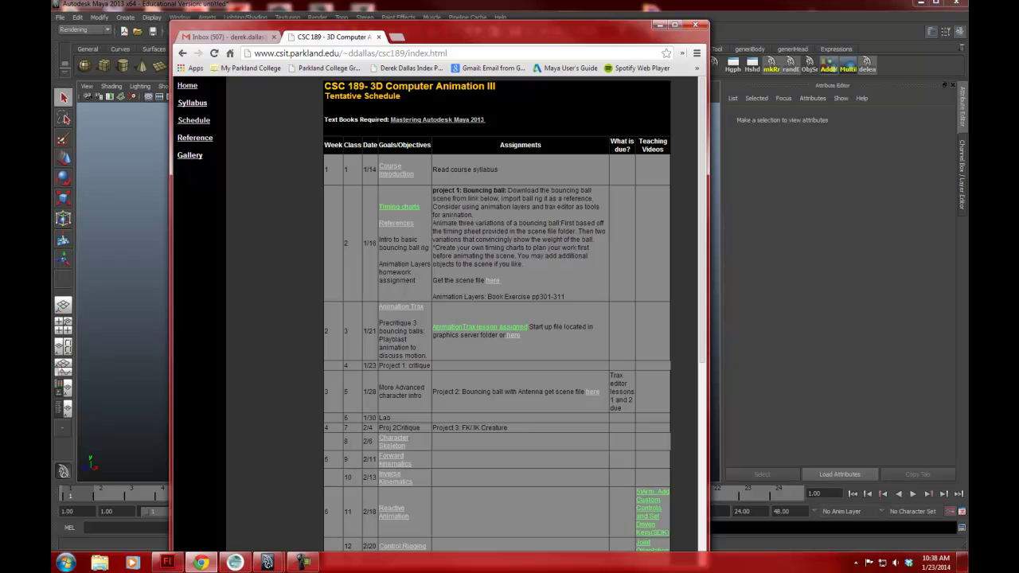
left_click(471, 329)
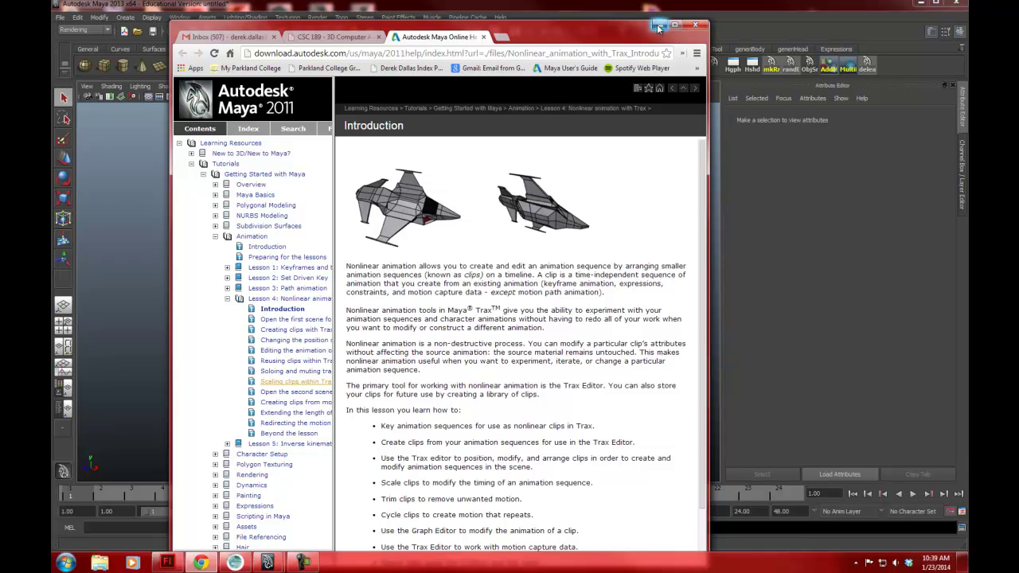
left_click(345, 38)
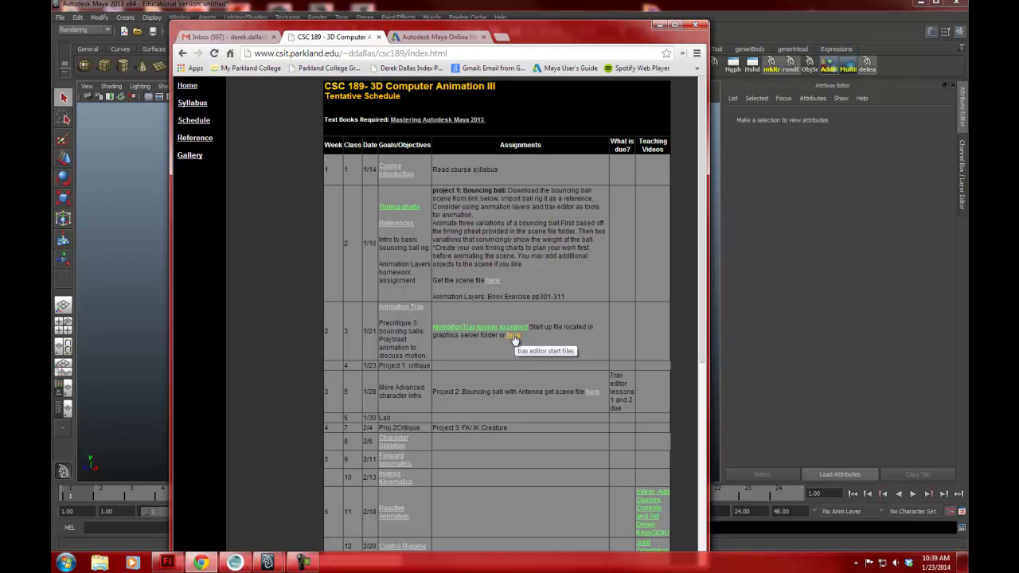
left_click(660, 25)
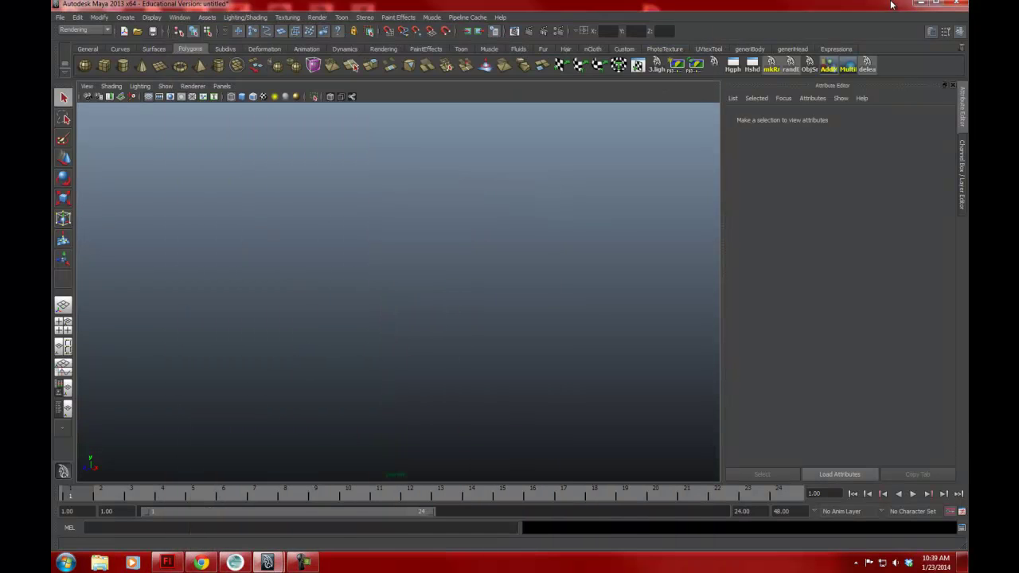
Step: Inspect the scene files in AnimationClipsTestvs1.1 inside the desktop's traxEditorFiles folder, and return to traxEditorFiles
left_click(919, 5)
left_click_drag(541, 423, 495, 372)
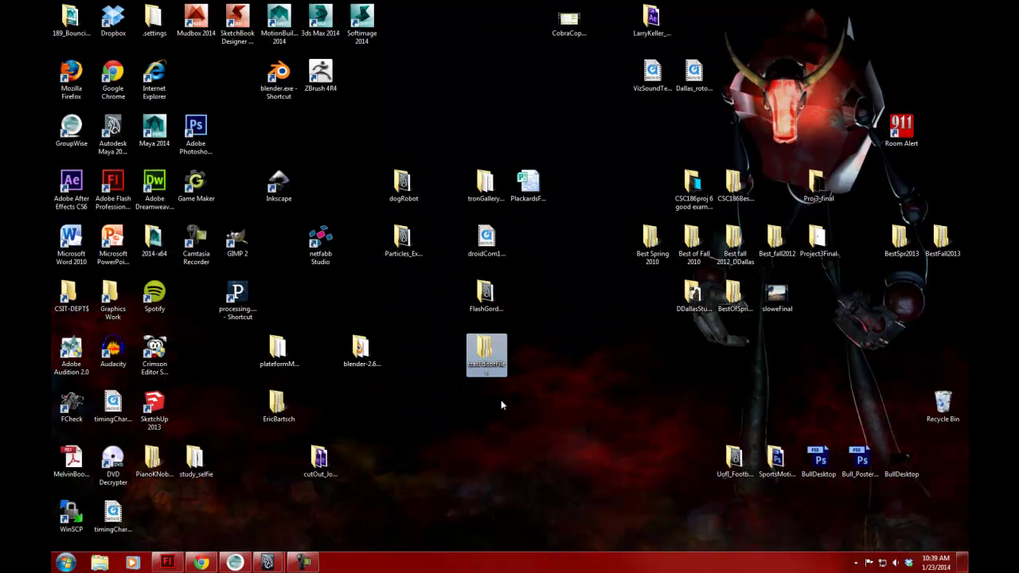
double_click(489, 355)
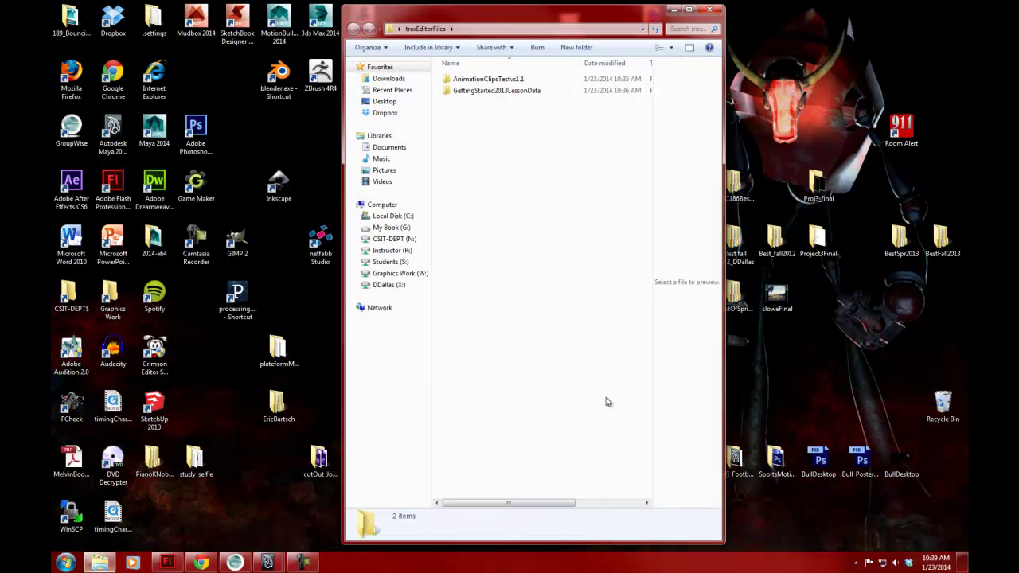
double_click(479, 81)
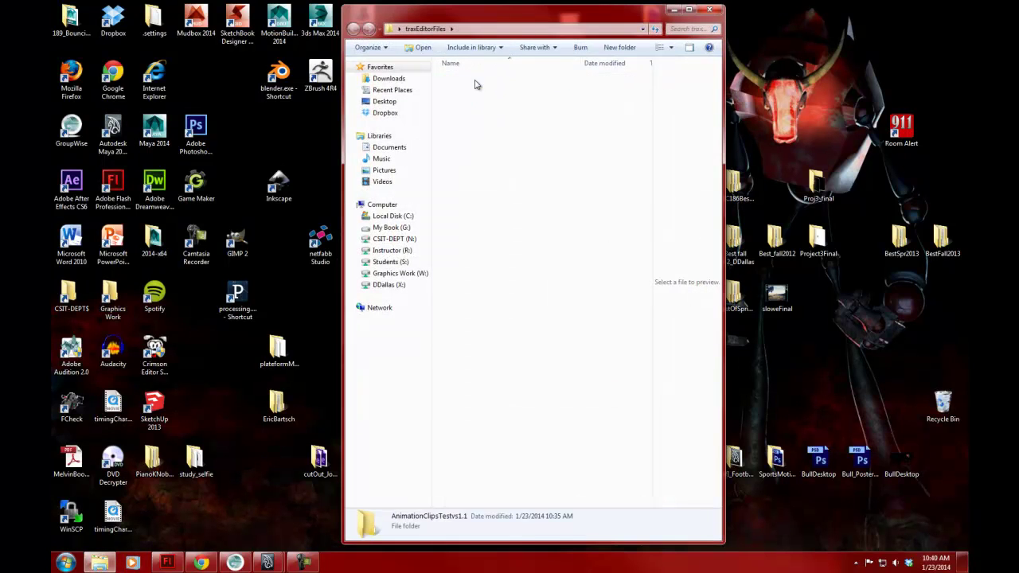
double_click(462, 183)
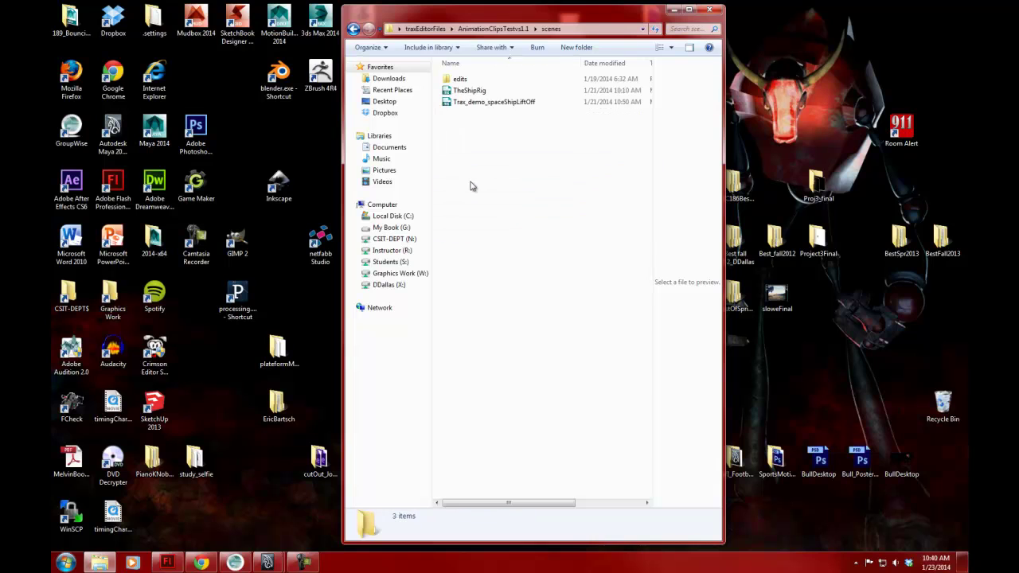
left_click(470, 92)
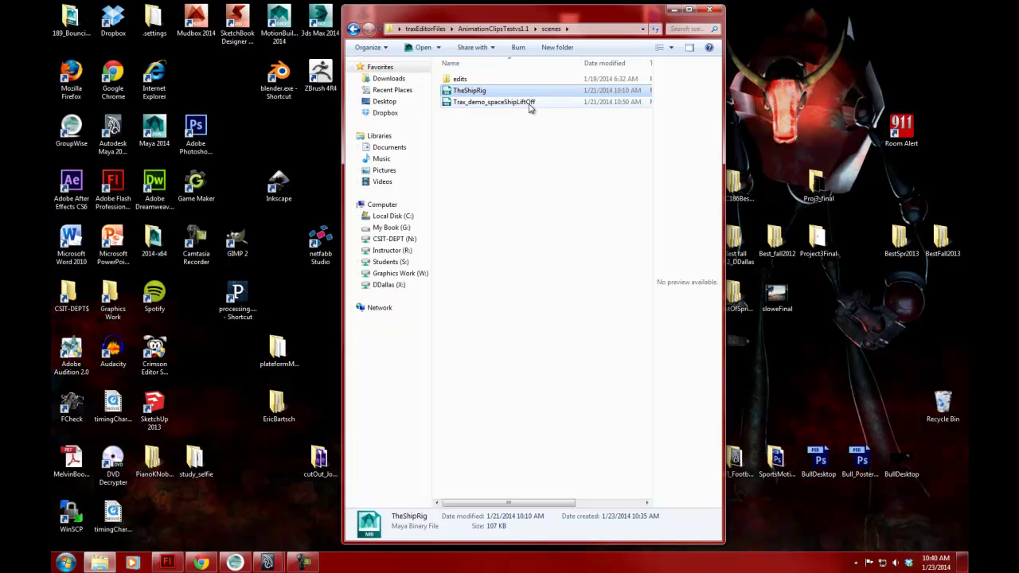
left_click(353, 29)
left_click(353, 29)
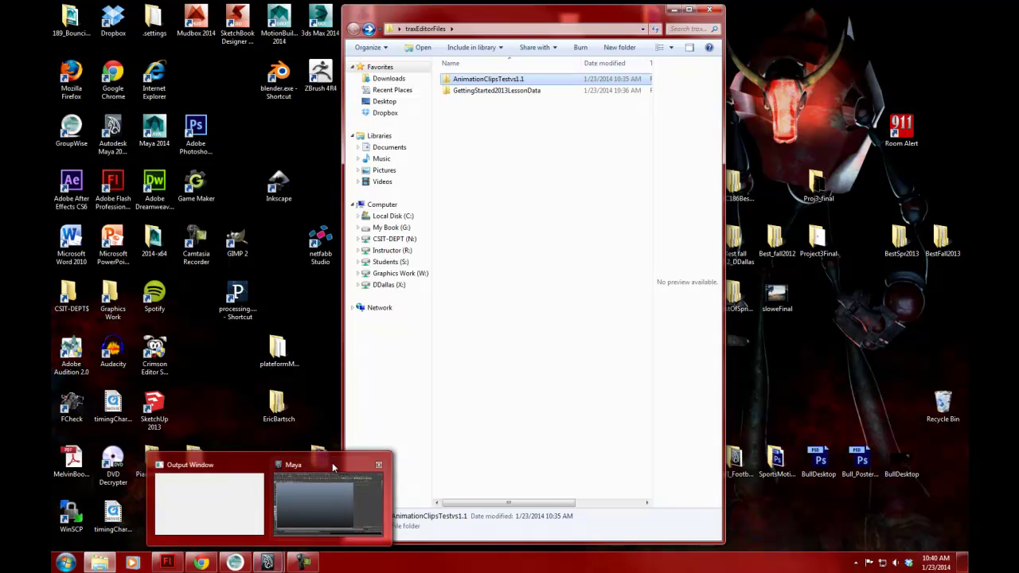
left_click(269, 562)
left_click(319, 493)
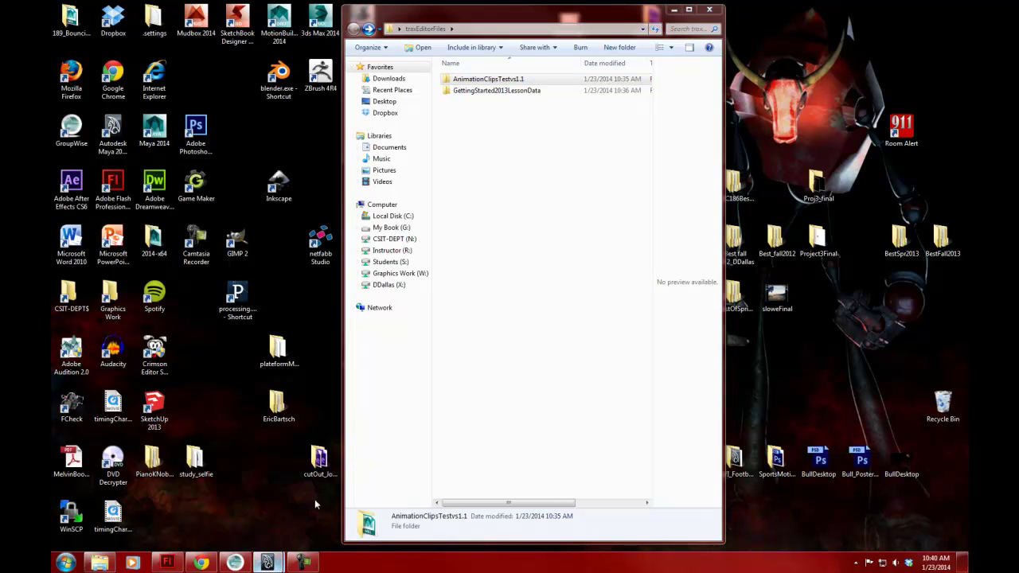
left_click(60, 17)
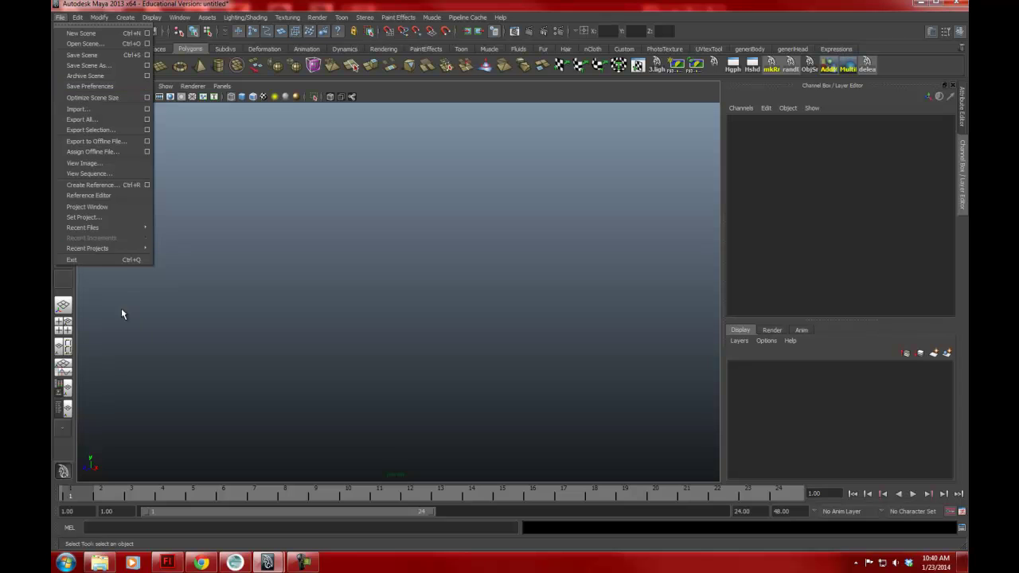
left_click(920, 4)
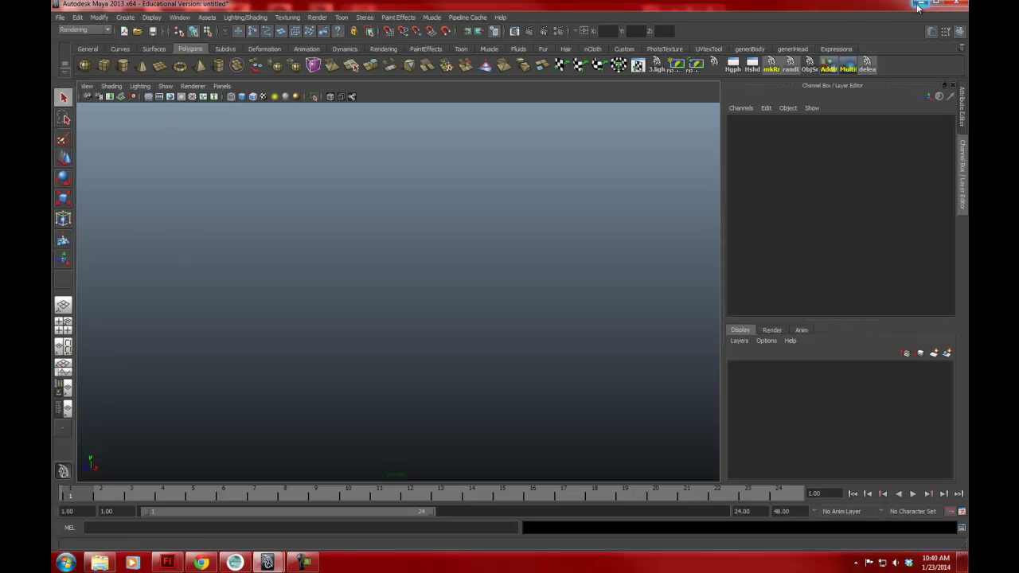
left_click(917, 4)
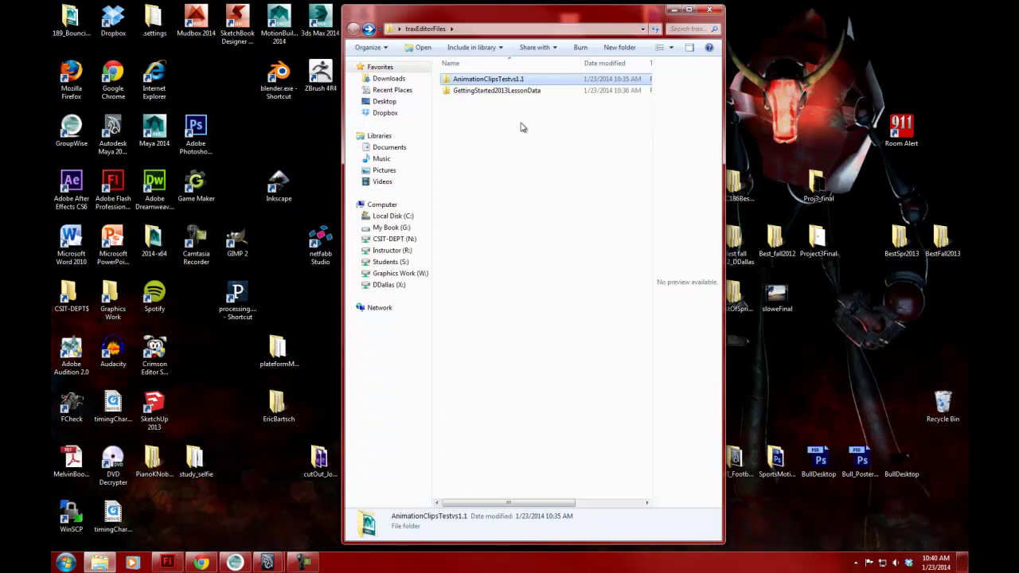
Step: Look through the animation clip files in the clips folder of AnimationClipsTestvs1.1
double_click(480, 80)
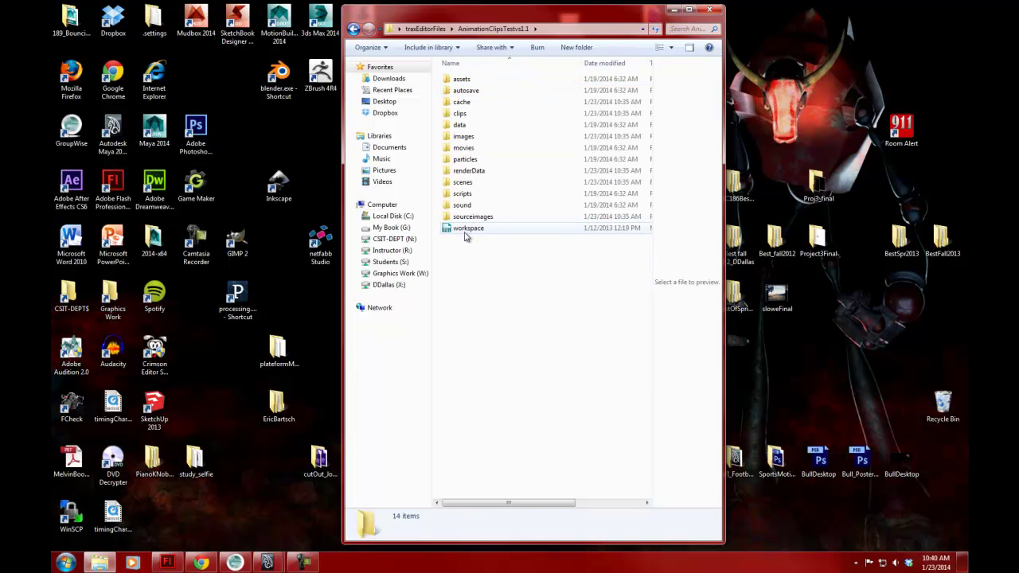
double_click(459, 114)
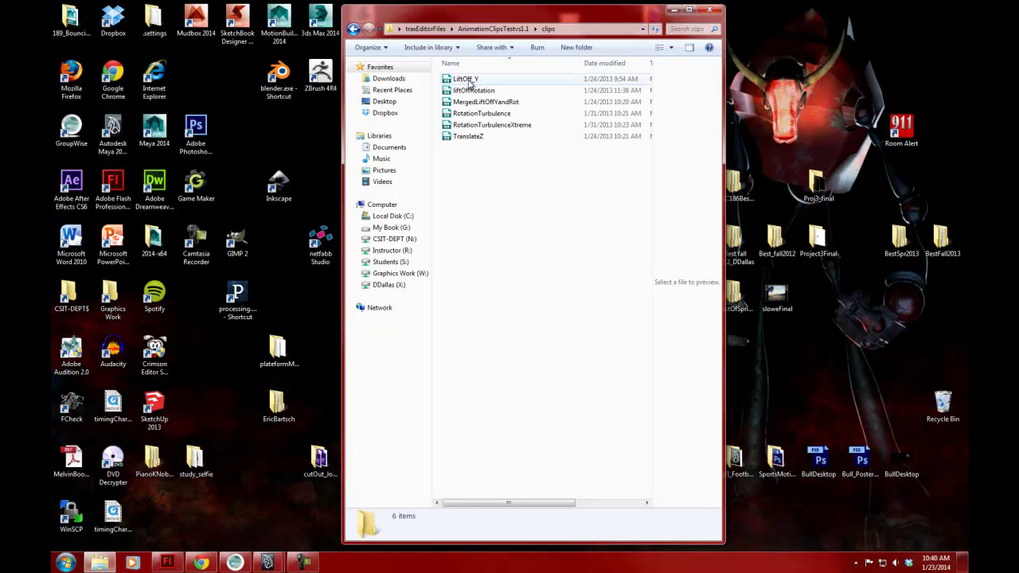
left_click(468, 79)
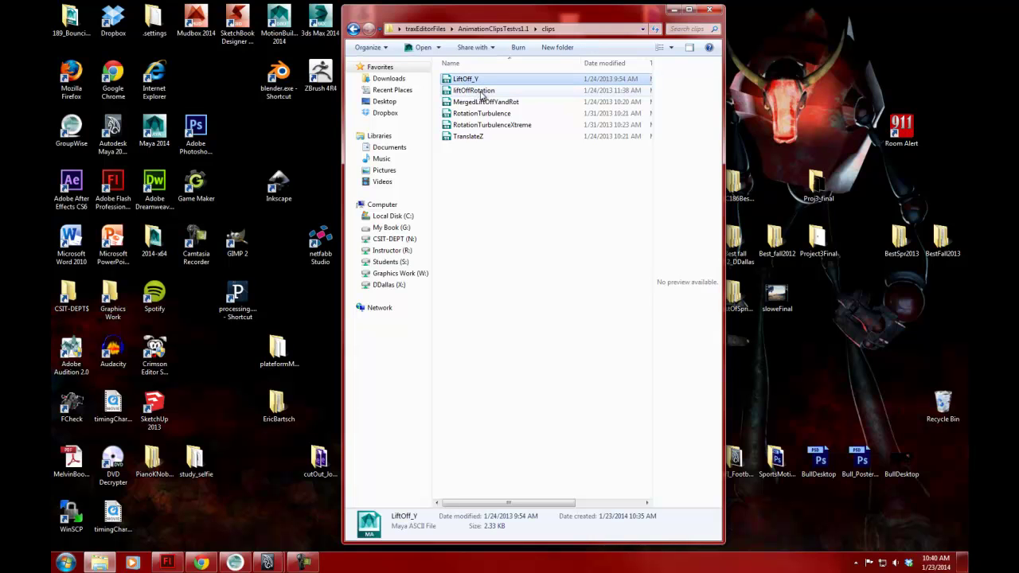
left_click(483, 91)
left_click(487, 113)
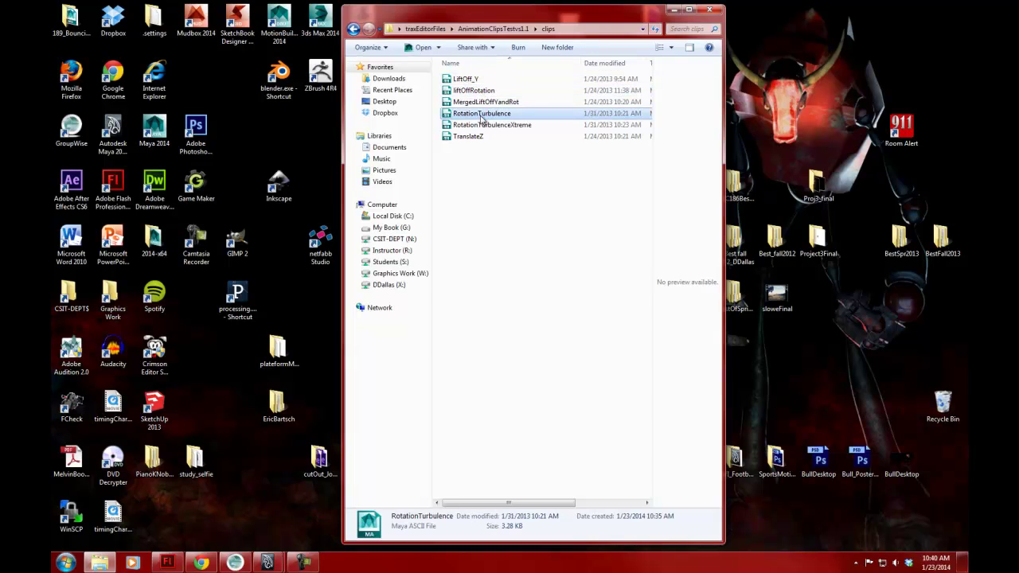
left_click(469, 139)
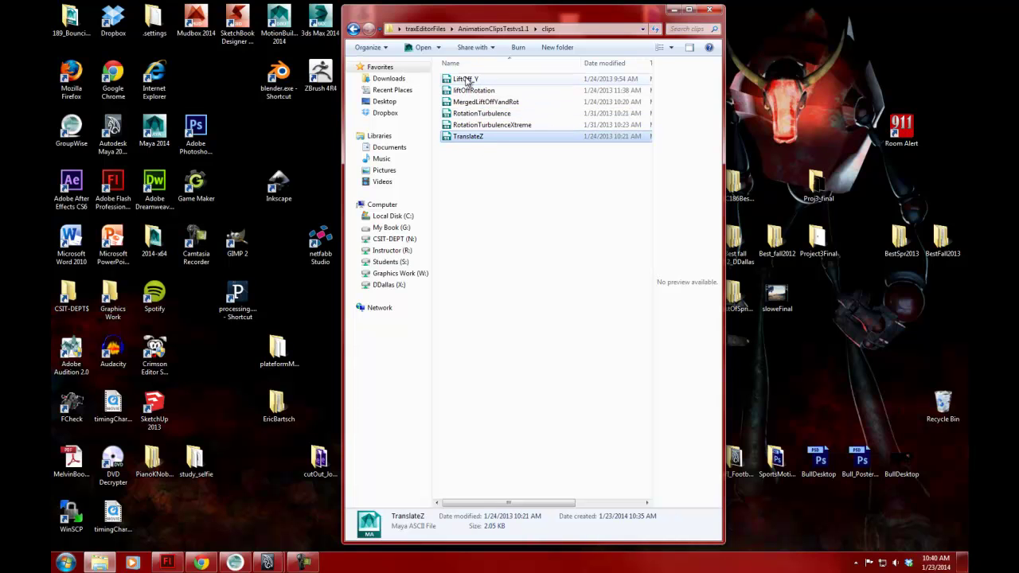
Step: Locate TheShipRig in the project's scenes folder and return to the traxEditorFiles folder
left_click(353, 29)
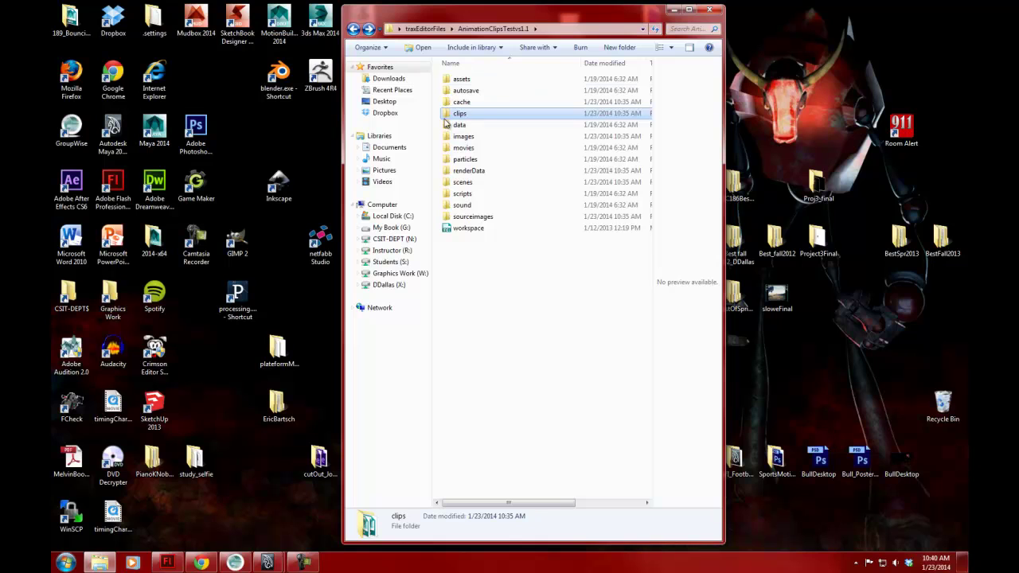
double_click(465, 182)
left_click(462, 94)
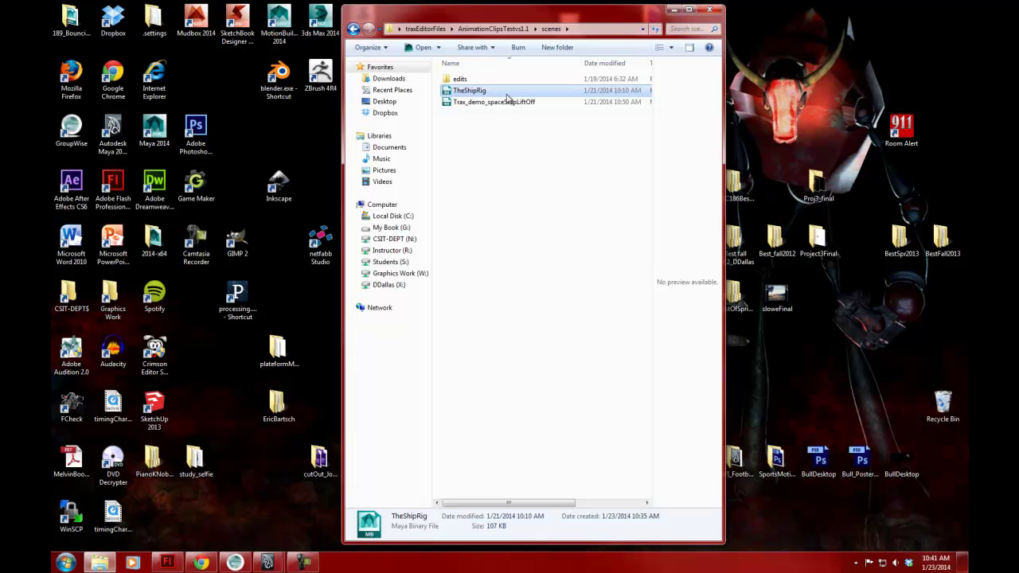
left_click(352, 29)
left_click(353, 28)
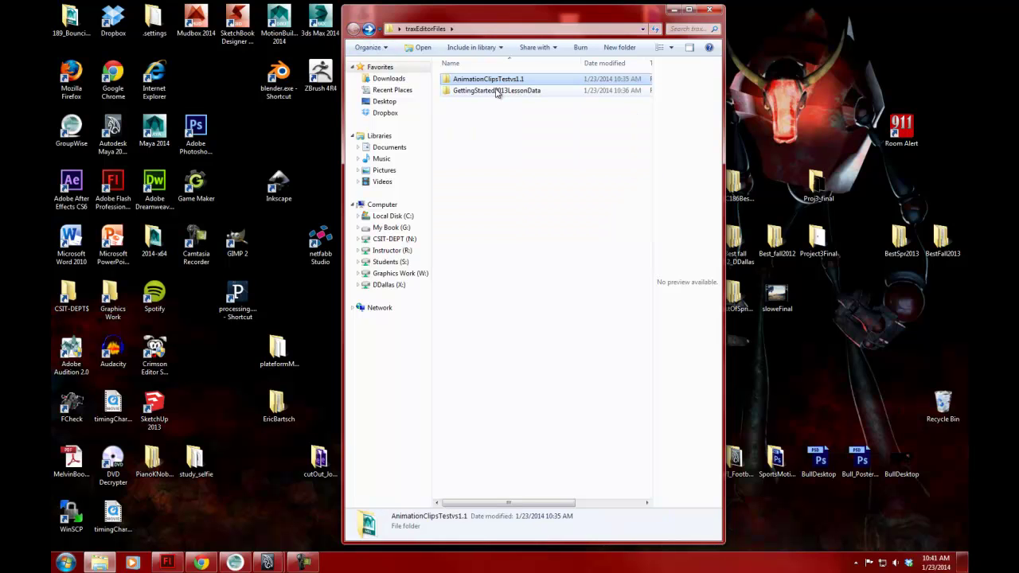
Step: Switch to Maya and set the project to the AnimationClipsTestvs1.1 folder in traxEditorFiles on the desktop
left_click(674, 9)
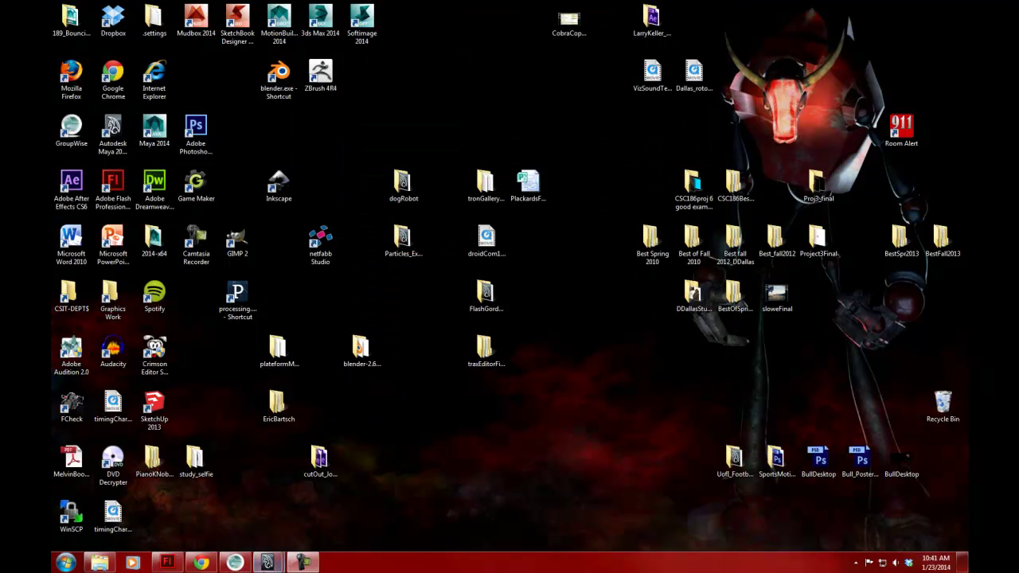
mouse_move(285, 560)
left_click(327, 501)
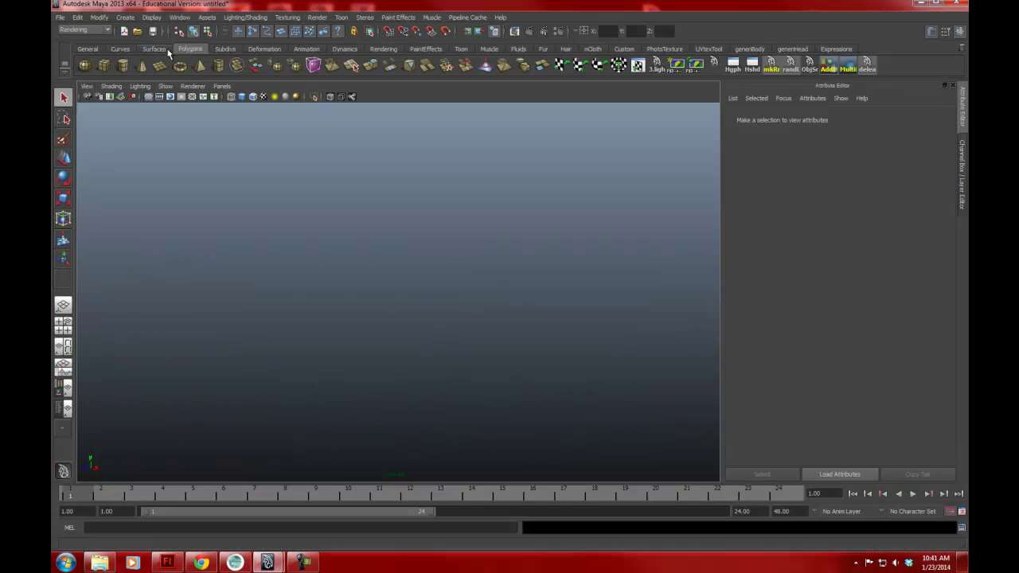
left_click(62, 19)
left_click(83, 216)
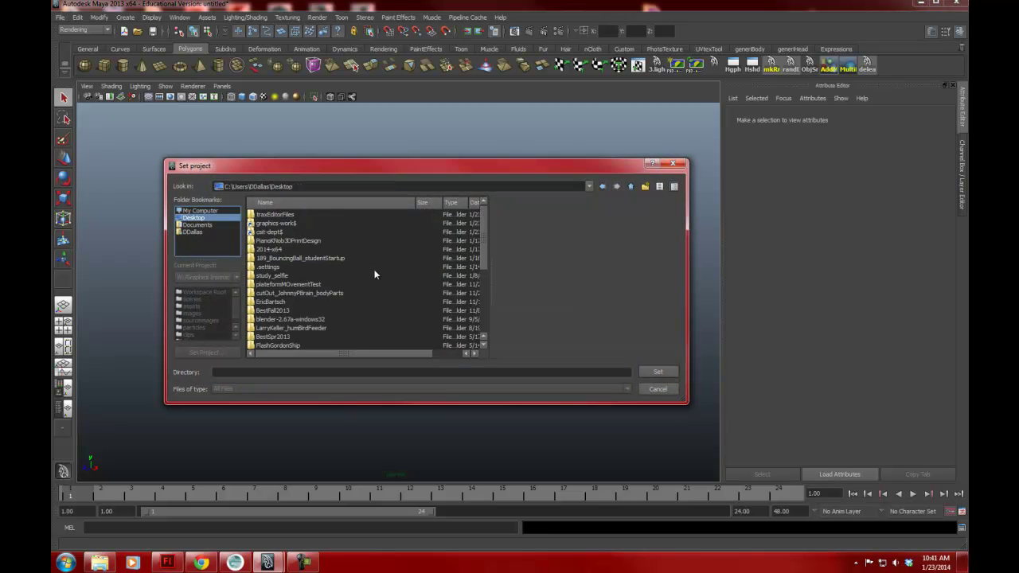
left_click(276, 215)
double_click(276, 215)
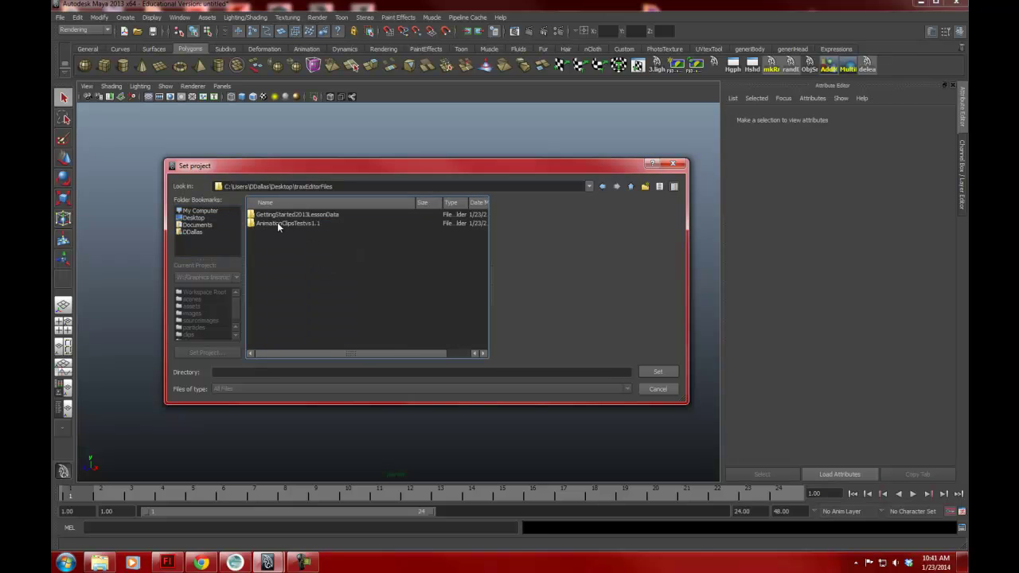
left_click(294, 224)
left_click(657, 371)
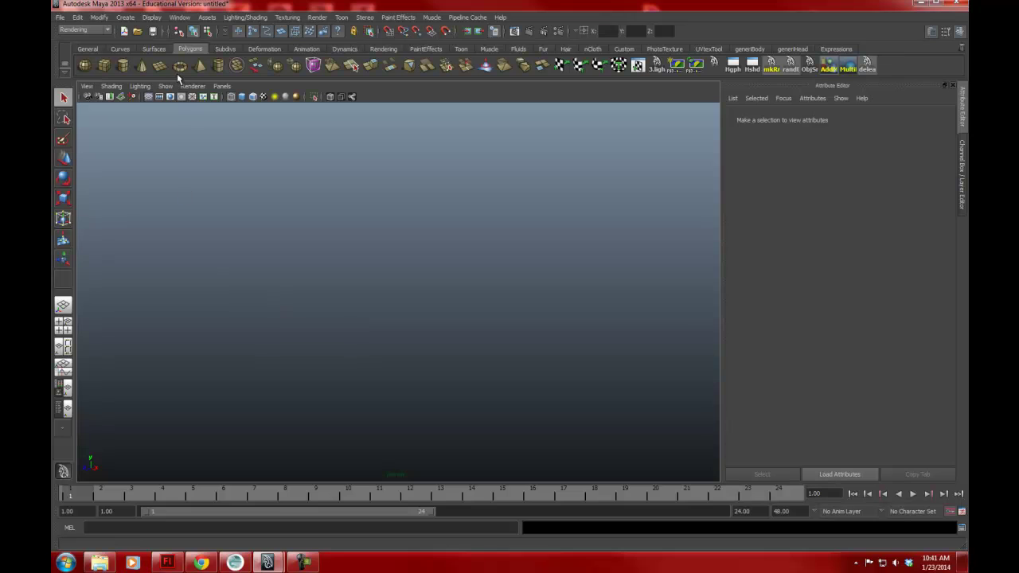
Step: Open the scene TheShipRig.mb from the project's scenes folder without saving the untitled scene
left_click(137, 30)
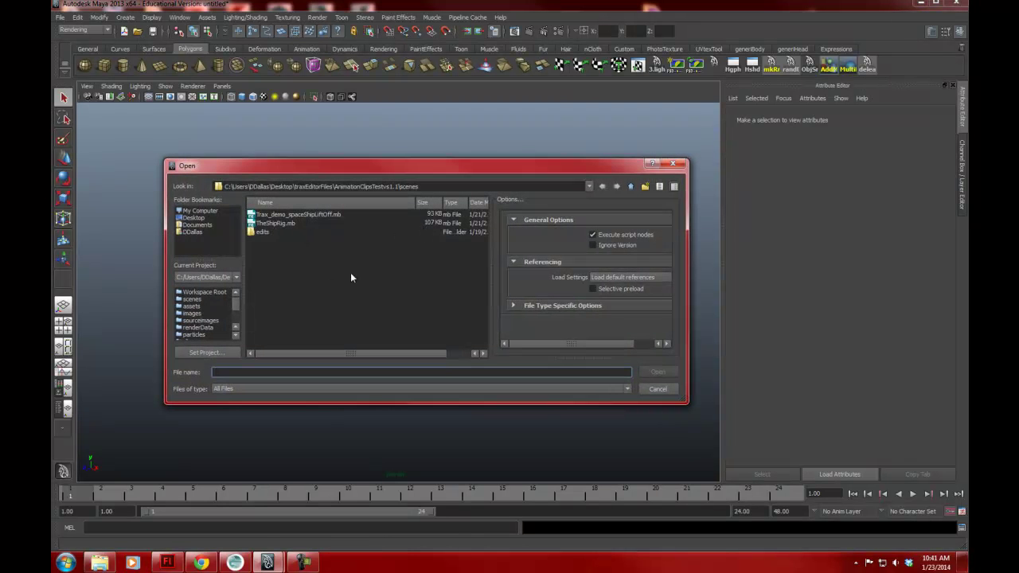
left_click(657, 388)
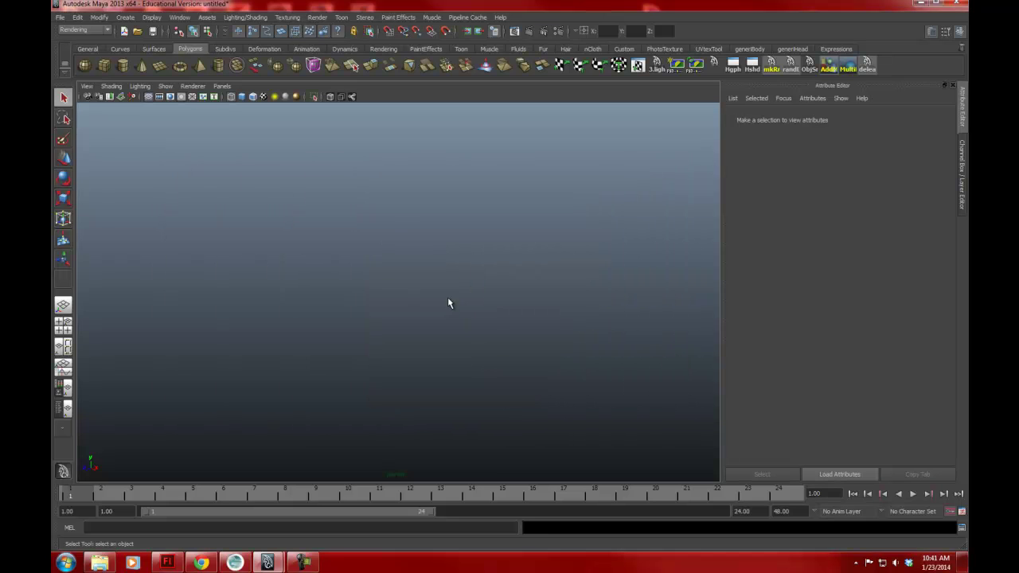
left_click(137, 32)
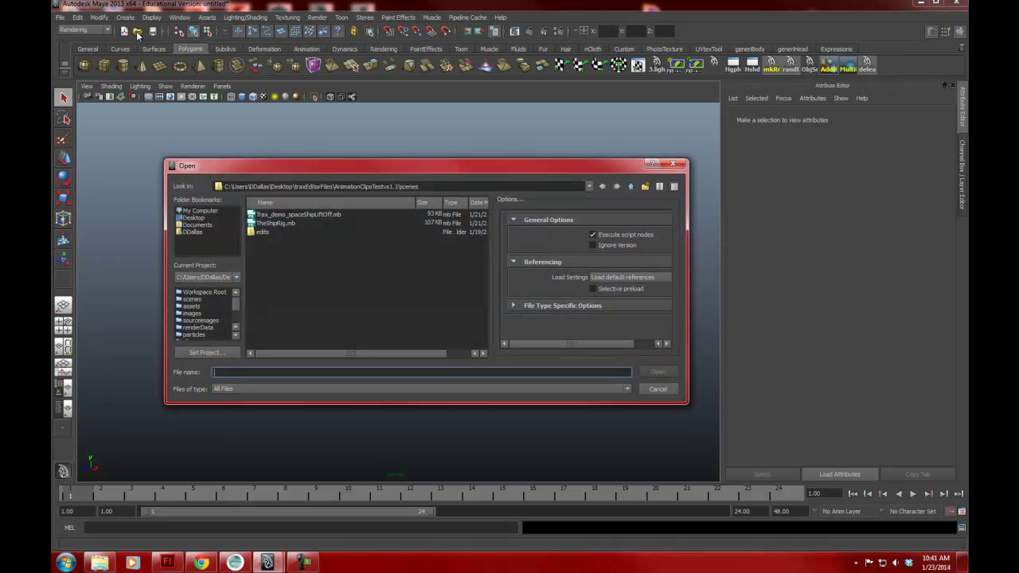
left_click(277, 224)
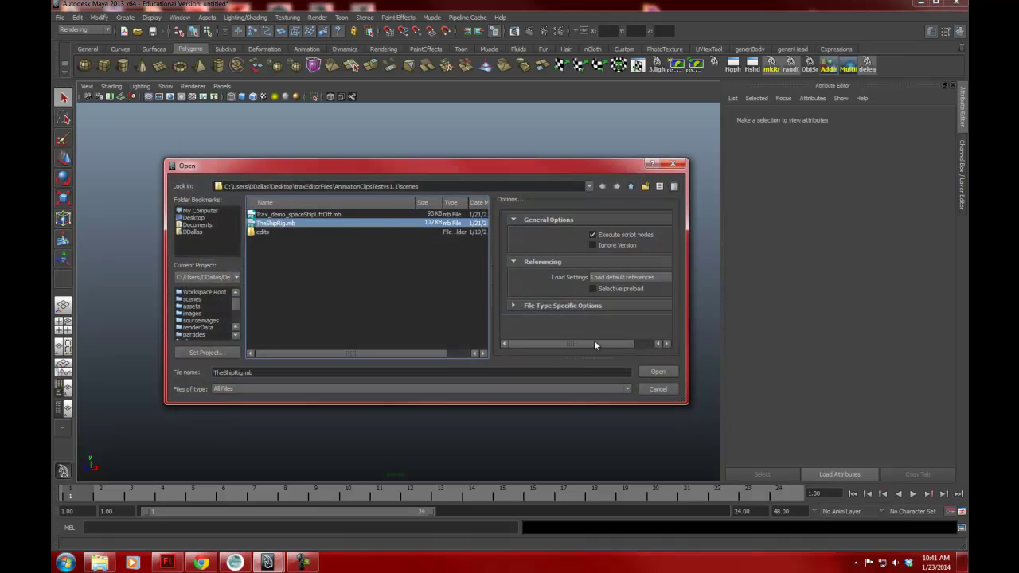
left_click(660, 372)
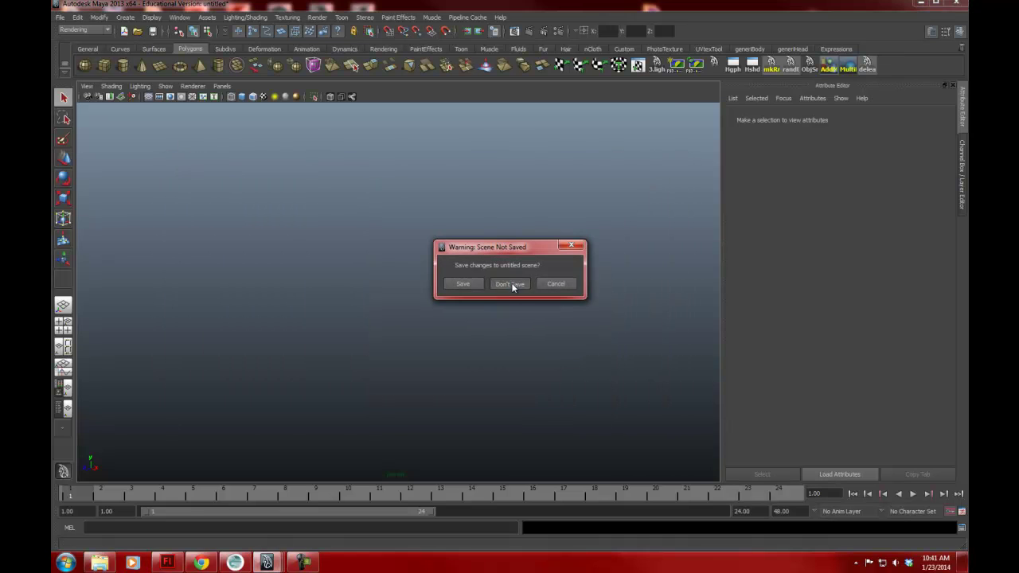
left_click(512, 285)
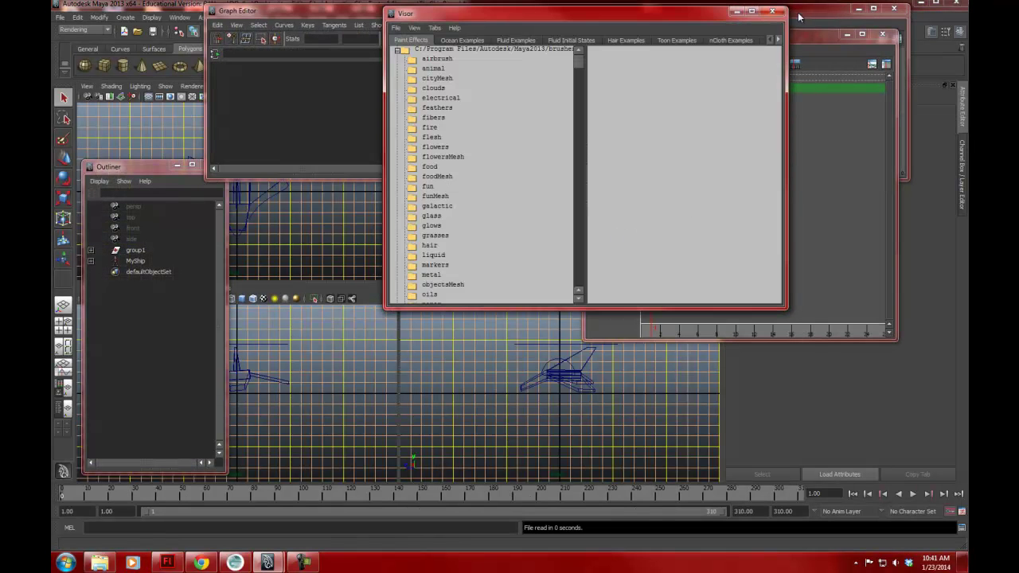
Step: Close the Visor, Trax Editor and Graph Editor windows, leaving the Outliner open beside the ship
left_click(771, 11)
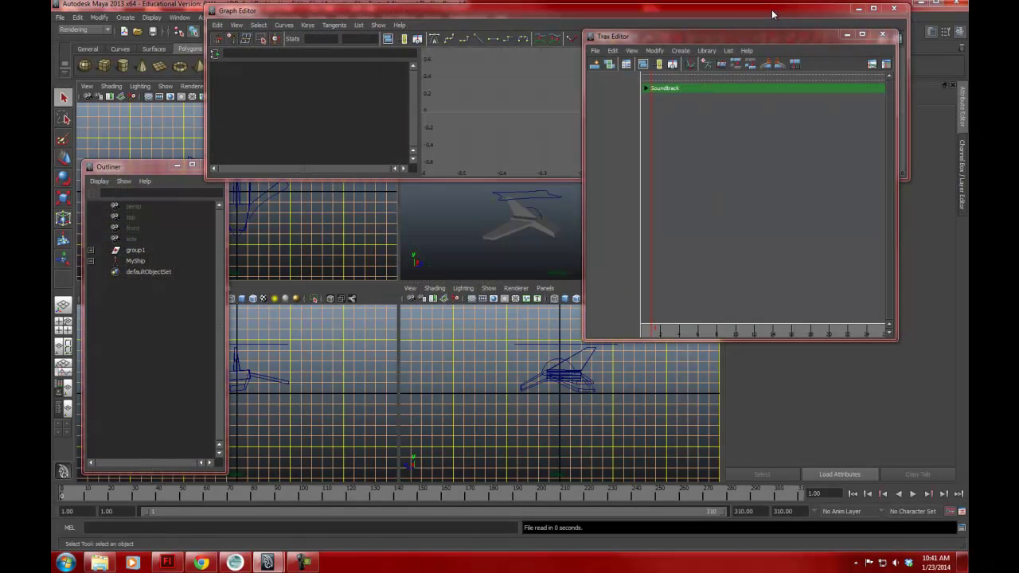
left_click(882, 34)
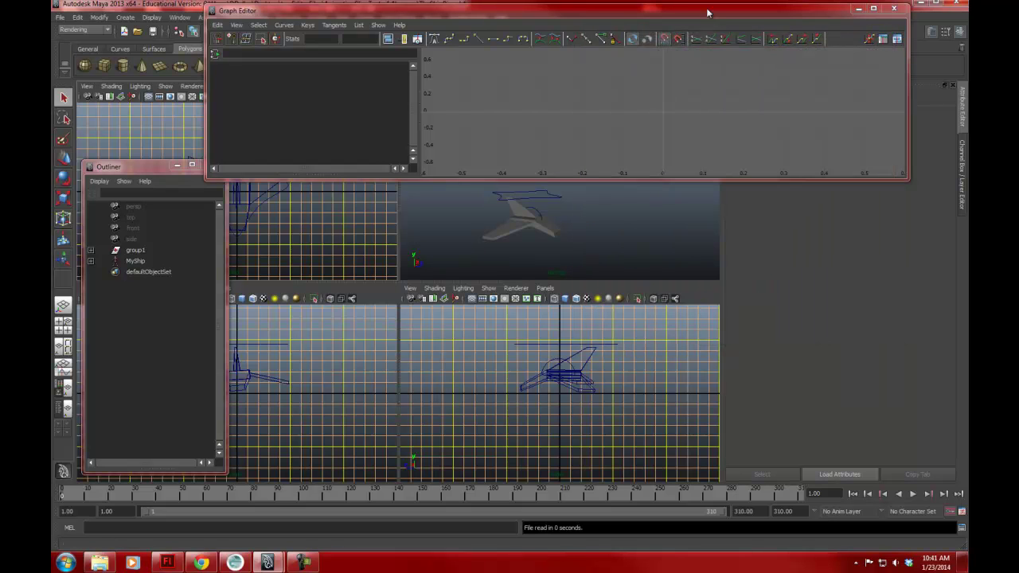
left_click(894, 9)
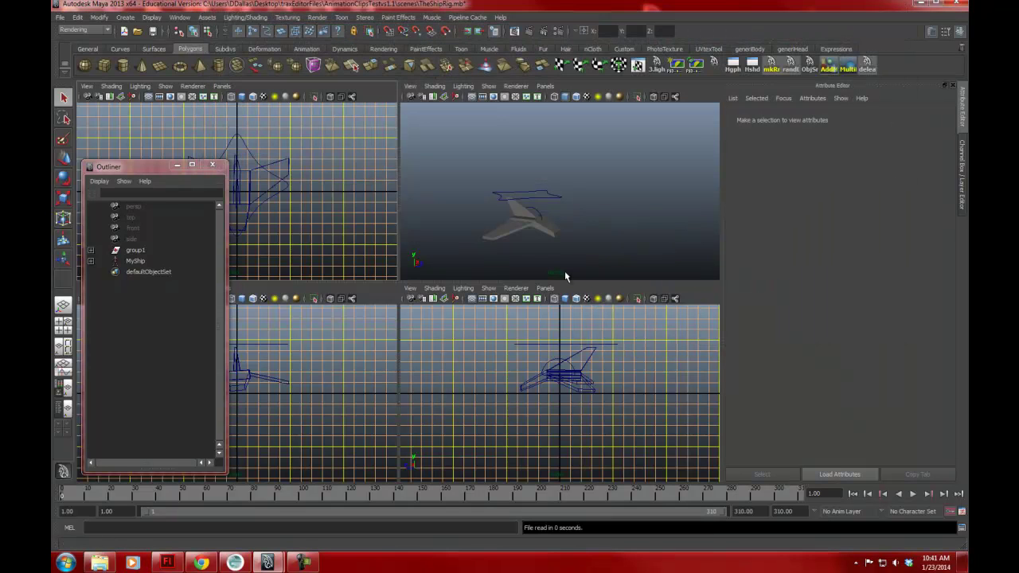
Step: Select the MasterCNTRL curve above the ship and enlarge the perspective view to fill the workspace, framed on the ship
left_click(561, 198)
left_click(534, 214)
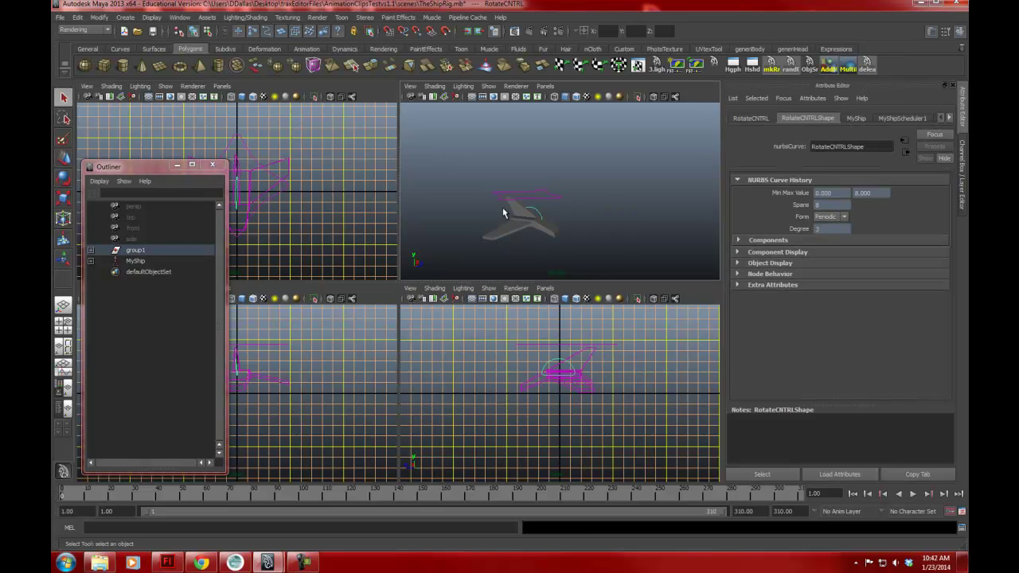
left_click(560, 197)
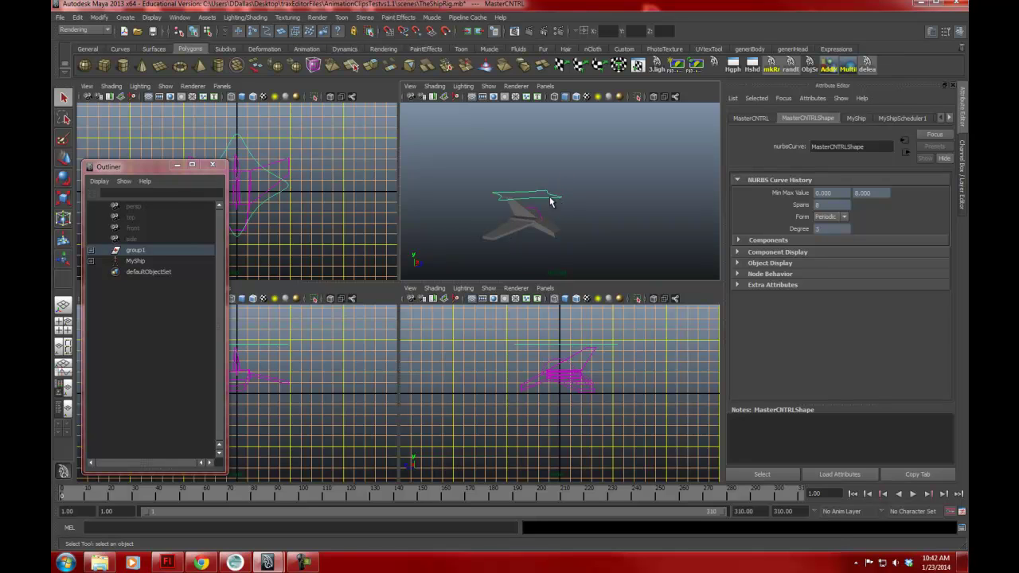
left_click_drag(579, 248, 596, 225, "alt")
right_click_drag(596, 225, 657, 233, "alt")
left_click_drag(658, 233, 599, 241, "alt")
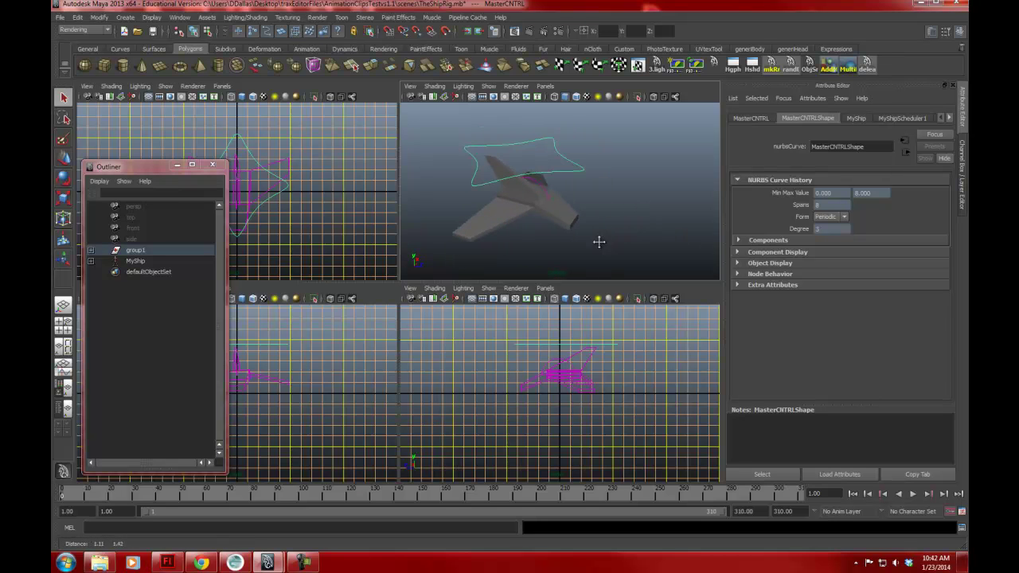
key("space")
middle_click_drag(491, 302, 583, 291, "alt")
left_click_drag(584, 290, 562, 357, "alt")
middle_click_drag(562, 357, 550, 325, "alt")
left_click_drag(551, 326, 525, 312, "alt")
middle_click_drag(525, 311, 541, 339, "alt")
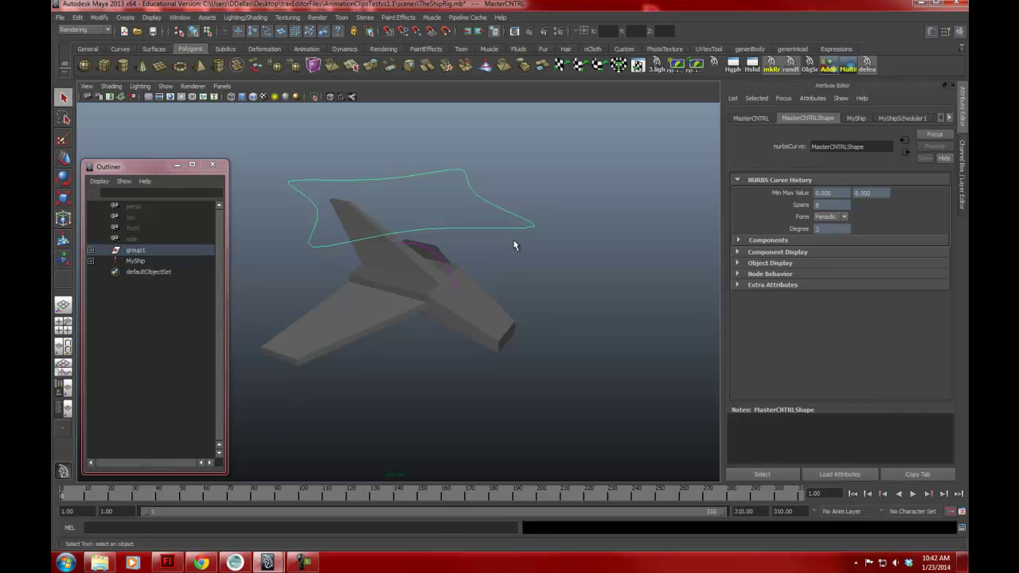
Step: Show the Channel Box and inspect the rotate and master control curves on the ship in wireframe display
left_click(963, 156)
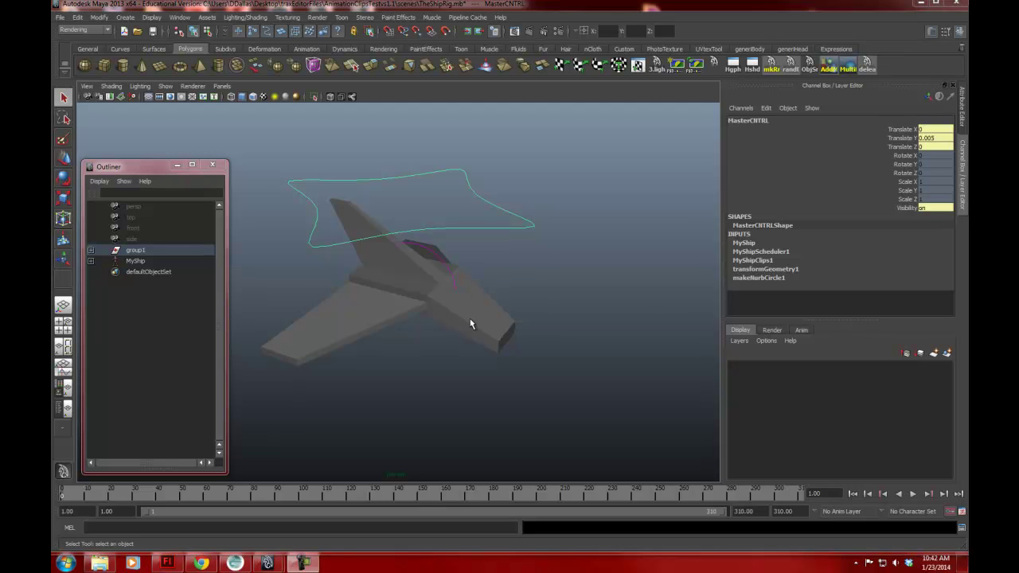
left_click_drag(449, 369, 422, 329, "alt")
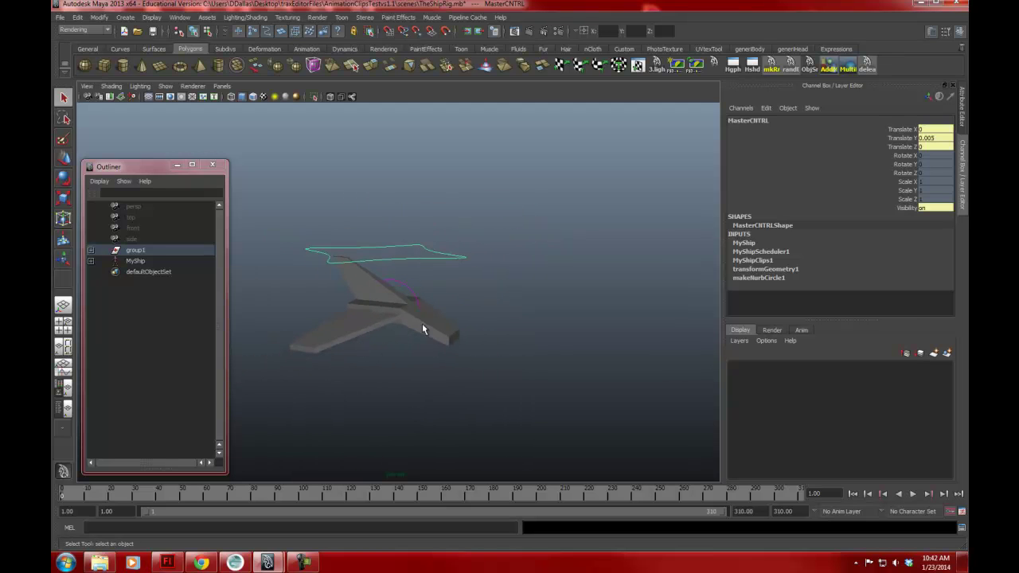
left_click_drag(519, 318, 531, 284, "alt")
left_click(505, 316)
left_click_drag(504, 316, 501, 282, "alt")
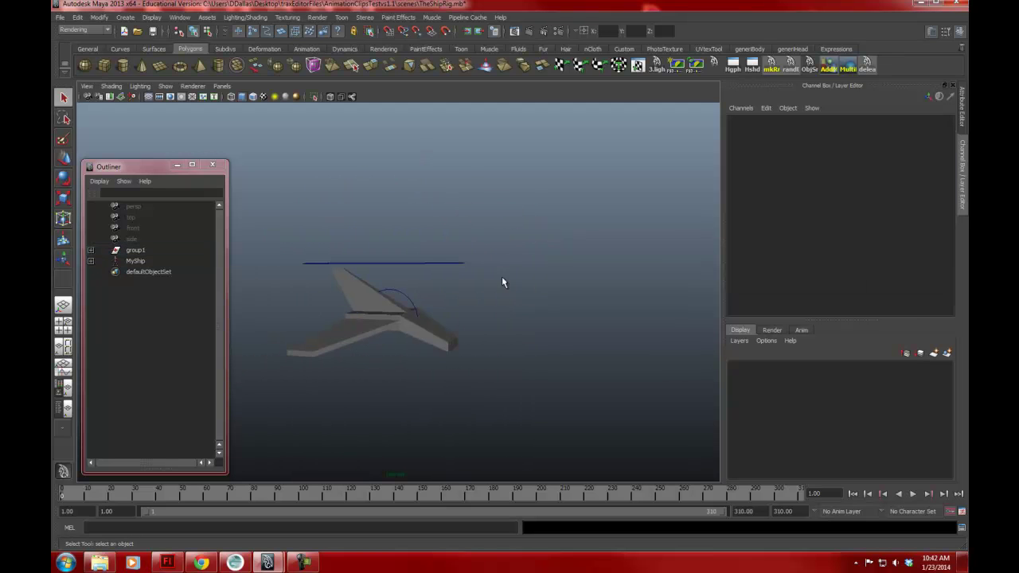
left_click(403, 298)
key("4")
left_click_drag(440, 303, 517, 274, "alt")
left_click(459, 288)
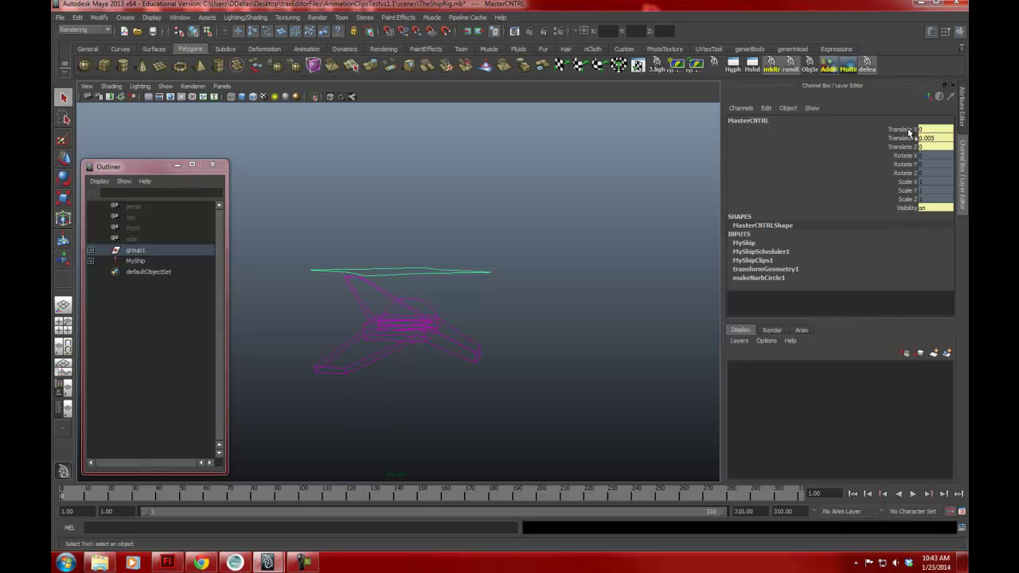
Step: Examine the rotate, scale and translate channels of MasterCNTRL to see which are available for animation
left_click(909, 156)
left_click(910, 172)
left_click(909, 182)
left_click(907, 190)
left_click(906, 199)
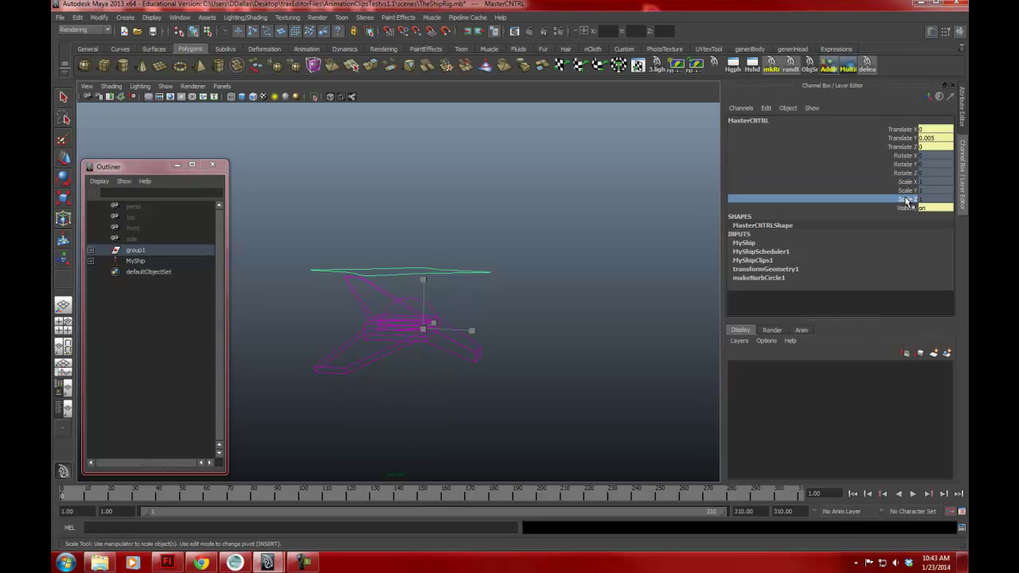
left_click(911, 156)
left_click(910, 146)
left_click(908, 138)
left_click(908, 129)
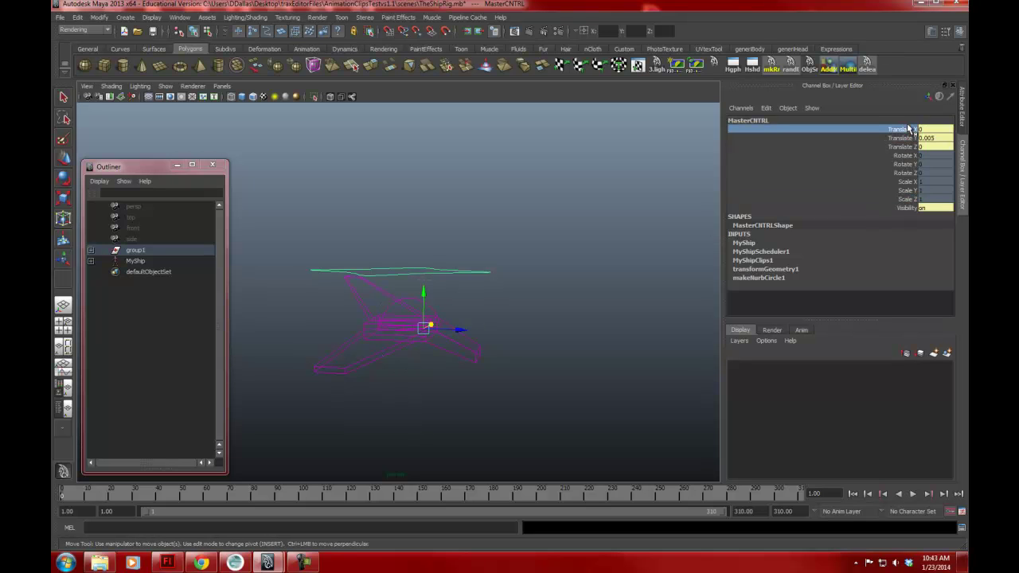
Step: Test moving MasterCNTRL, restore shaded display, and set its Translate Y and Translate Z to 0
mouse_move(461, 328)
left_mouse_down()
mouse_move(621, 335)
mouse_move(388, 330)
mouse_move(453, 334)
mouse_move(412, 332)
mouse_move(450, 337)
mouse_move(443, 341)
left_mouse_up()
key("5")
left_click_drag(926, 139, 922, 147)
type("0")
key("Return")
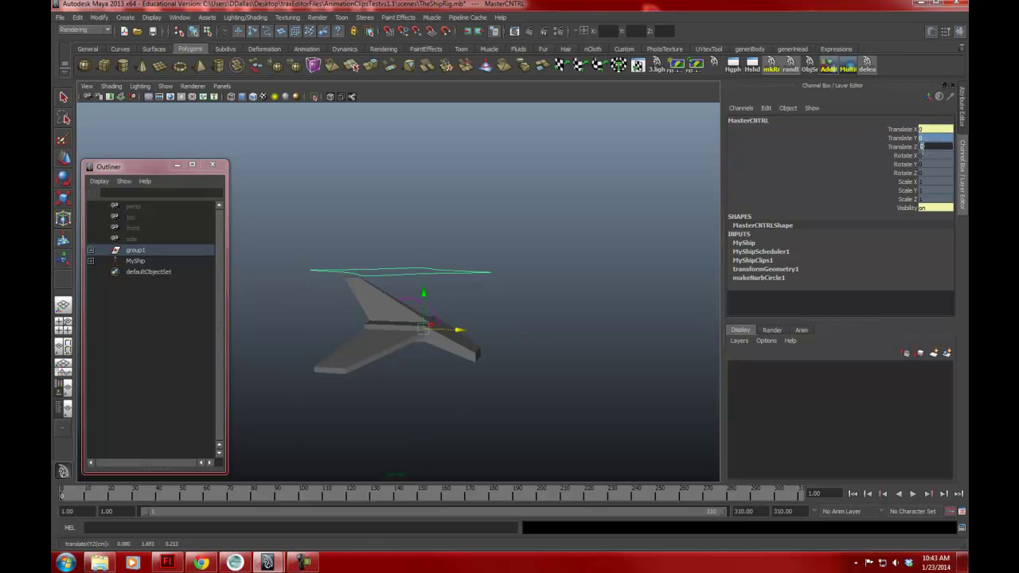
Step: Rotate the ship with RotateCNTRL, to about 0.19 in Rotate Y and 32.2 in Rotate Z
key("q")
left_click(525, 297)
left_click(421, 302)
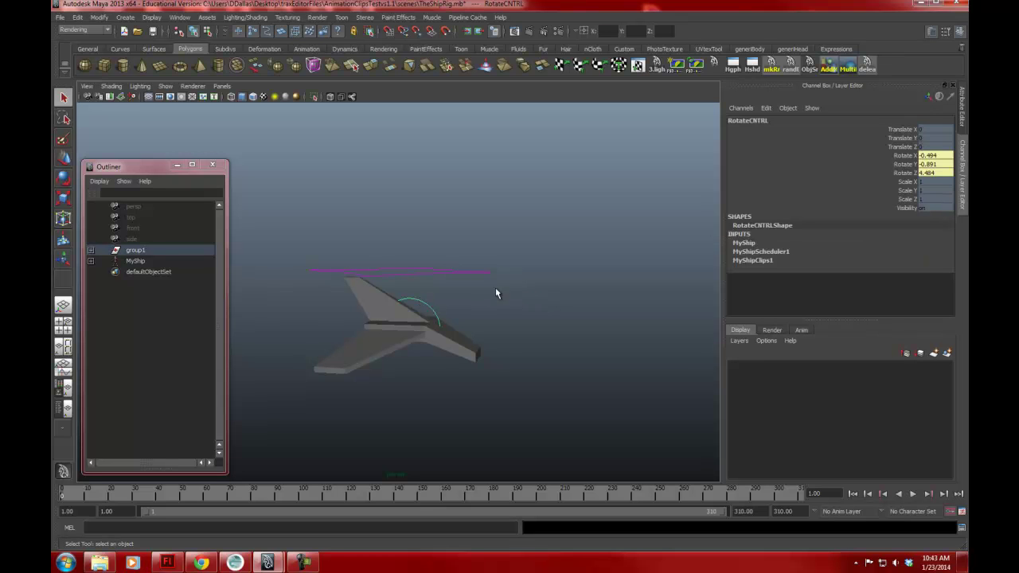
left_click(904, 164)
key("e")
middle_click_drag(639, 298, 443, 318)
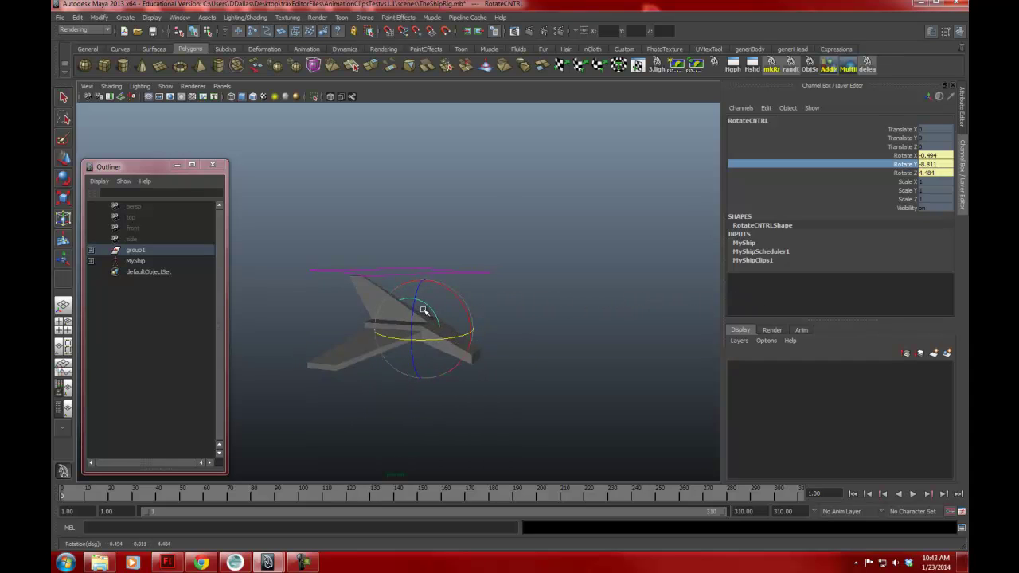
middle_click_drag(578, 309, 595, 292)
left_click(911, 173)
middle_click_drag(576, 325, 505, 297)
key("q")
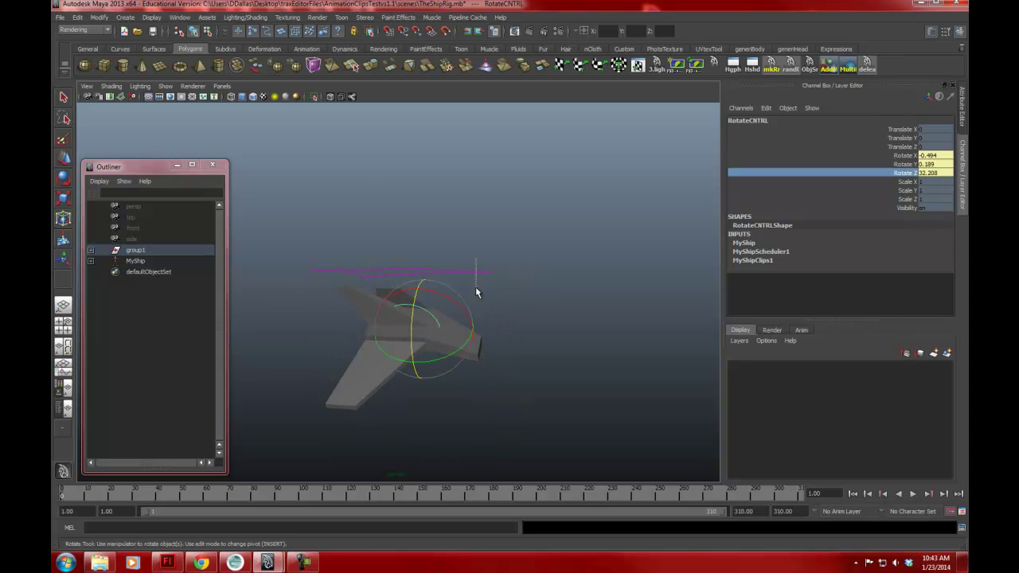
Step: Try moving the ship backward along Z with MasterCNTRL, and reset Translate Z to 0
left_click(477, 273)
left_click(63, 157)
left_click_drag(457, 327, 432, 333)
double_click(938, 148)
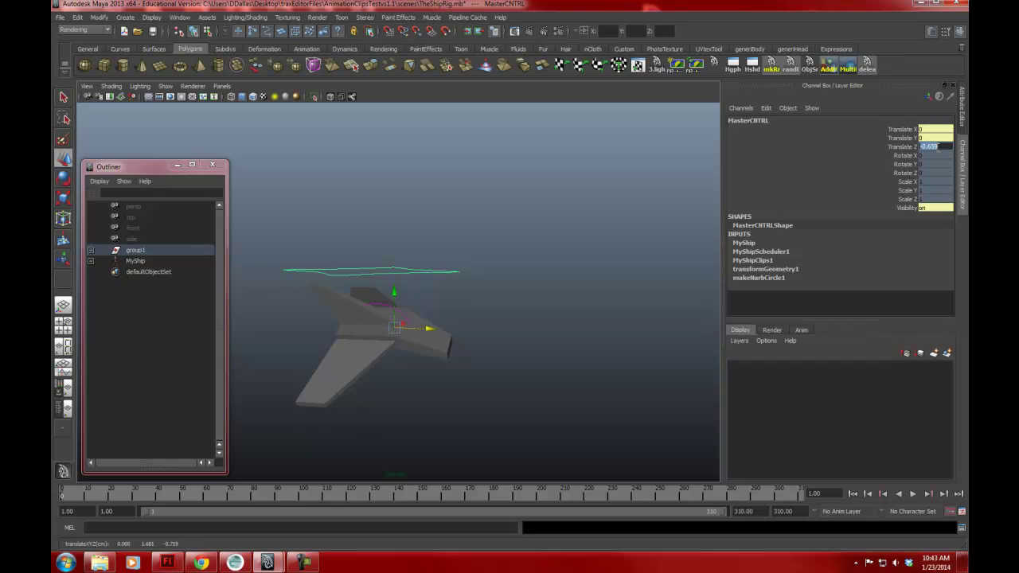
type("0")
key("Return")
Step: Set Rotate X, Rotate Y and Rotate Z of RotateCNTRL to 0
left_click(498, 284)
left_click(414, 307)
left_click_drag(925, 164, 929, 179)
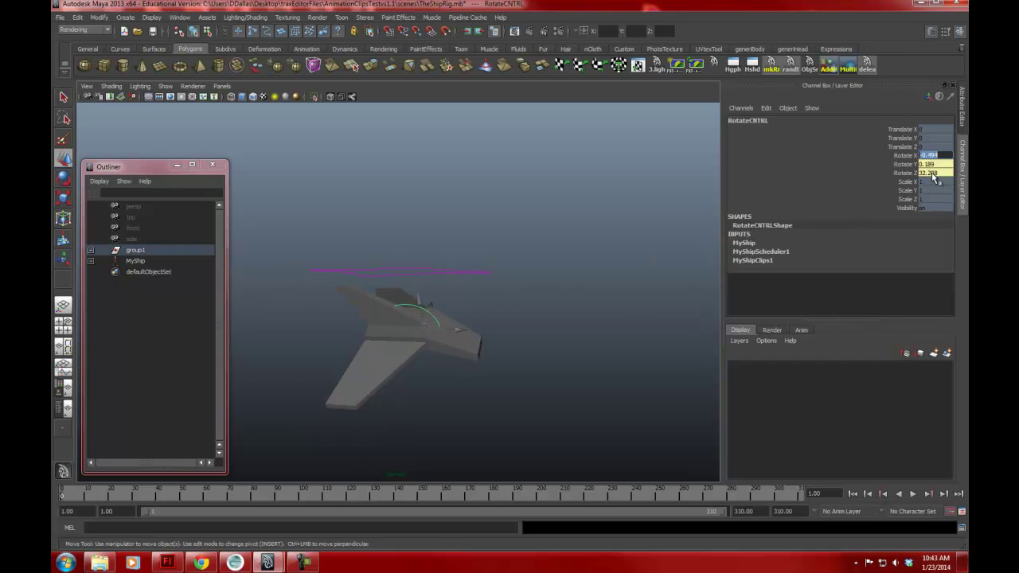
double_click(932, 172)
type("0")
key("Return")
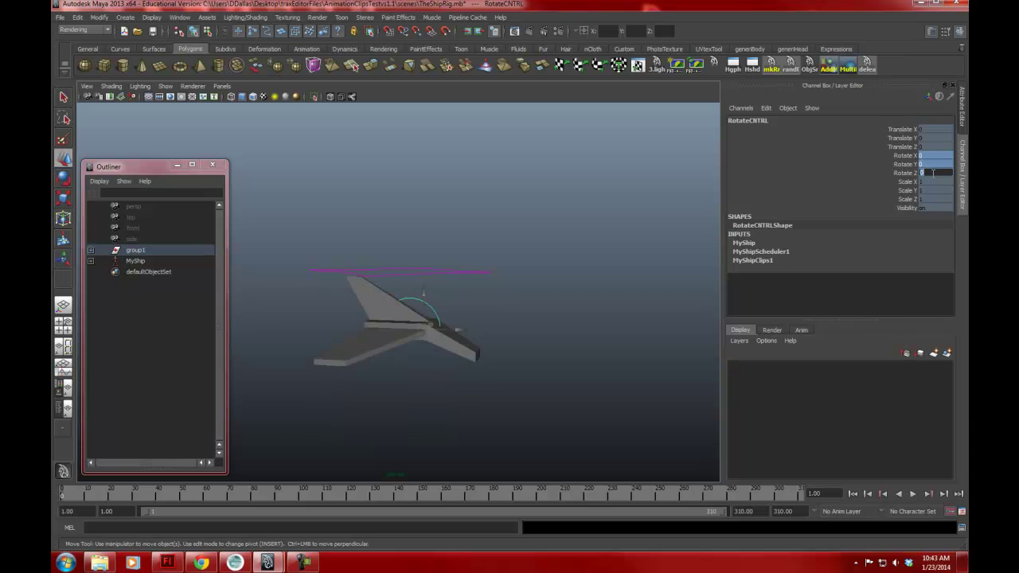
Step: Compare the channels of MasterCNTRL and RotateCNTRL to see which control handles translation and which handles rotation
left_click(485, 328)
left_click(482, 269)
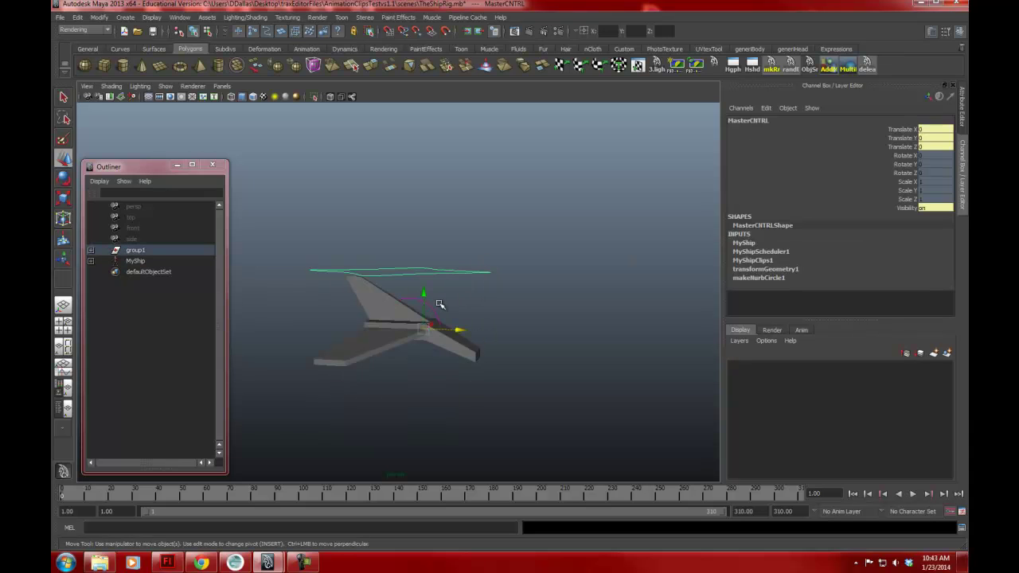
left_click(443, 313)
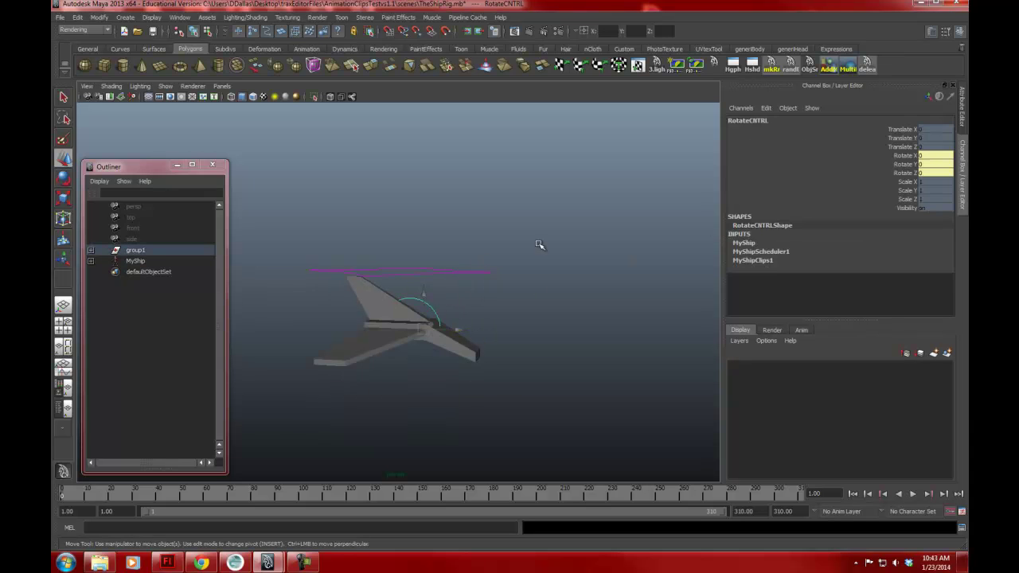
left_click(493, 293)
left_click(476, 269)
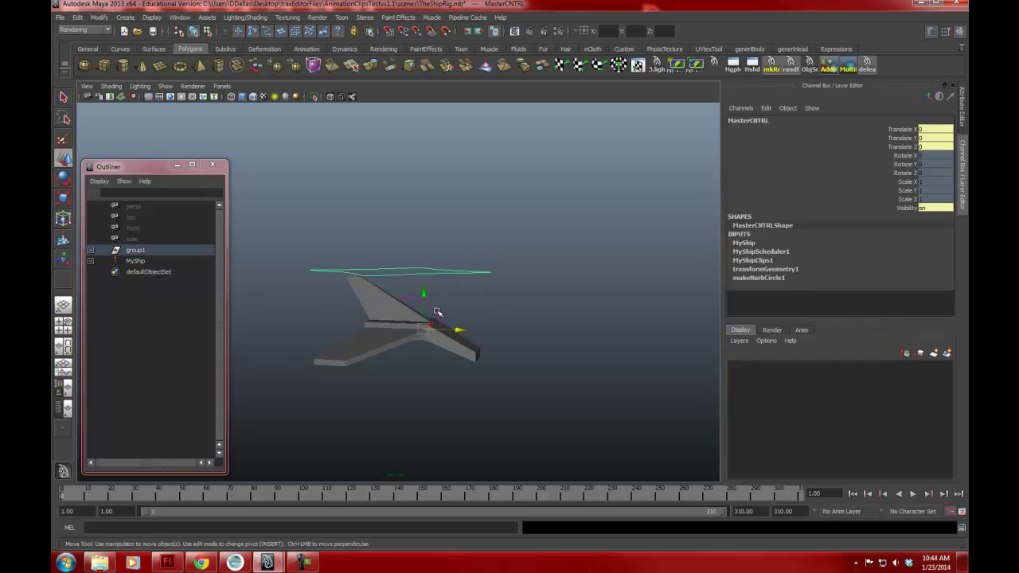
left_click(453, 308)
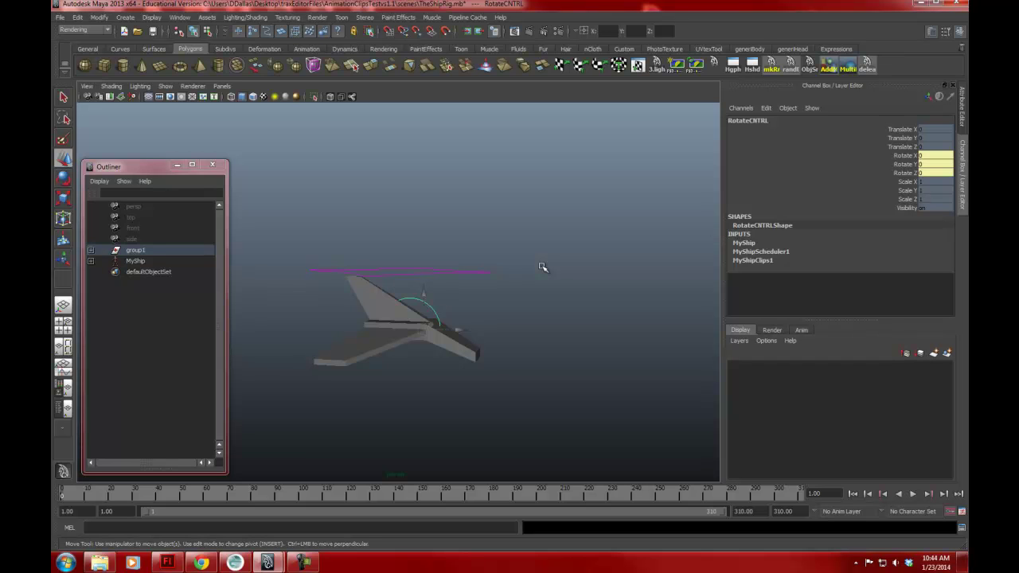
left_click(477, 279)
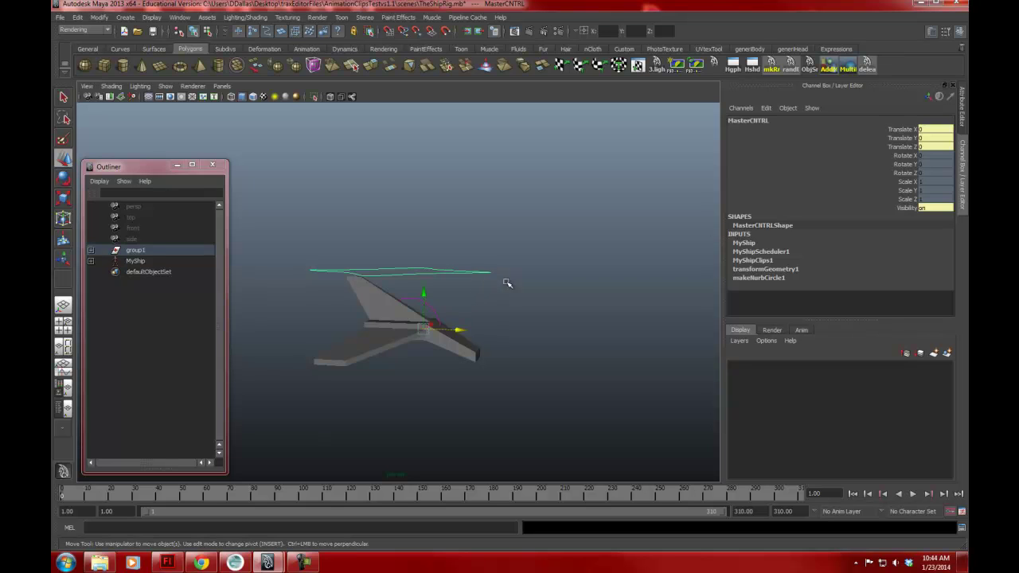
left_click_drag(553, 304, 539, 314, "alt")
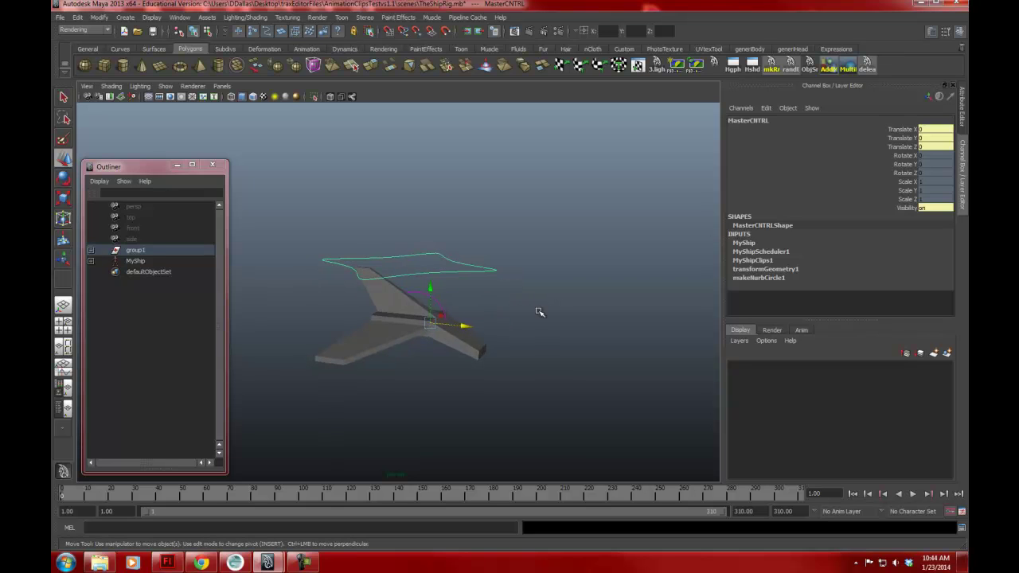
Step: Select RotateCNTRL and MasterCNTRL together and switch to the Animation menu set
left_click(437, 303)
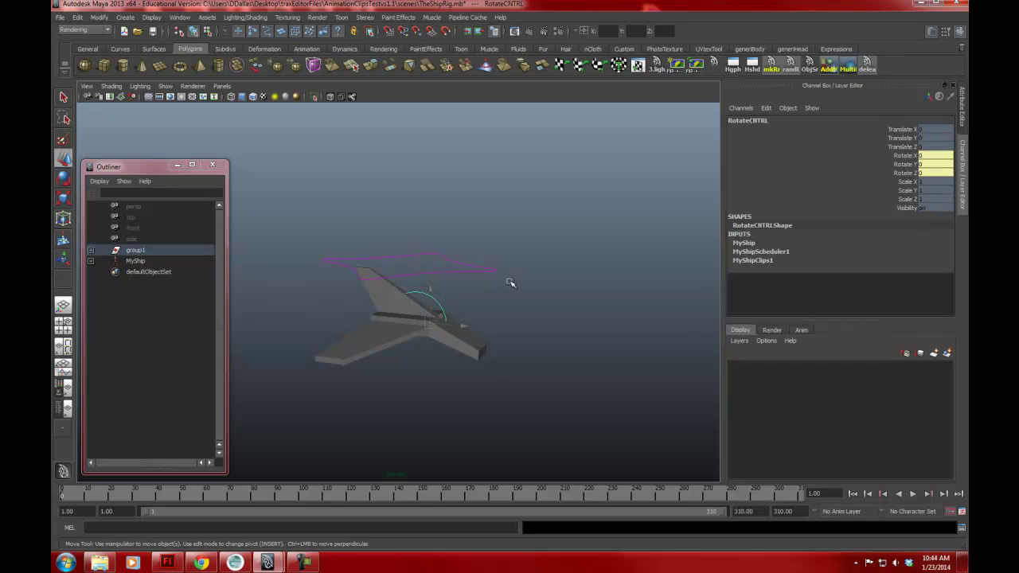
left_click(478, 266)
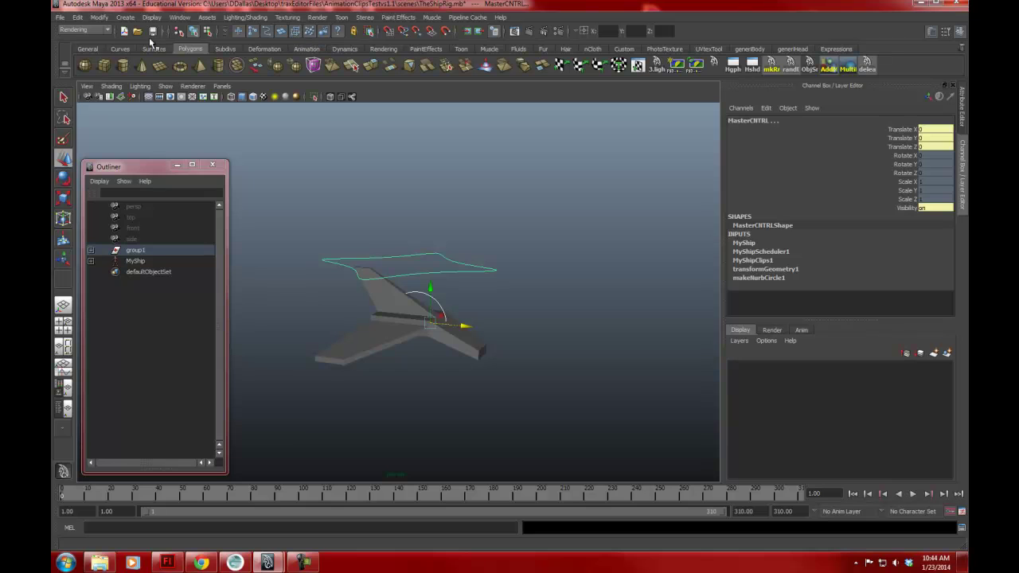
left_click(89, 30)
left_click(85, 39)
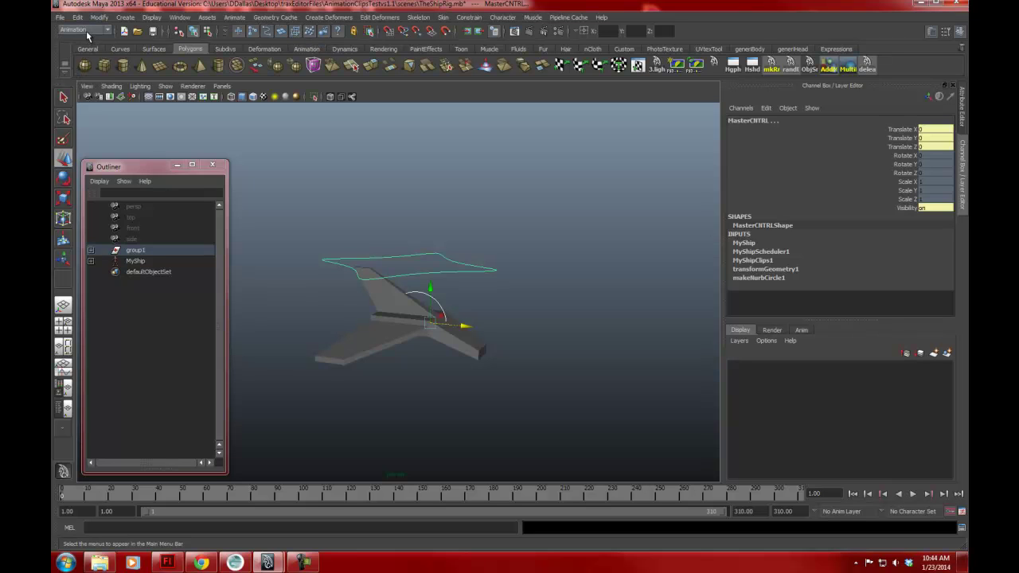
Step: Review the name and attribute options for creating a character set, and close them without creating one
left_click(505, 17)
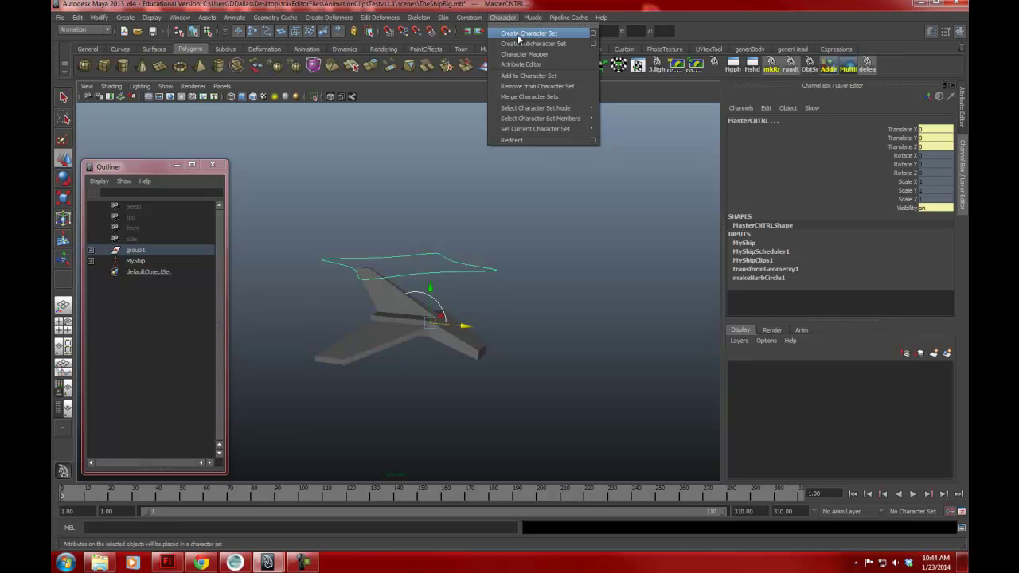
left_click(593, 32)
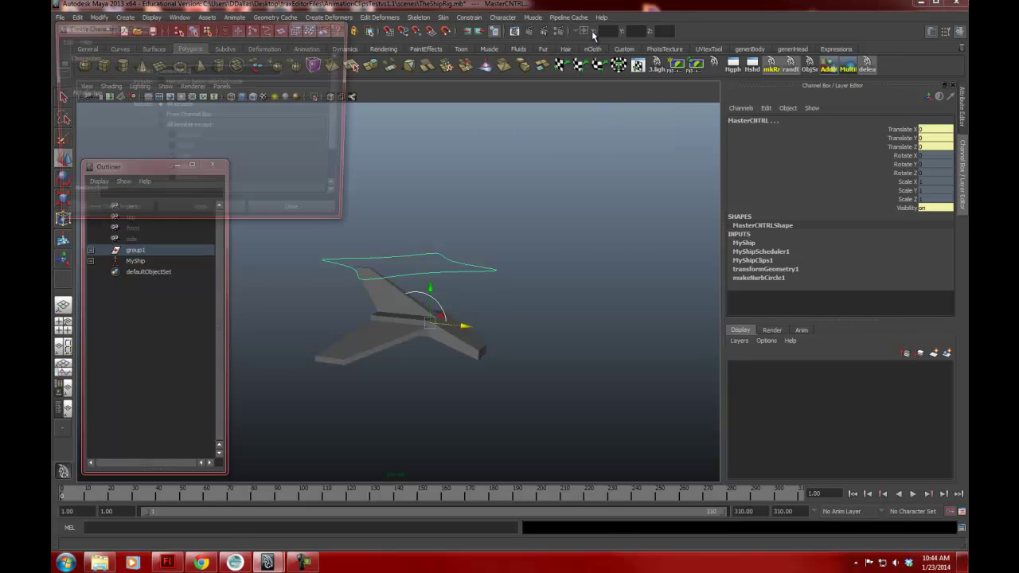
left_click_drag(230, 28, 332, 35)
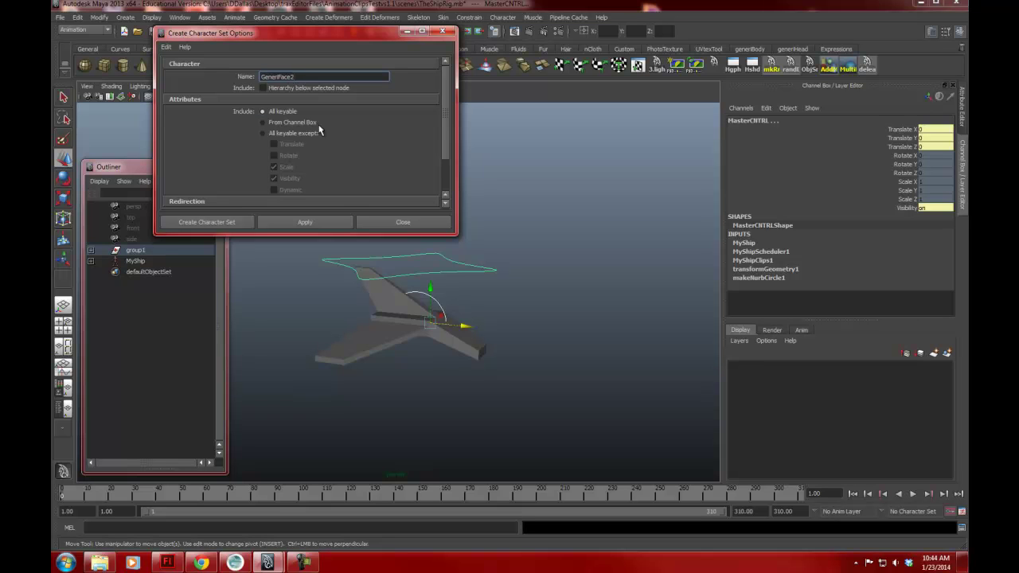
left_click(393, 221)
Step: Select only MasterCNTRL and open the Character Set Editor for the scene's character sets
left_click(546, 309)
left_click(483, 271)
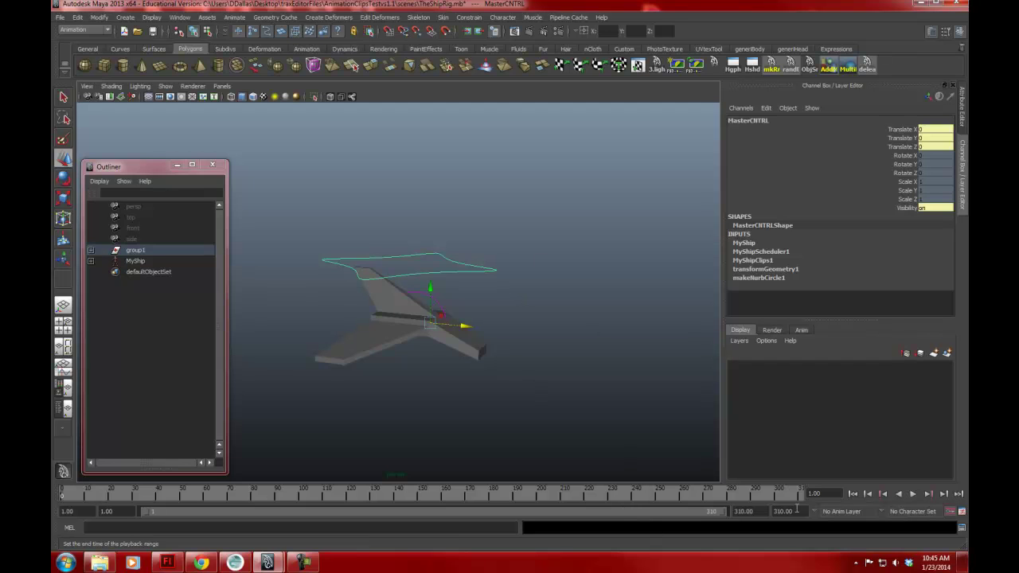
left_click(915, 513)
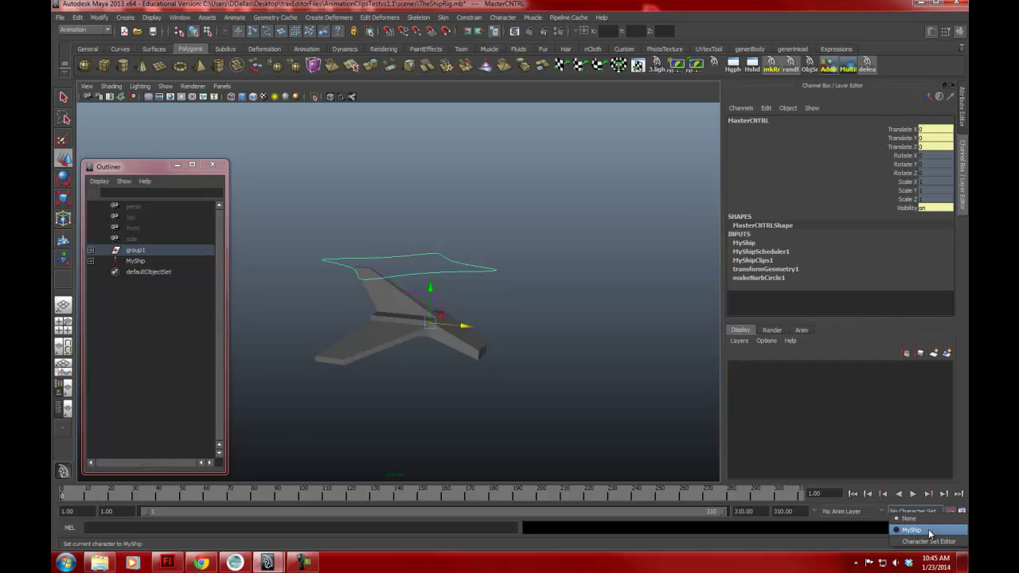
left_click(928, 541)
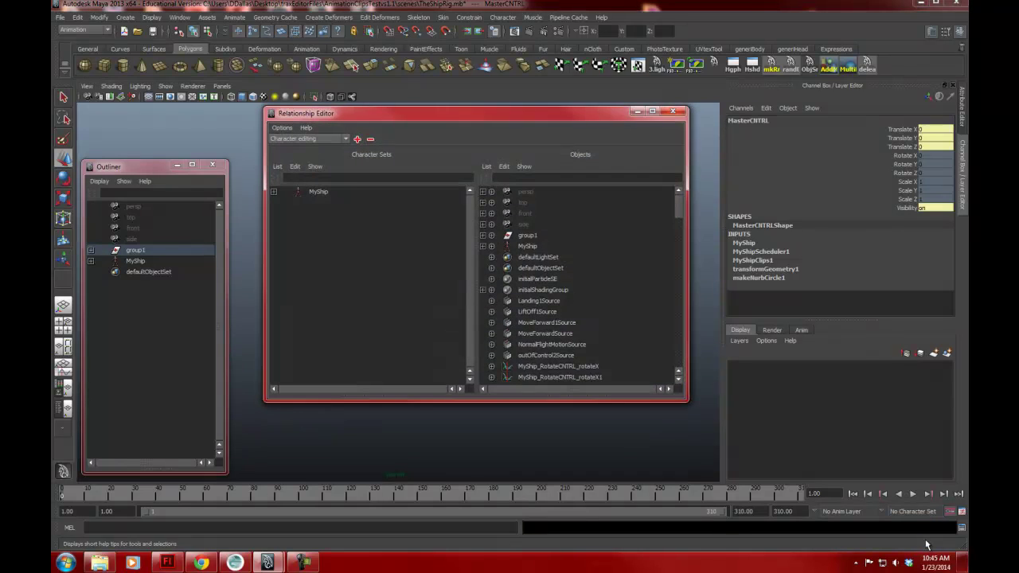
Step: Examine the RotateCNTRL and MasterCNTRL attributes contained in the MyShip character set, and close the Relationship Editor
left_click(318, 192)
left_click(274, 191)
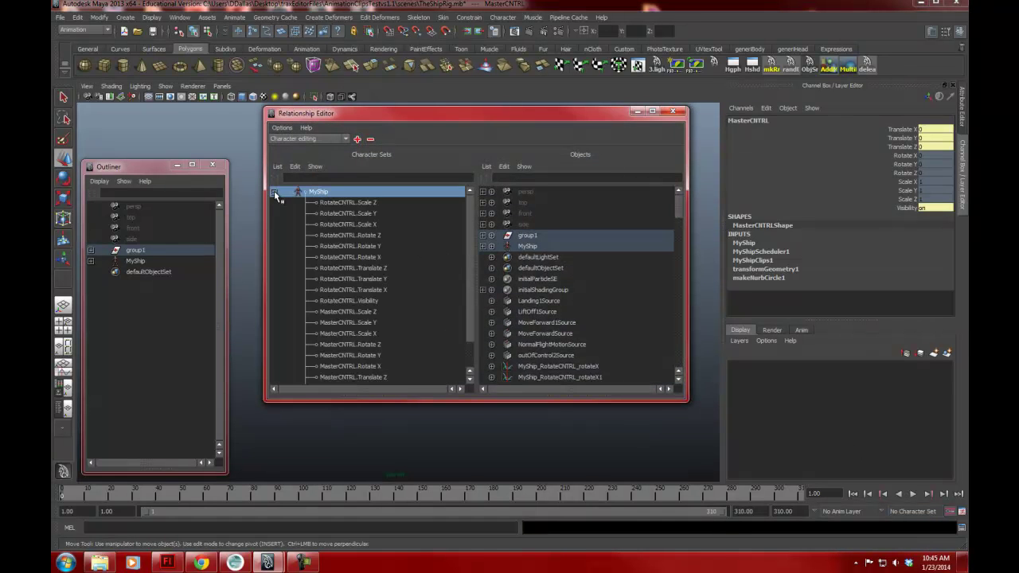
left_click_drag(431, 113, 658, 32)
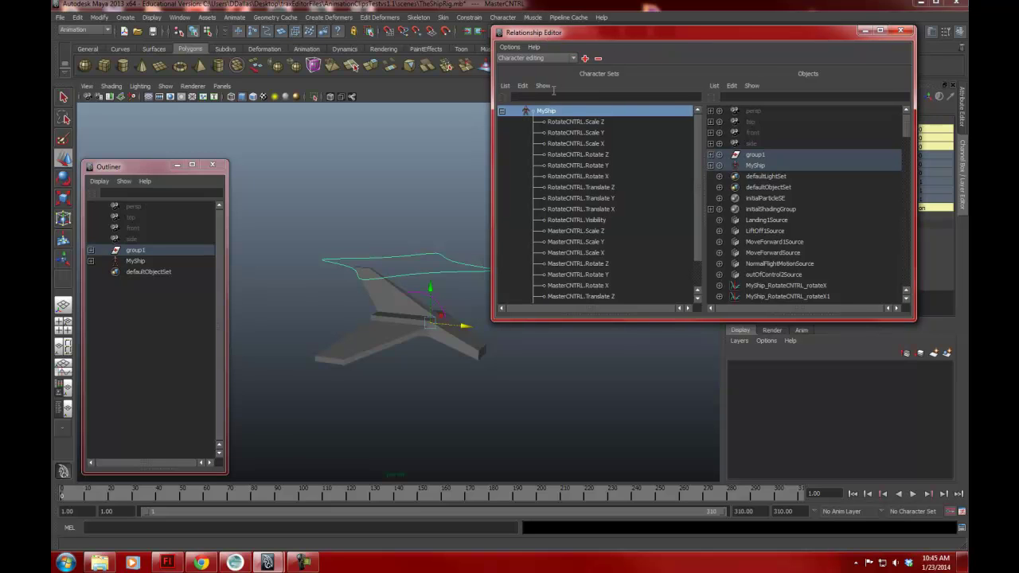
left_click(593, 122)
left_click(565, 207, "shift")
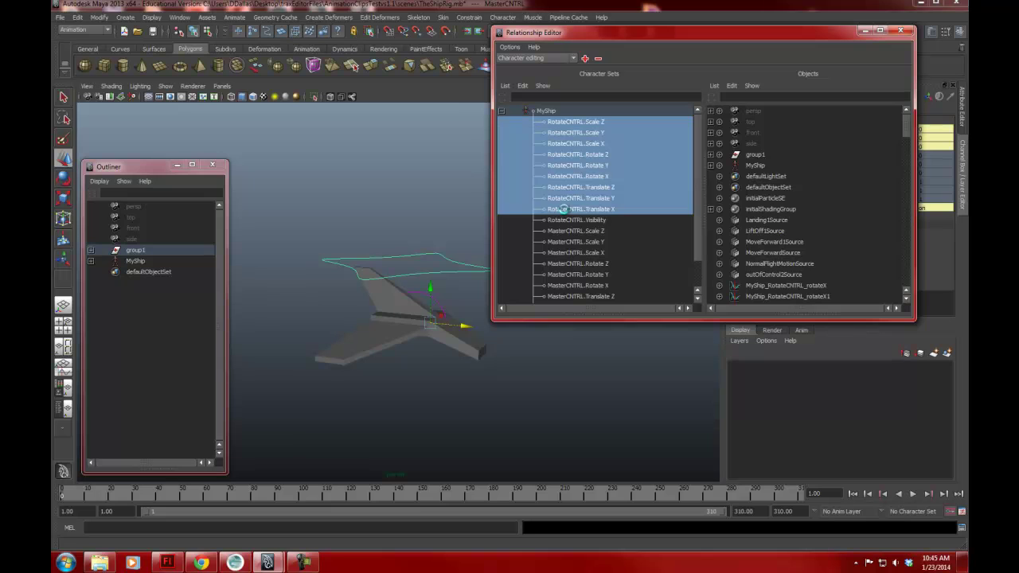
scroll(605, 216, "down", 1)
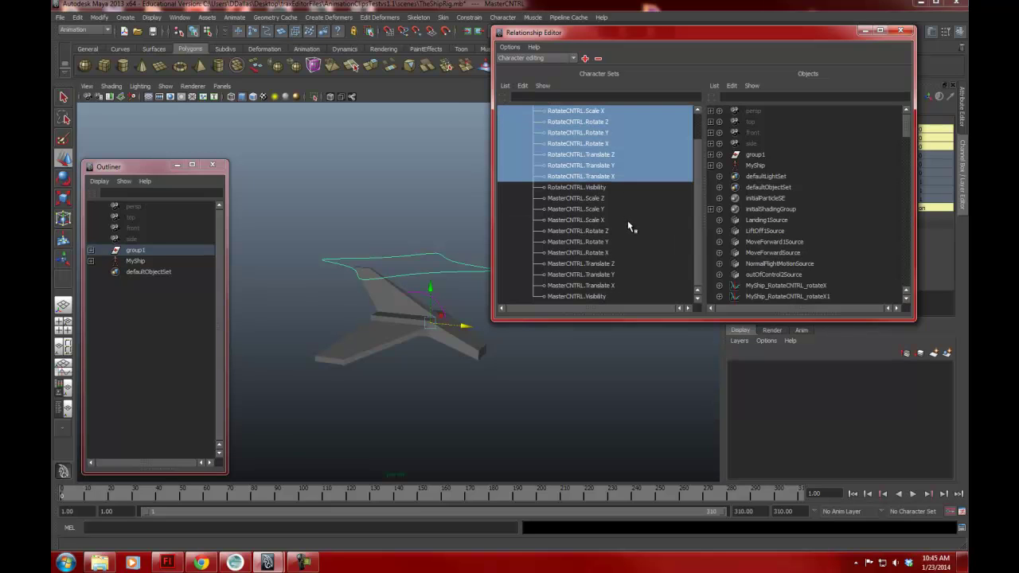
left_click(562, 198)
left_click(567, 296, "shift")
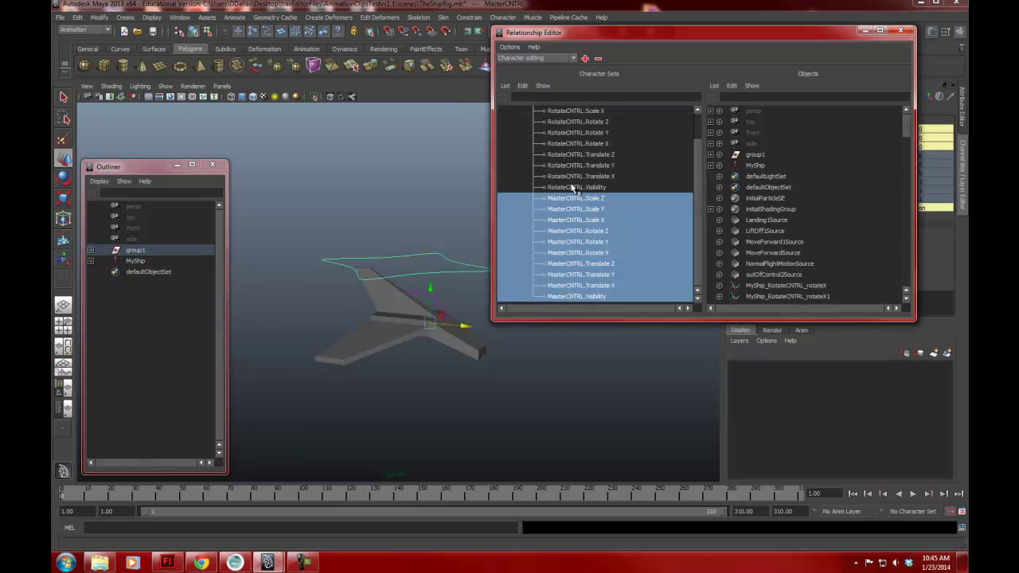
scroll(574, 238, "up", 1)
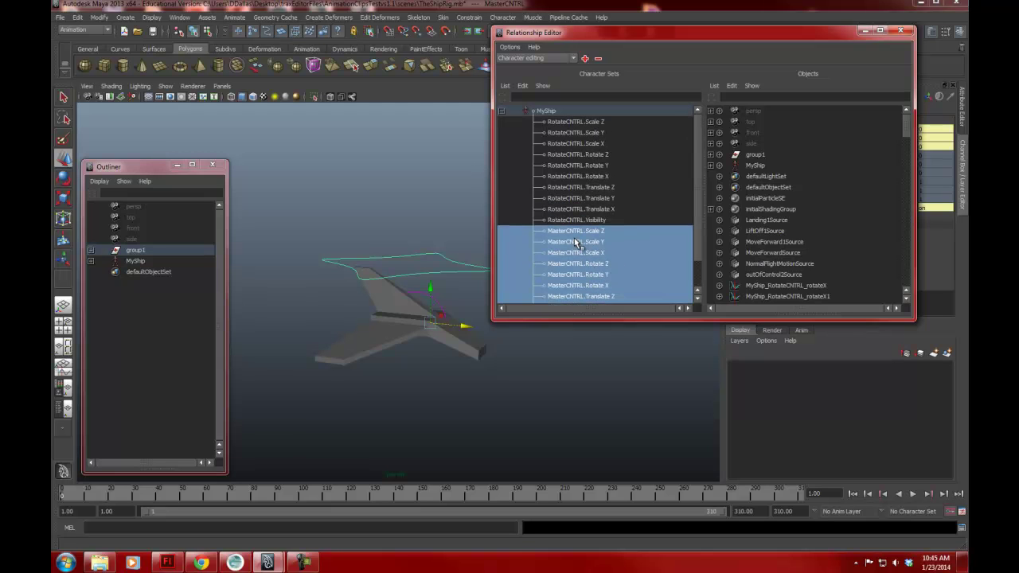
mouse_move(902, 124)
left_mouse_down()
mouse_move(908, 285)
mouse_move(919, 129)
left_mouse_up()
left_click_drag(638, 35, 585, 35)
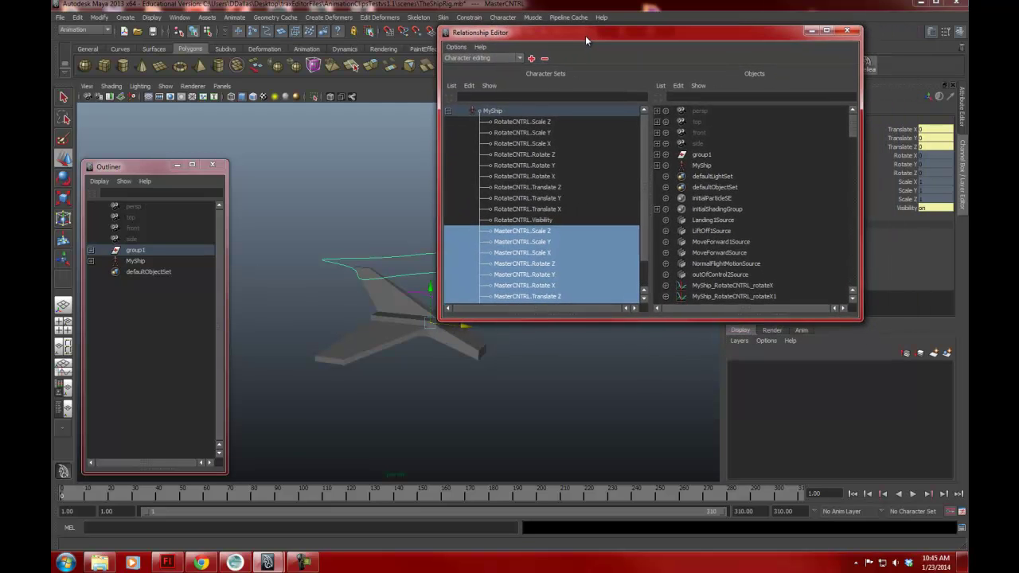
left_click(847, 30)
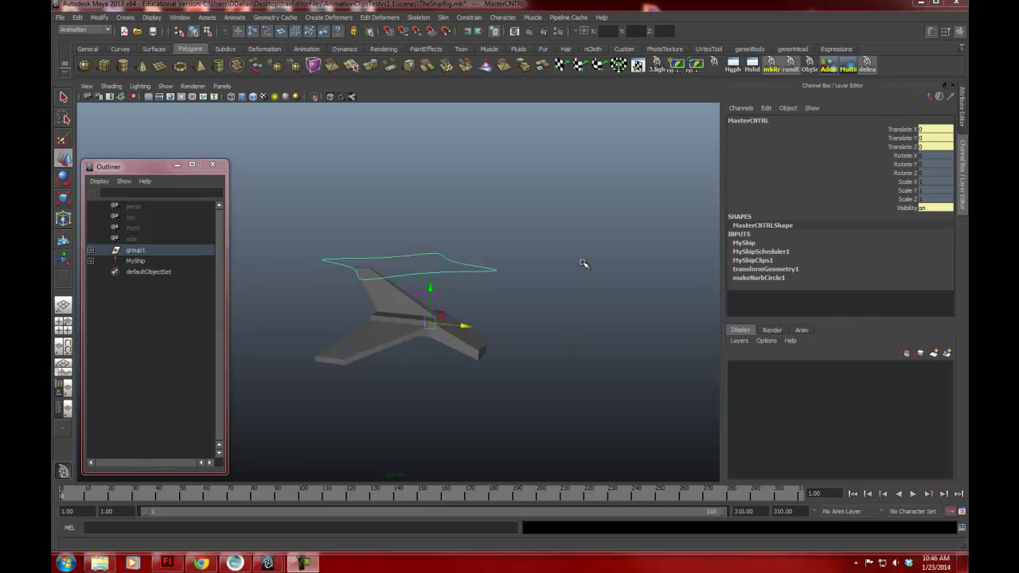
Step: Start a new empty scene without saving the rig scene, and display the grid
left_click(124, 30)
left_click(510, 288)
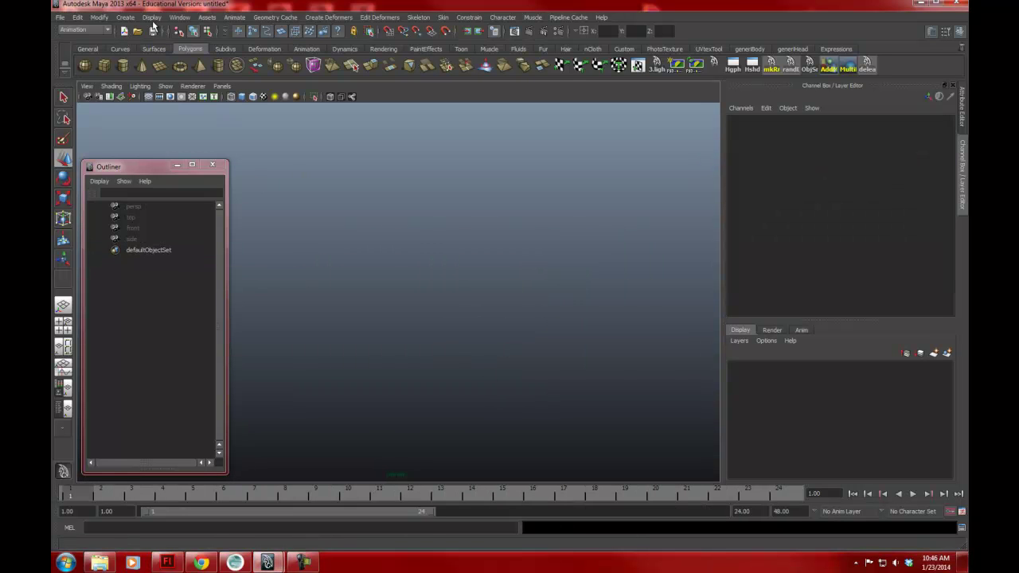
left_click(151, 16)
left_click(163, 32)
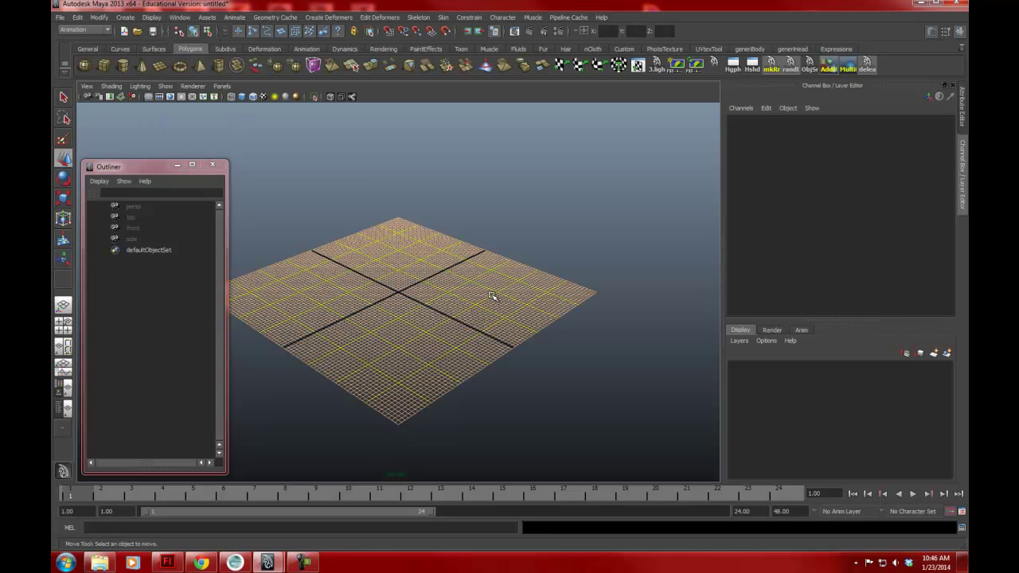
left_click_drag(491, 295, 485, 330, "alt")
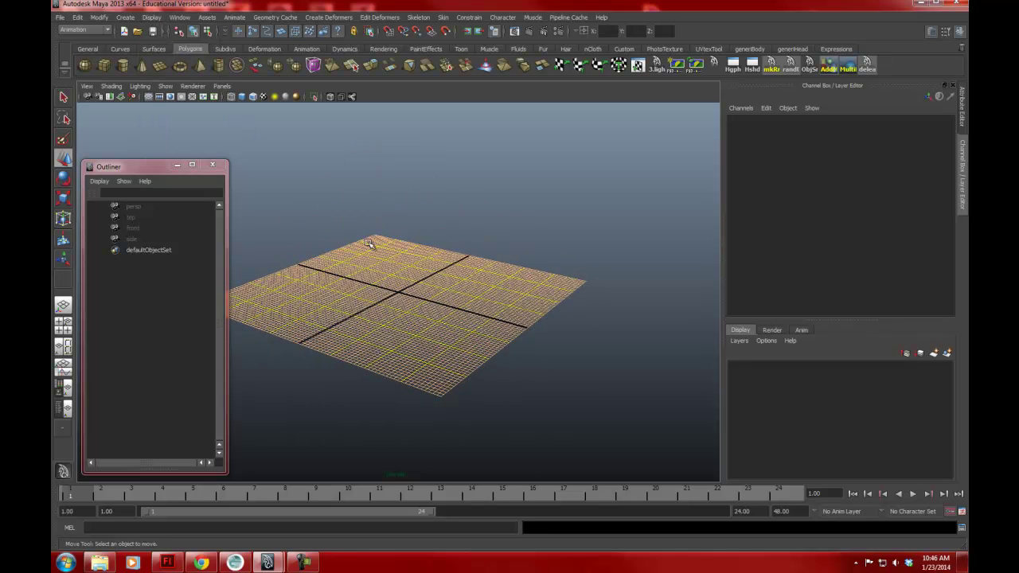
Step: Save the new scene as spaceshipTraxEditor_vs1.1 in the project's scenes folder
left_click(60, 17)
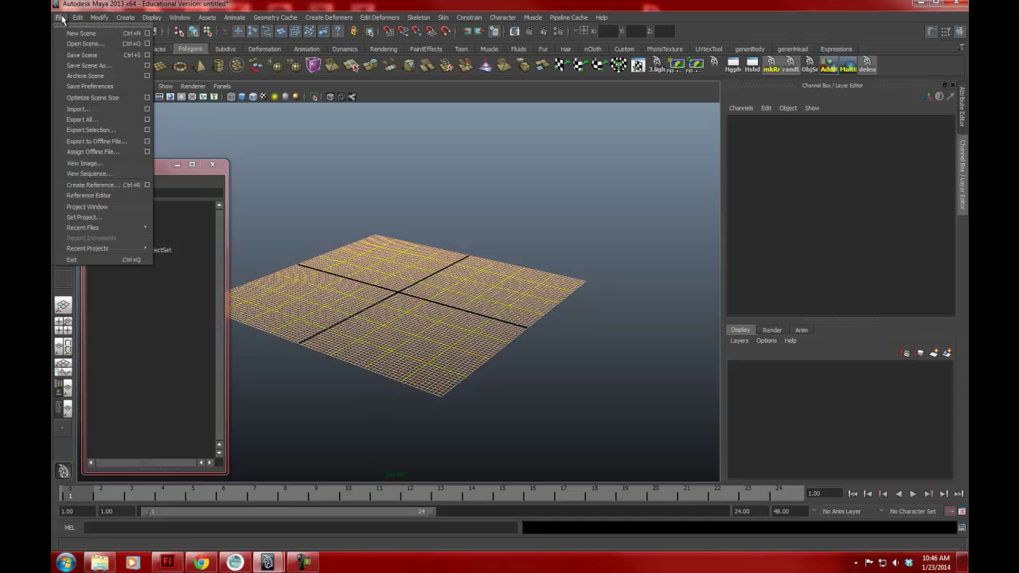
left_click(86, 66)
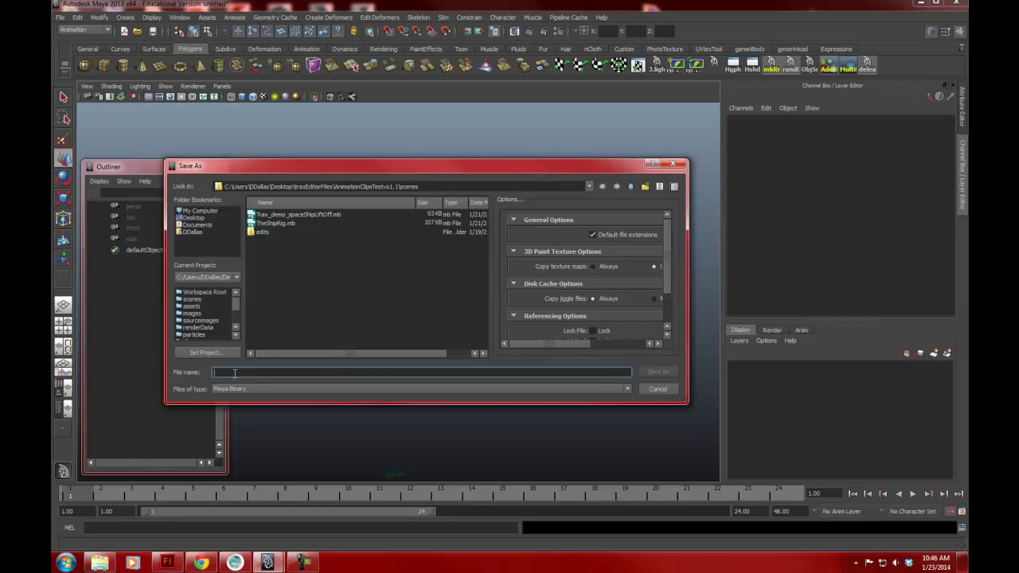
type("spaceshipTraxE")
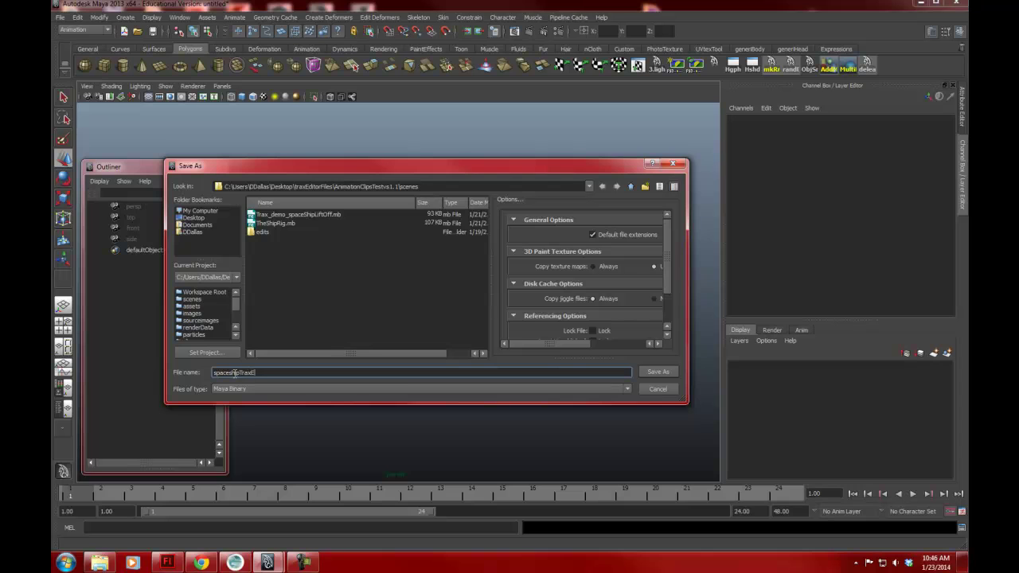
type("ditor_vs1.1")
left_click(657, 372)
Step: Reference TheShipRig.mb into the scene and show the ship in shaded display
mouse_move(413, 299)
right_mouse_down("alt")
mouse_move(407, 353)
mouse_move(408, 309)
right_mouse_up("alt")
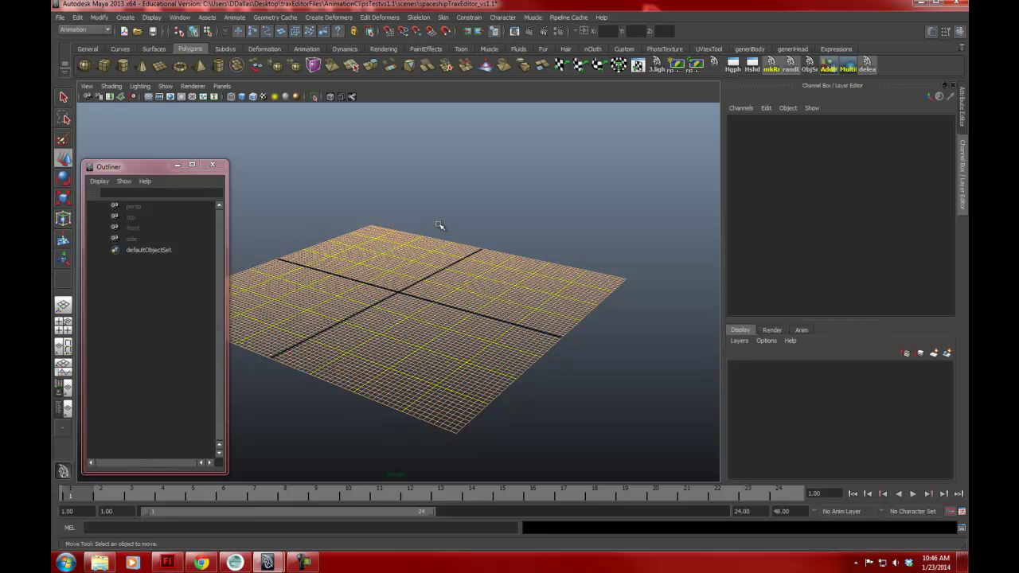
left_click(60, 16)
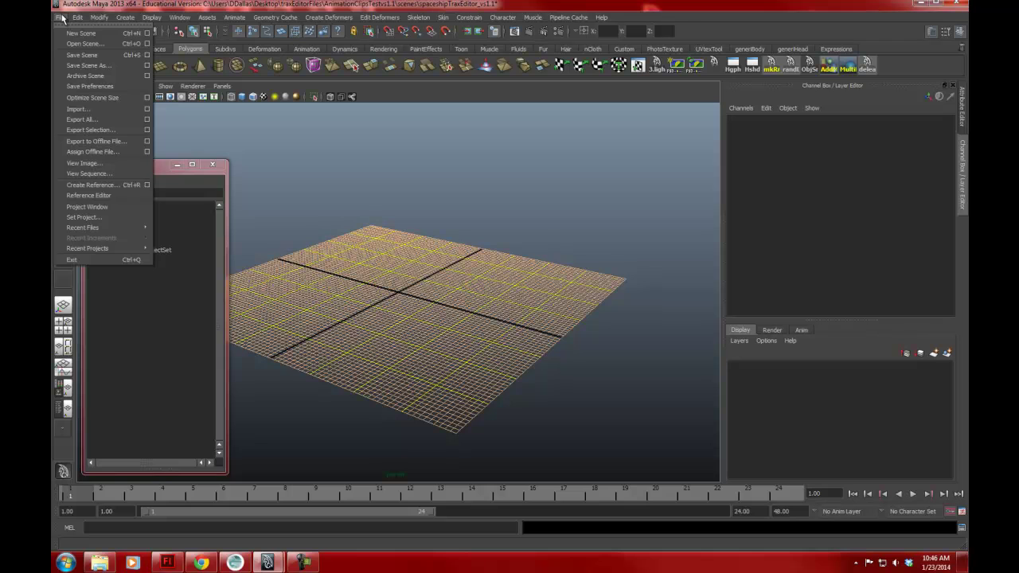
left_click(97, 184)
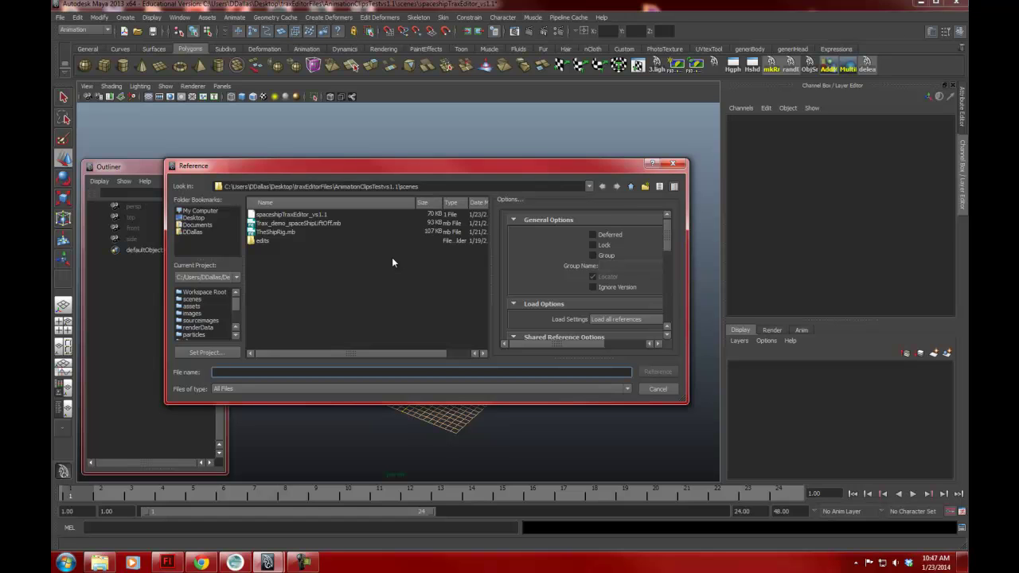
left_click(275, 232)
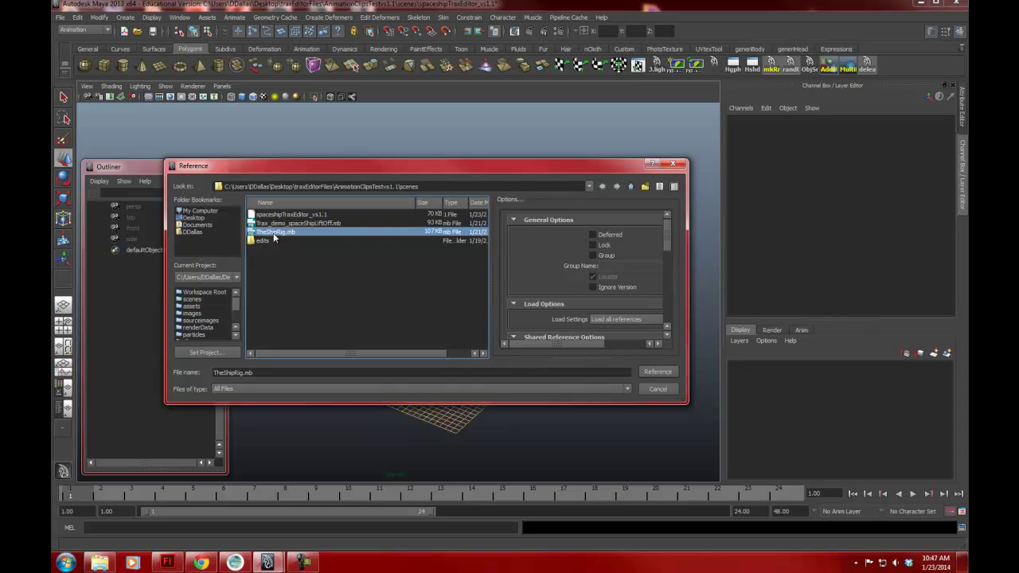
left_click(658, 373)
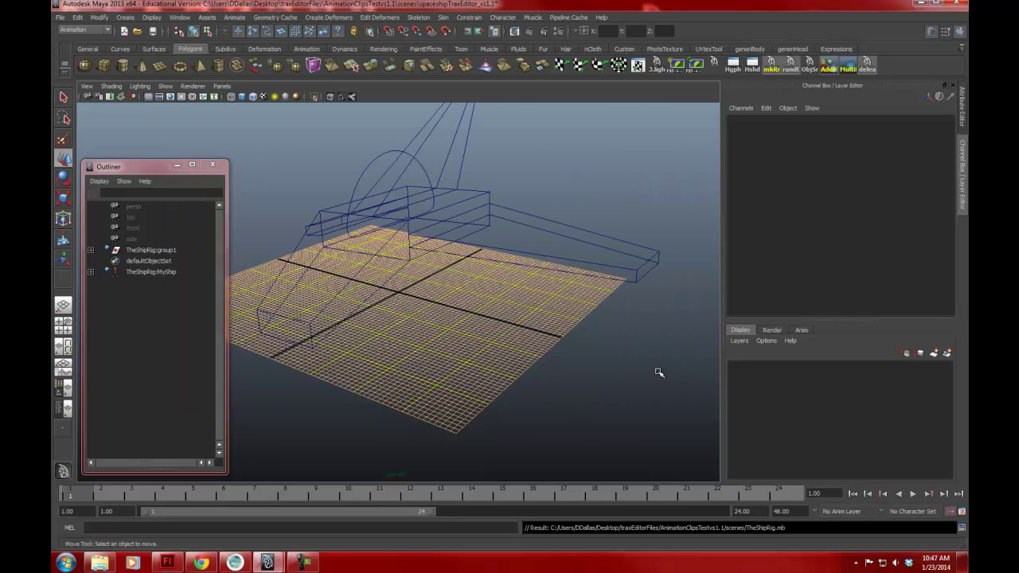
key("5")
mouse_move(591, 307)
right_mouse_down("alt")
mouse_move(550, 305)
mouse_move(483, 340)
right_mouse_up("alt")
left_click_drag(453, 352, 517, 310, "alt")
Step: Select the ship's RotateCNTRL and make TheShipRig:MyShip the current character set
left_click(466, 231)
left_click_drag(496, 264, 483, 242, "alt")
left_click(443, 246)
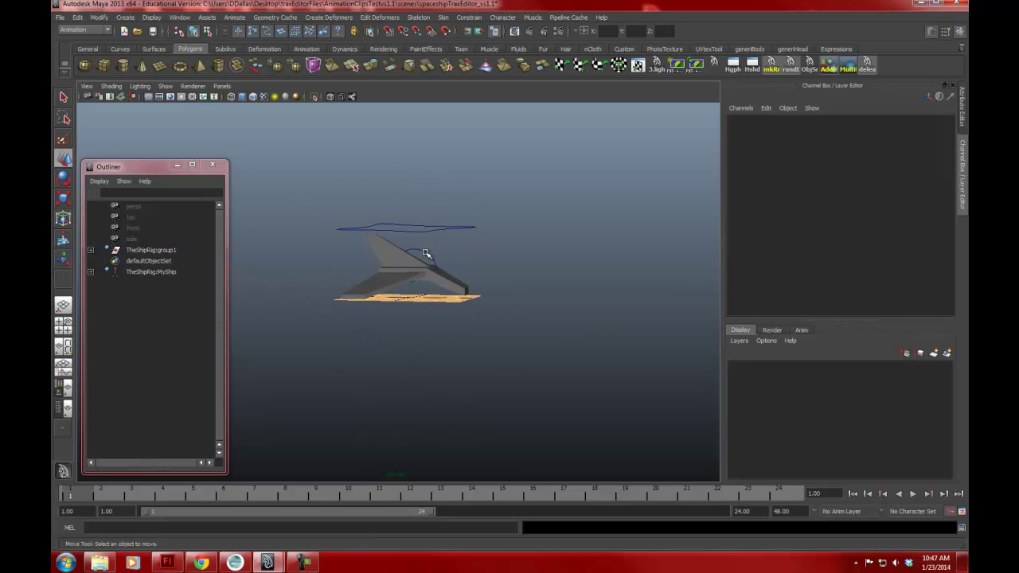
left_click(428, 254)
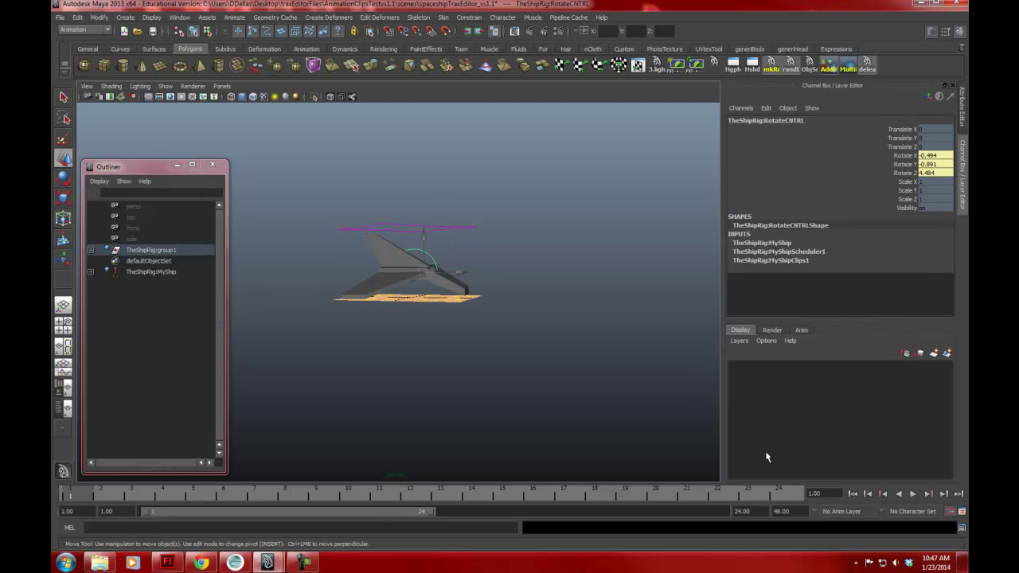
left_click(906, 511)
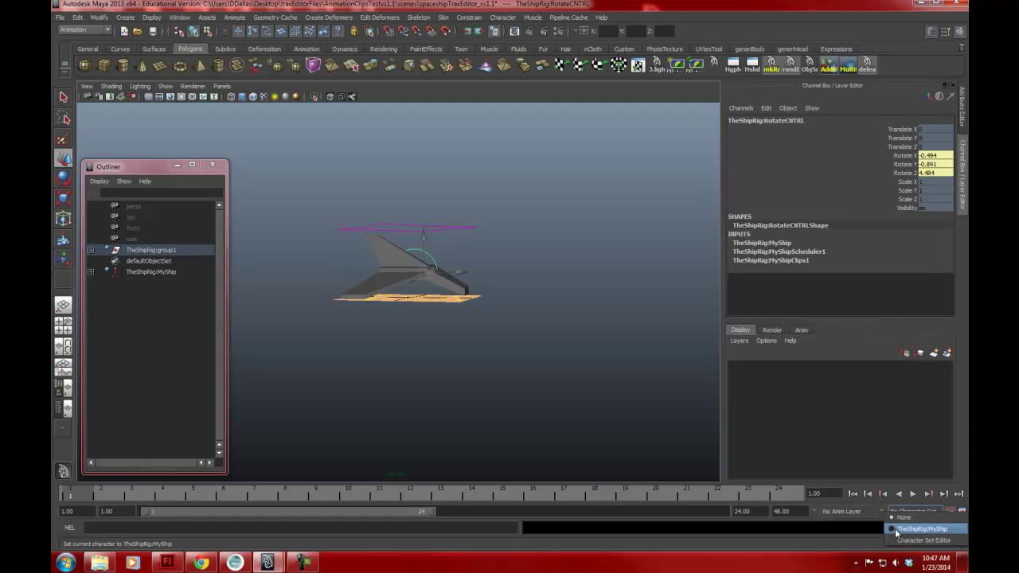
left_click(896, 528)
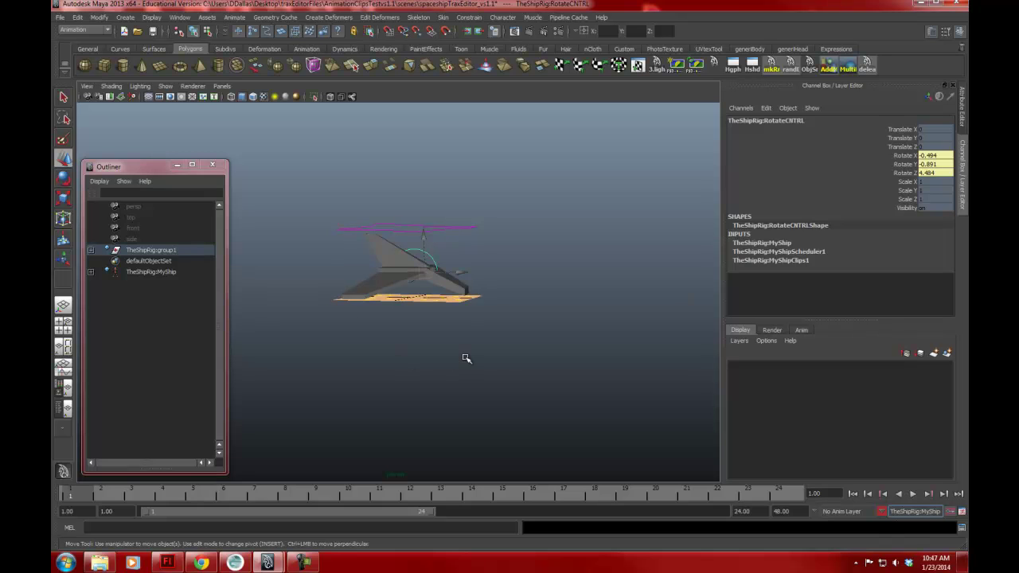
Step: Select MasterCNTRL and move the ship a short way along Z, to a Translate Z of about 0.494
left_click_drag(450, 352, 498, 375, "alt")
right_click_drag(496, 375, 443, 367, "alt")
mouse_move(443, 367)
left_mouse_down("alt")
mouse_move(409, 353)
mouse_move(430, 355)
left_mouse_up("alt")
middle_click_drag(430, 355, 455, 350, "alt")
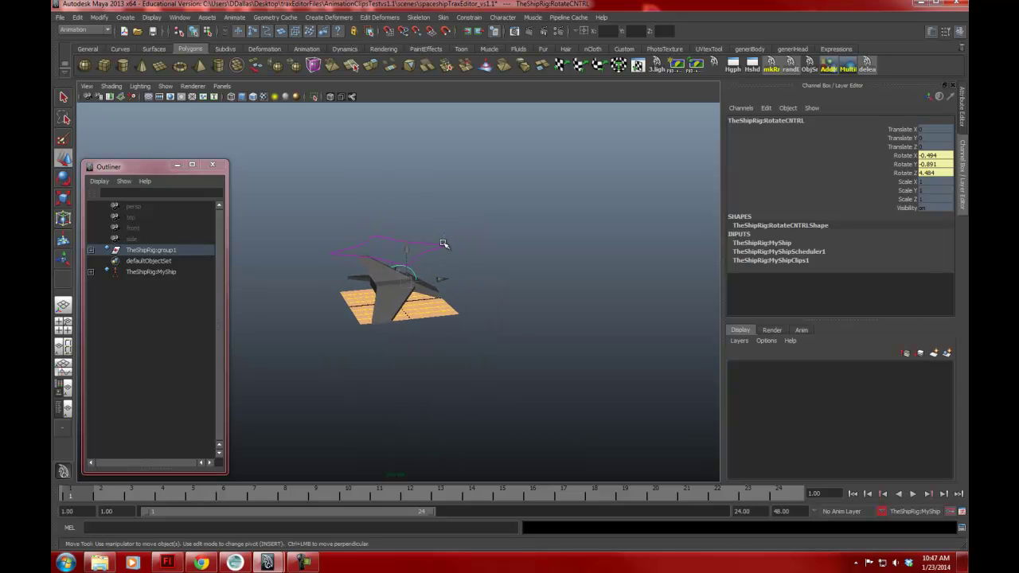
left_click(444, 244)
mouse_move(444, 279)
left_mouse_down()
mouse_move(422, 288)
mouse_move(455, 282)
left_mouse_up()
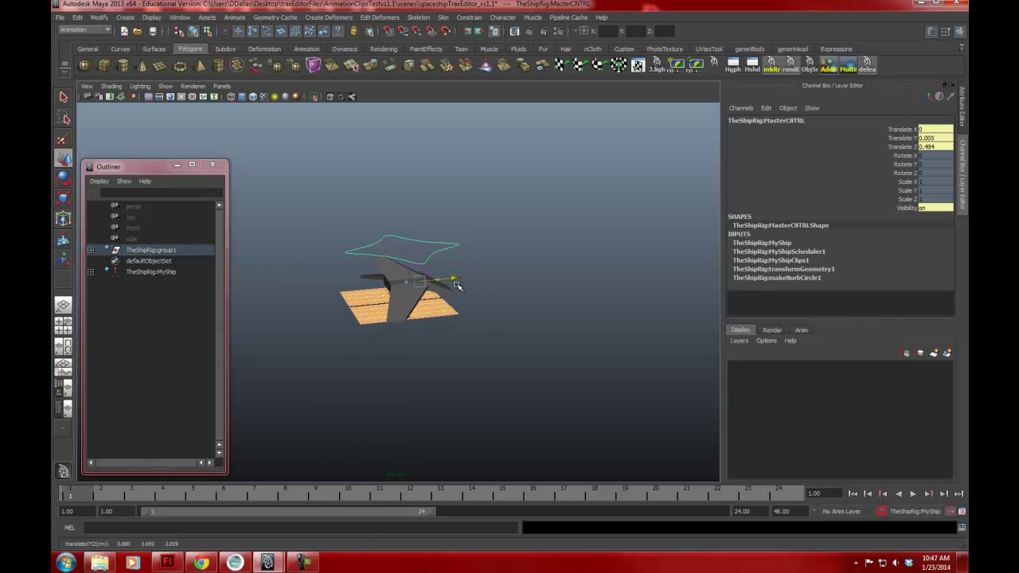
Step: Close the floating Outliner, switch to the Persp/Trax/Outliner saved layout, and widen its Outliner area
left_click(214, 165)
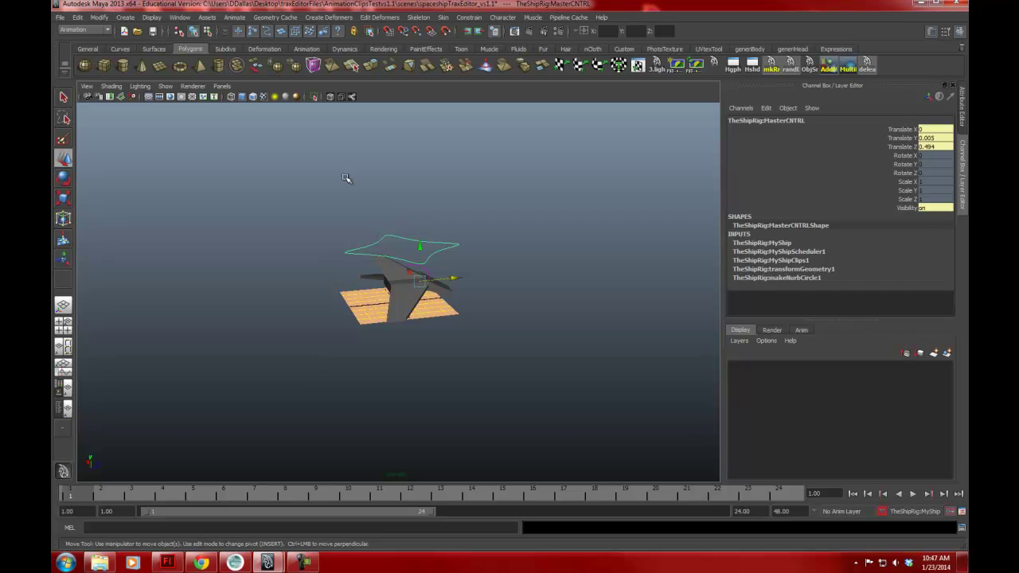
left_click(221, 86)
mouse_move(238, 141)
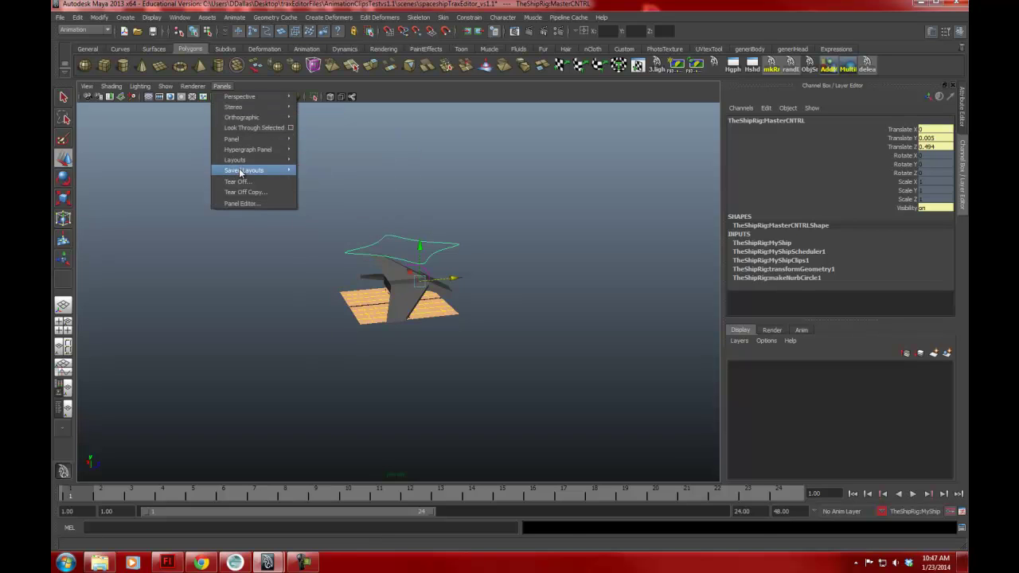
mouse_move(243, 170)
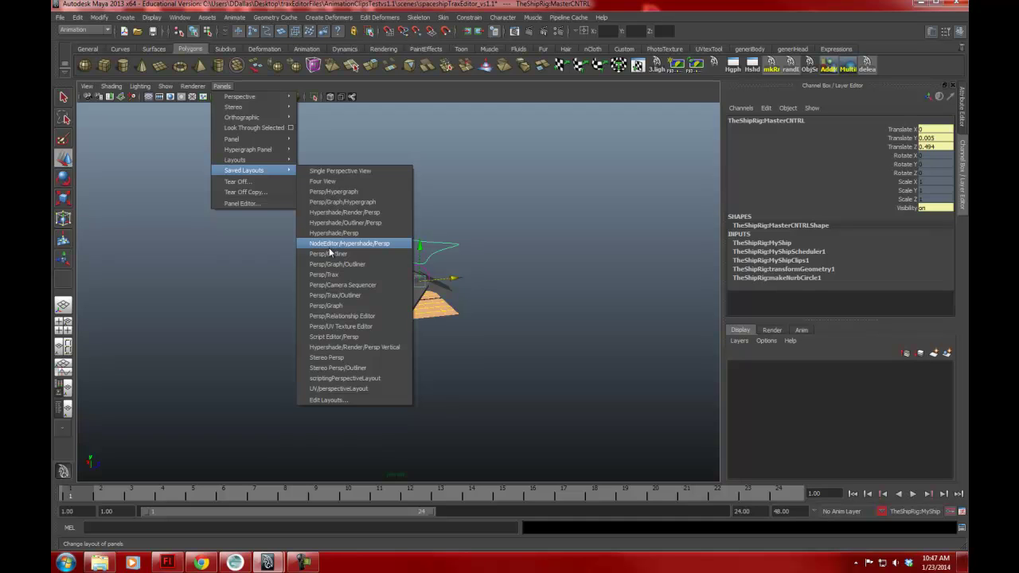
left_click(342, 297)
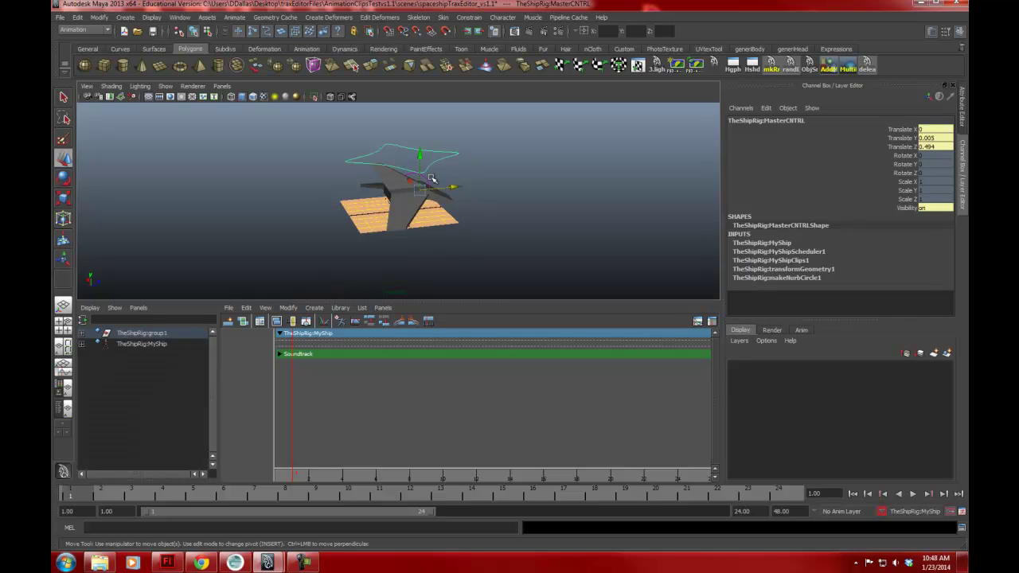
left_click(498, 311)
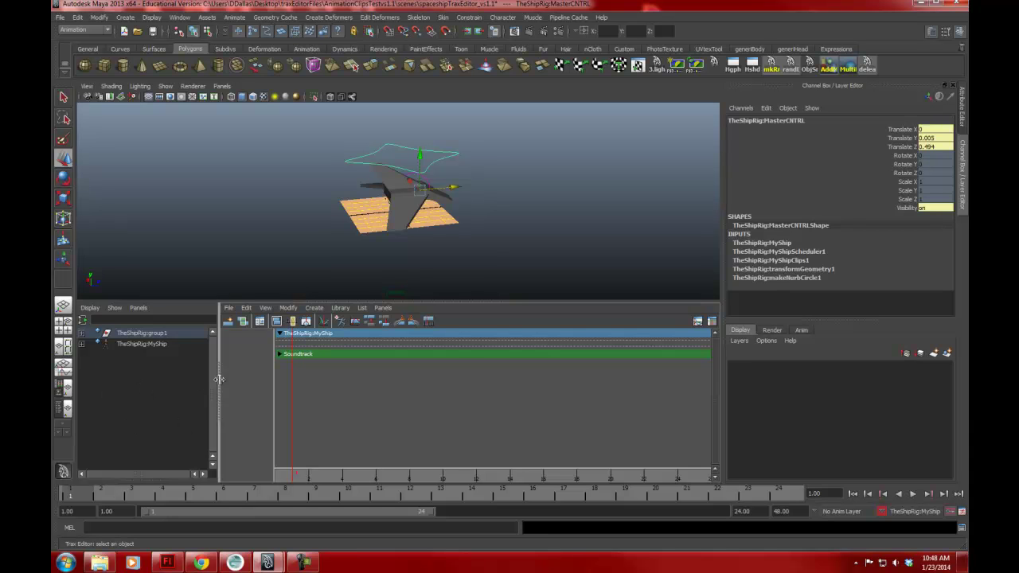
left_click_drag(217, 379, 275, 379)
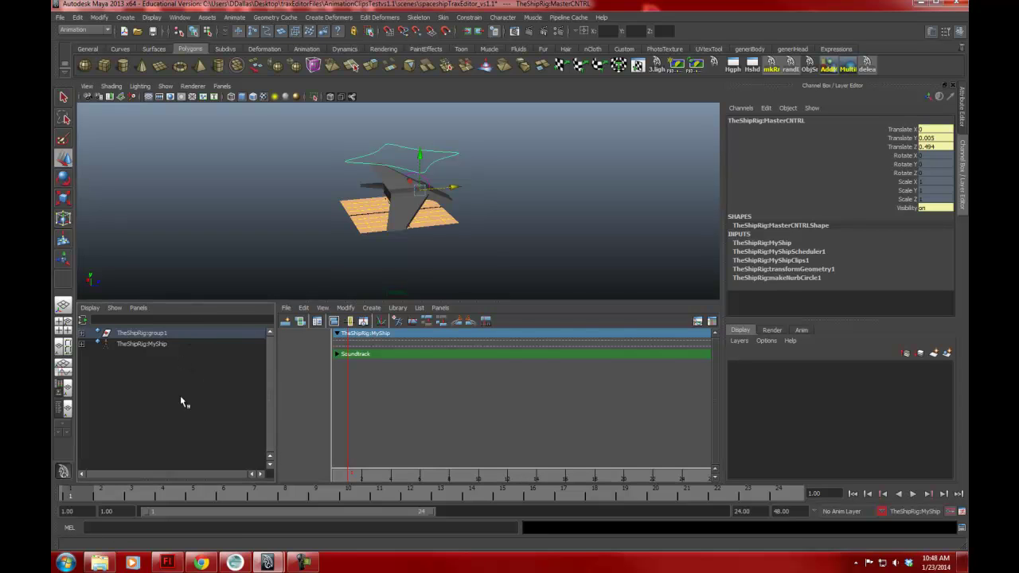
Step: Turn off DAG Objects Only in the Outliner and clear its object-type filter to list every node in the scene
left_click(90, 307)
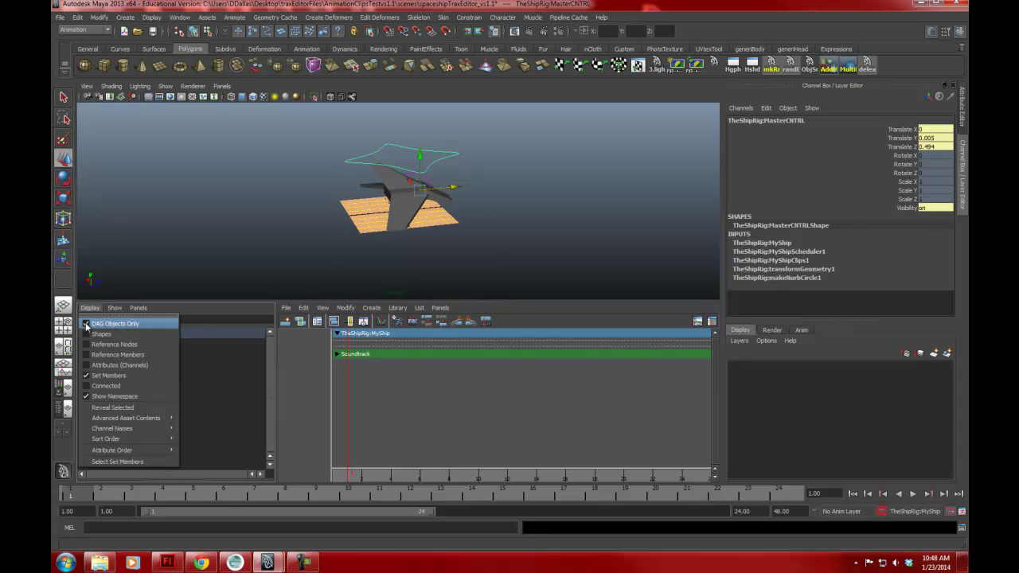
left_click(86, 324)
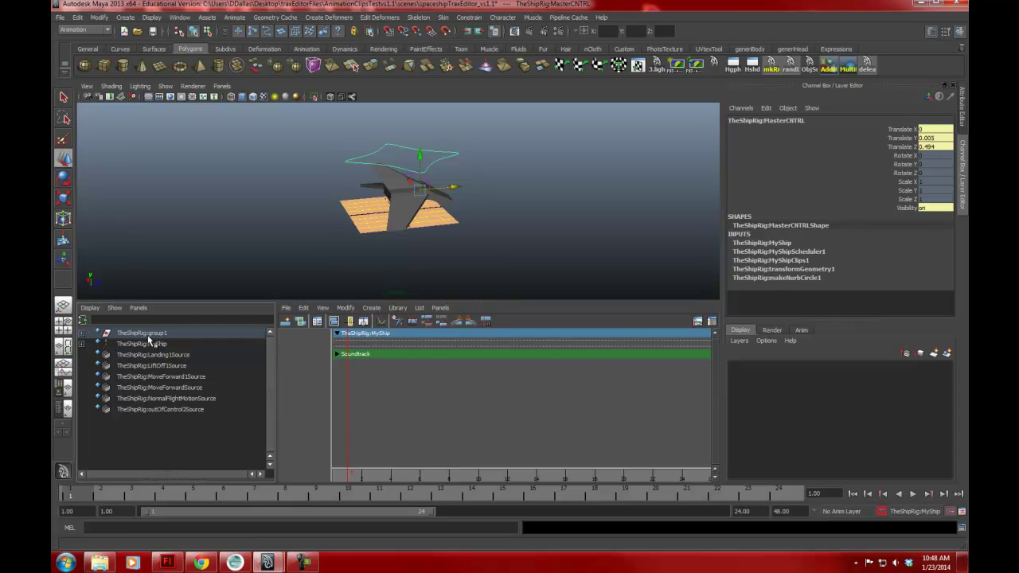
left_click(116, 310)
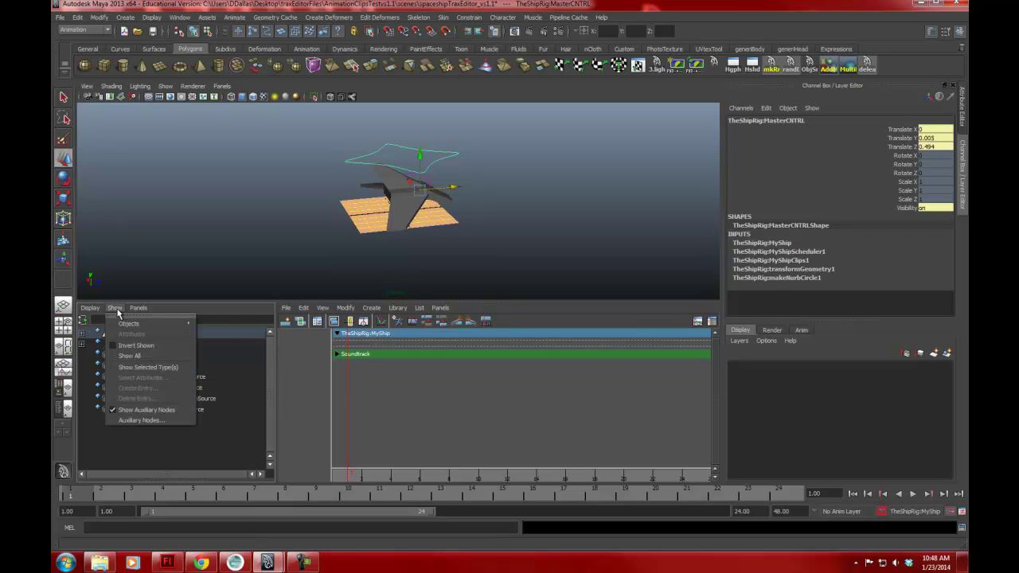
mouse_move(131, 323)
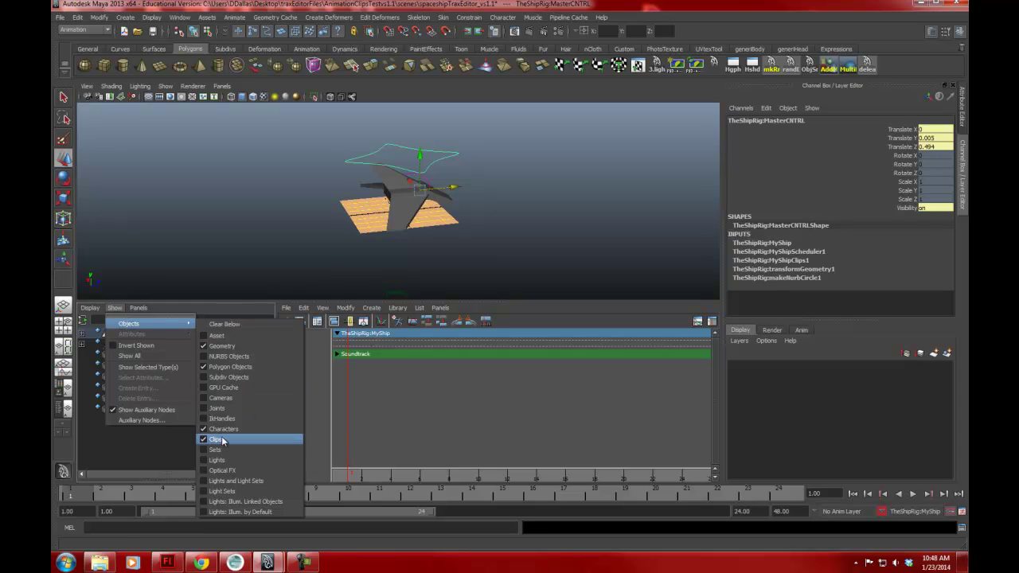
left_click(158, 442)
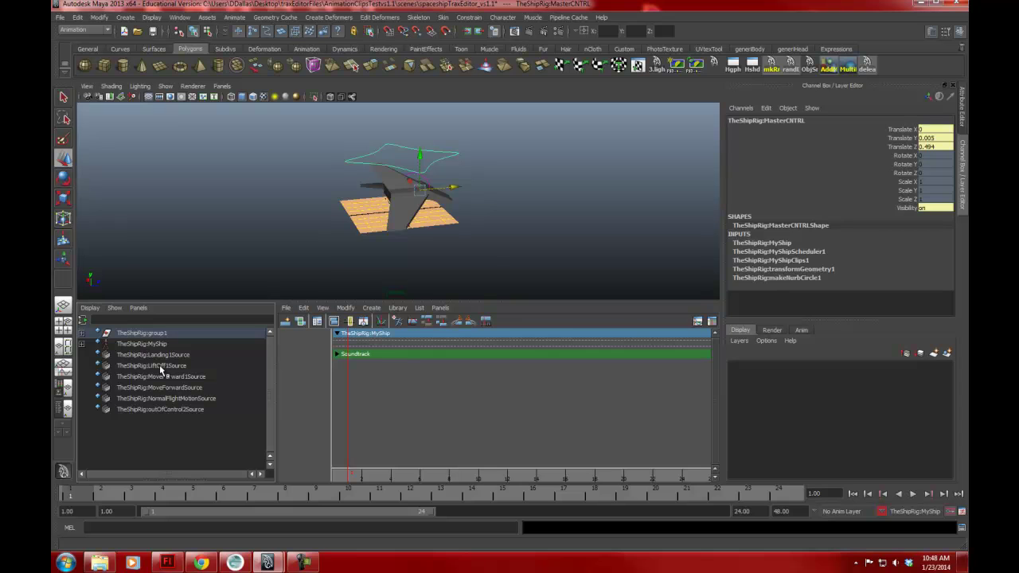
left_click(84, 320)
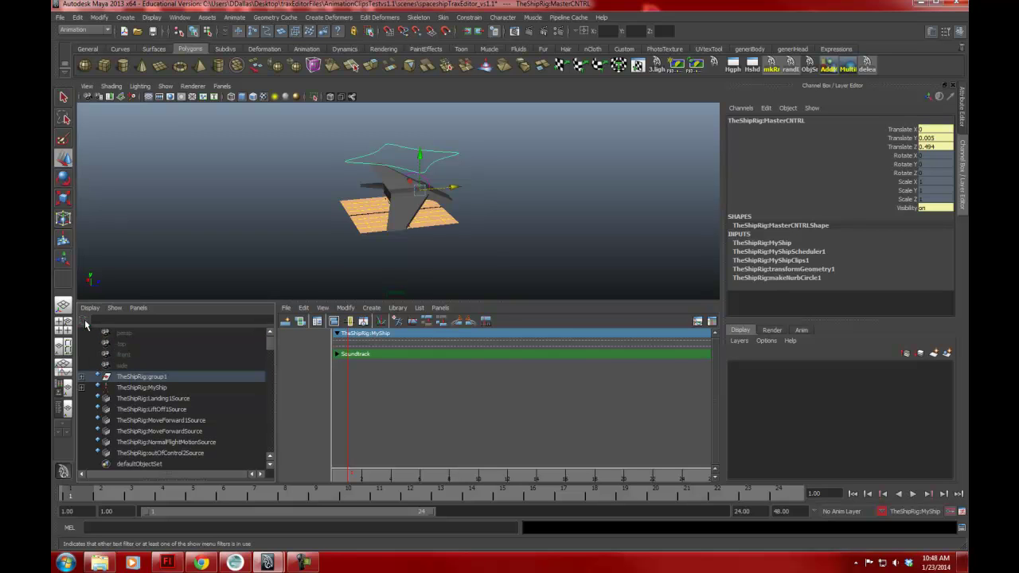
Step: Look at the default cameras listed in the unfiltered Outliner, selecting top, front and side in turn
scroll(187, 386, "down", 3)
scroll(171, 388, "up", 3)
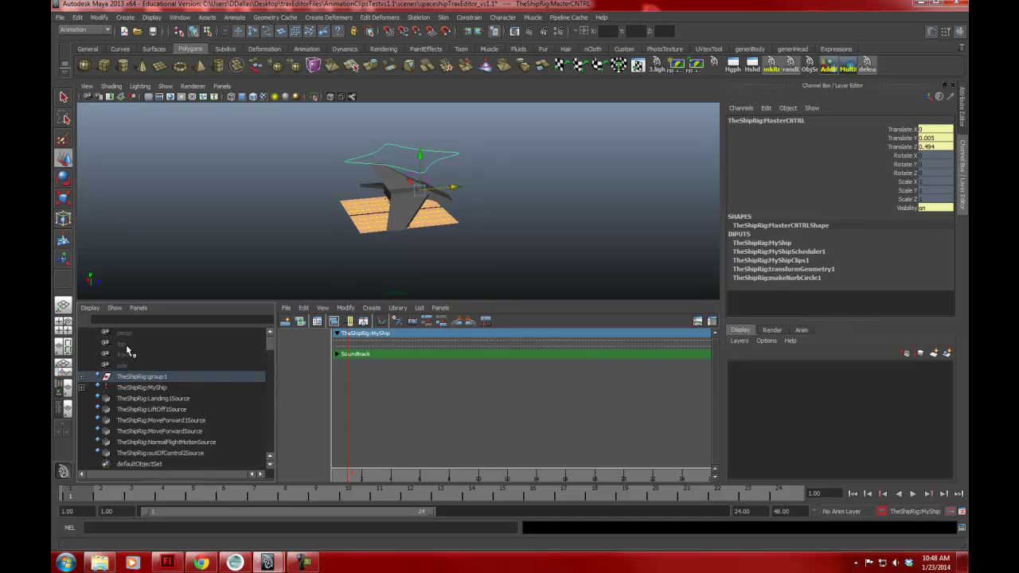
left_click(125, 343)
left_click(124, 355)
left_click(163, 366)
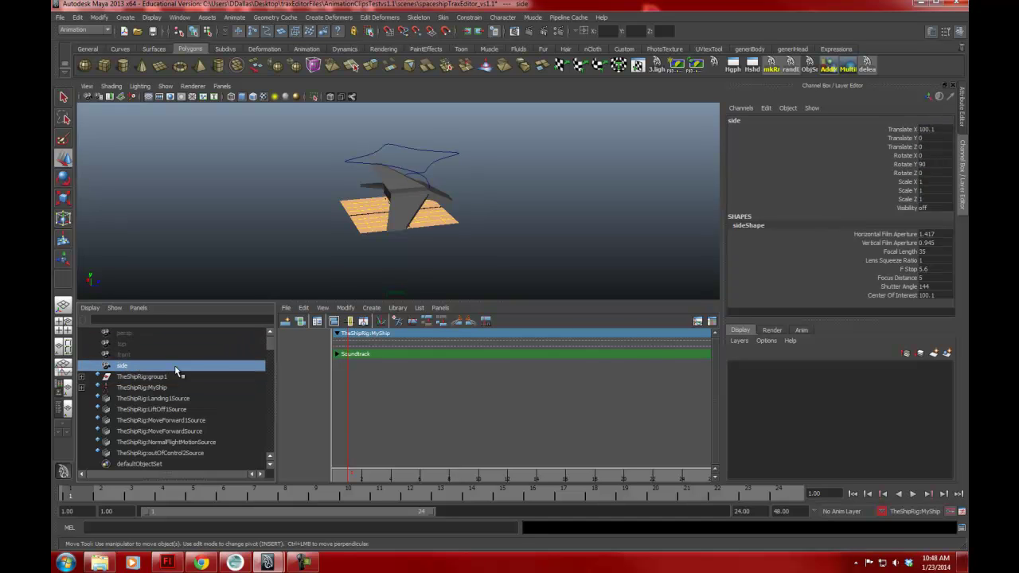
Step: Examine the MyShip animation curves for MasterCNTRL and RotateCNTRL and the remaining scene nodes down to the end of the Outliner
scroll(211, 368, "down", 5)
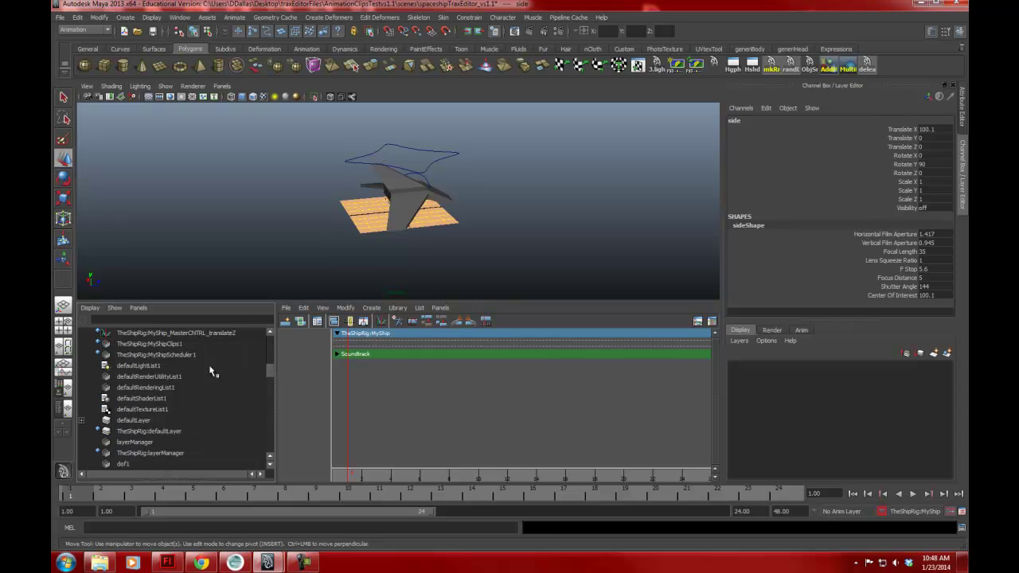
scroll(191, 374, "up", 3)
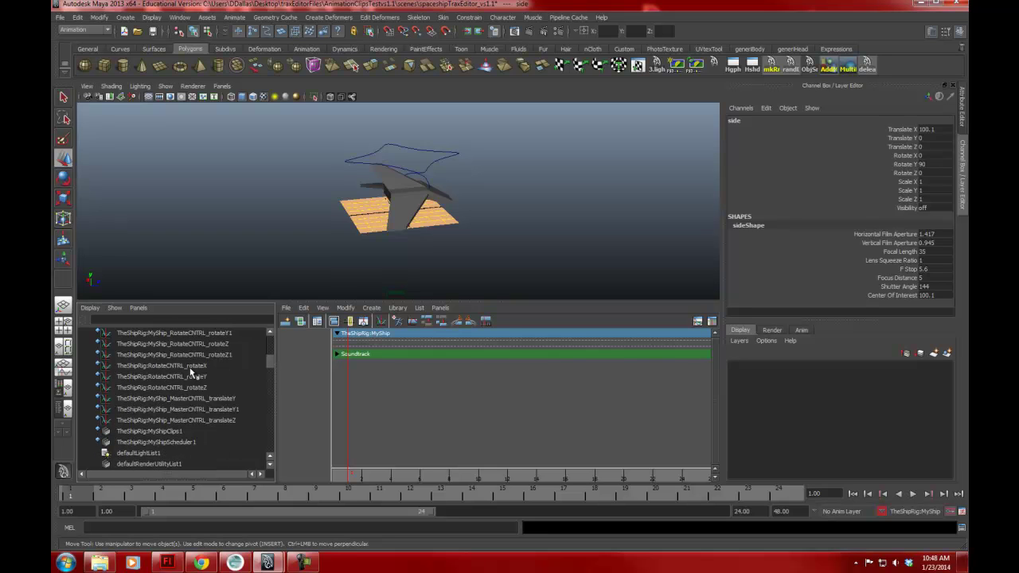
left_click(137, 420)
scroll(135, 422, "up", 3)
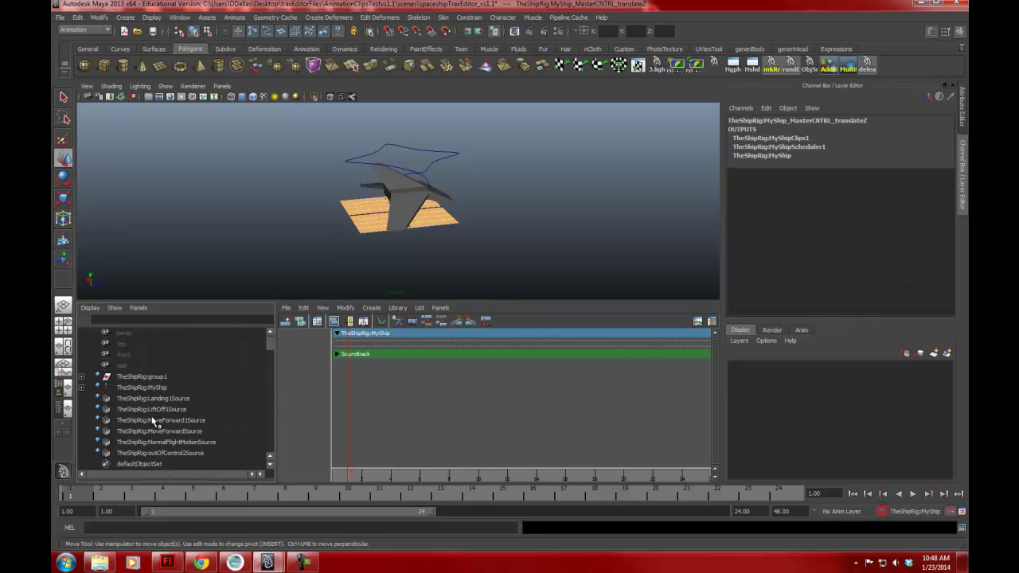
scroll(137, 421, "down", 3)
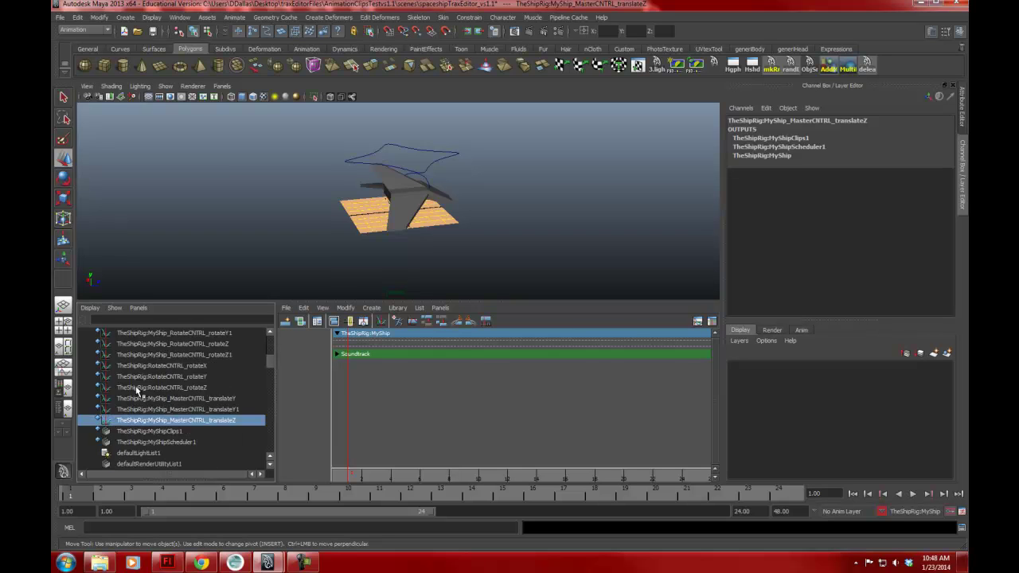
left_click(135, 377)
key("Up")
key("Up")
key("Up")
key("Up")
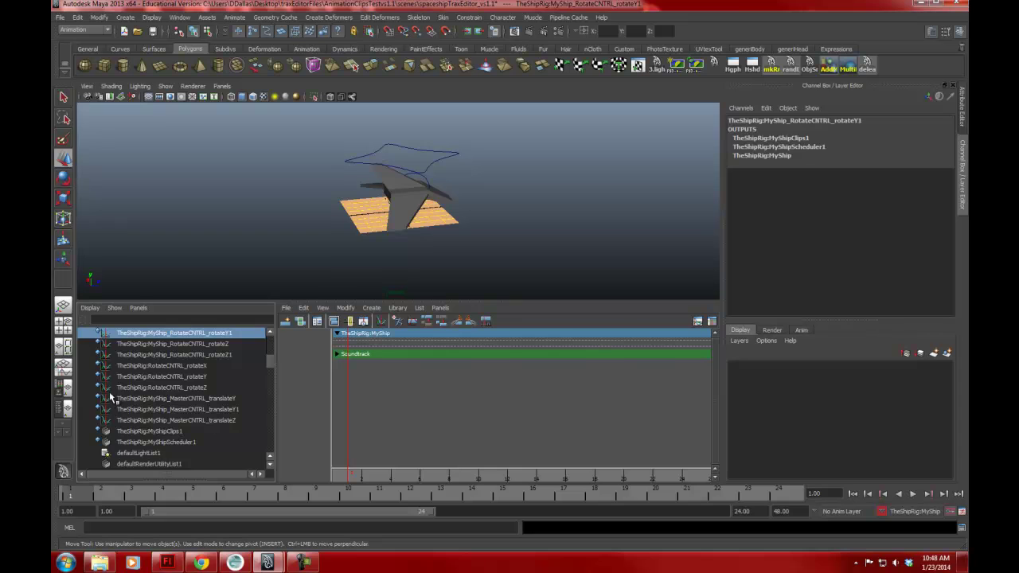
scroll(177, 392, "down", 3)
scroll(177, 392, "down", 10)
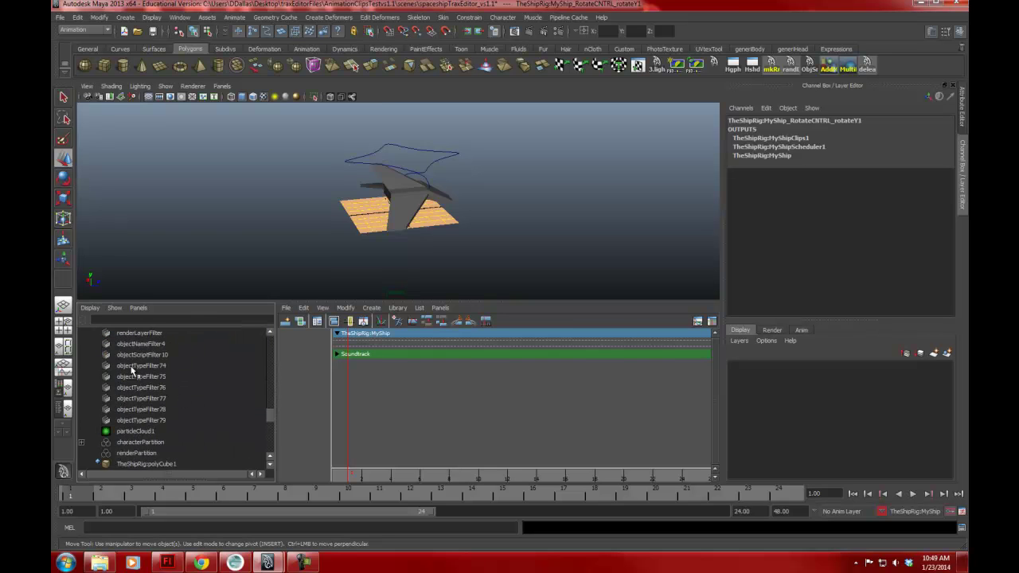
scroll(210, 387, "down", 3)
scroll(212, 389, "down", 3)
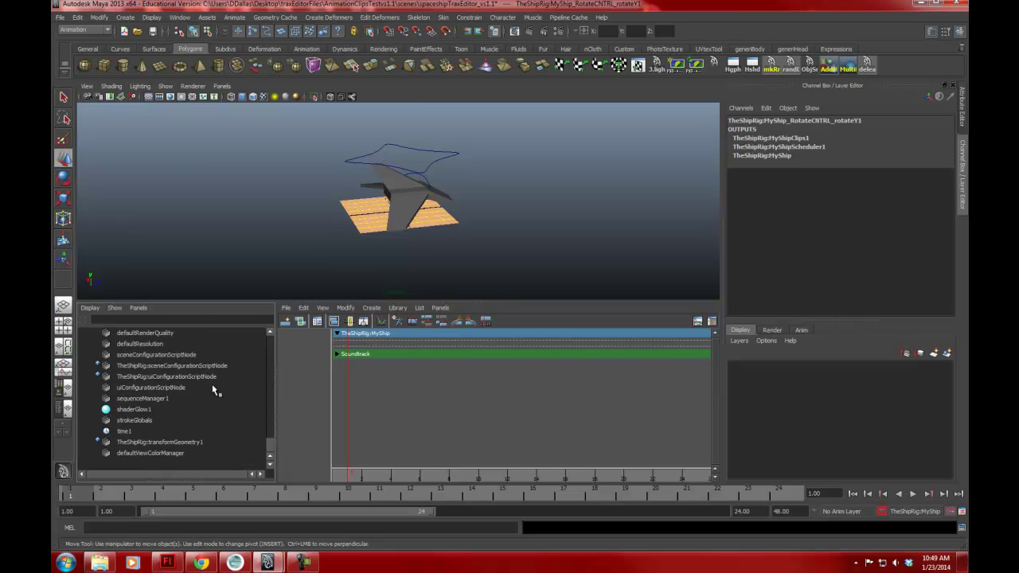
Step: Select and expand the TheShipRig:MyShip character set in the Outliner and examine its RotateCNTRL and MasterCNTRL member channels
left_click_drag(272, 448, 275, 351)
left_click(145, 355)
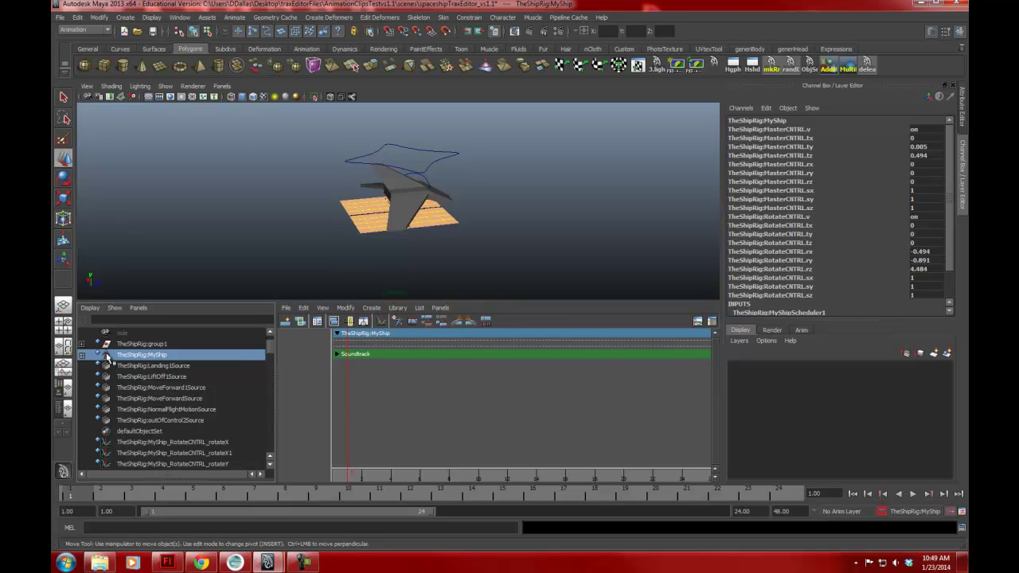
left_click(82, 355)
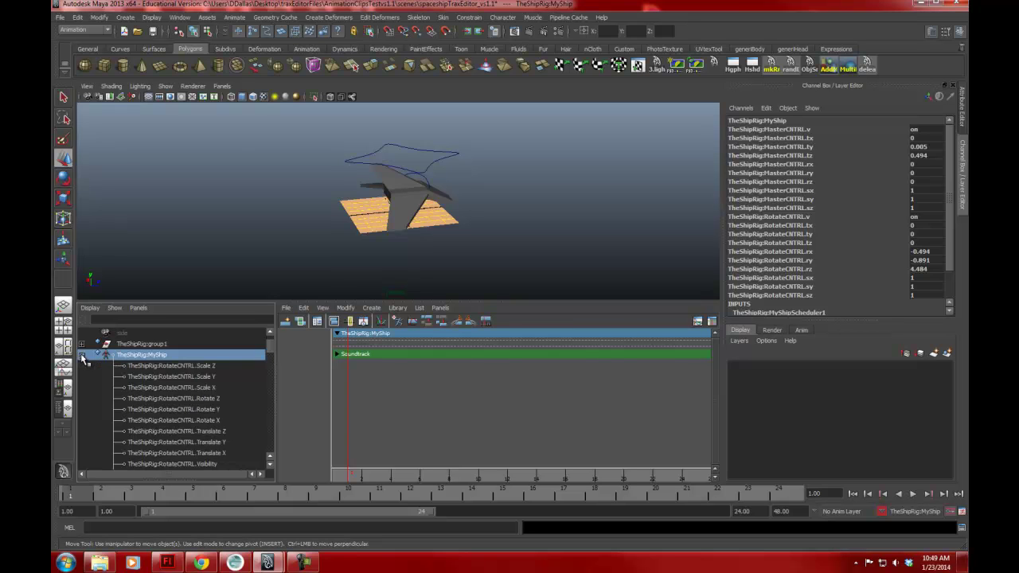
left_click(175, 367)
left_click(176, 377)
left_click(173, 388)
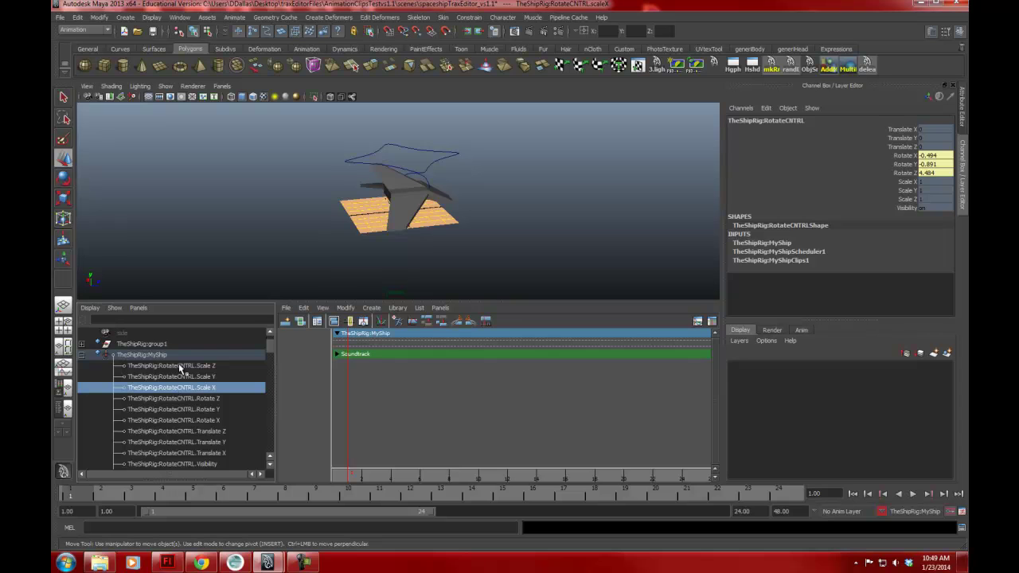
scroll(184, 420, "down", 3)
scroll(185, 421, "down", 5)
scroll(184, 421, "up", 5)
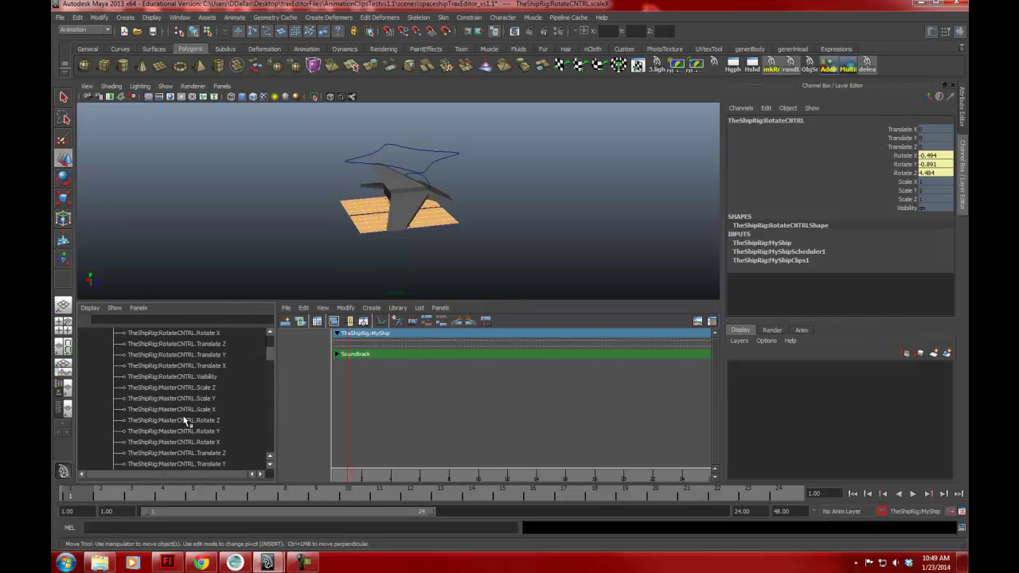
scroll(213, 400, "up", 4)
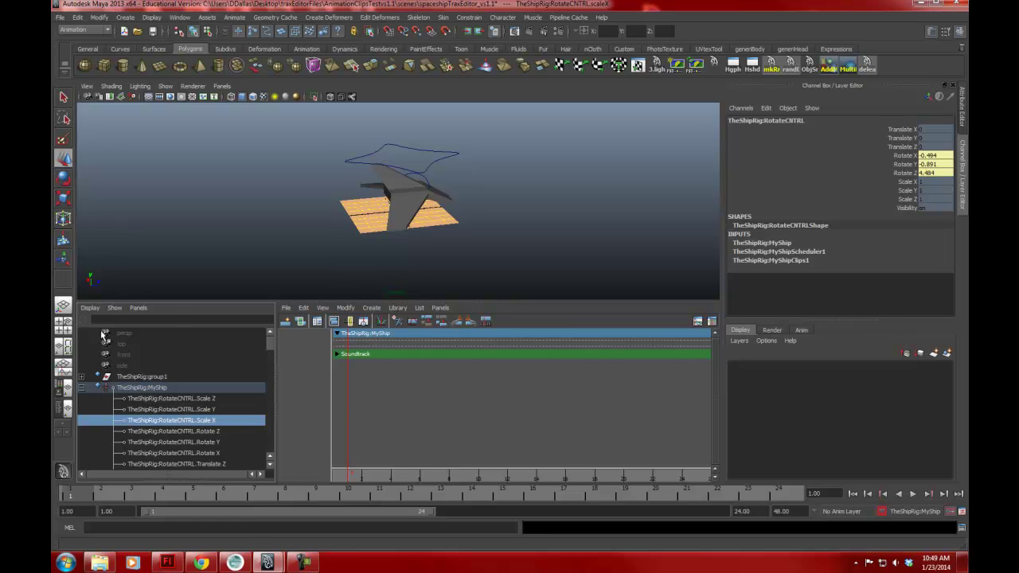
Step: Try the Clips object filter in the Outliner, clear it again, and look through the full node list
left_click(91, 309)
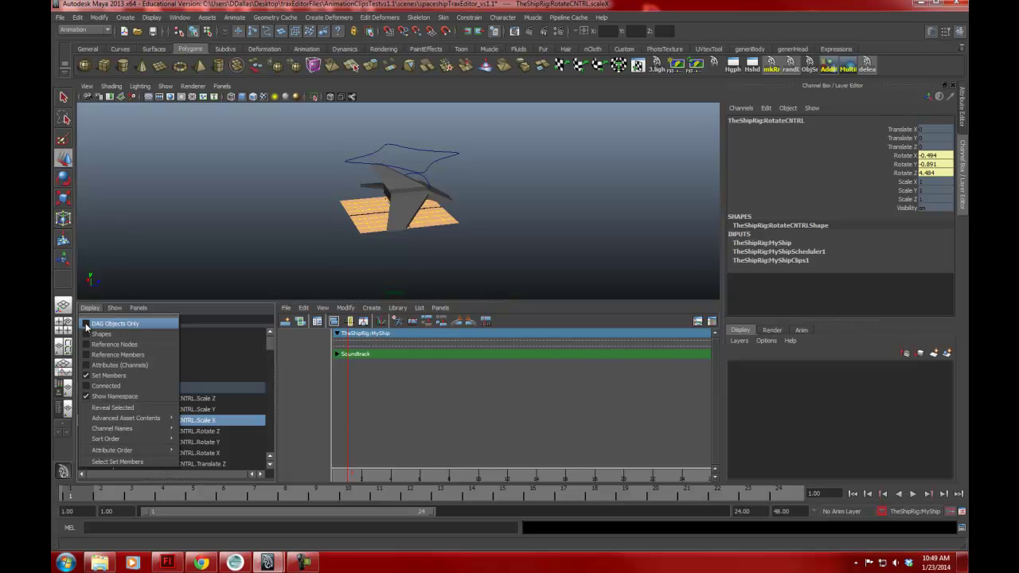
left_click(132, 324)
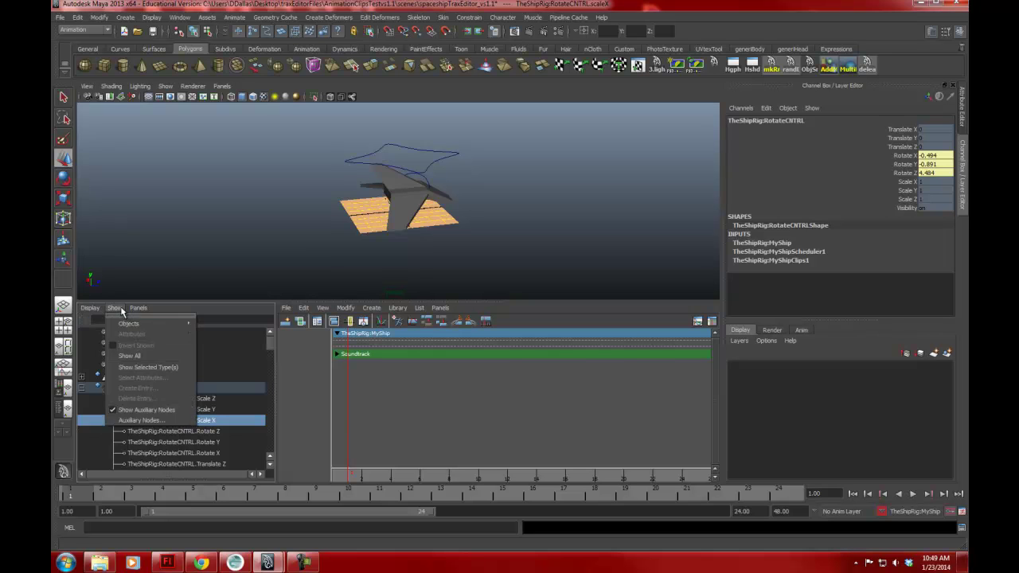
left_click(118, 309)
mouse_move(131, 323)
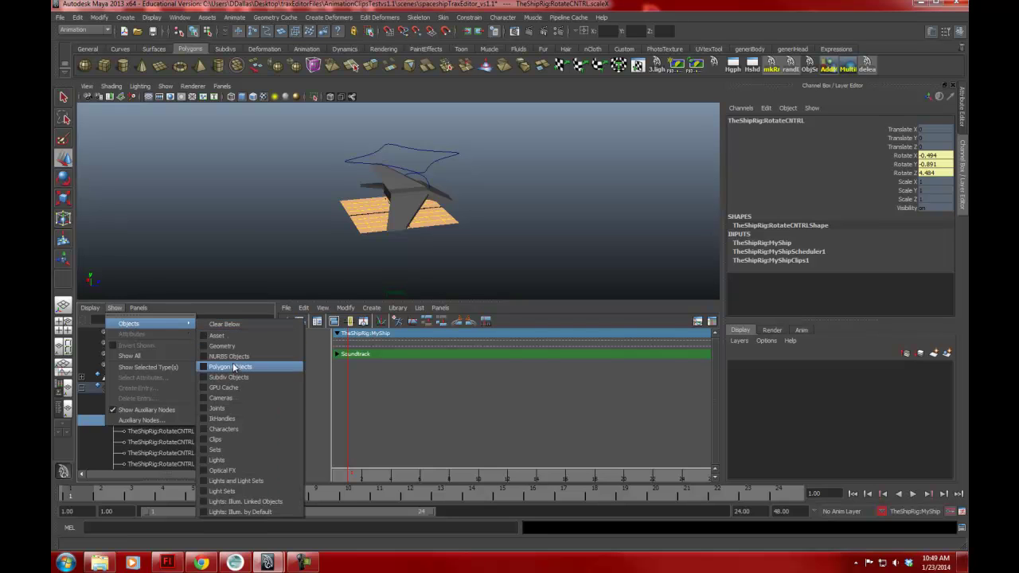
left_click(213, 439)
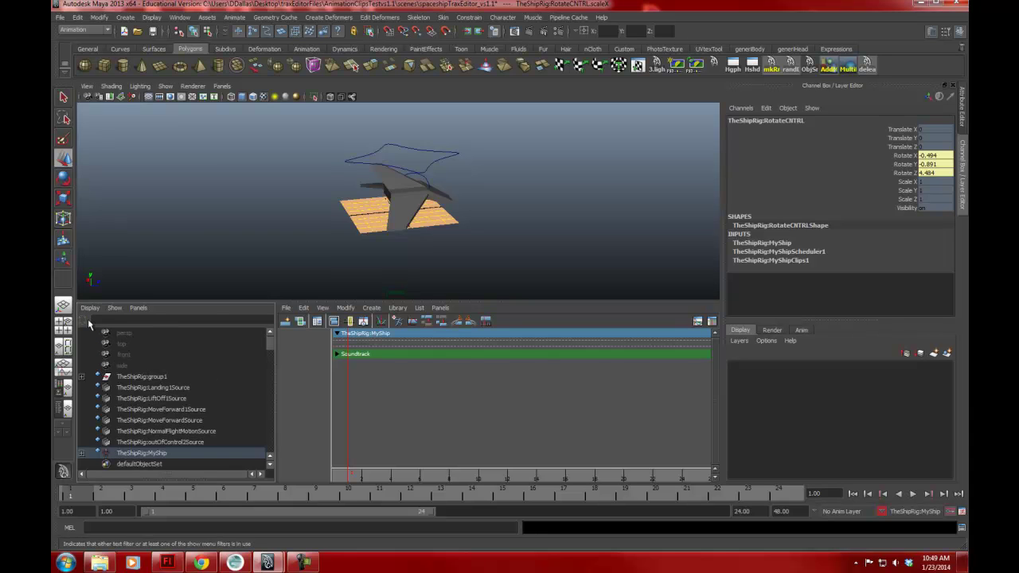
scroll(202, 375, "down", 10)
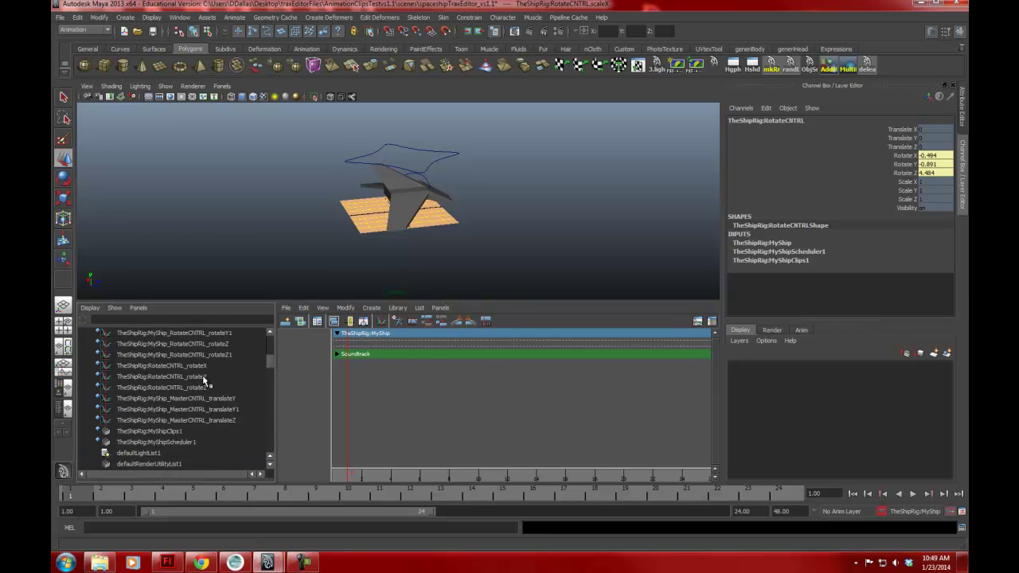
scroll(203, 378, "up", 10)
Step: Select the ship's MasterCNTRL curve and choose TheShipRig:MyShip as the current character set
left_click(456, 148)
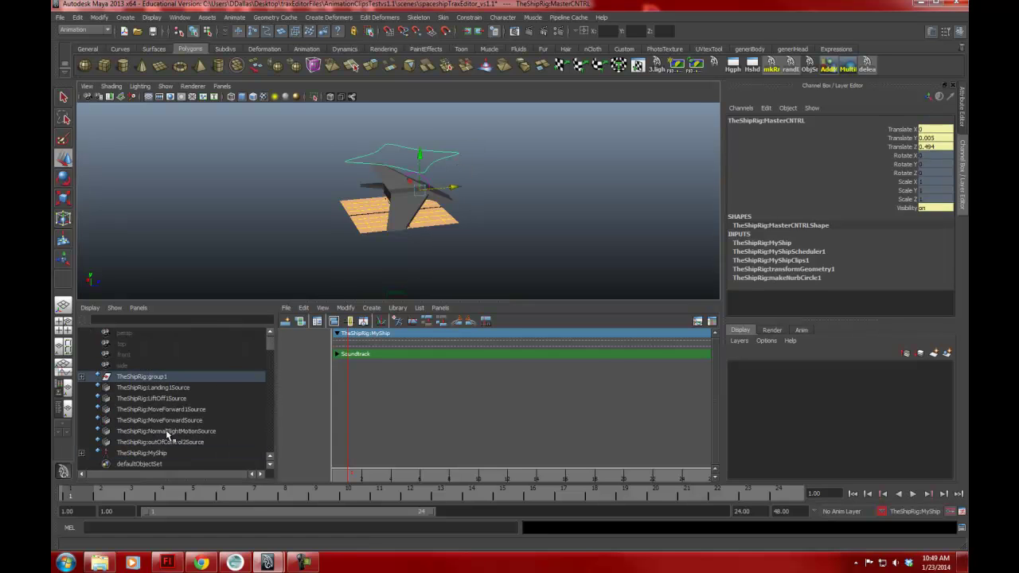
left_click(213, 207)
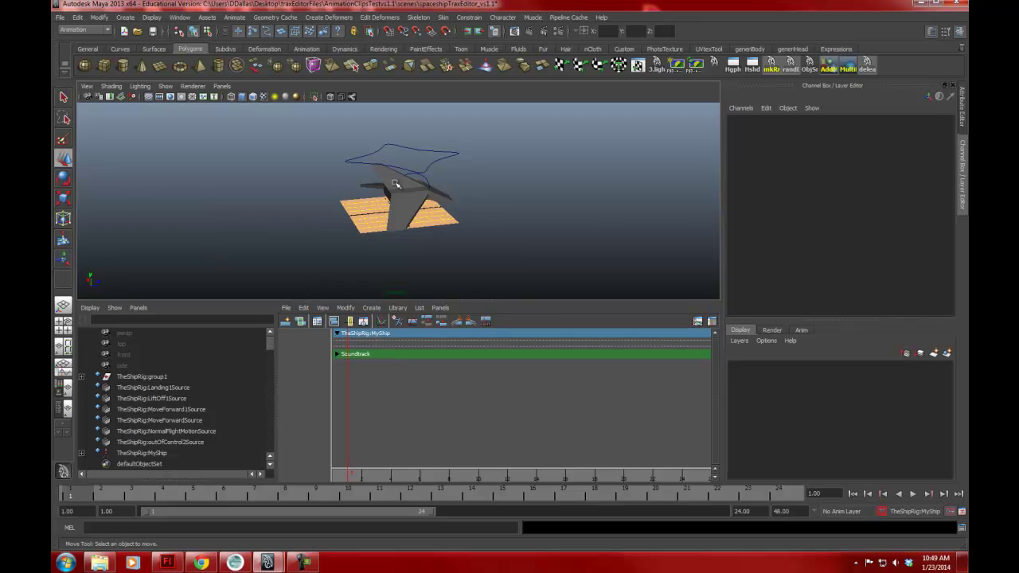
left_click(459, 154)
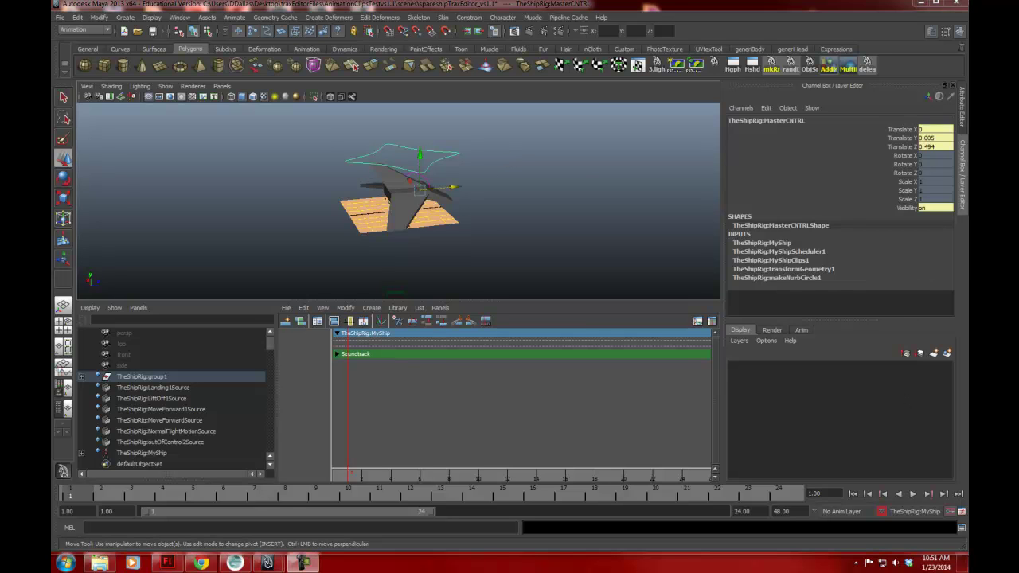
left_click(900, 512)
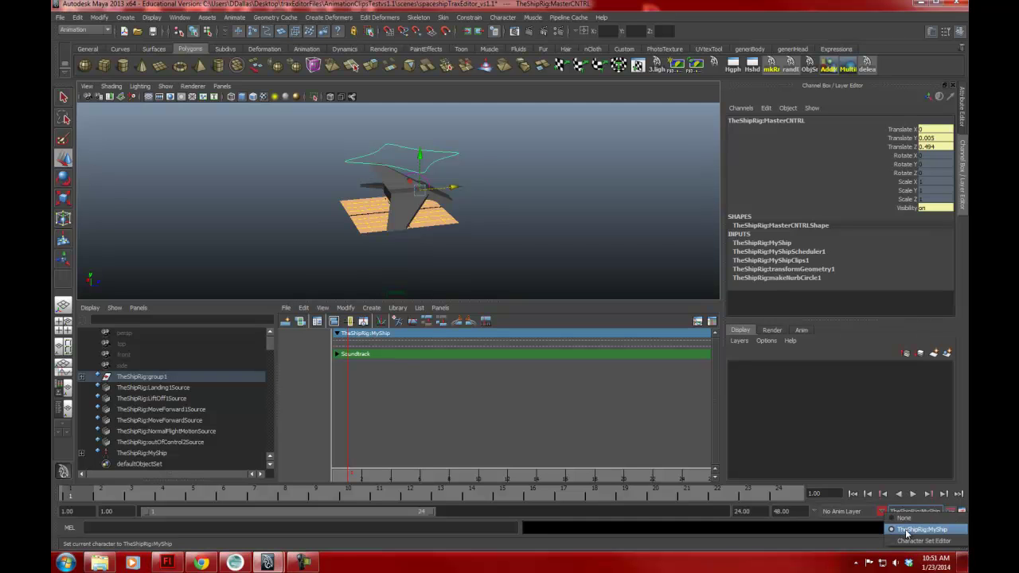
left_click(906, 529)
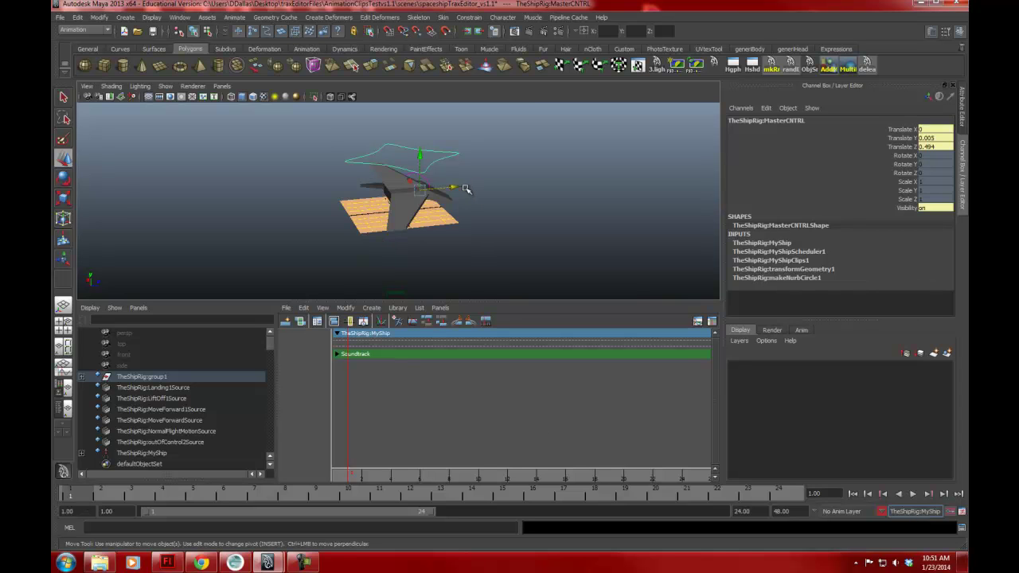
Step: Move MasterCNTRL back along Z, away from the landing pad, to a Translate Z of about -5.801
left_click_drag(458, 187, 292, 200)
left_click_drag(461, 215, 437, 218, "alt")
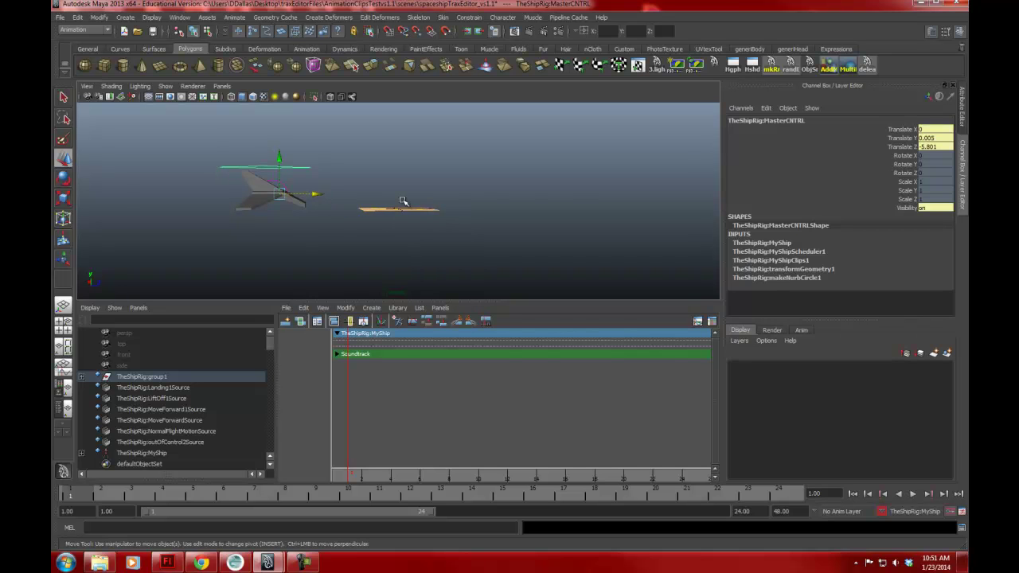
middle_click_drag(571, 207, 482, 253, "alt")
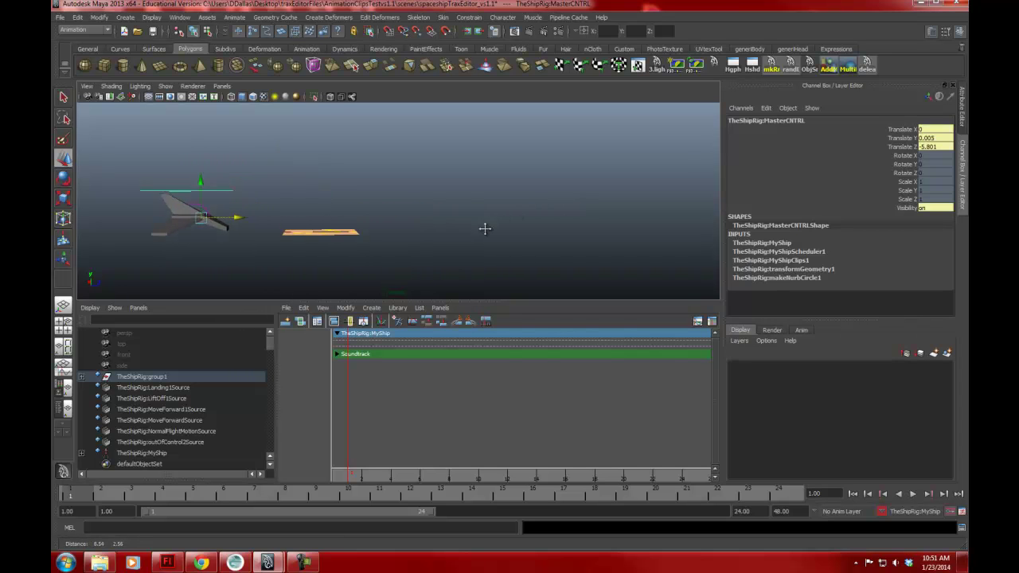
left_click_drag(482, 252, 481, 244, "alt")
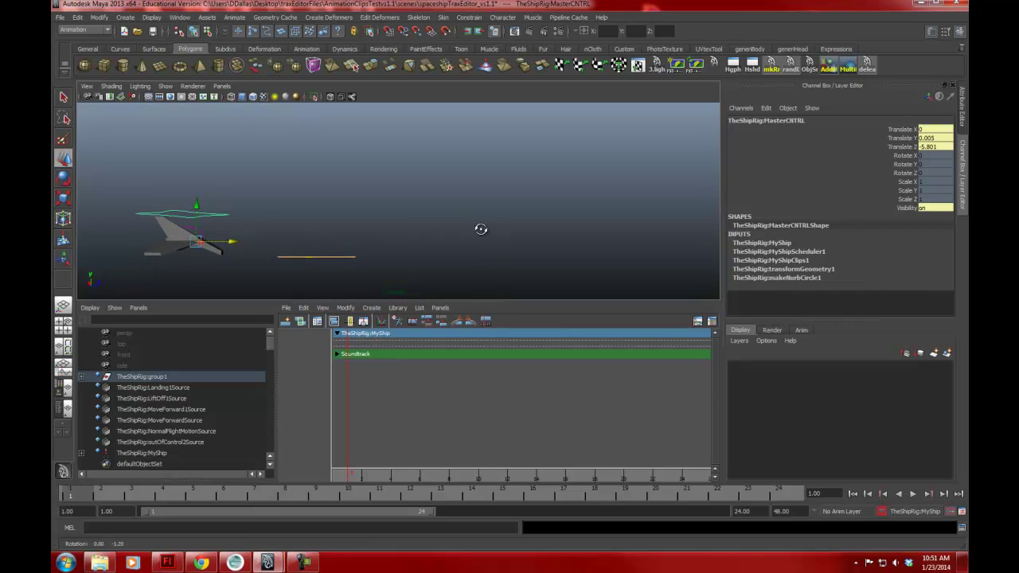
middle_click_drag(479, 225, 473, 230, "alt")
right_click_drag(473, 230, 449, 228, "alt")
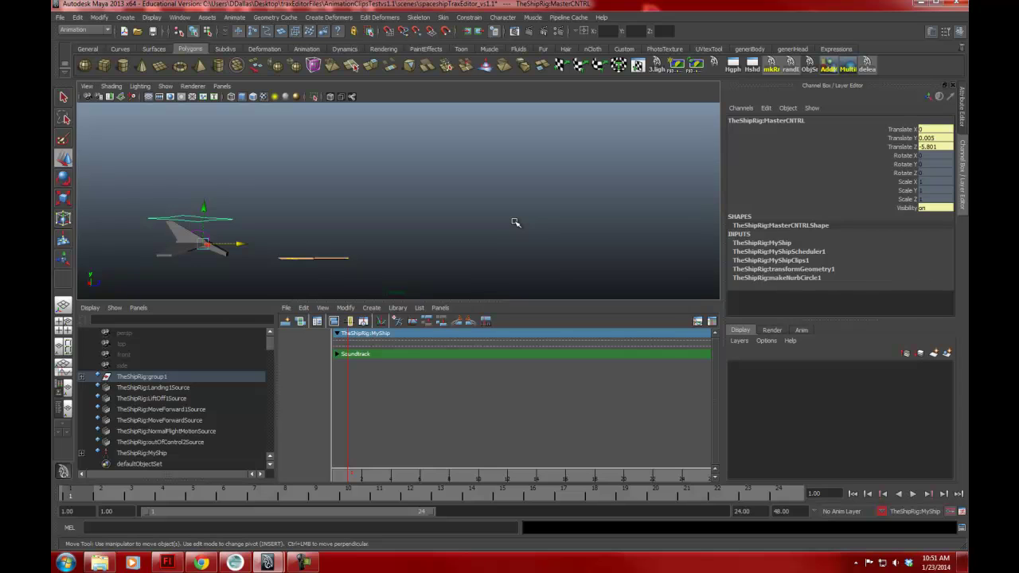
Step: Key MasterCNTRL's Translate Z channel at frame 1 with the ship behind the landing pad
left_click(901, 148)
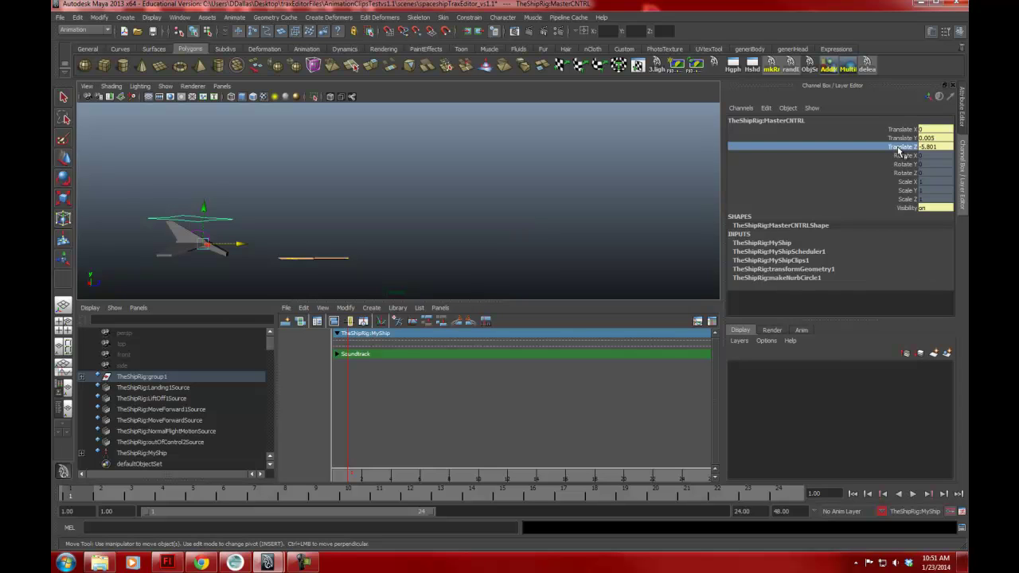
right_click(902, 149)
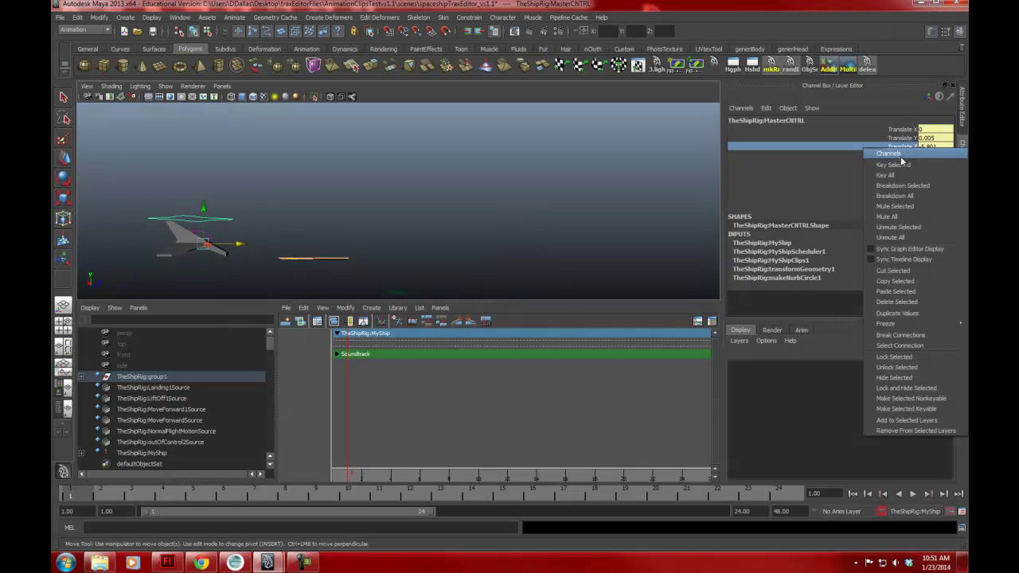
left_click(899, 166)
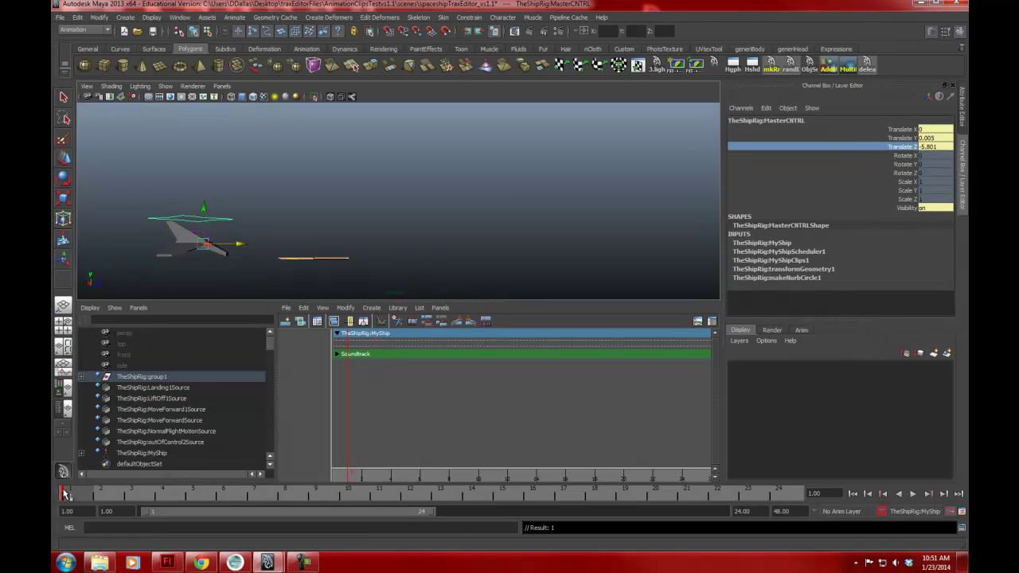
Step: Extend the playback range to frame 48 and set the animation end time to 90
left_click_drag(428, 511, 721, 511)
left_click_drag(798, 512, 765, 513)
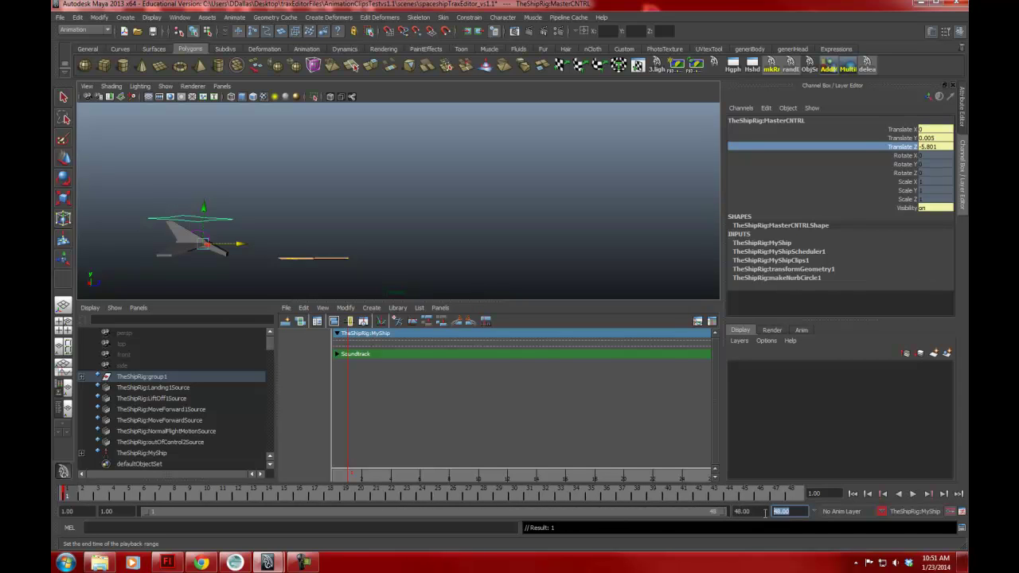
type("90")
key("Return")
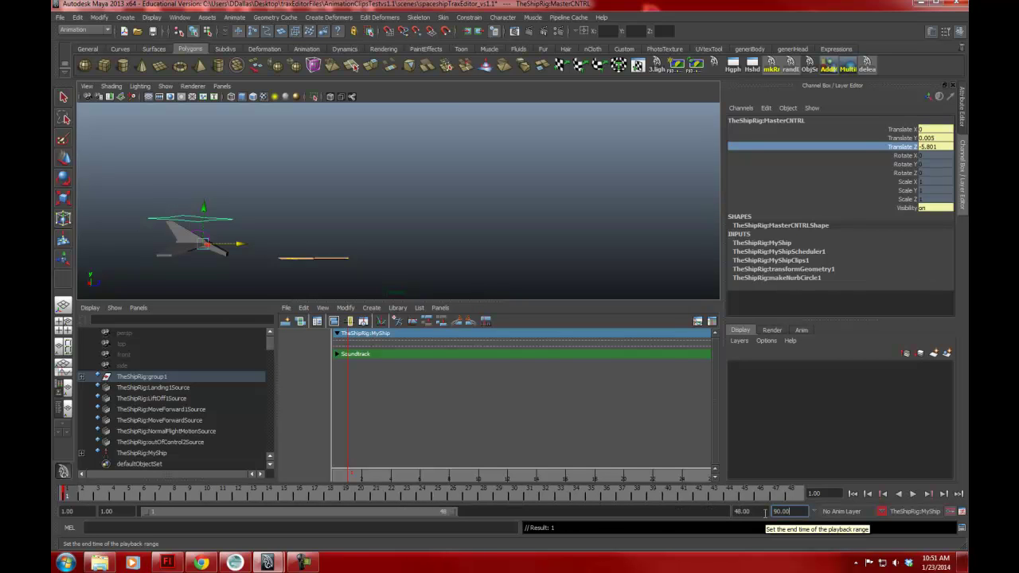
Step: Extend the playback range to frame 90 and key MasterCNTRL there, moved forward past the landing pad to a Translate Z of about 16.93
mouse_move(439, 512)
left_mouse_down()
mouse_move(721, 512)
mouse_move(795, 492)
left_mouse_up()
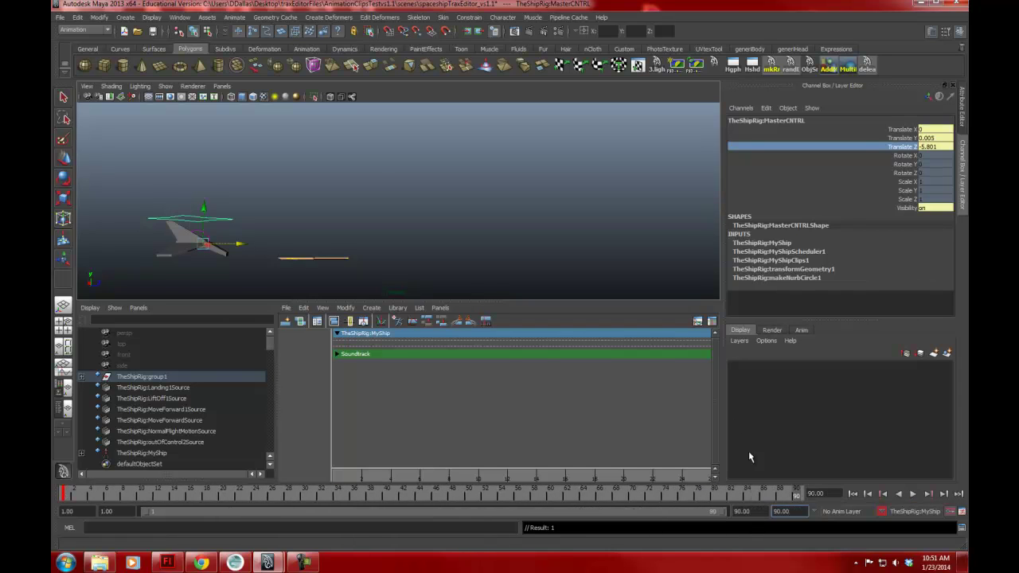
left_click_drag(241, 244, 651, 273)
left_click_drag(720, 493, 48, 512)
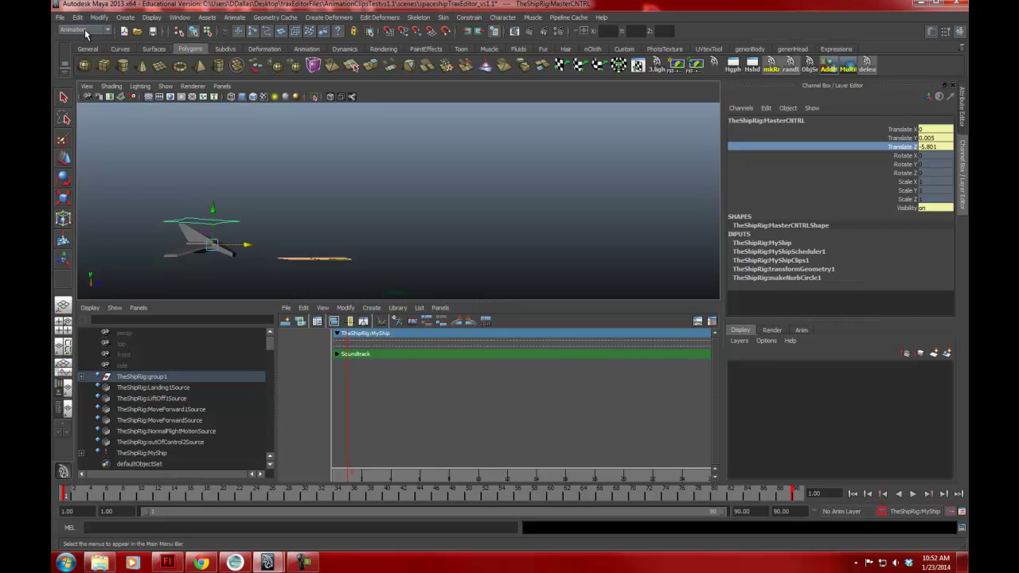
Step: Open the Graph Editor and display MasterCNTRL's whole Translate Z curve
left_click(182, 19)
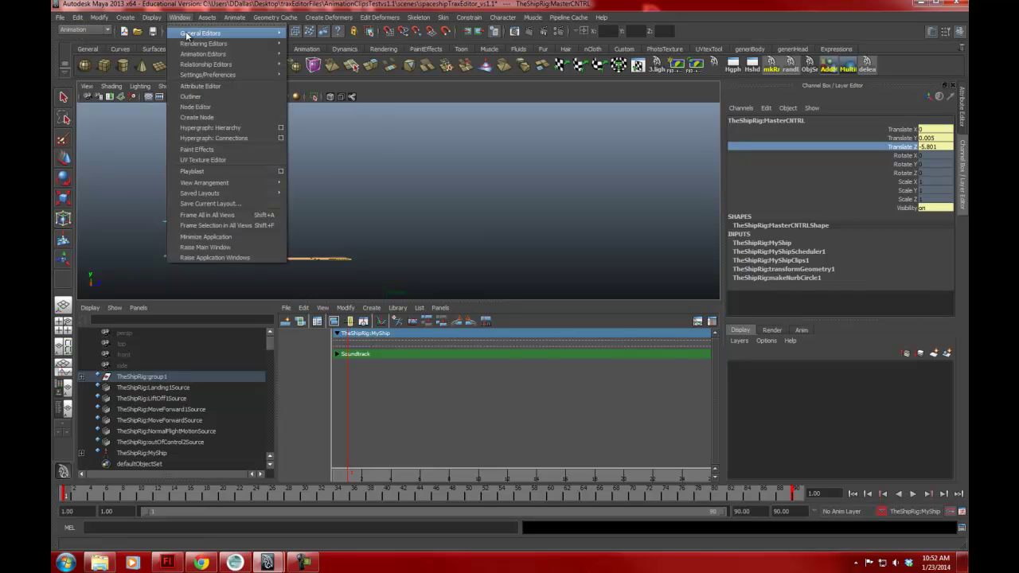
mouse_move(195, 54)
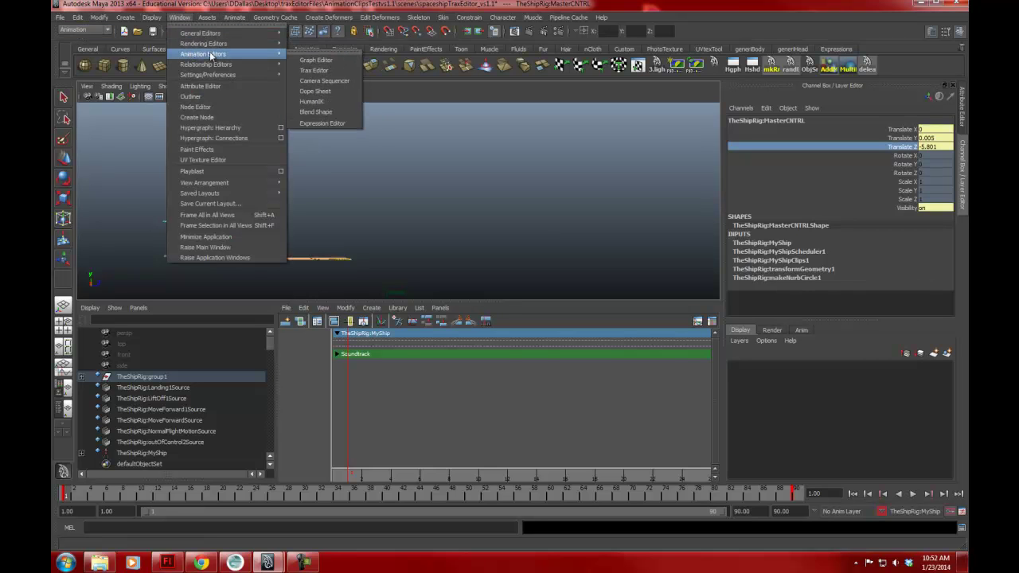
left_click(328, 59)
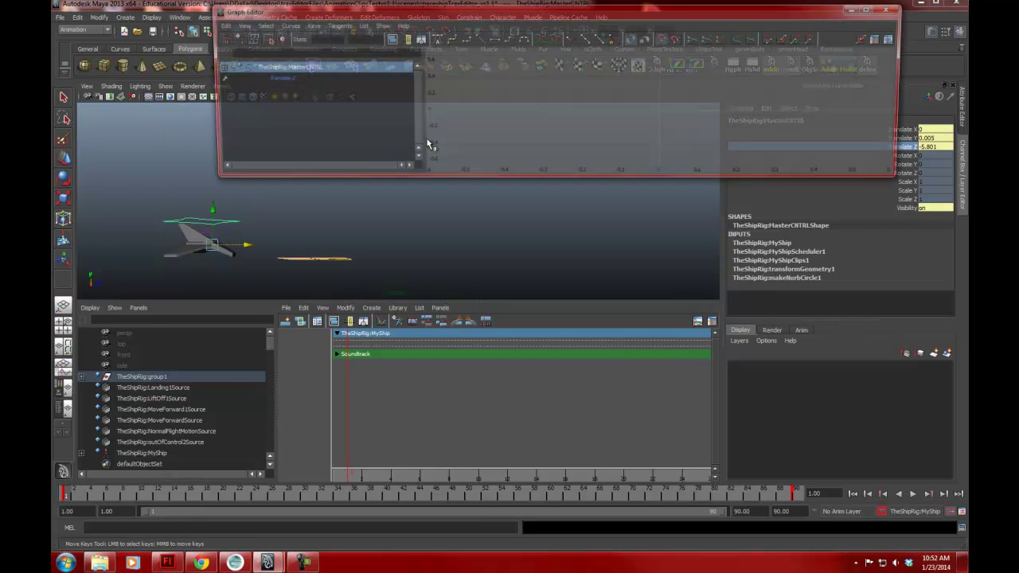
left_click(276, 78)
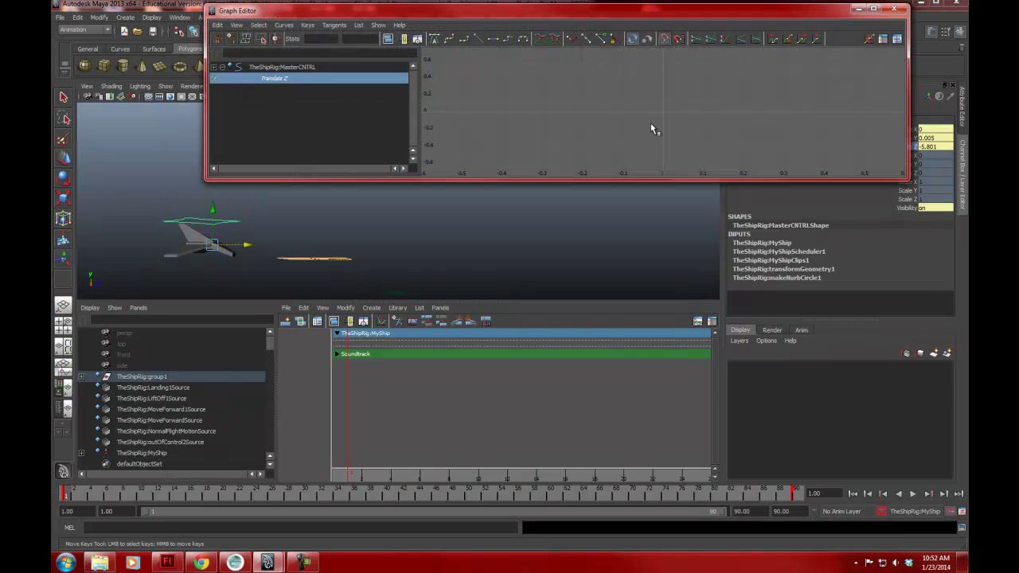
scroll(737, 126, "down", 5)
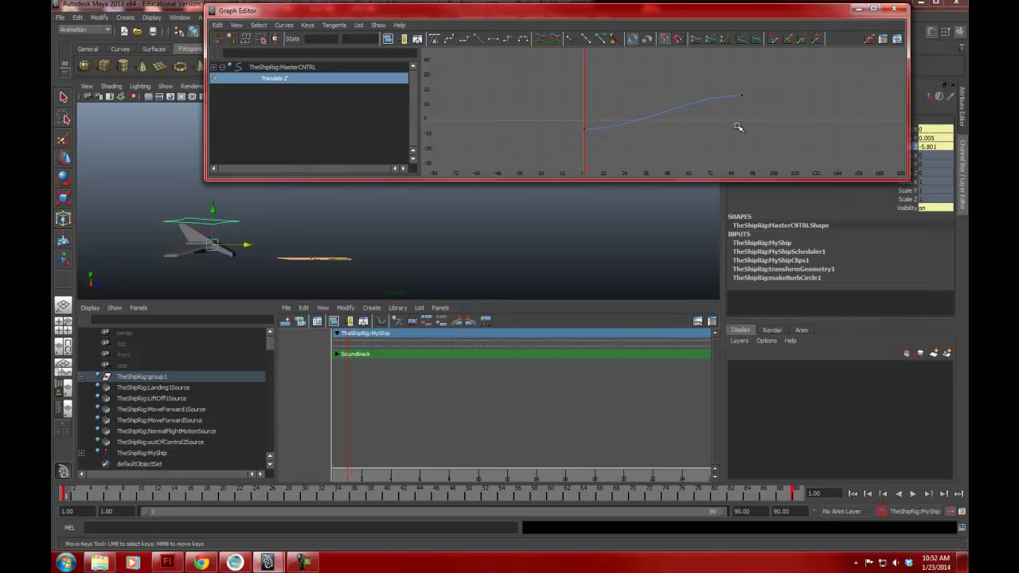
Step: Select the frame 1 key on the Translate Z curve and give it flat tangents after trying linear ones
left_click_drag(704, 85, 713, 113)
key("w")
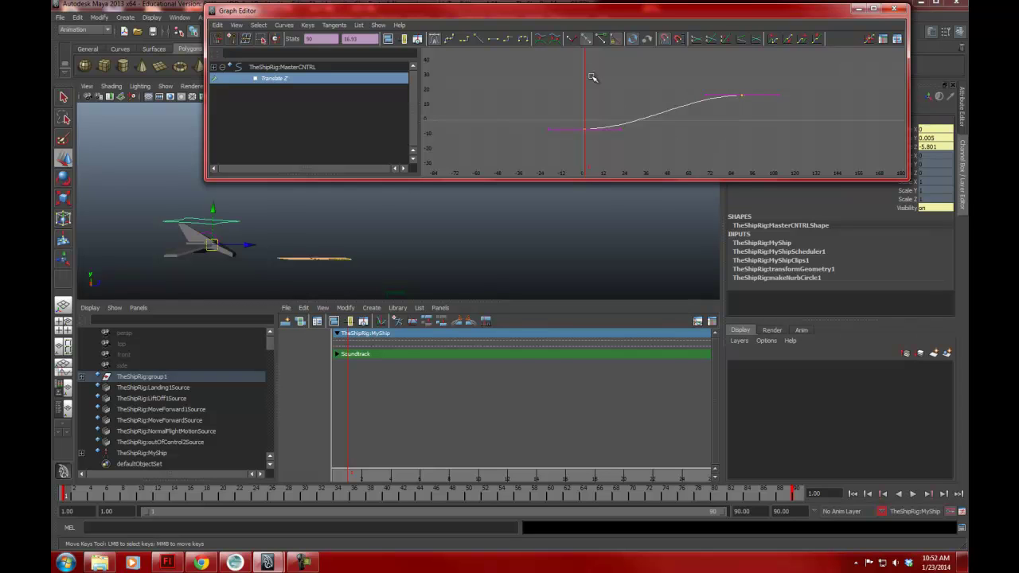
left_click(580, 111)
left_click_drag(567, 103, 617, 148)
left_click(494, 40)
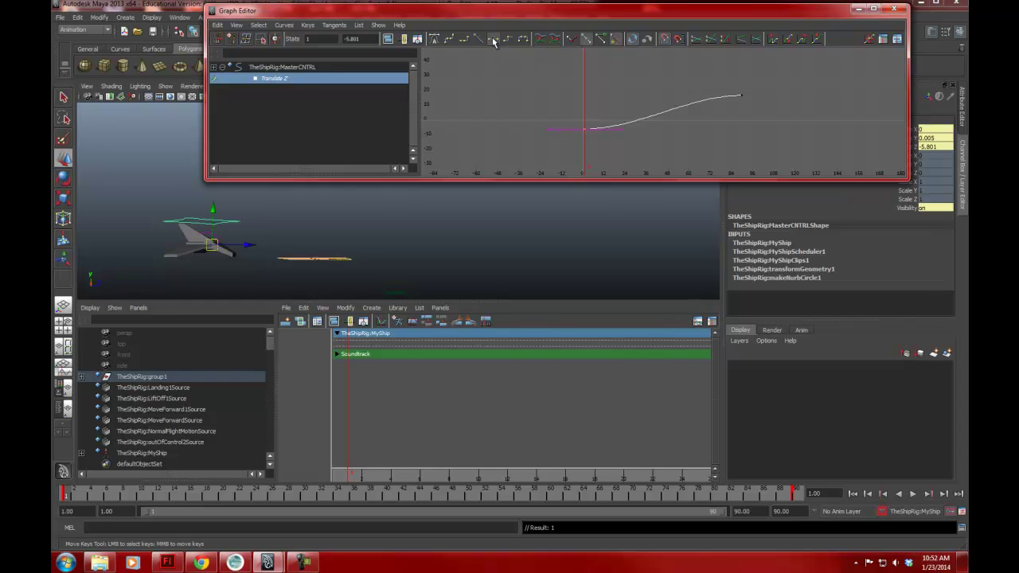
left_click(479, 38)
left_click(493, 40)
Step: Play the ship's forward motion from the start, scrub to frame 31, and minimize the Graph Editor
left_click(73, 497)
key("alt+v")
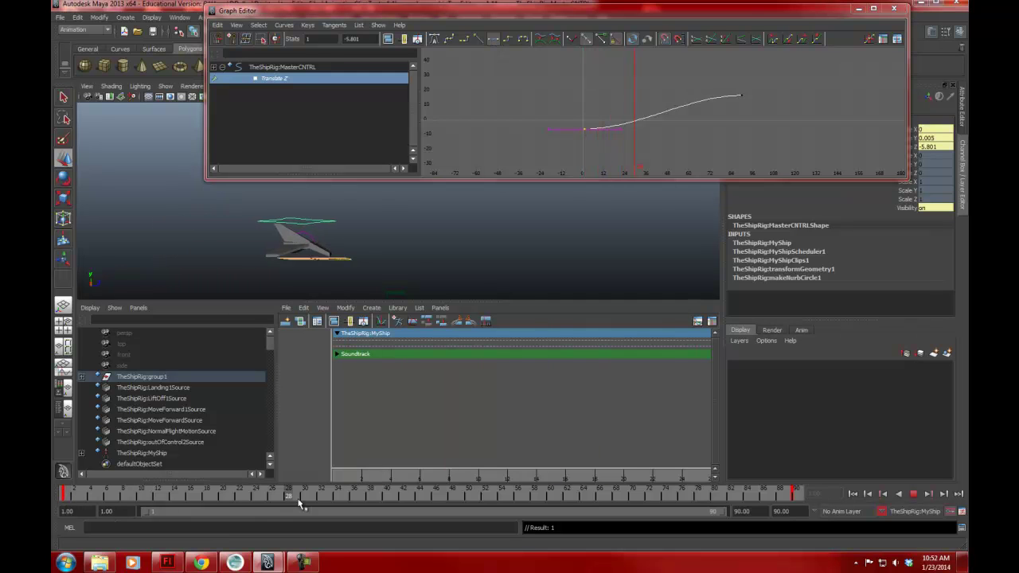
left_click_drag(432, 500, 313, 500)
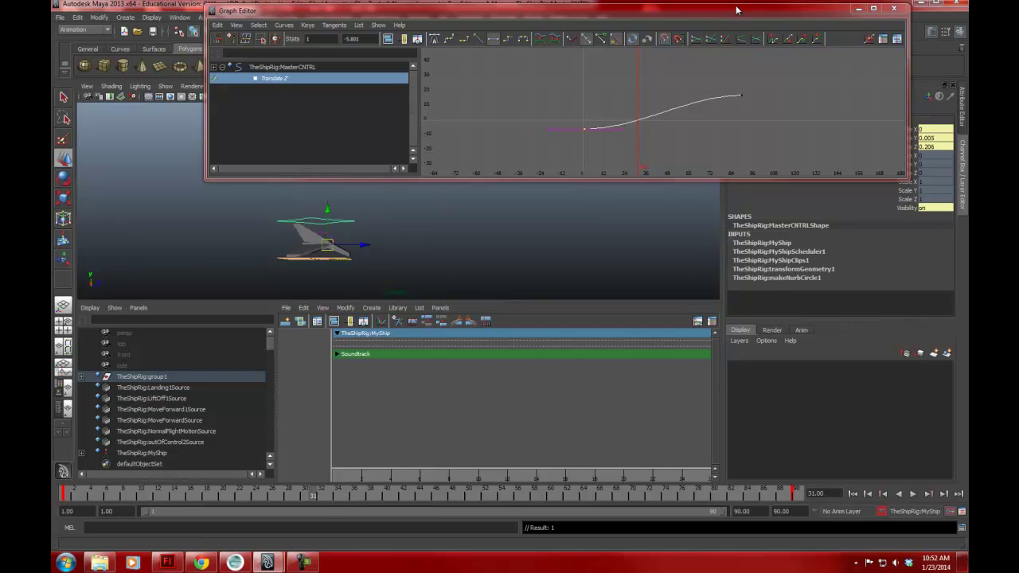
left_click(857, 8)
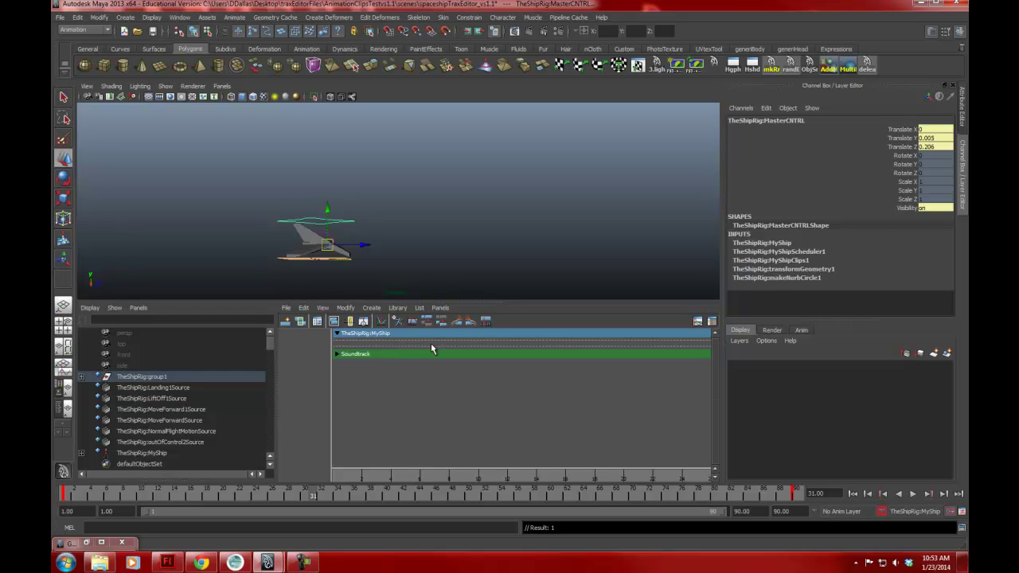
Step: Create an animation clip named shipForwardMotion for the MyShip character set, using the reset clip options with the Animation curve time range
left_click(372, 308)
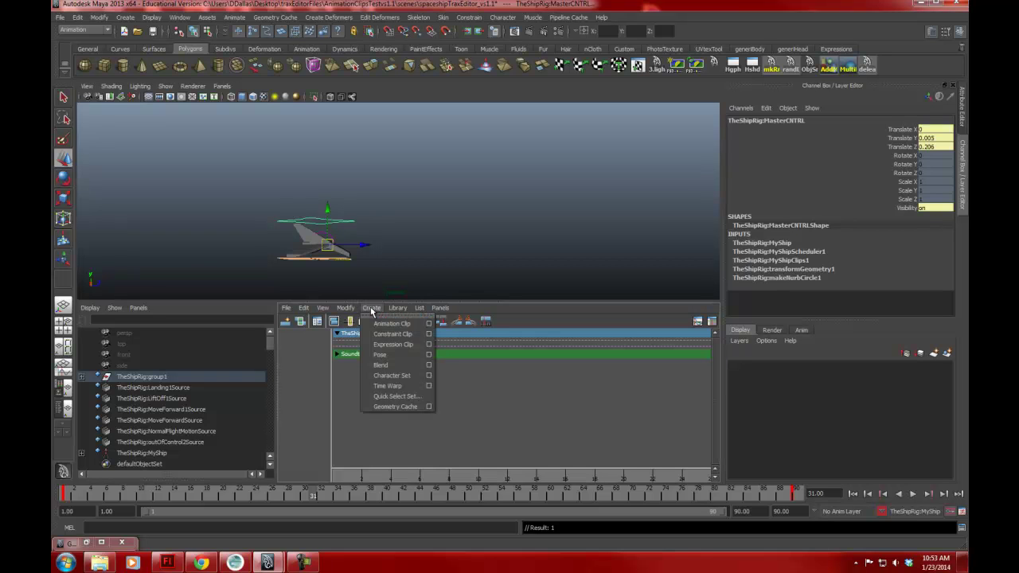
left_click(429, 324)
left_click_drag(326, 32, 513, 127)
left_click(355, 139)
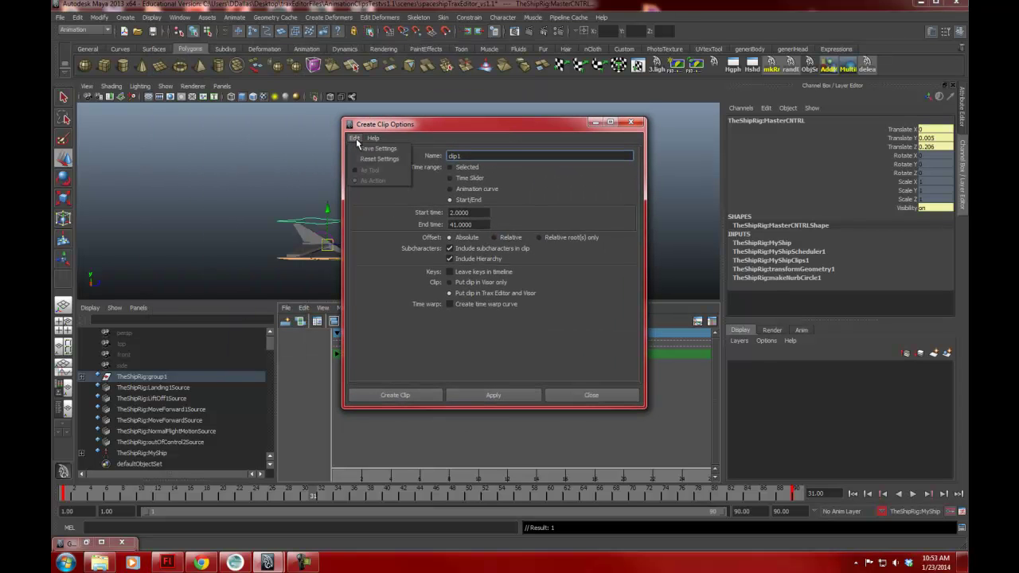
left_click(366, 156)
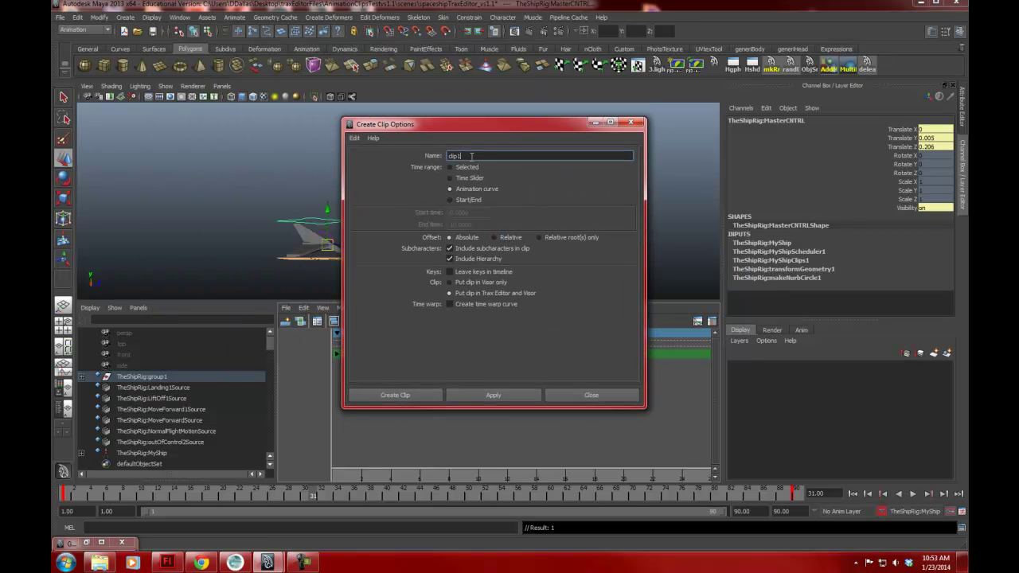
left_click_drag(470, 156, 438, 158)
type("shipForwardMotion")
left_click(422, 395)
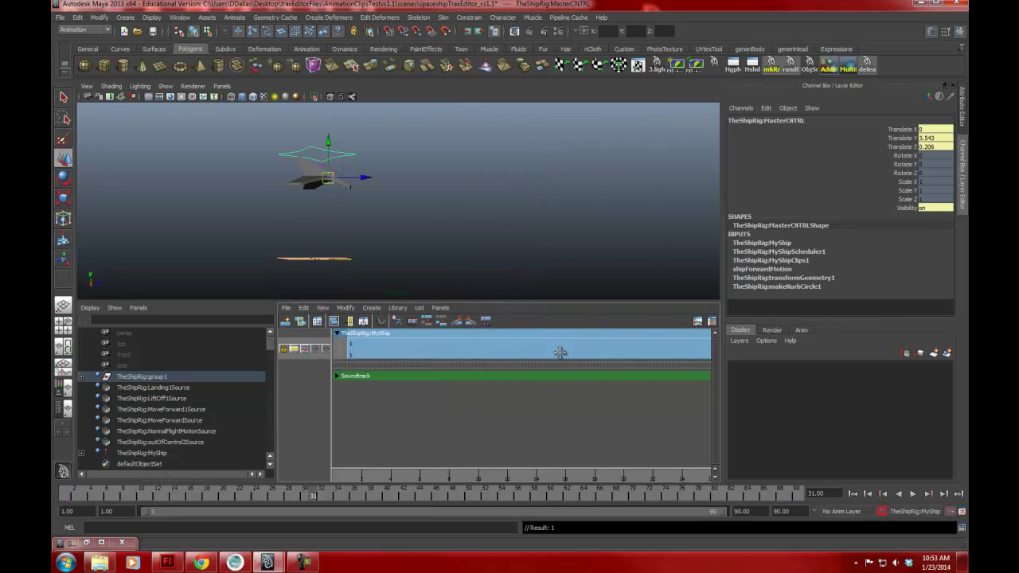
Step: Show the whole shipForwardMotion clip in the Trax Editor, scrub through it, play it from frame 1, and return to the start
scroll(546, 362, "down", 5)
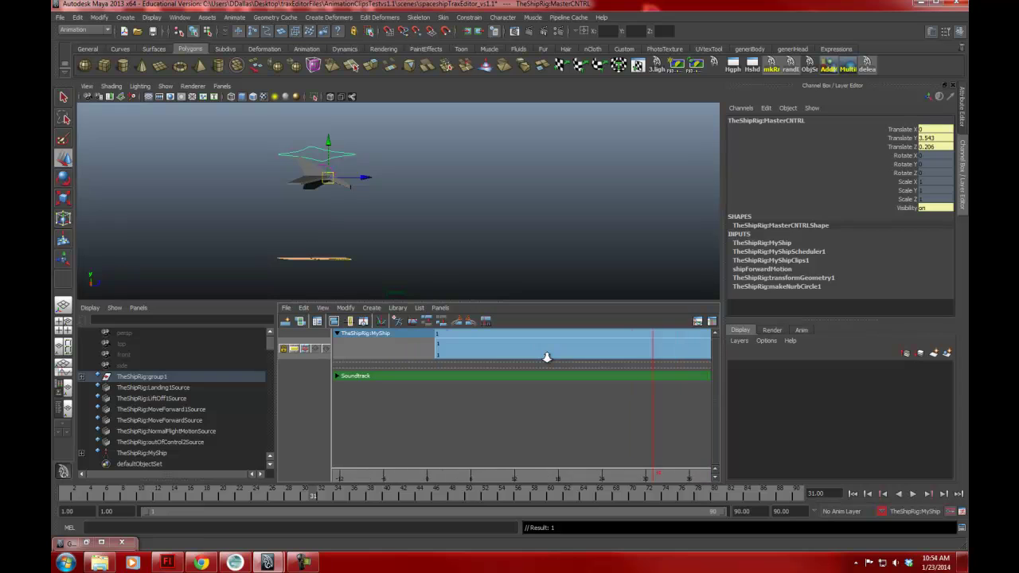
scroll(571, 374, "down", 1)
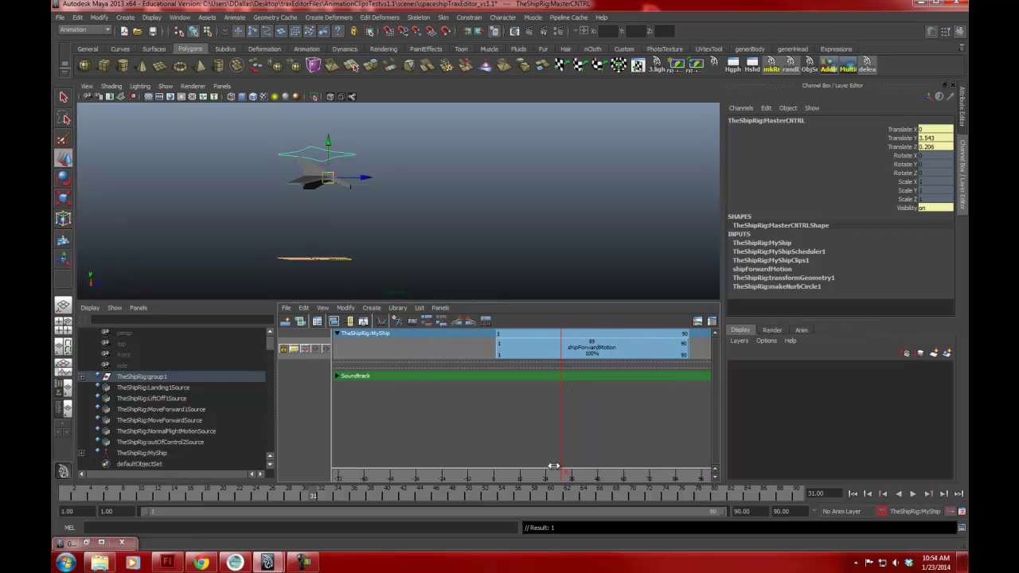
left_click_drag(540, 475, 549, 475)
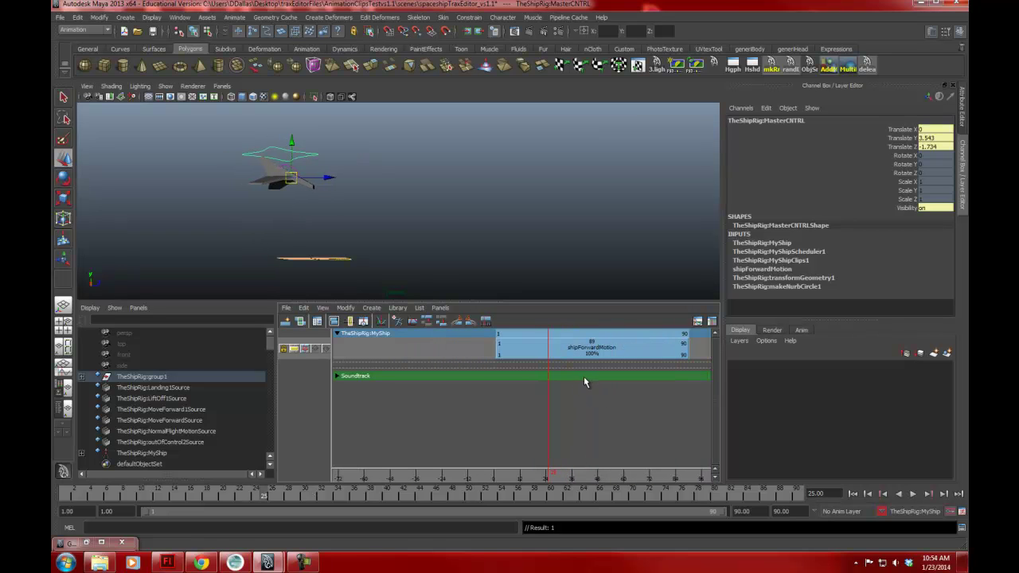
middle_click_drag(596, 414, 522, 417, "alt")
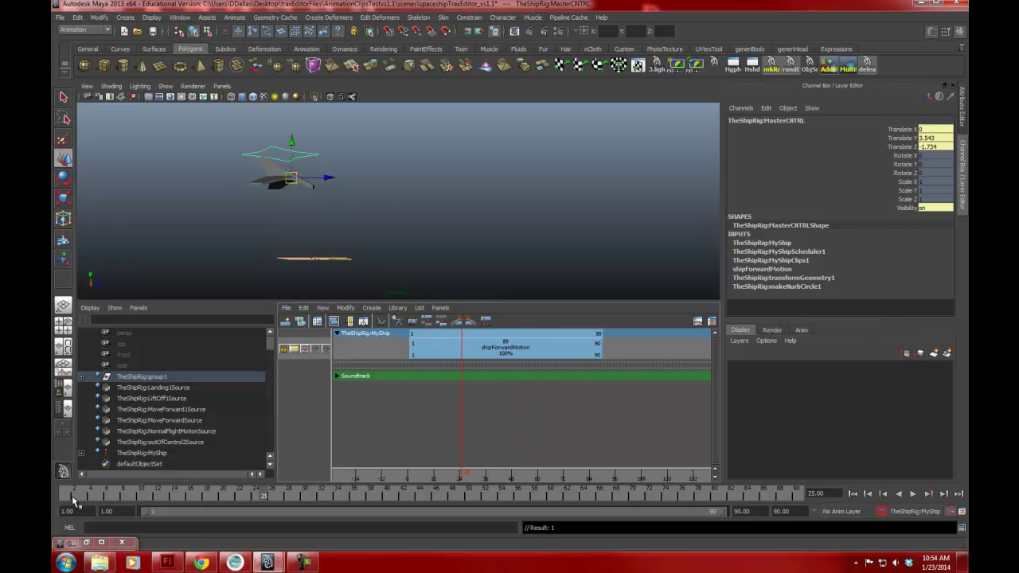
left_click(66, 491)
key("alt+v")
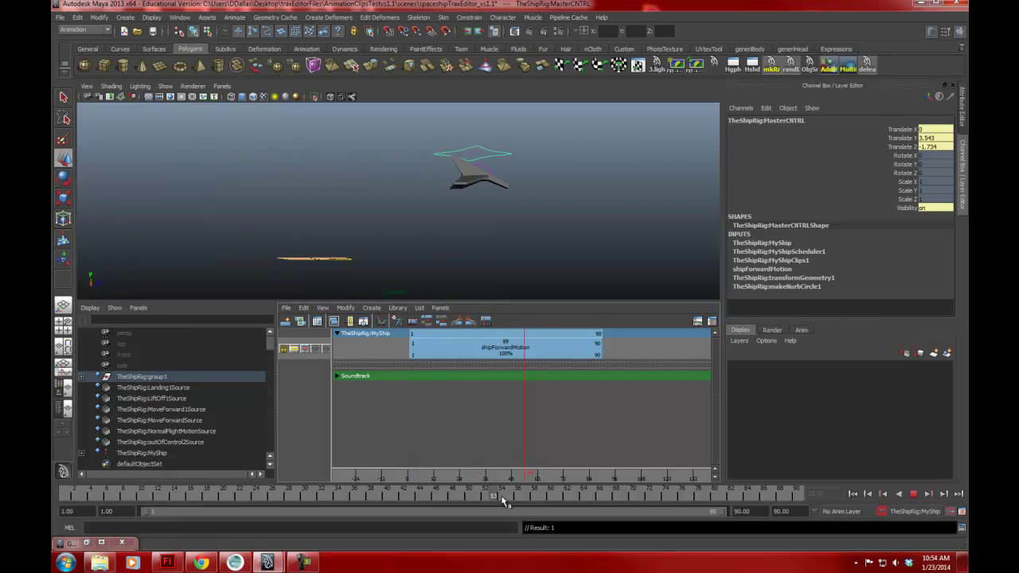
key("alt+v")
key("alt+shift+v")
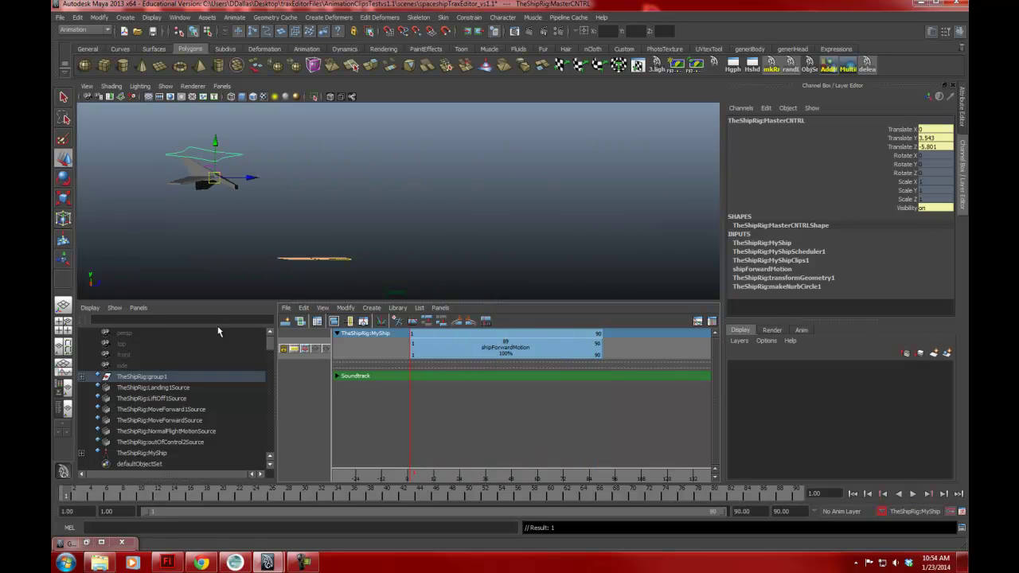
Step: Shift the shipForwardMotion clip along its Trax track so that it starts at frame 14
left_click_drag(444, 341, 489, 367)
left_click(499, 351)
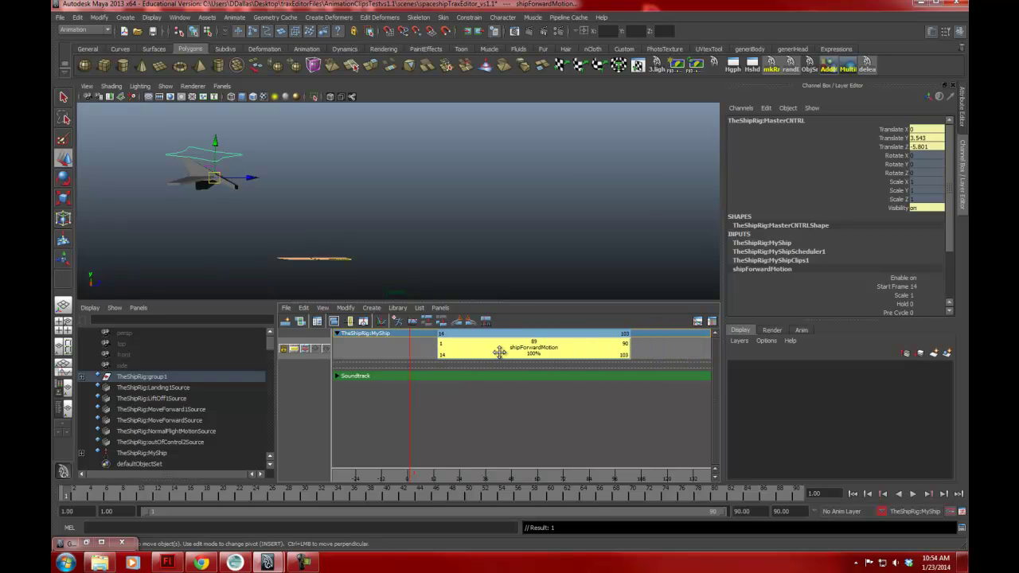
key("ctrl+z")
key("ctrl+z")
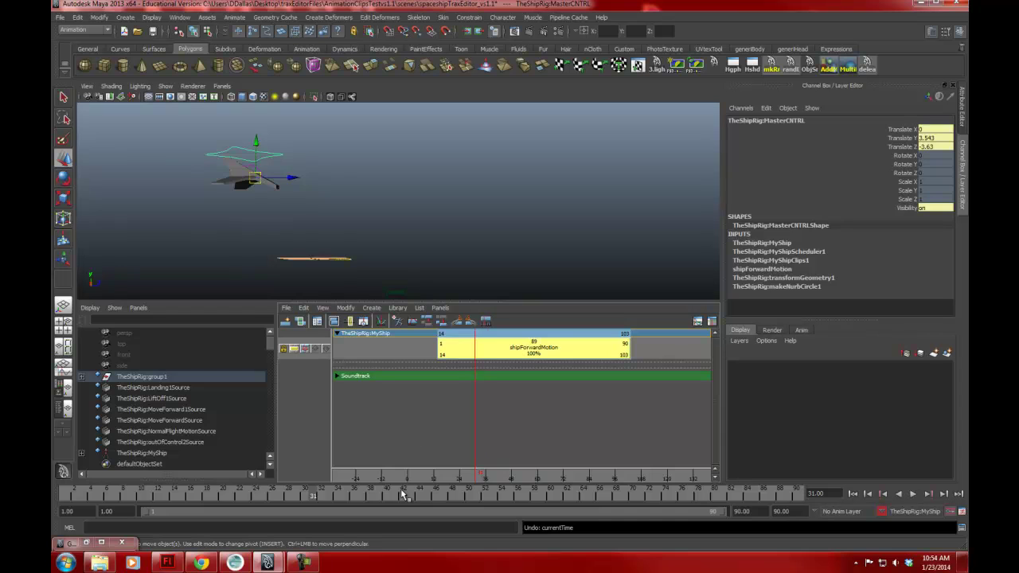
Step: Play the animation from frame 1 to check the ship's motion with the shifted clip
left_click(68, 493)
key("alt+v")
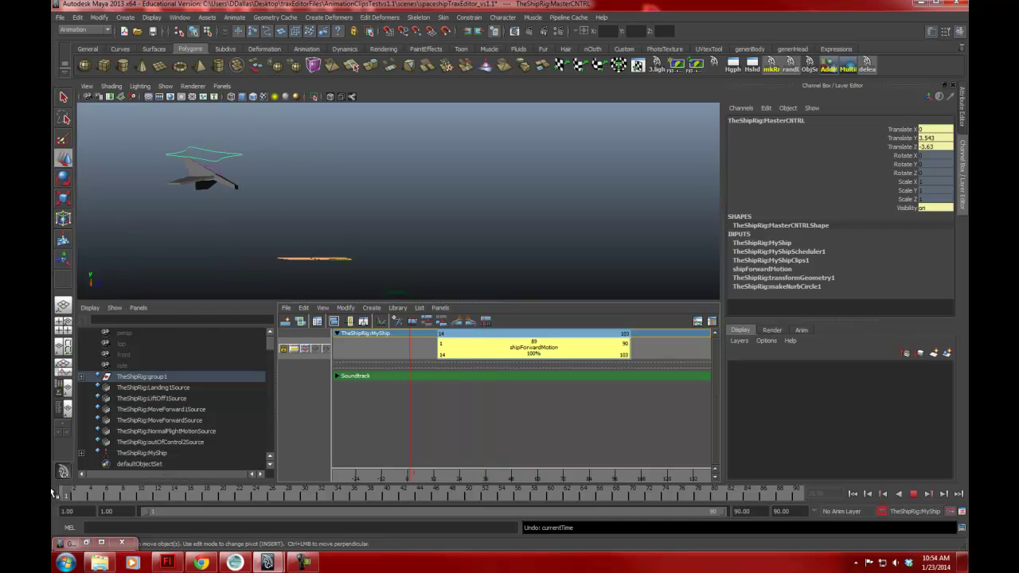
key("alt+v")
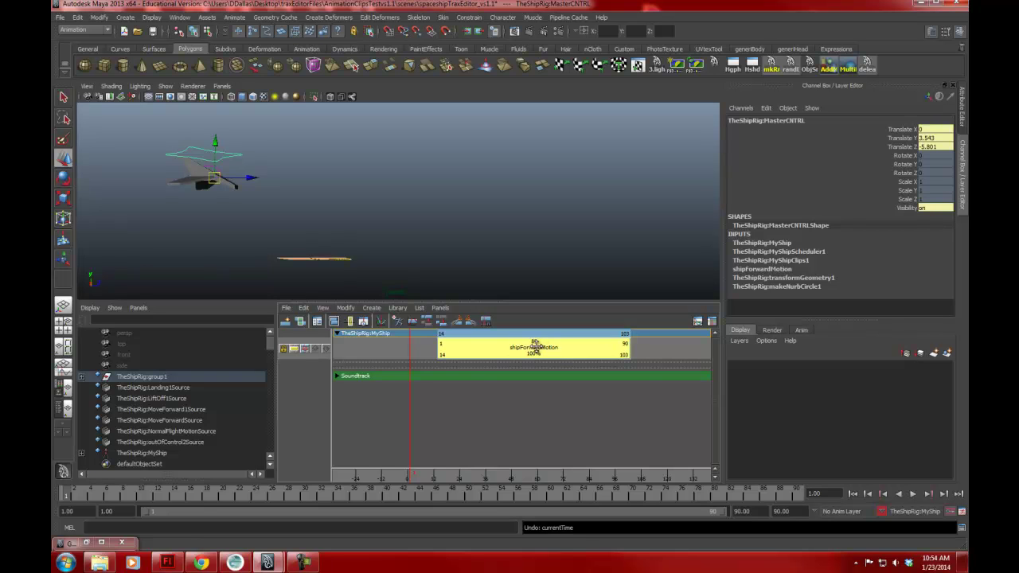
Step: Examine the ship's MyShip, MyShipScheduler1 and MyShipClips1 nodes in the Attribute Editor
left_click(963, 110)
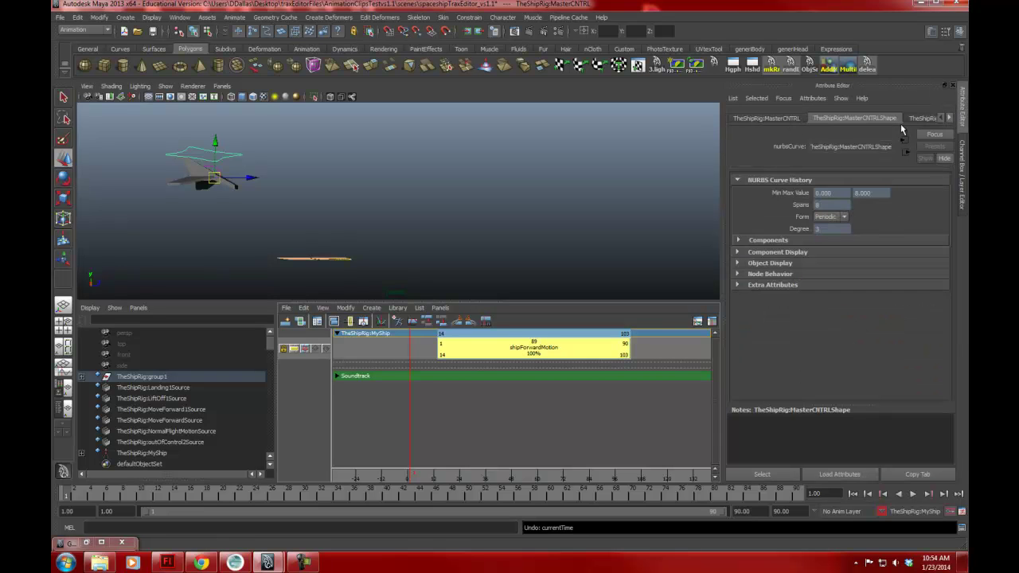
left_click(921, 117)
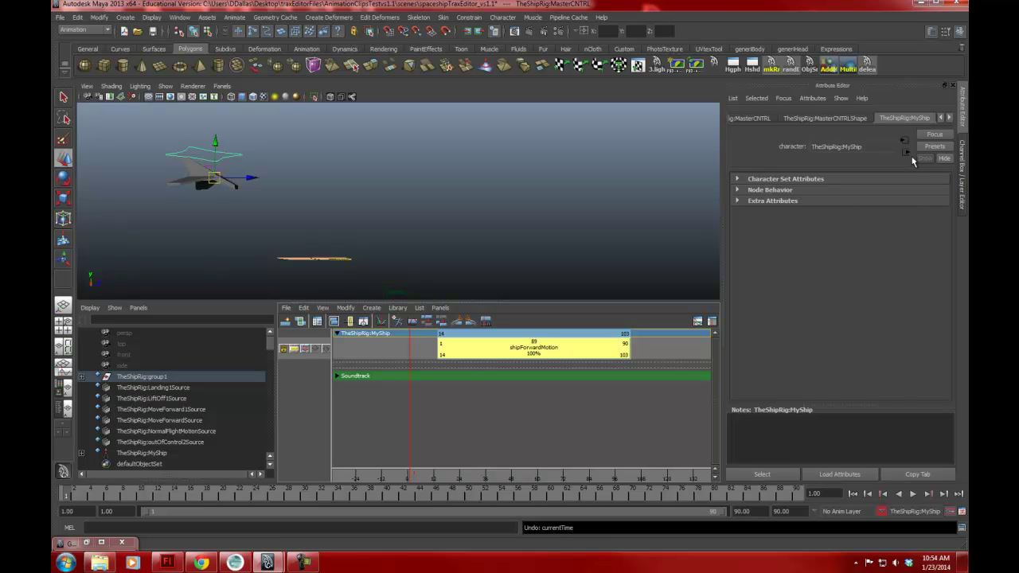
left_click(949, 117)
left_click(949, 118)
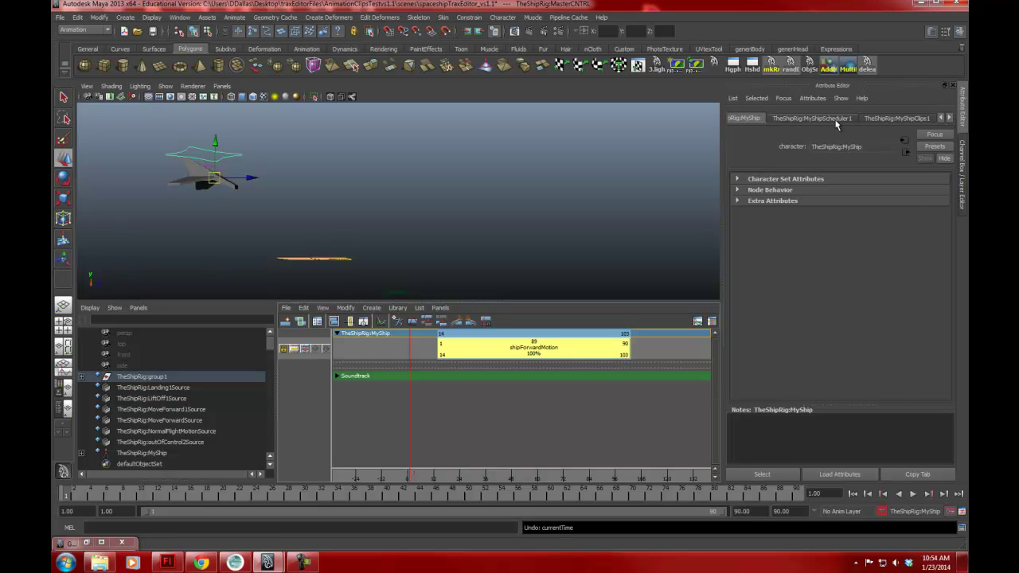
left_click(839, 119)
left_click(901, 118)
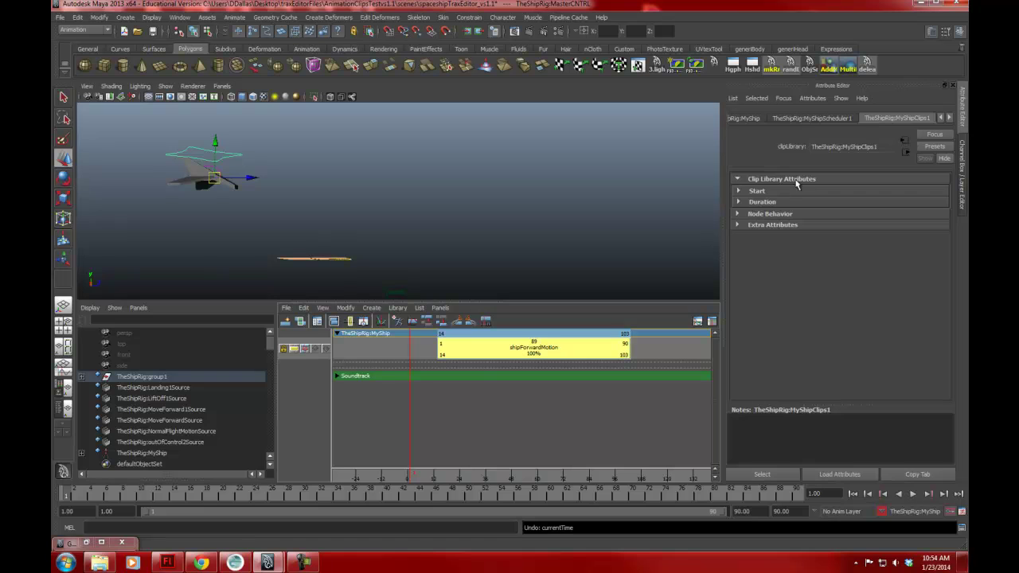
Step: Check the clip library's Start attributes and bring up the shipForwardMotion clip's own attributes
left_click(738, 191)
left_click(739, 191)
left_click(949, 118)
left_click(909, 118)
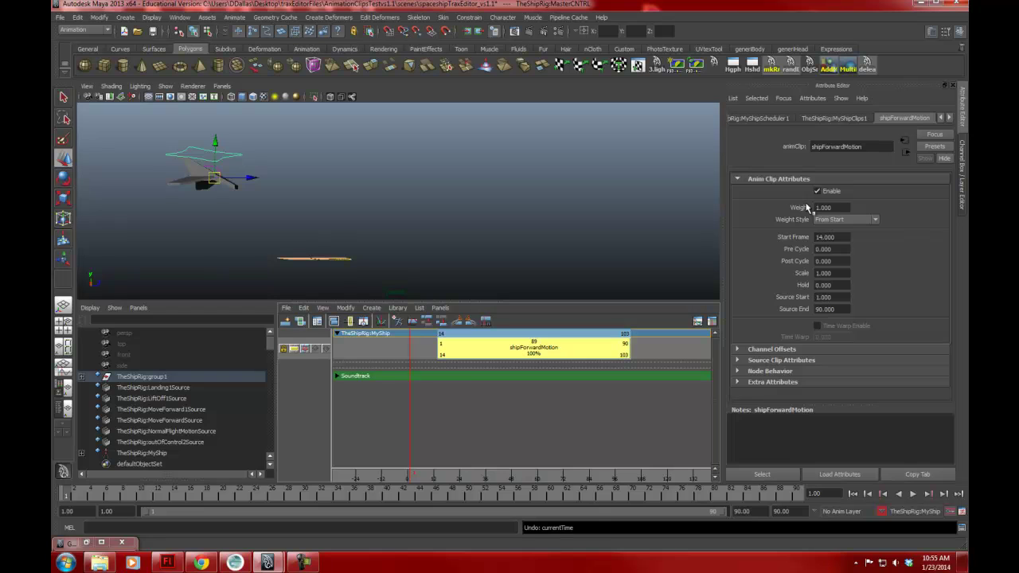
Step: Go to frame 45, set the shipForwardMotion clip's weight to 0.5 and play the animation to check the effect
left_click_drag(74, 493, 428, 497)
double_click(823, 207)
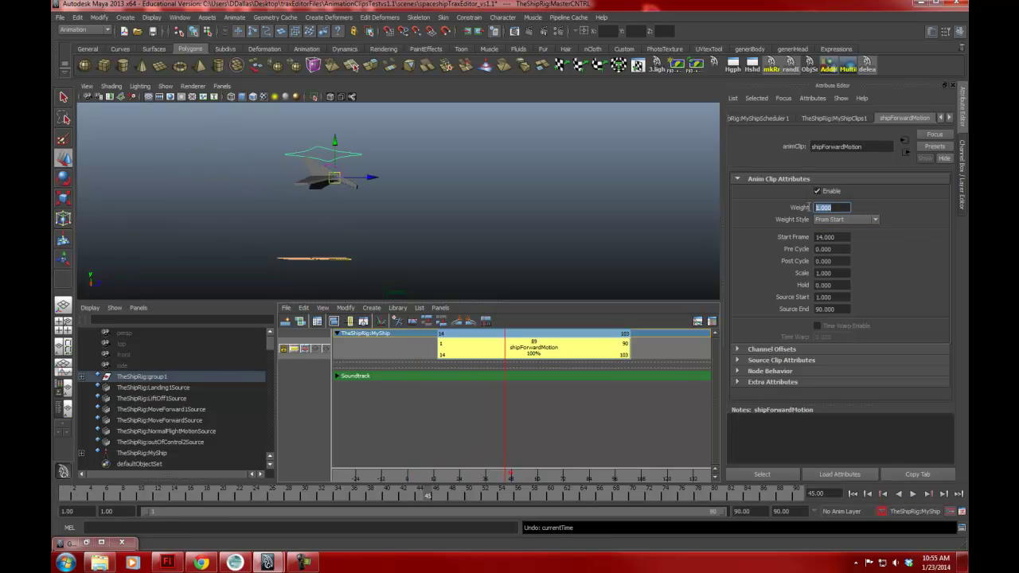
key("Return")
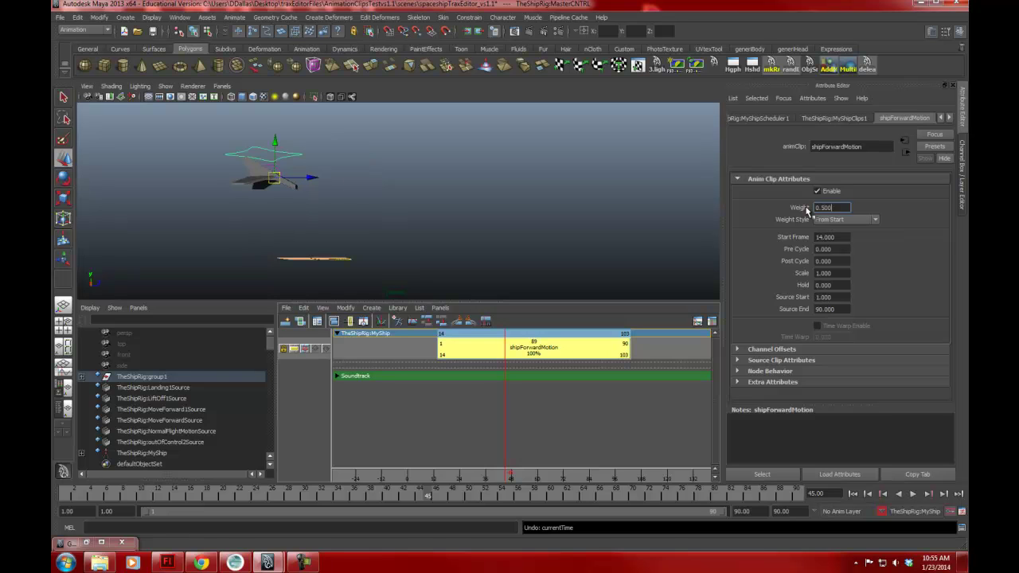
key("alt+v")
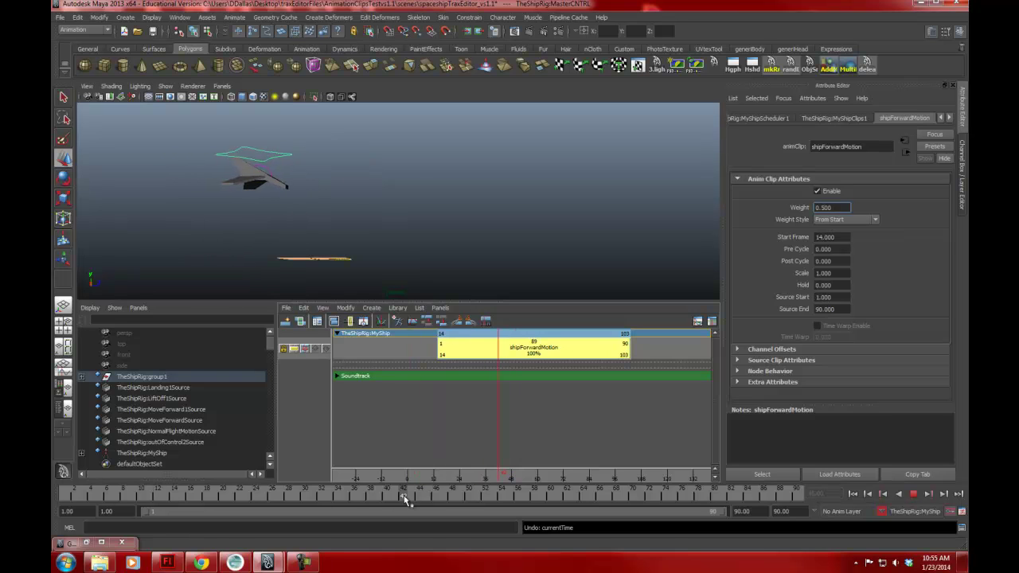
key("alt+v")
Step: Reset the shipForwardMotion clip's weight to 1 and set its start frame to 1
left_click_drag(828, 207, 810, 209)
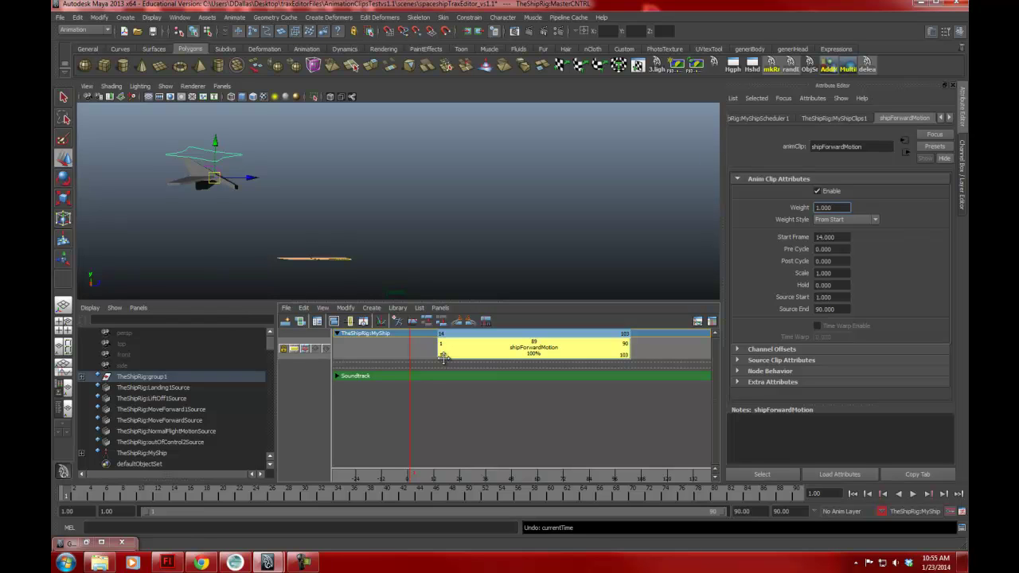
left_click(843, 237)
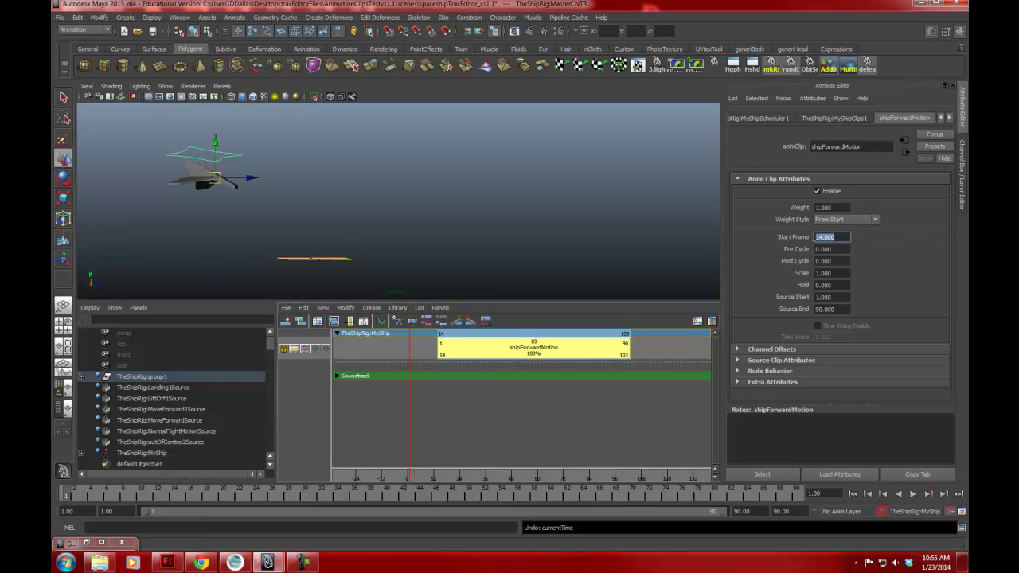
type("1")
left_click(838, 249)
left_click(554, 417)
left_click(446, 354)
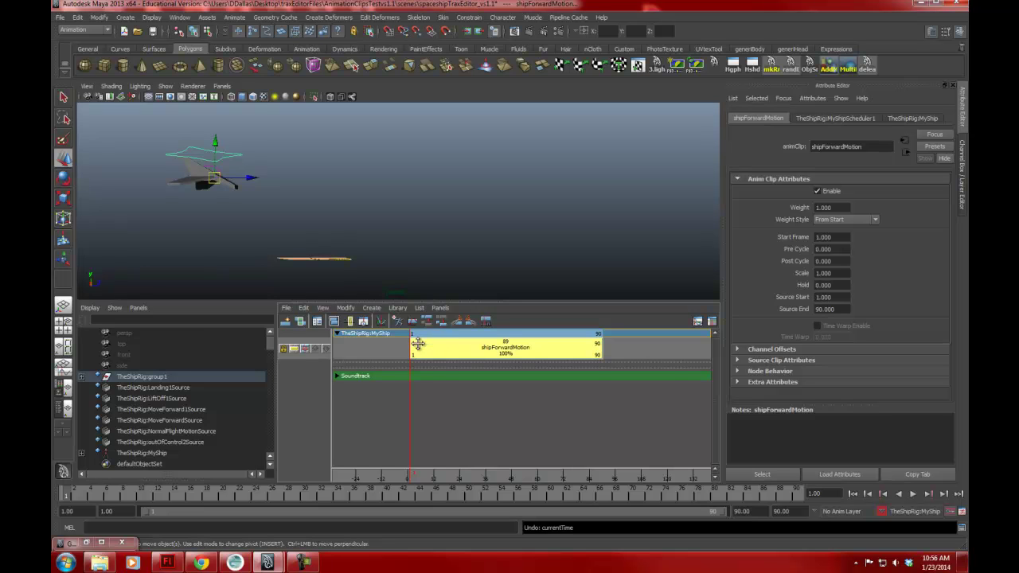
Step: Shift the shipForwardMotion clip along its track to start at frame 47 and play the animation
left_click_drag(506, 347, 605, 347)
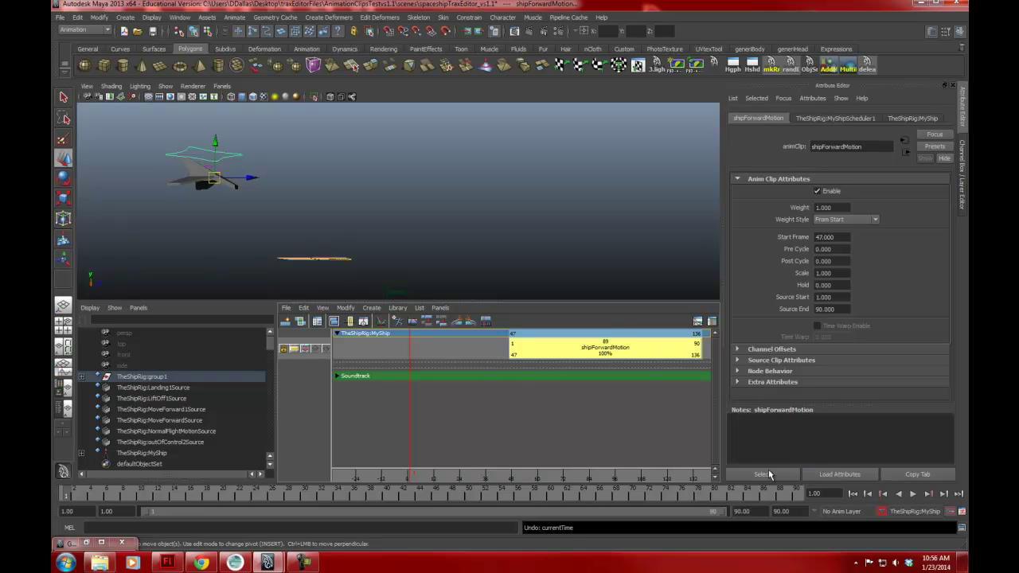
left_click(912, 493)
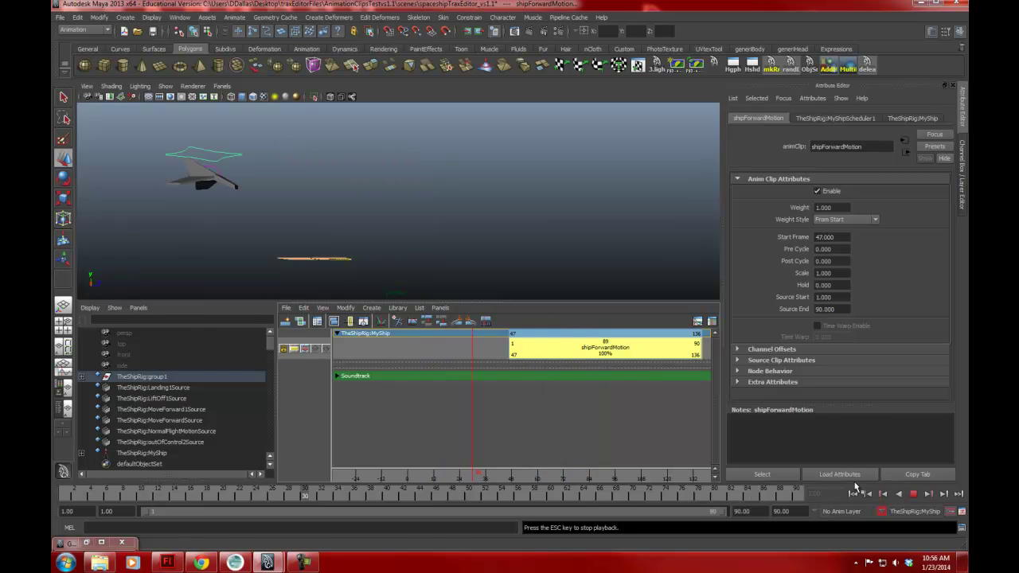
key("Escape")
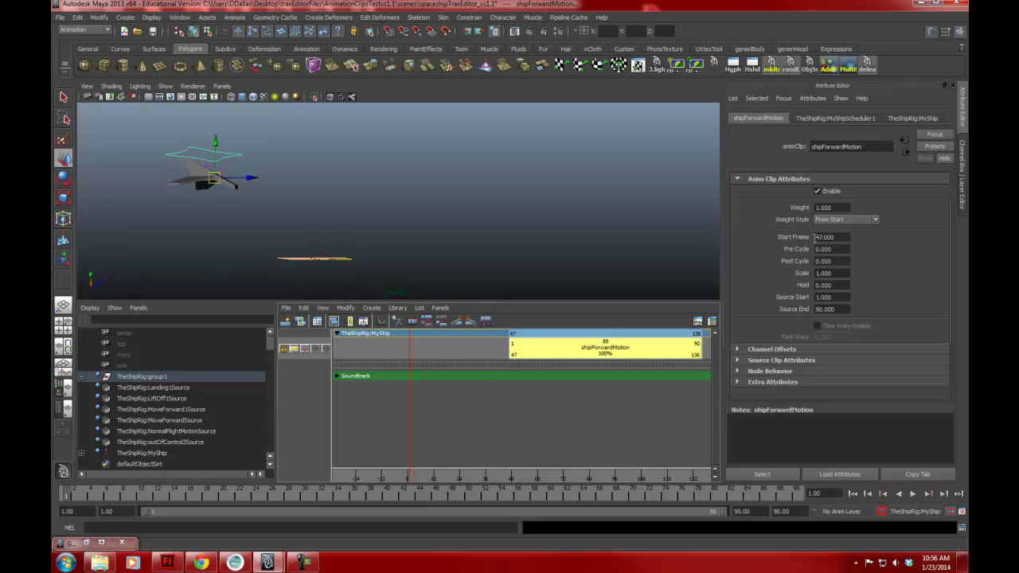
Step: Set the clip's start frame back to 1, then try sliding the clip to start at frame -5 and undo that shift
left_click(841, 238)
type("1")
key("Return")
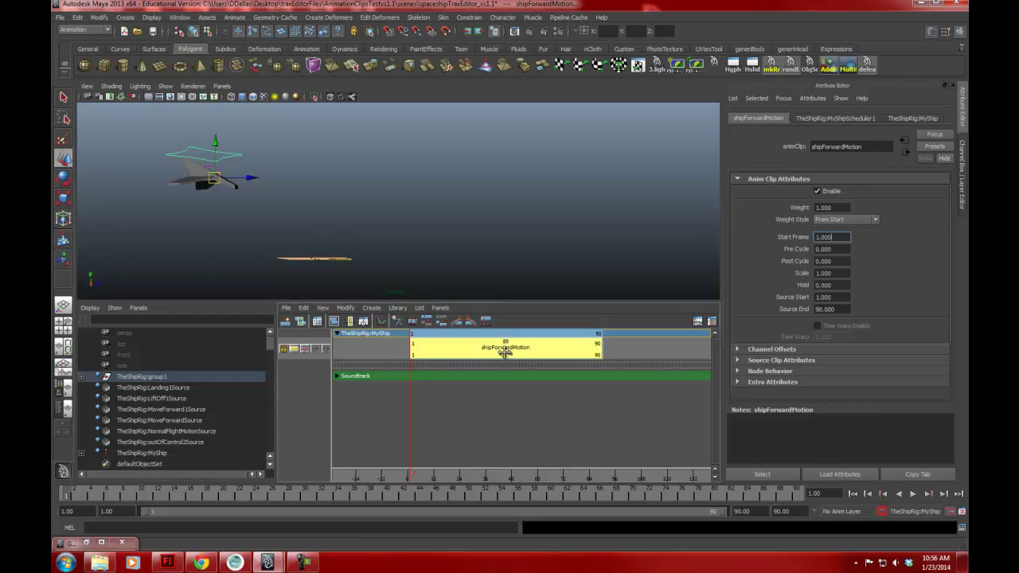
left_click_drag(517, 355, 501, 352)
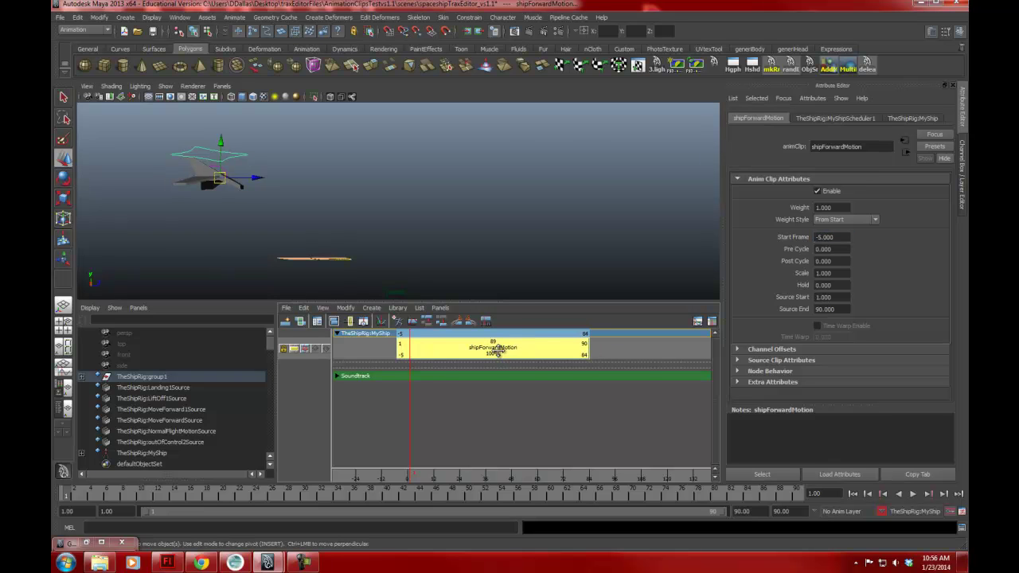
key("ctrl+z")
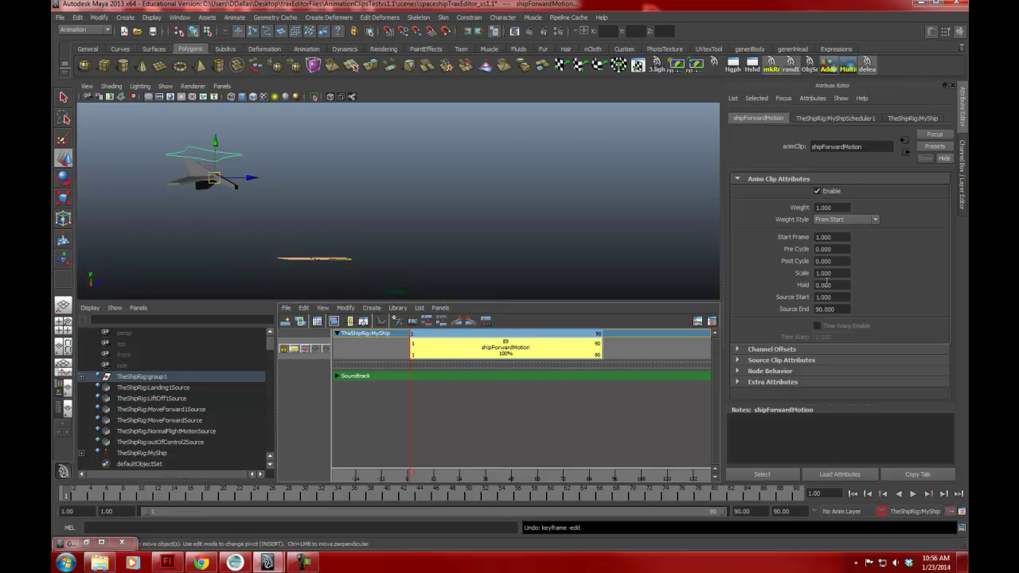
Step: Set the clip's scale to 0.5, play the animation forward and backward, and return to frame 1
left_click_drag(838, 275, 804, 276)
type(".5")
key("Return")
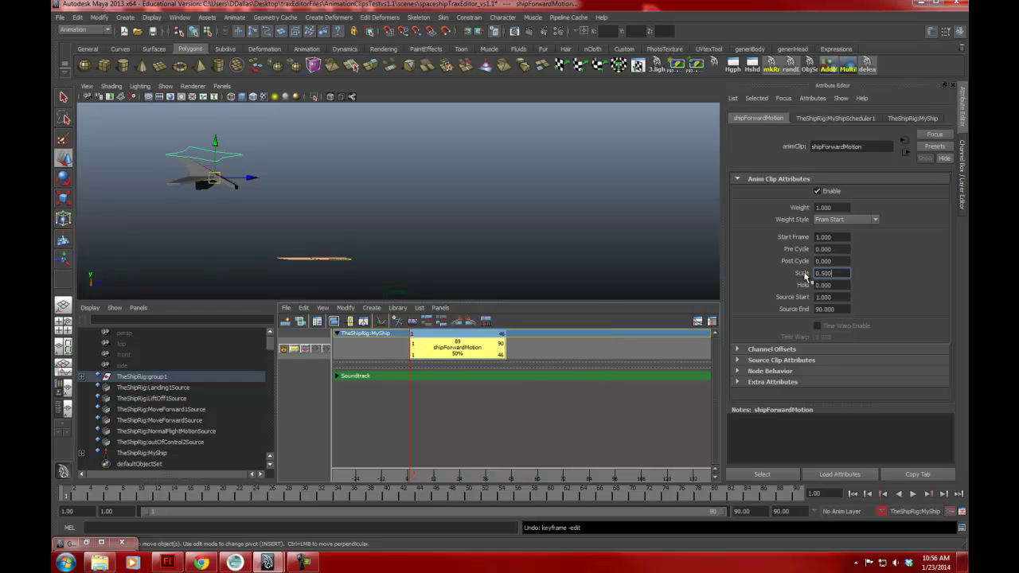
left_click(912, 493)
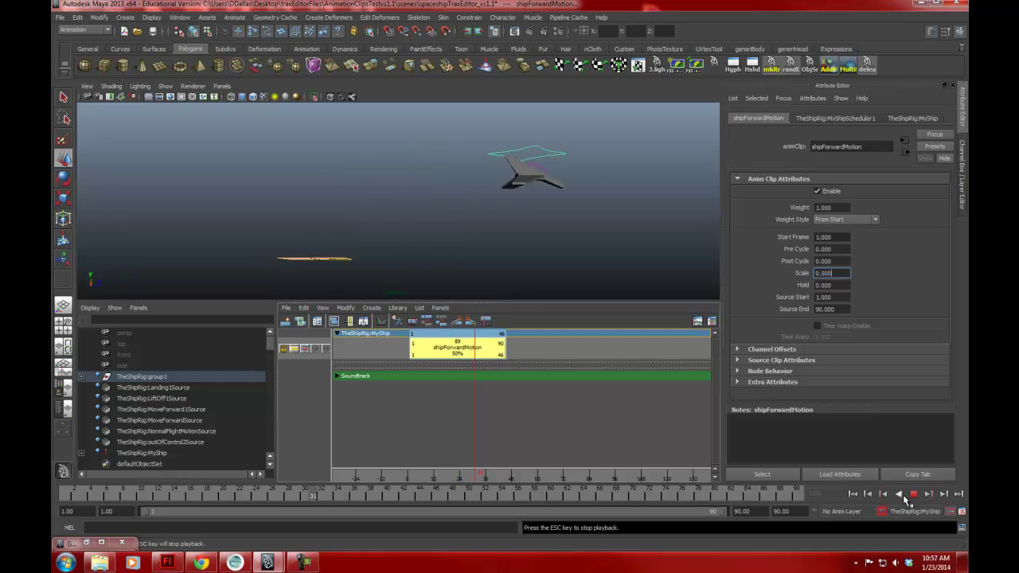
left_click(899, 494)
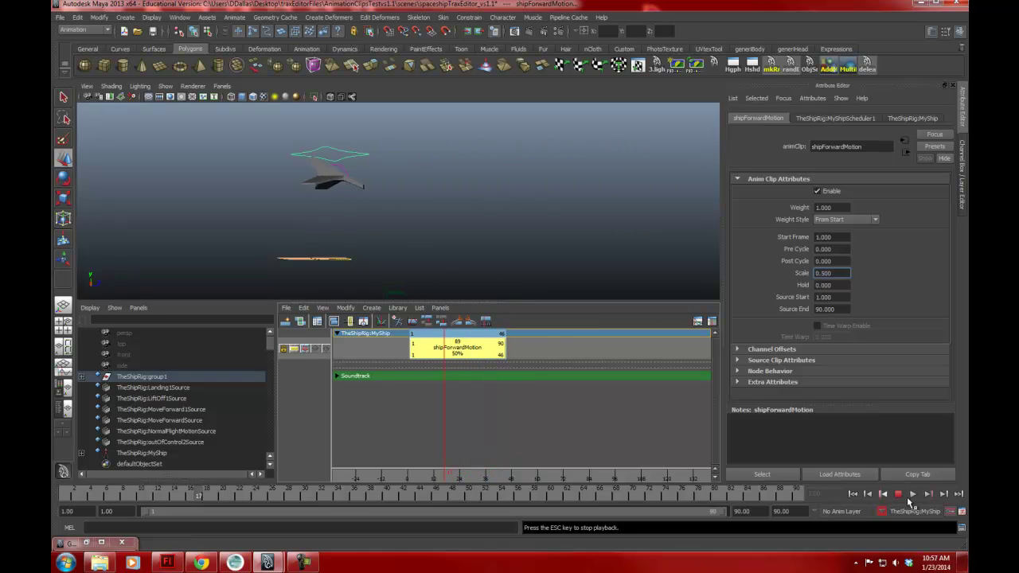
left_click(852, 493)
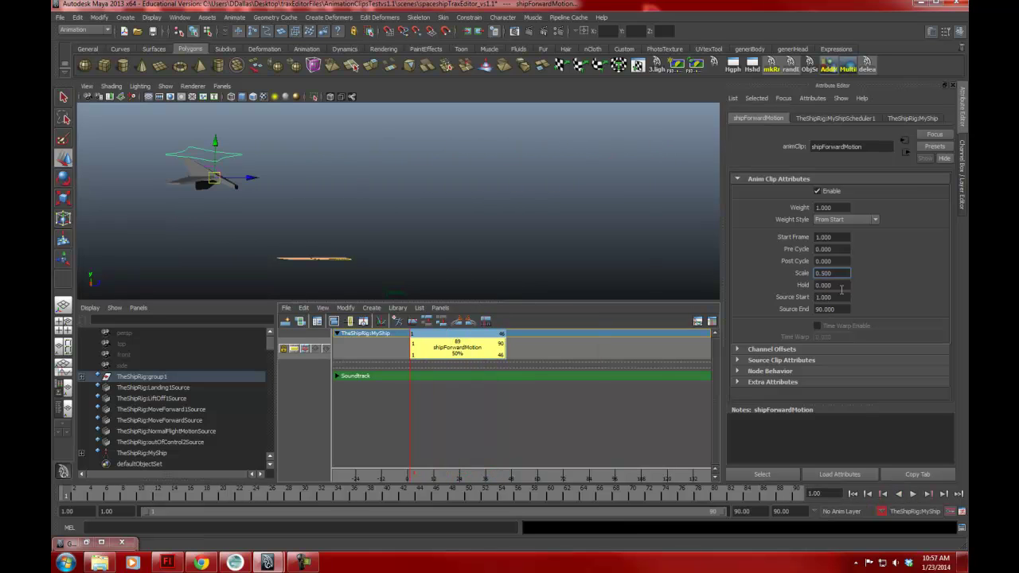
Step: Set the clip's scale to 3, play the slowed animation, and return to frame 1
left_click_drag(845, 272, 813, 276)
key("Return")
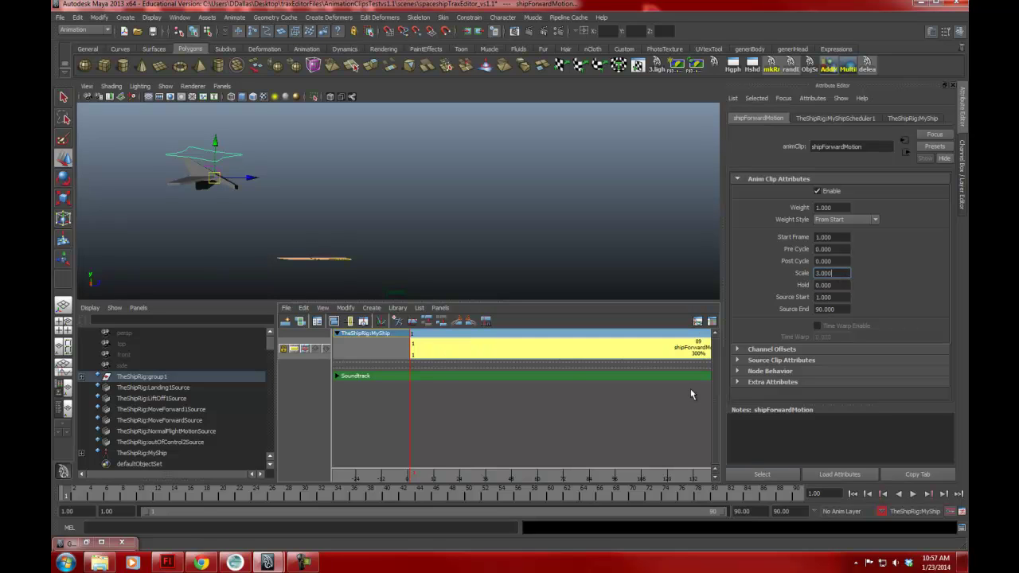
left_click(914, 494)
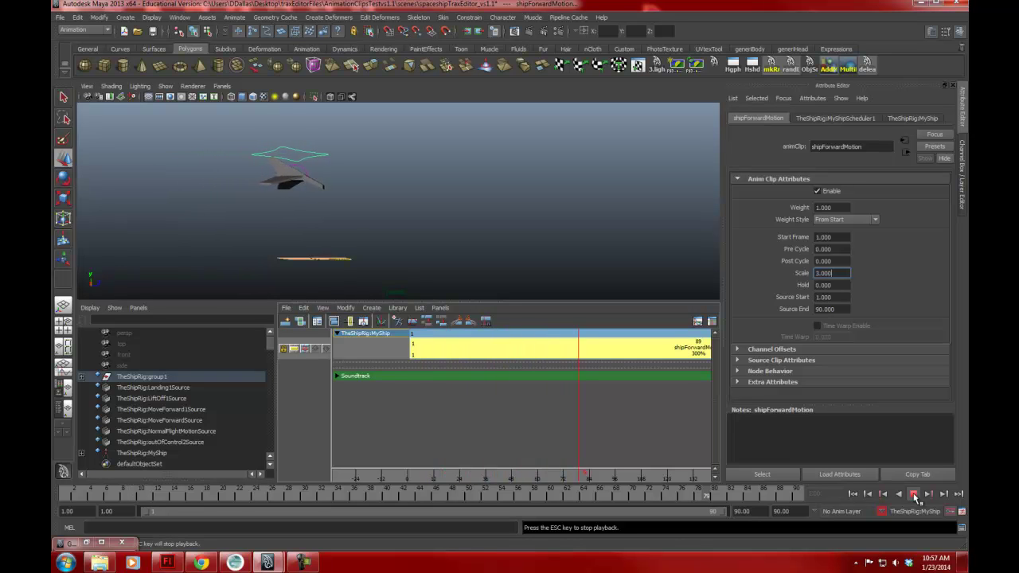
left_click(914, 494)
left_click(852, 494)
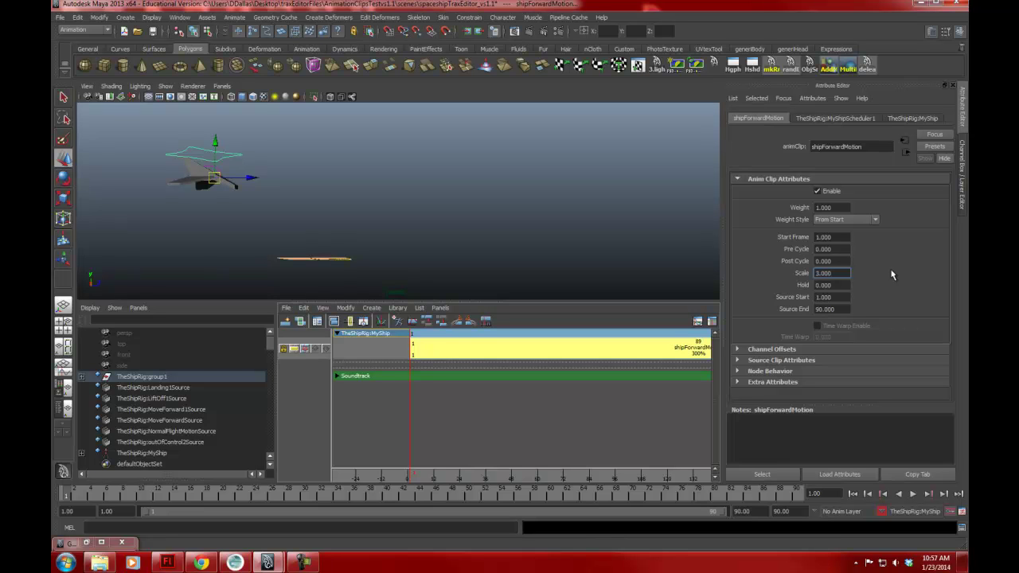
Step: Restore the shipForwardMotion clip's scale to 1
left_click_drag(840, 272, 803, 275)
type("1")
key("Return")
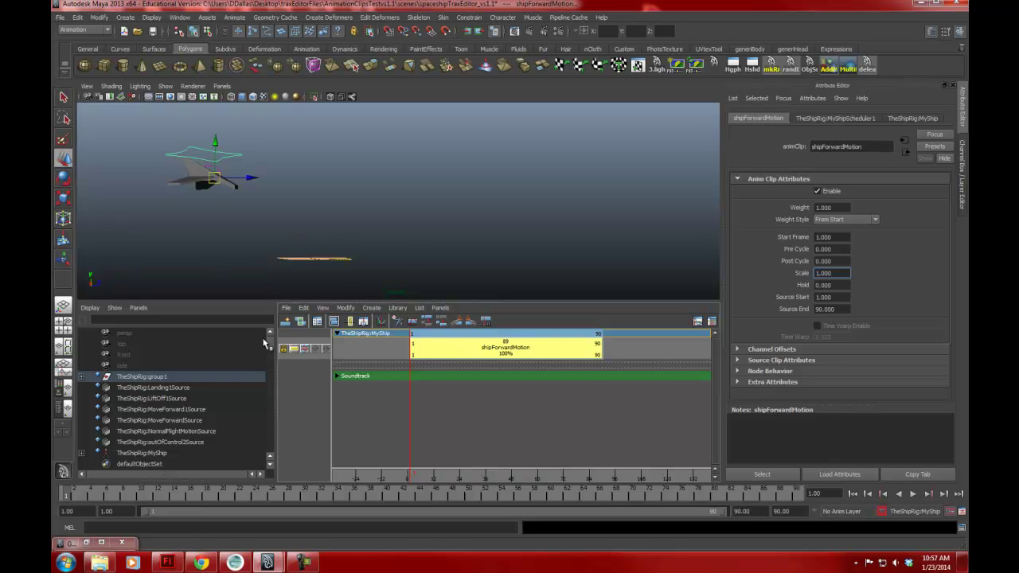
Step: At frame 1, set MasterCNTRL's Translate Y to 0 and key only that channel
mouse_move(69, 497)
left_mouse_down()
mouse_move(455, 495)
mouse_move(60, 501)
left_mouse_up()
left_click_drag(416, 215, 424, 252, "alt")
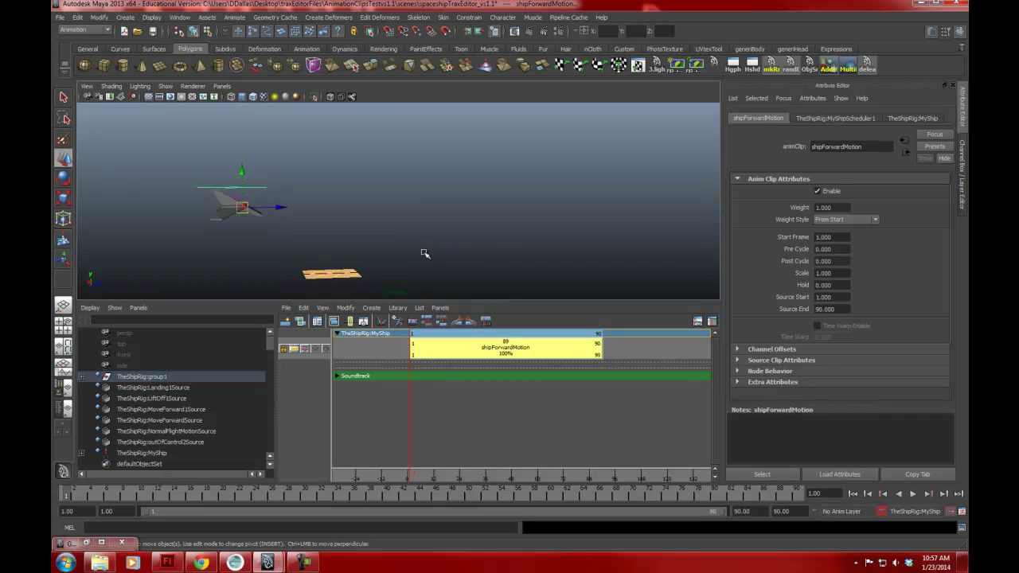
left_click(963, 177)
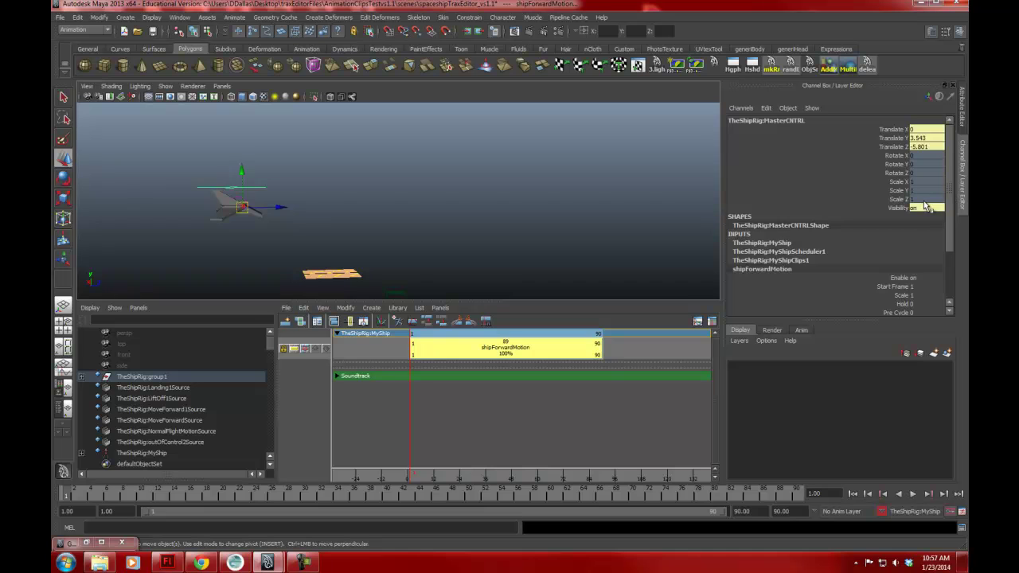
key("alt+v")
left_click(68, 492)
left_click(927, 138)
type("0")
key("Return")
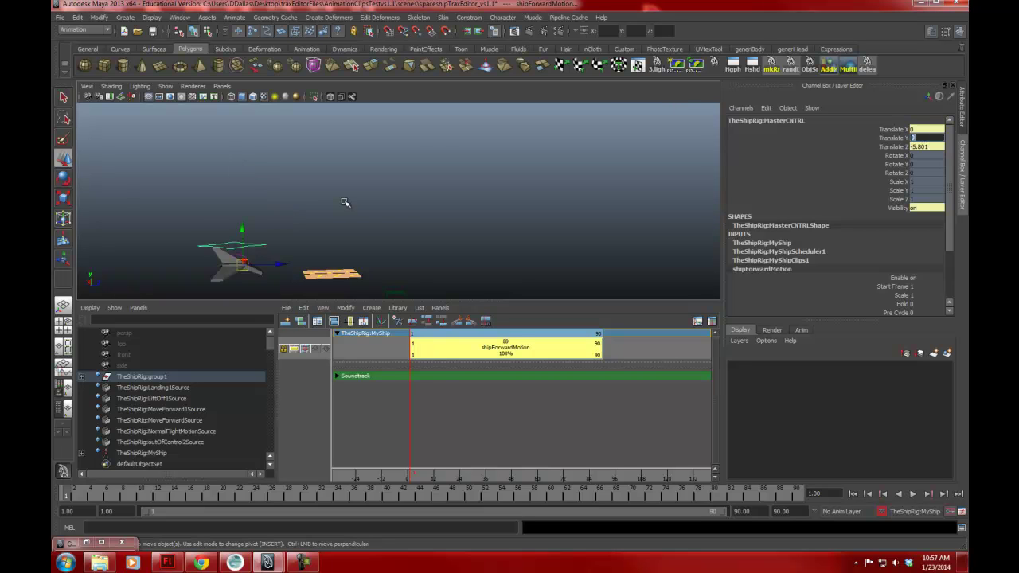
left_click(893, 139)
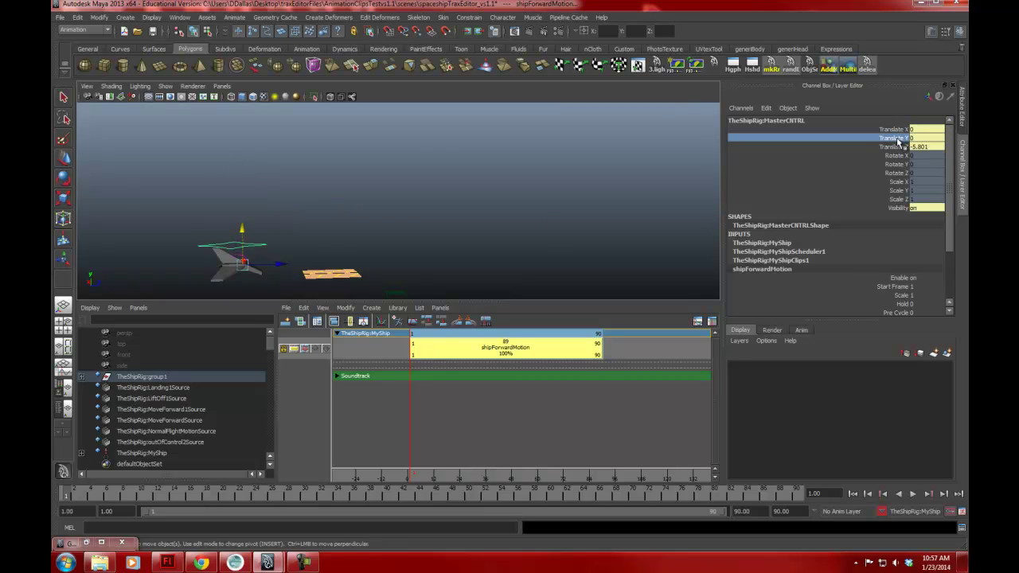
right_click(895, 140)
left_click(896, 156)
Step: At frame 30, raise the ship to a Translate Y of about 5.11, key it, and play the animation from the start
left_click_drag(71, 499, 304, 499)
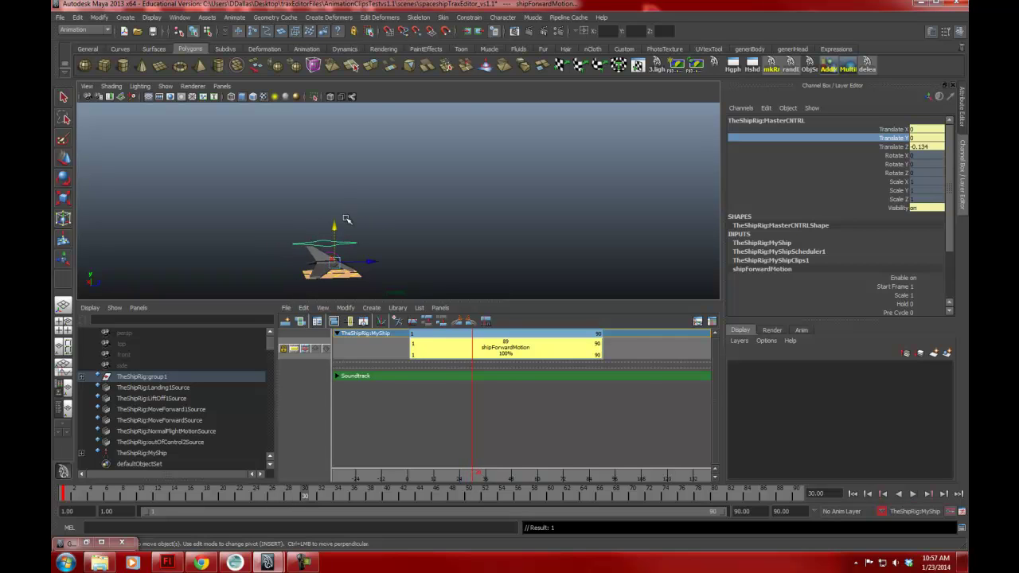
left_click_drag(334, 226, 337, 151)
key("s")
key("alt+v")
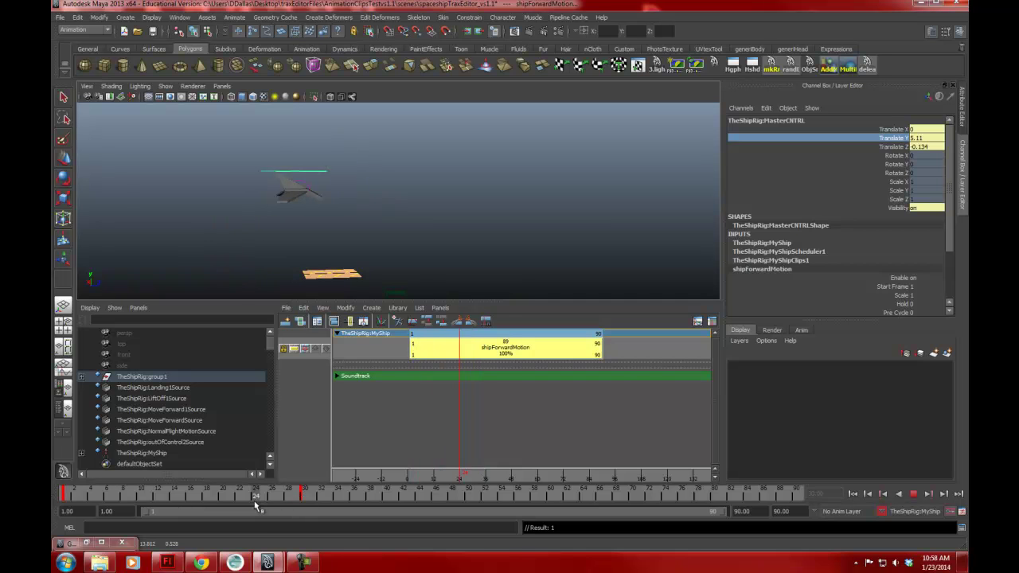
key("alt+v")
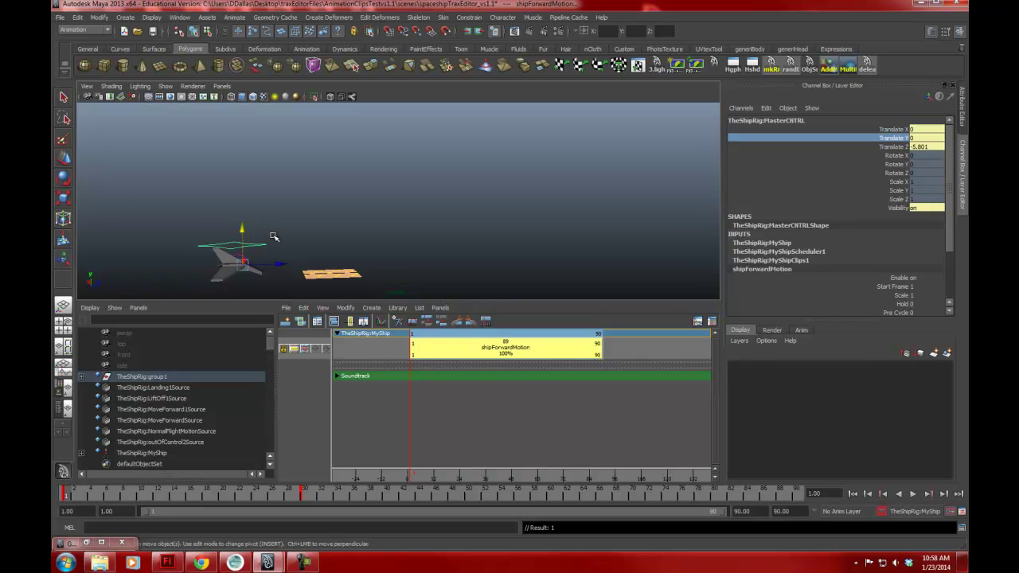
Step: Select and frame the clip's Translate Z curve in the Graph Editor, and try moving its keys before undoing the move
left_click(101, 543)
left_click(159, 94)
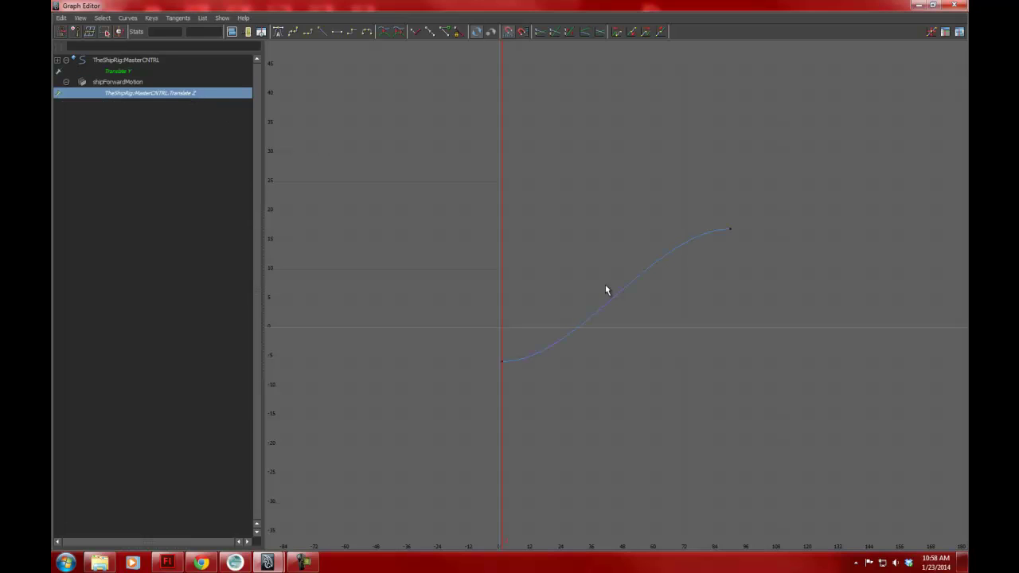
left_click(612, 288)
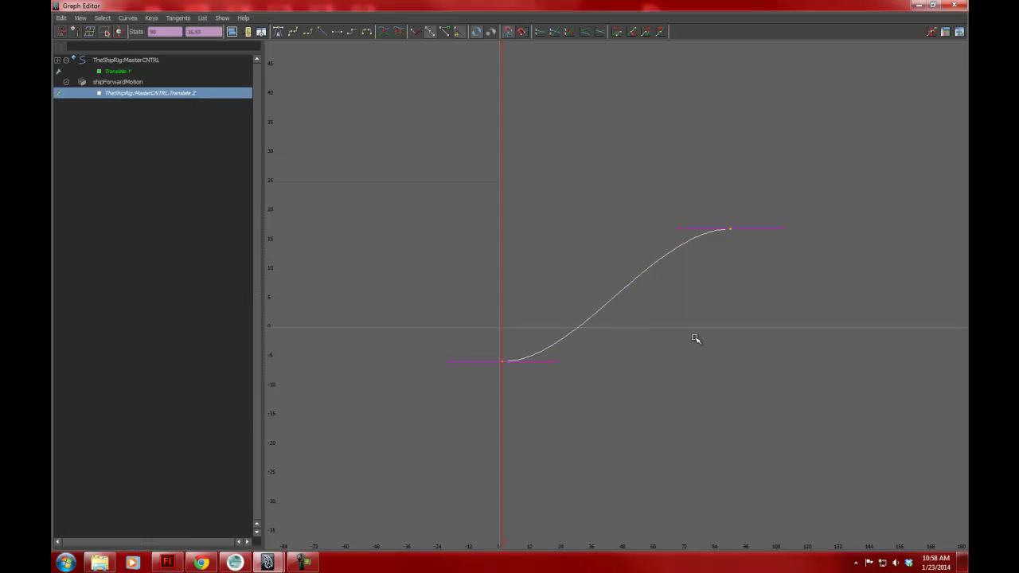
key("f")
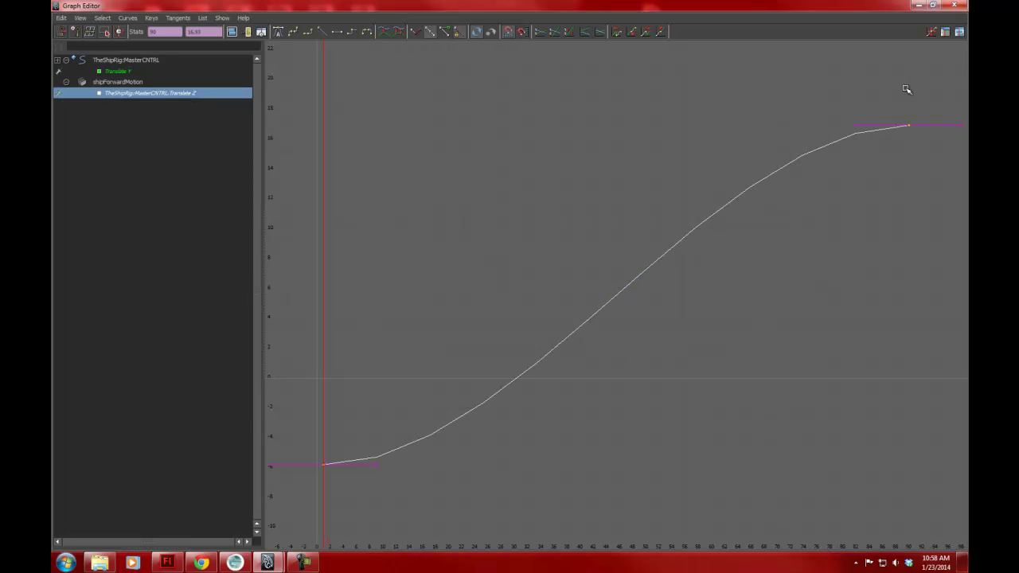
left_click(933, 5)
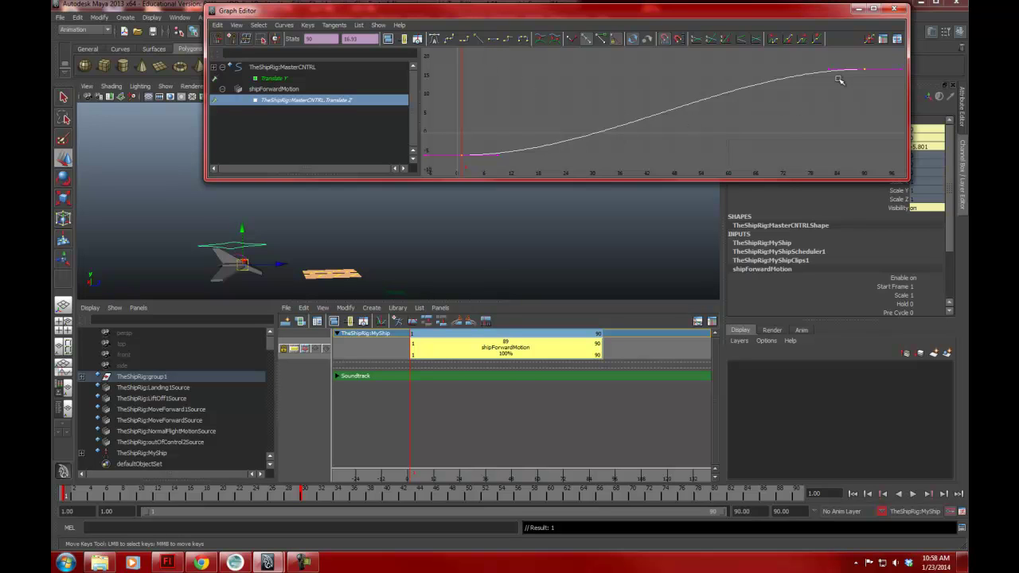
middle_click_drag(863, 62, 846, 94)
key("ctrl+z")
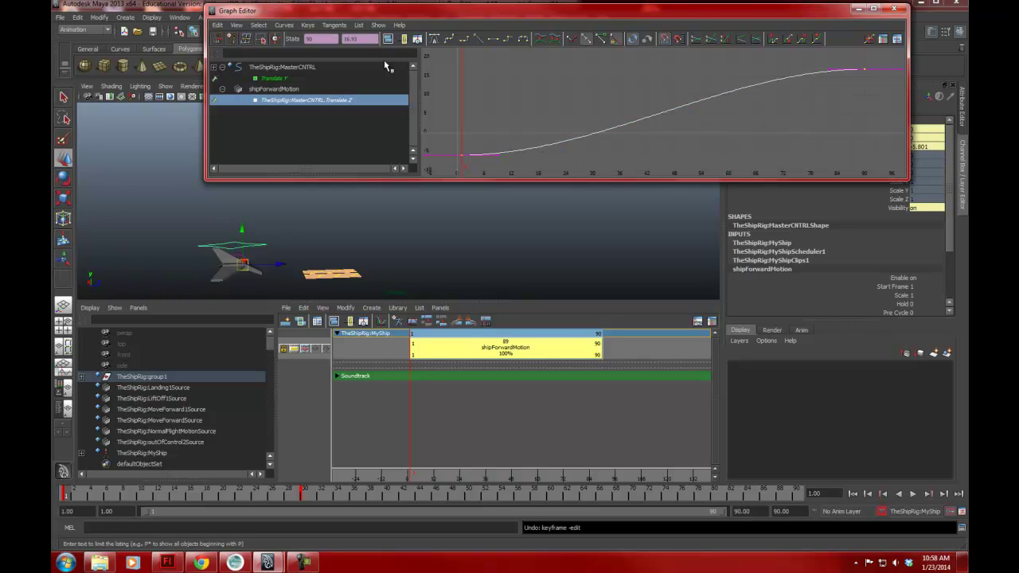
Step: Convert the clip's Translate Z curve to weighted tangents and free the tangent weights
left_click(284, 25)
left_click(302, 241)
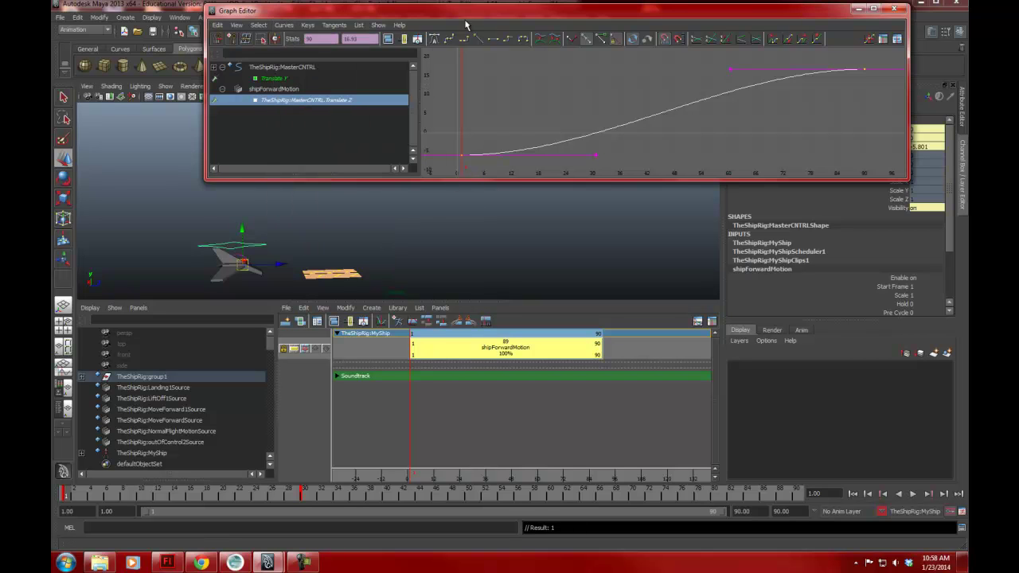
left_click(334, 25)
left_click(351, 189)
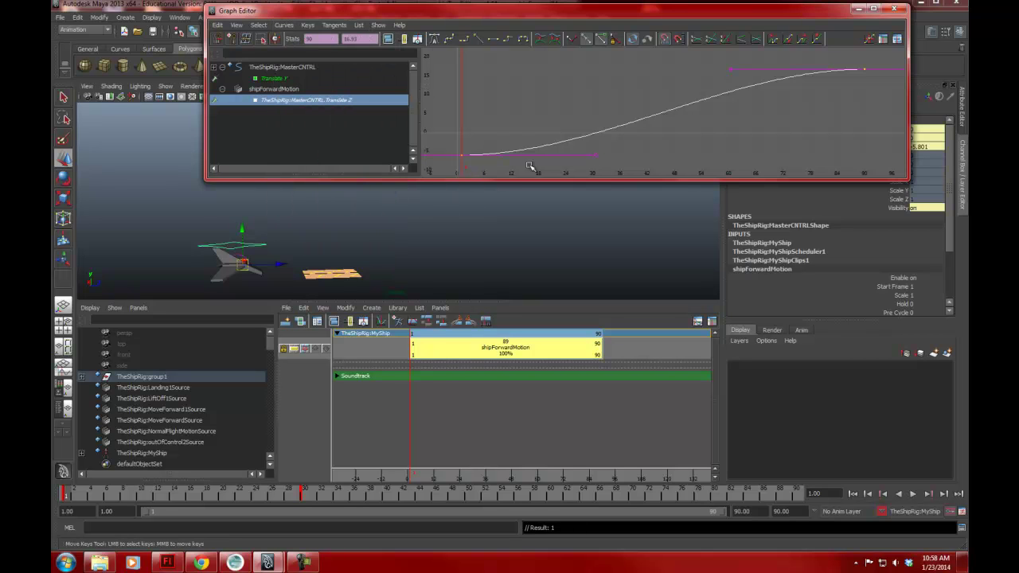
Step: Lengthen the outgoing tangent of the Translate Z curve's first key, angle the last key's incoming tangent downward, and play the animation
left_click(595, 155)
middle_click_drag(628, 160, 698, 160)
left_click(863, 70)
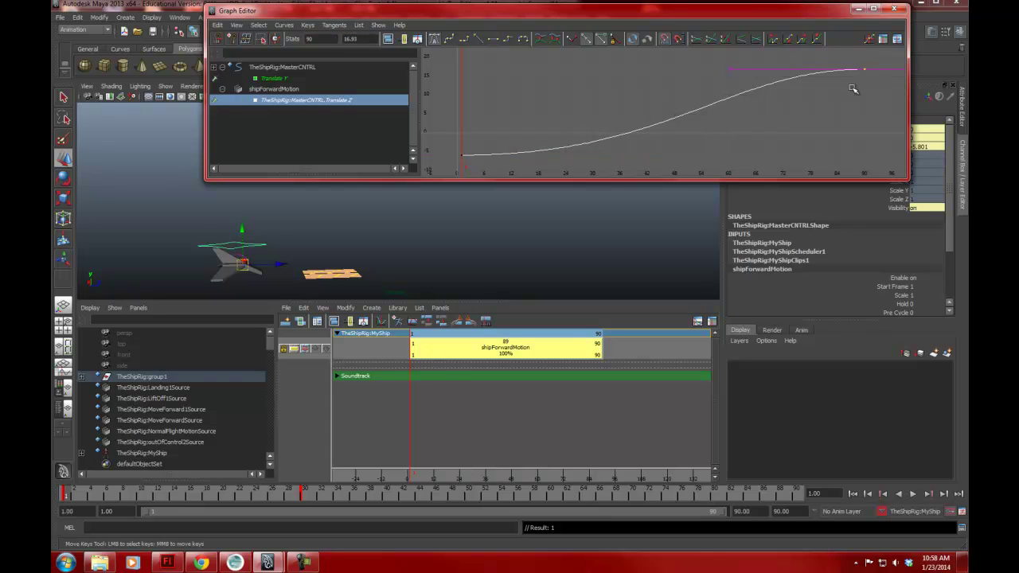
left_click(731, 70)
middle_click_drag(732, 72, 746, 115)
left_click_drag(630, 180, 627, 117)
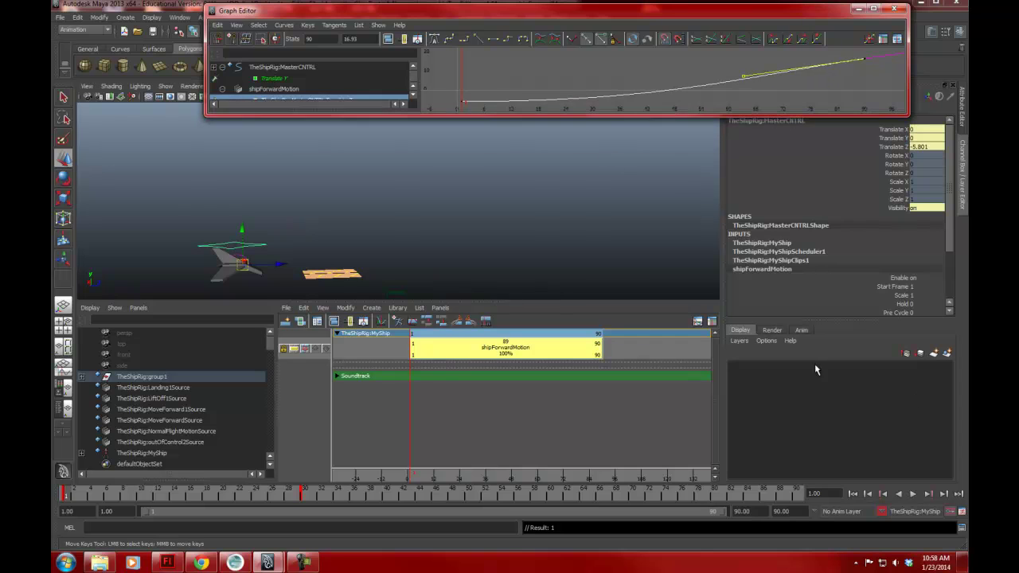
left_click(913, 494)
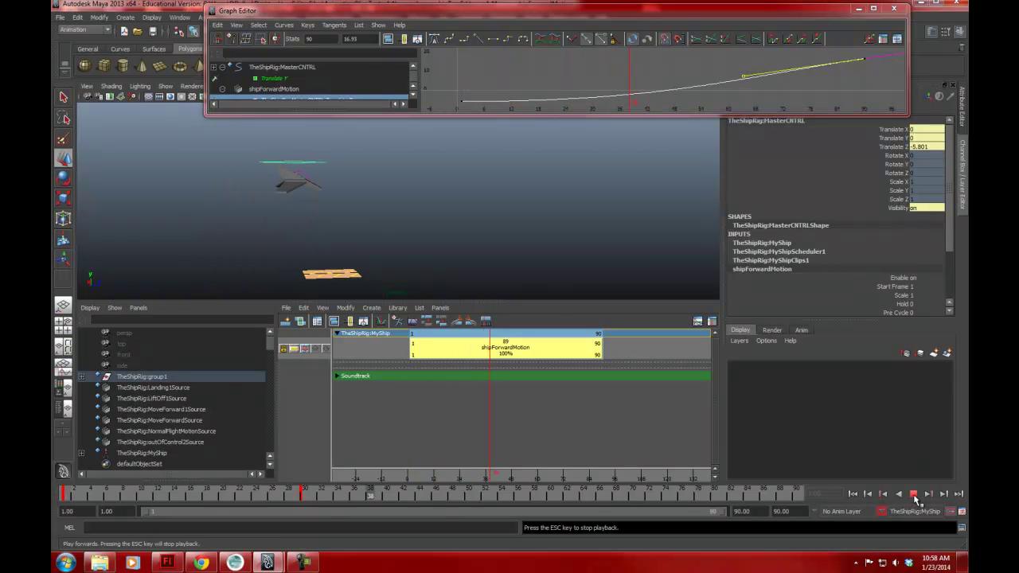
left_click(913, 495)
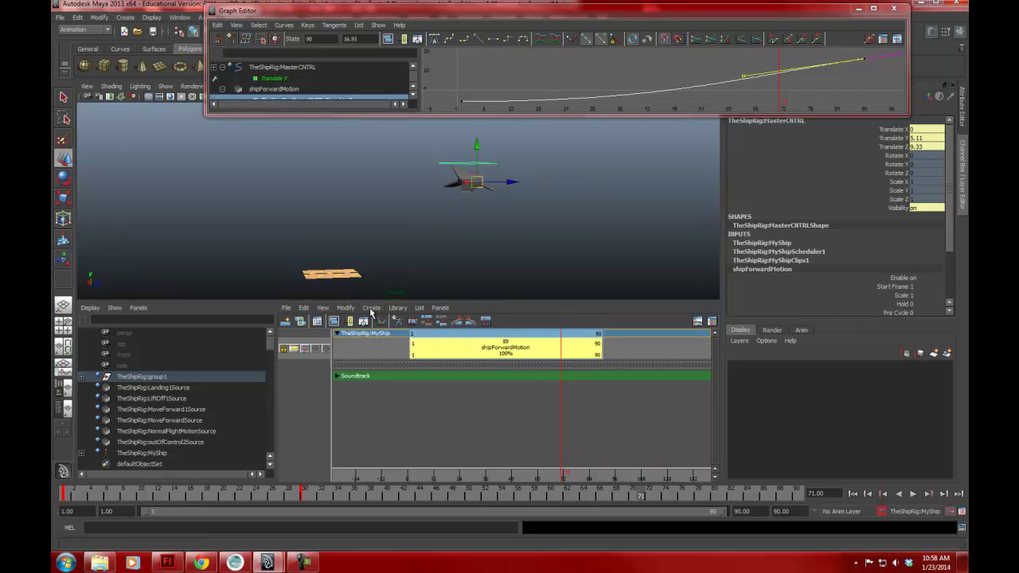
Step: Create an animation clip named shipY_LiftOff from the keyed vertical motion, using the animation curve time range
left_click(370, 308)
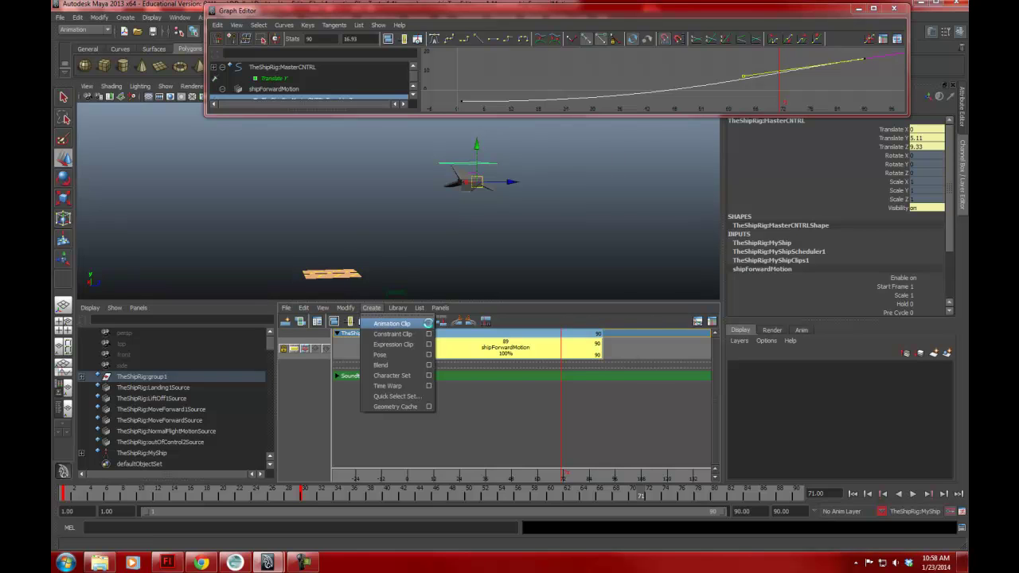
left_click(428, 325)
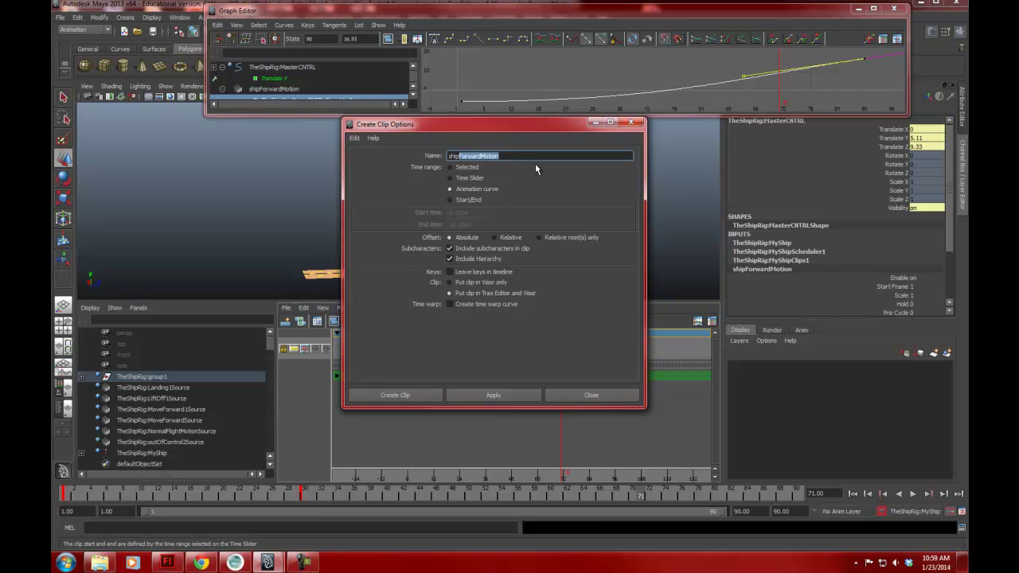
type("Y_LiftOff")
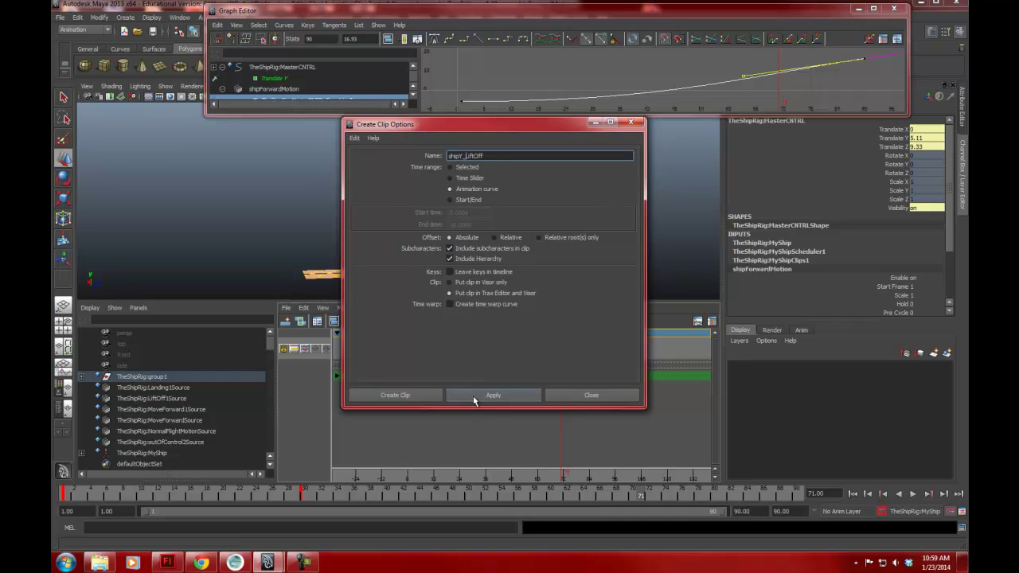
left_click(410, 398)
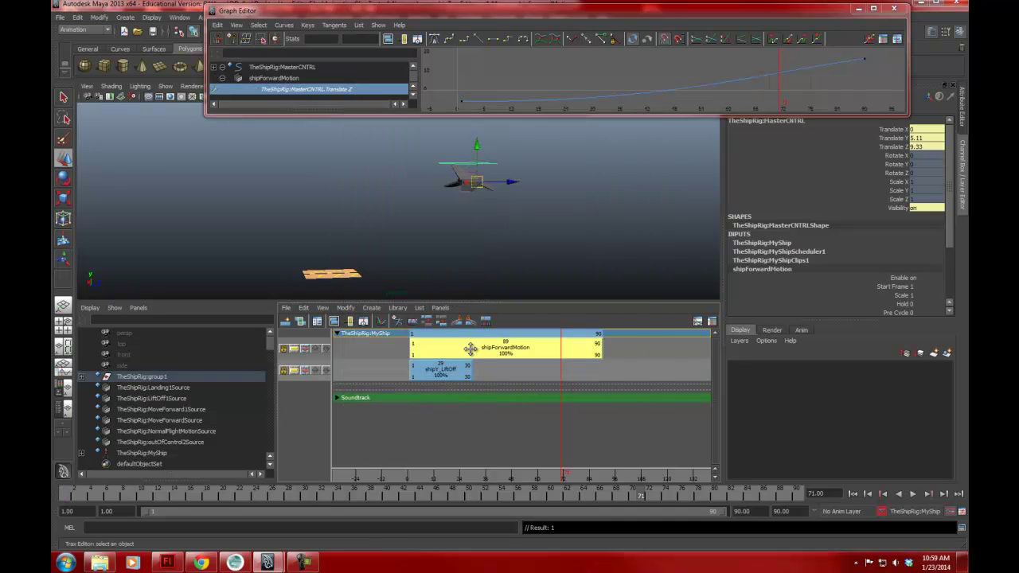
Step: Select the shipForwardMotion and shipY_LiftOff clips in turn to compare the animated channel each one holds
left_click(494, 365)
left_click(495, 354)
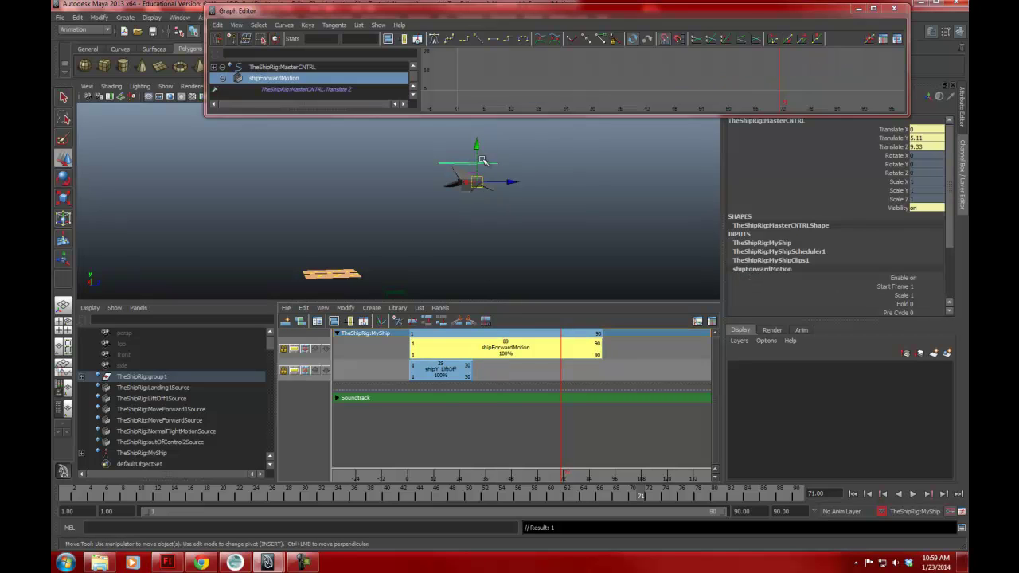
left_click(430, 372)
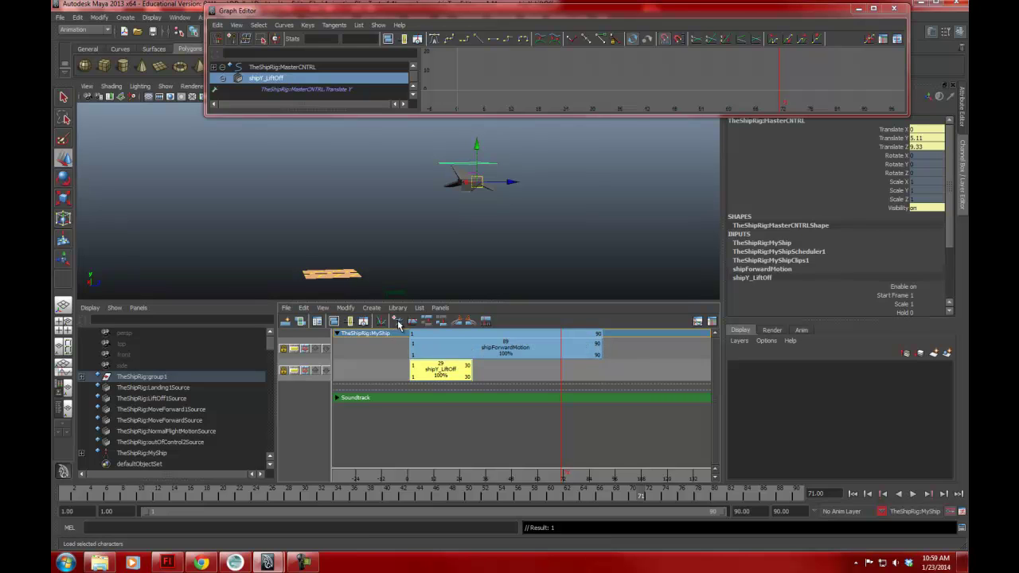
left_click(397, 321)
left_click(397, 308)
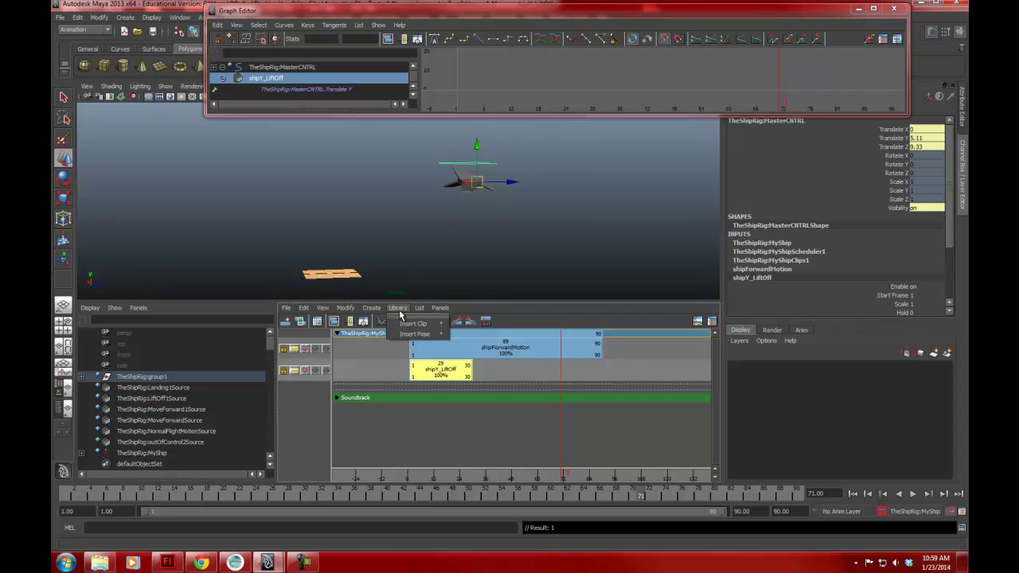
mouse_move(404, 329)
mouse_move(440, 308)
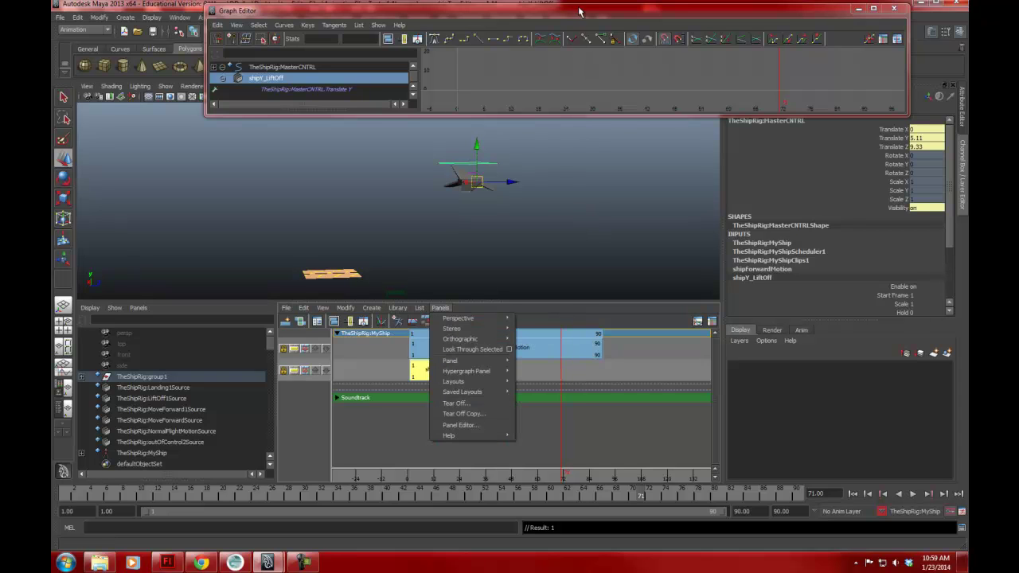
left_click(596, 189)
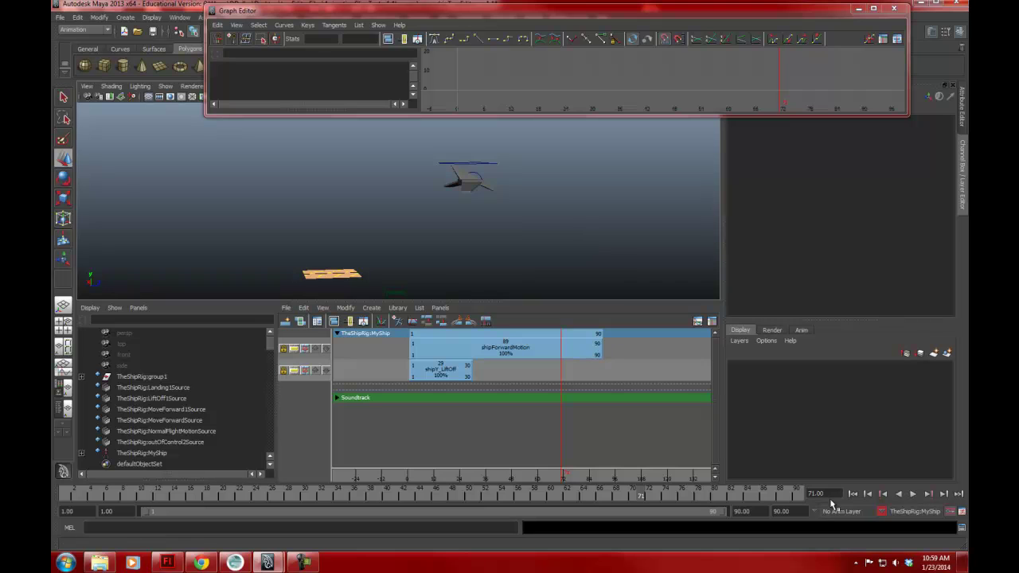
Step: Play the animation from frame 1 to preview the forward and lift-off clips together
left_click(852, 493)
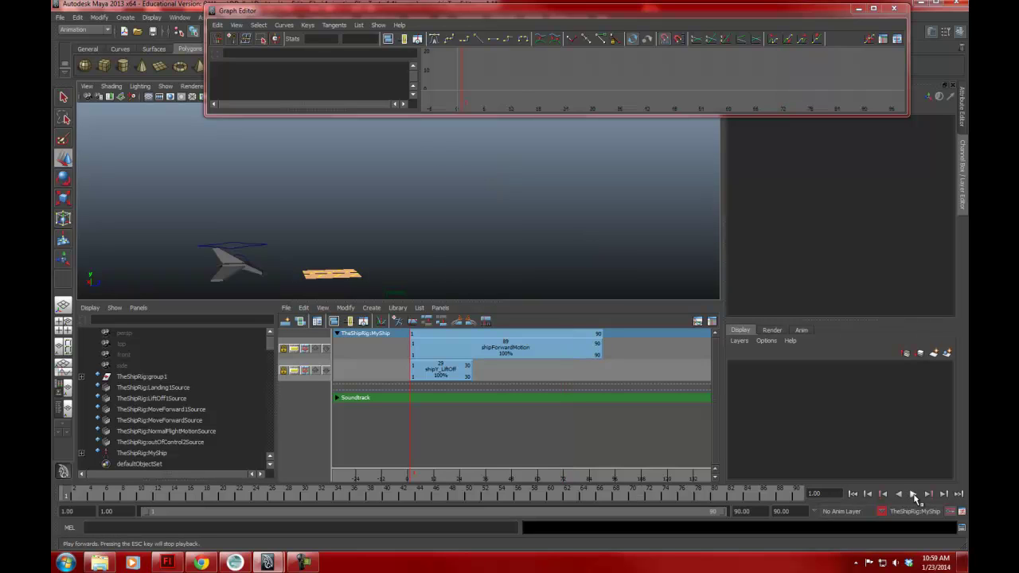
left_click(913, 493)
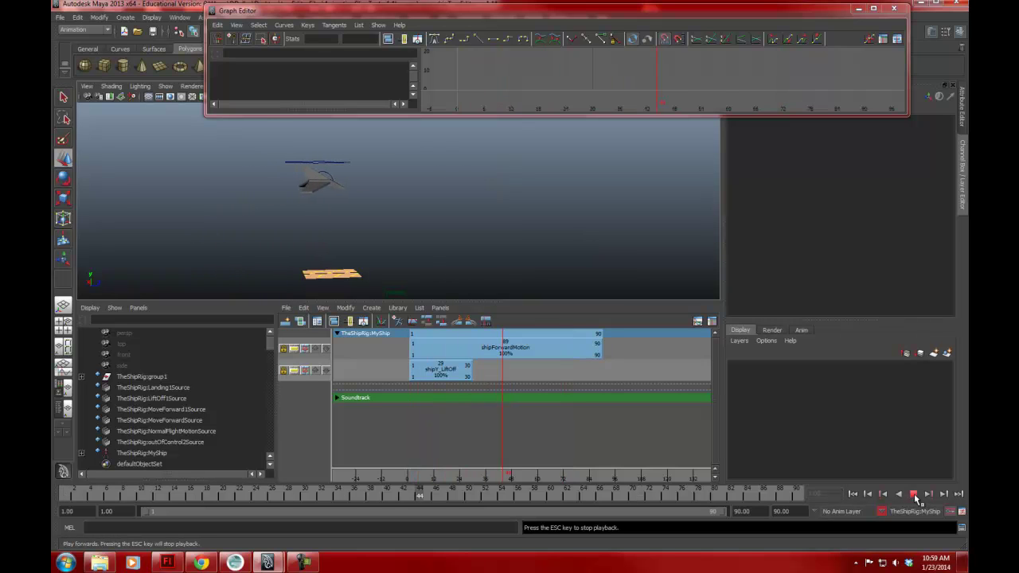
left_click(913, 493)
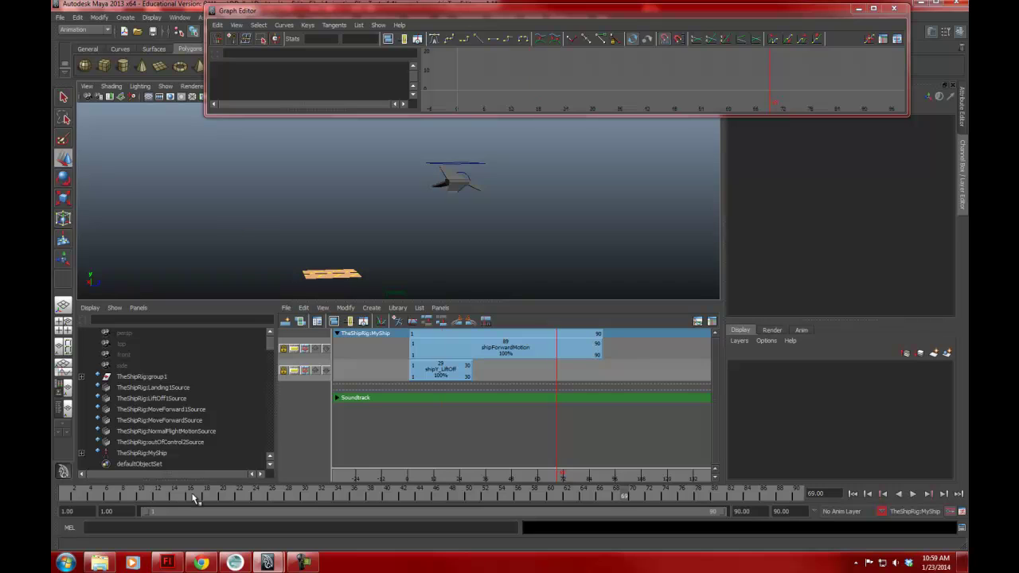
Step: Move the shipY_LiftOff clip to start at frame 24 and play the animation from frame 1
left_click(68, 491)
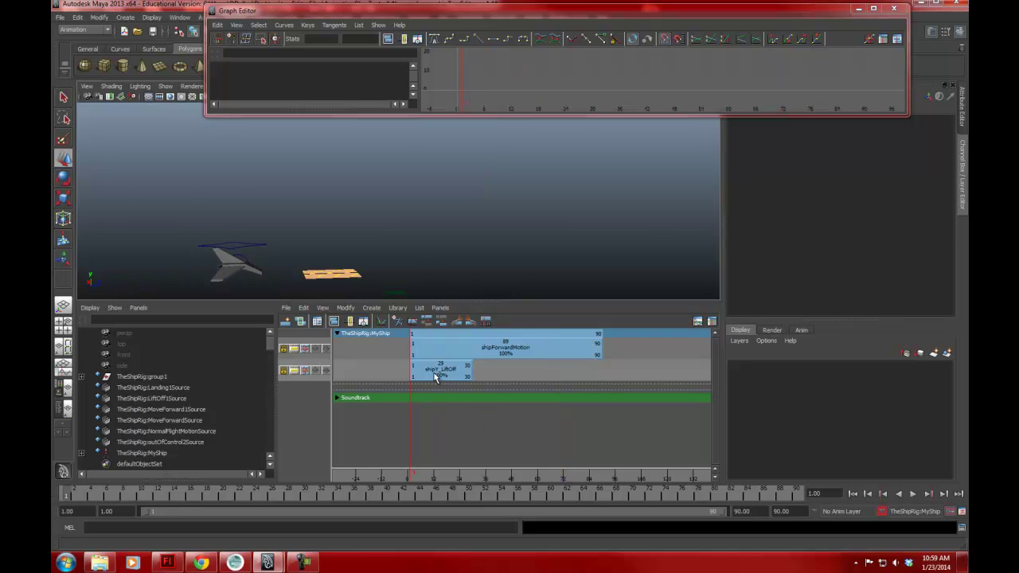
left_click(435, 377)
left_click_drag(434, 373, 483, 372)
left_click(913, 494)
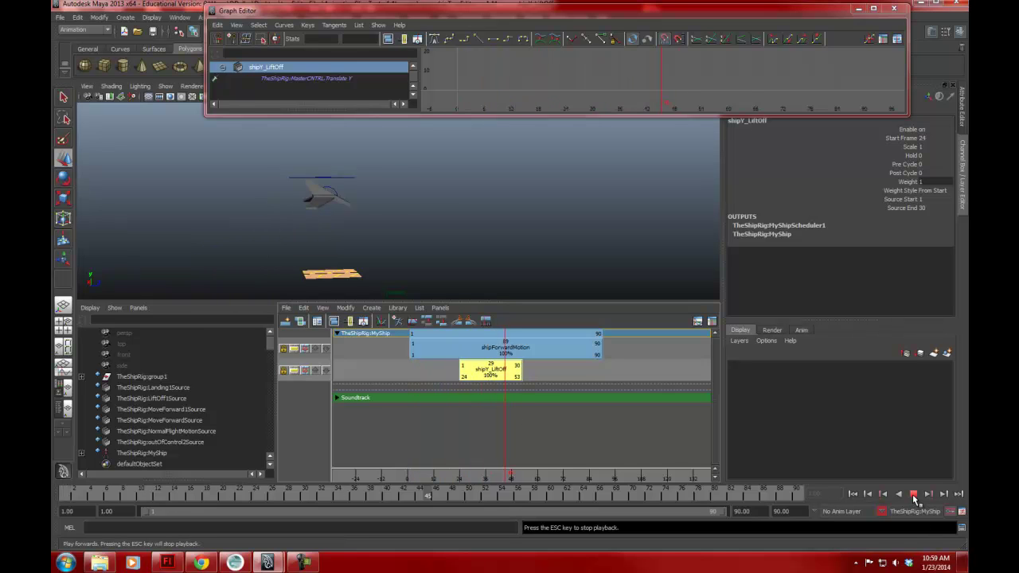
left_click(913, 495)
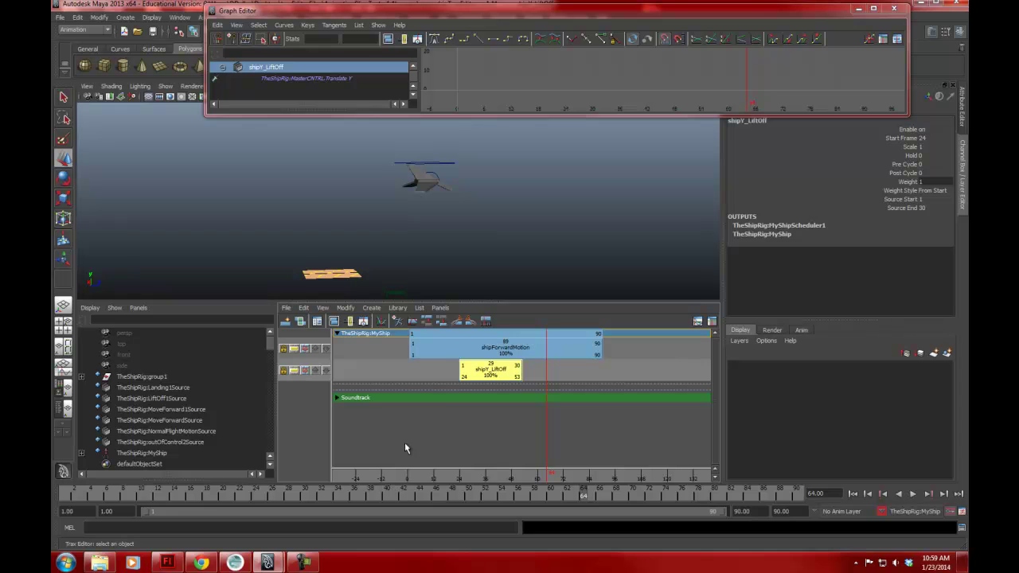
Step: Move the shipY_LiftOff clip to start at frame 16, play the animation from the start, and return to frame 1
left_click_drag(484, 374, 466, 374)
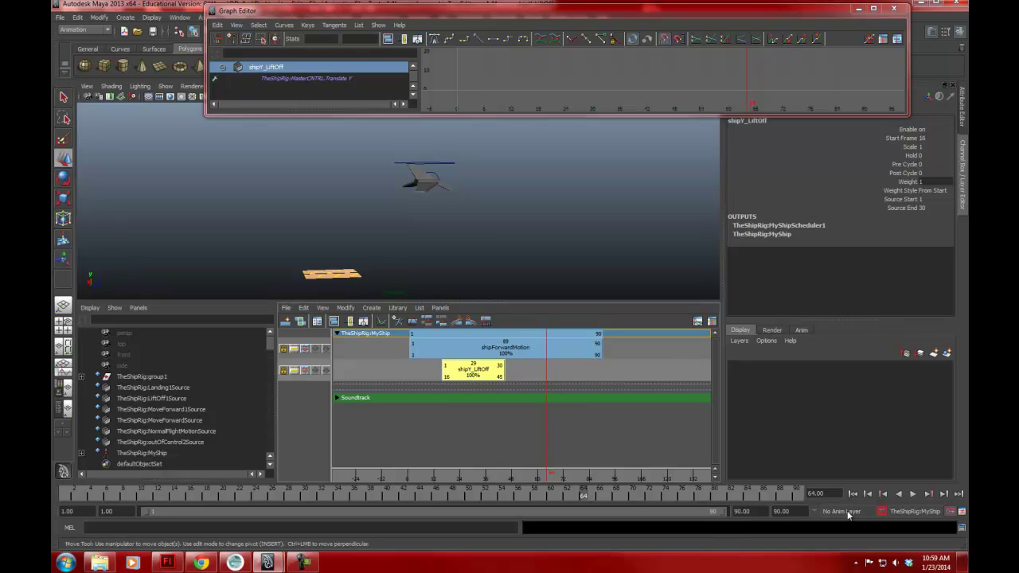
left_click(853, 494)
left_click(912, 494)
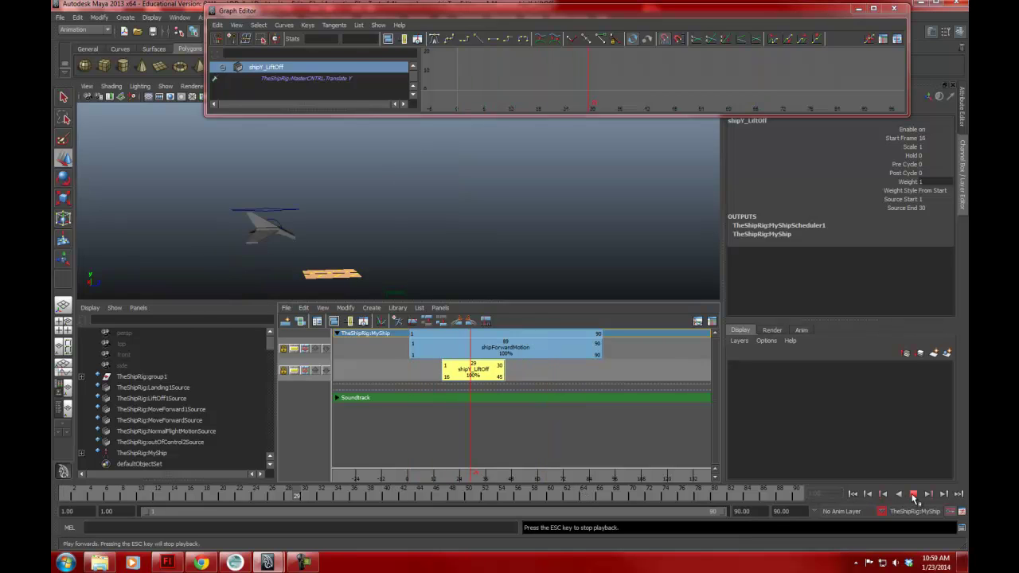
left_click(912, 494)
left_click(851, 494)
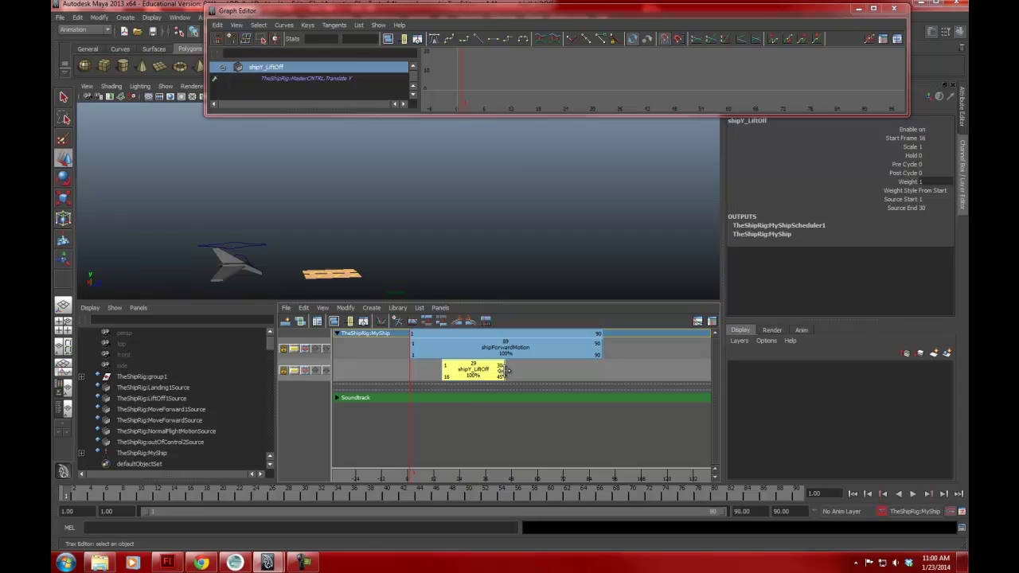
Step: Set the shipY_LiftOff clip's Scale to 0.25 and play the animation to preview the quicker lift-off
left_click(961, 109)
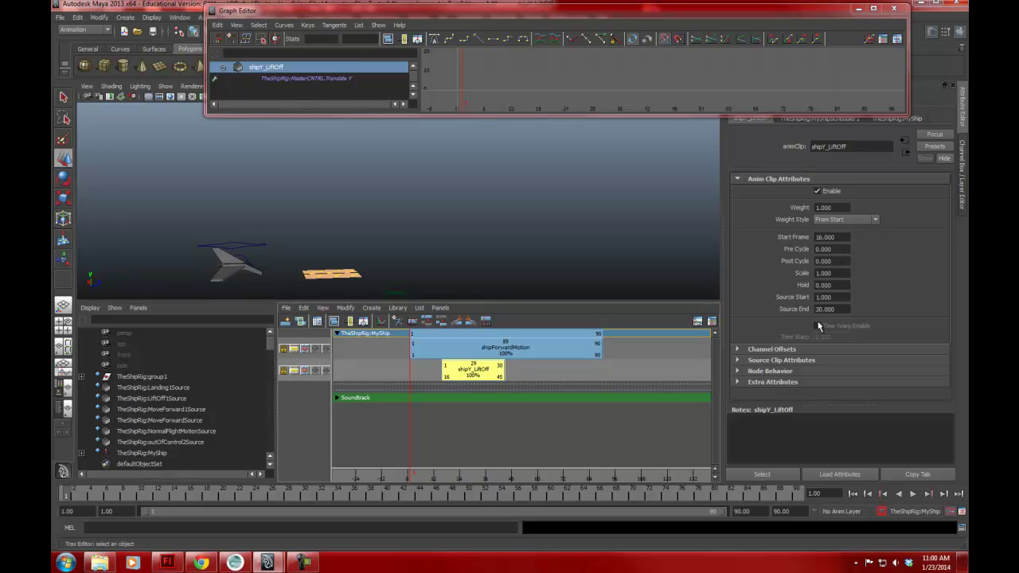
left_click(822, 273)
type("0.25")
key("Return")
left_click(912, 494)
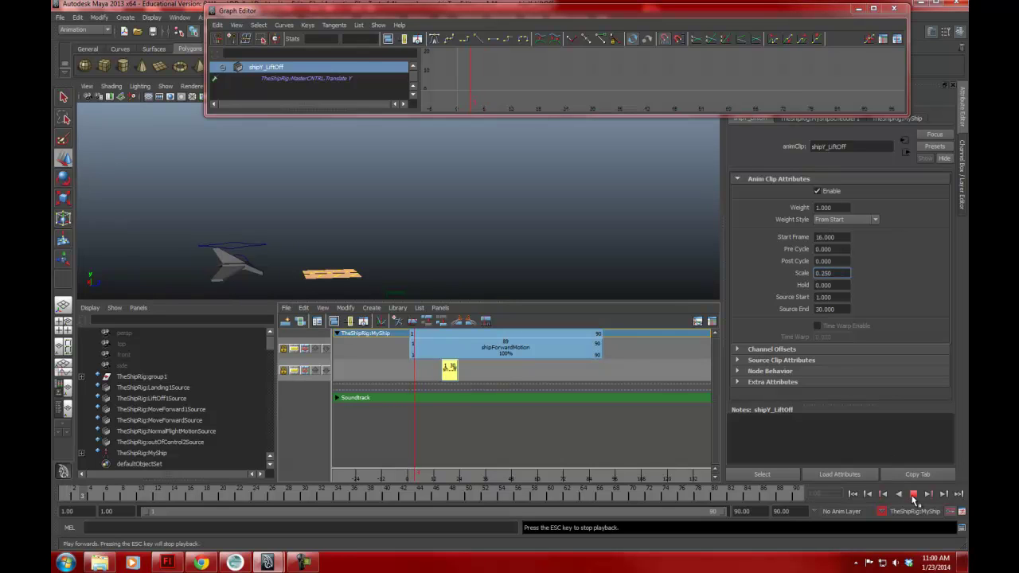
left_click(912, 493)
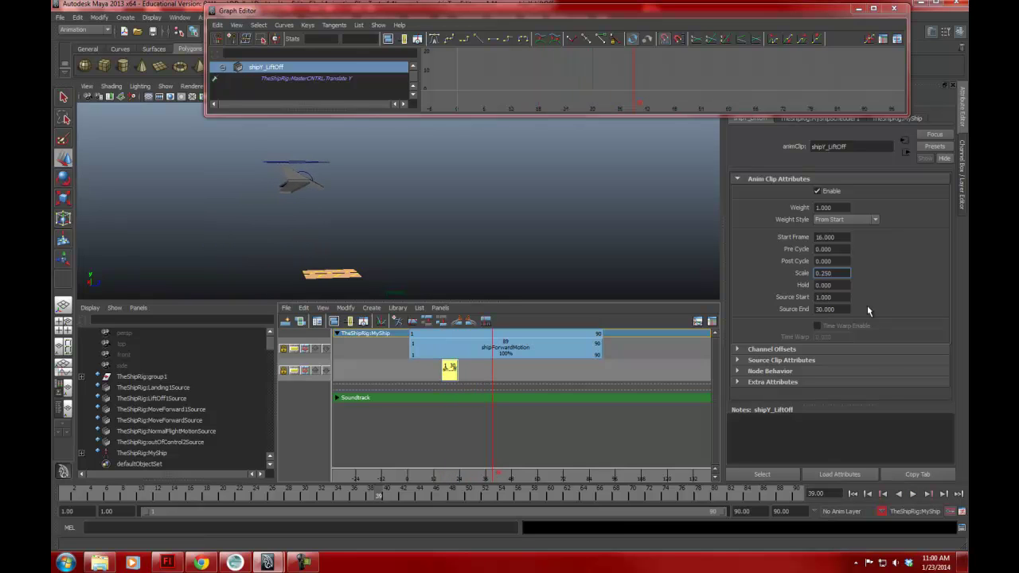
Step: Set the shipY_LiftOff clip's Scale to 1.5 and play the animation to preview the slower lift-off
left_click_drag(841, 272, 803, 276)
type("1.5")
key("Return")
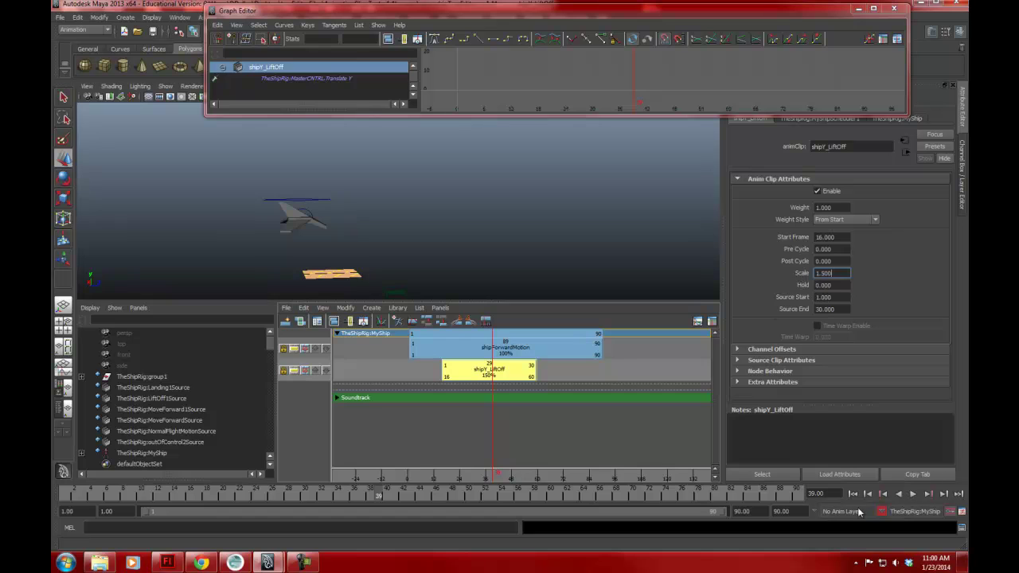
left_click(913, 493)
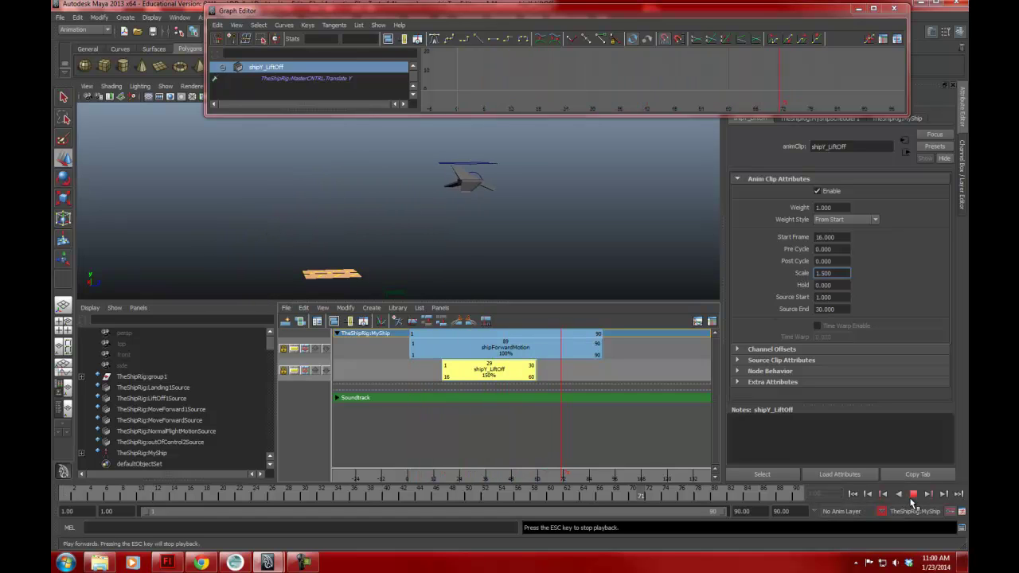
left_click(912, 493)
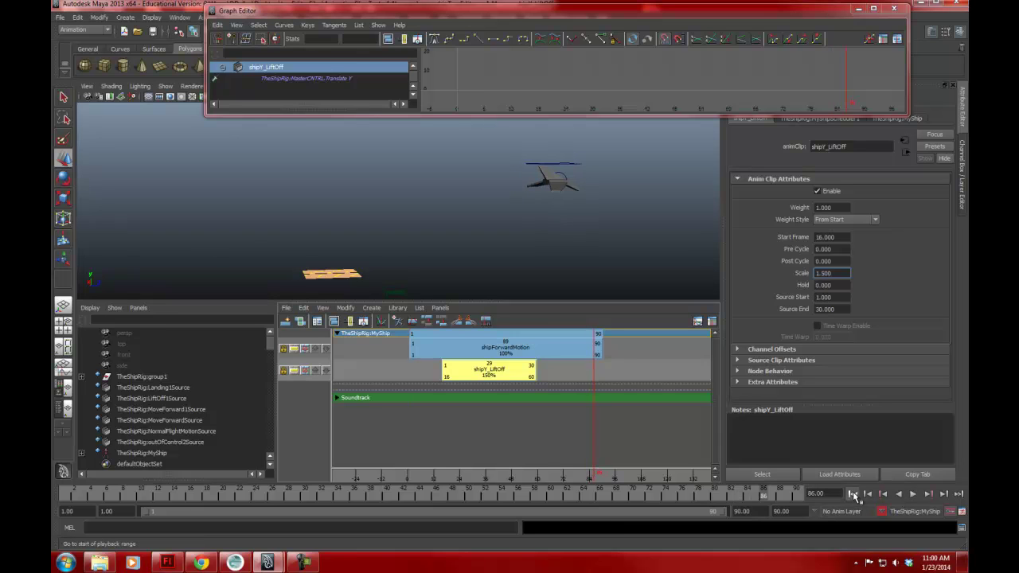
Step: Play the animation from frame 1 and scrub to frame 60, where the shipY_LiftOff clip ends
left_click(852, 494)
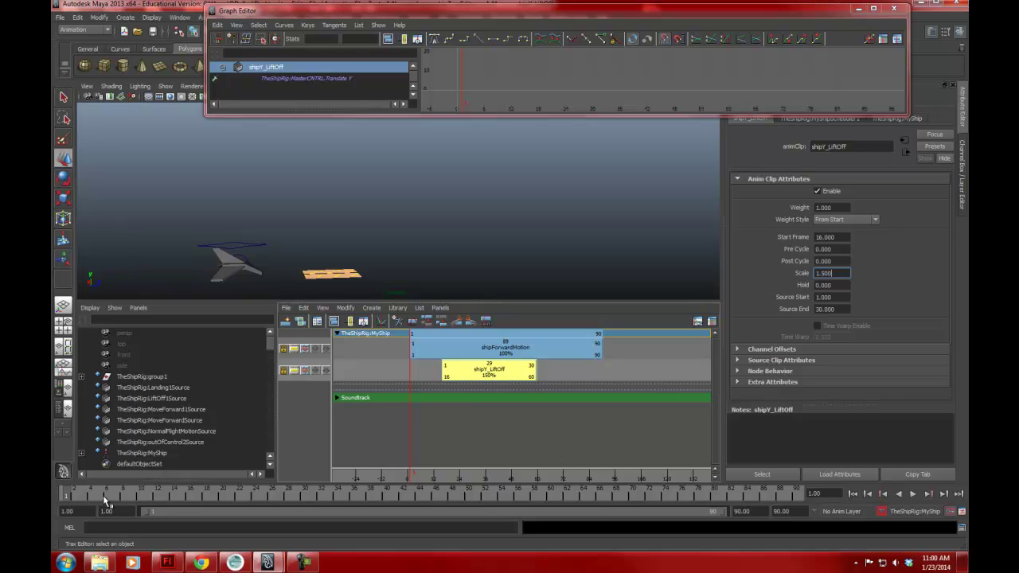
key("alt+v")
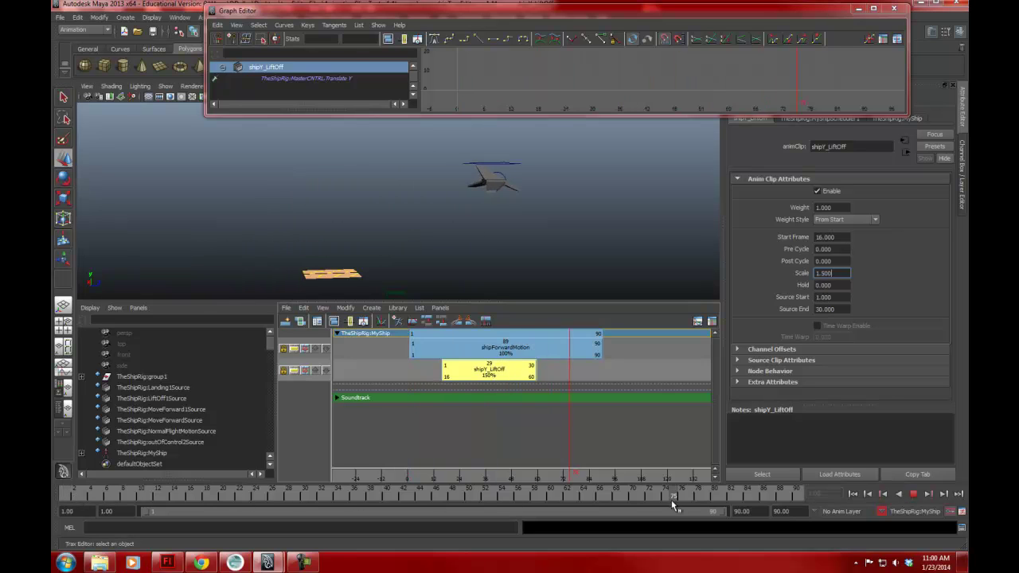
left_click_drag(450, 502, 547, 490)
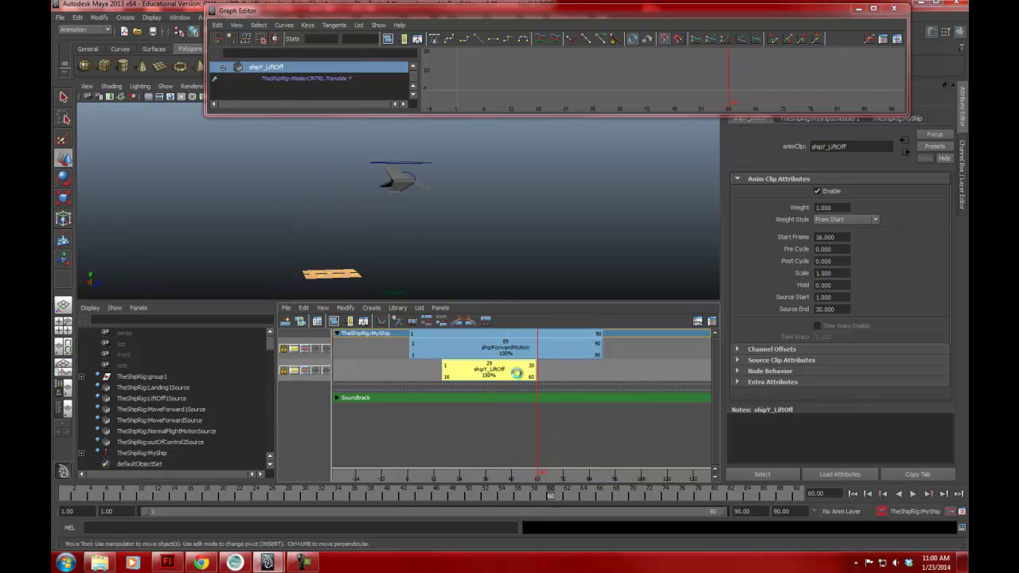
Step: Check the value of the last key on shipY_LiftOff's Translate Y curve, and select the ship's MasterCNTRL
left_click(294, 78)
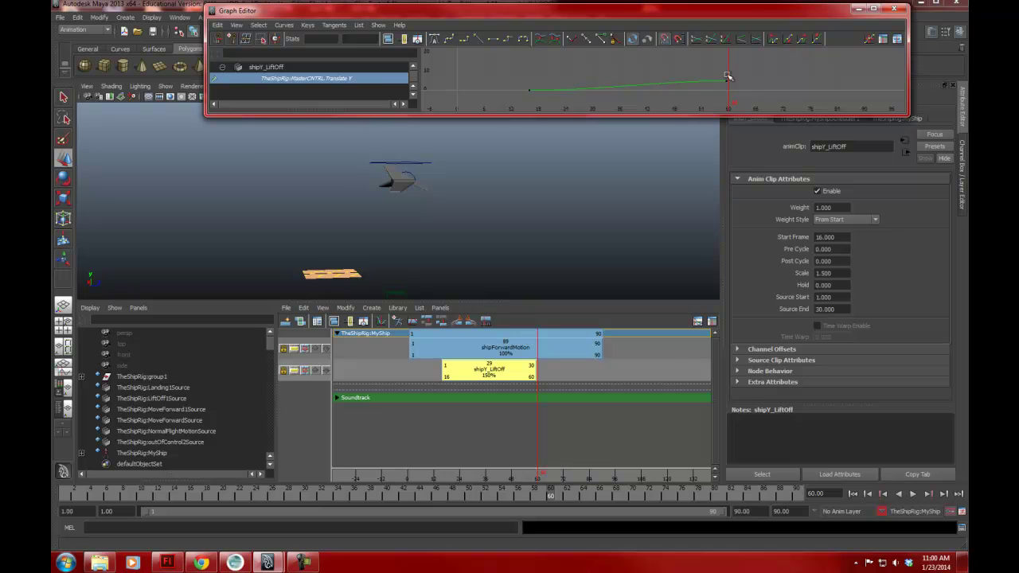
left_click_drag(717, 89, 715, 90)
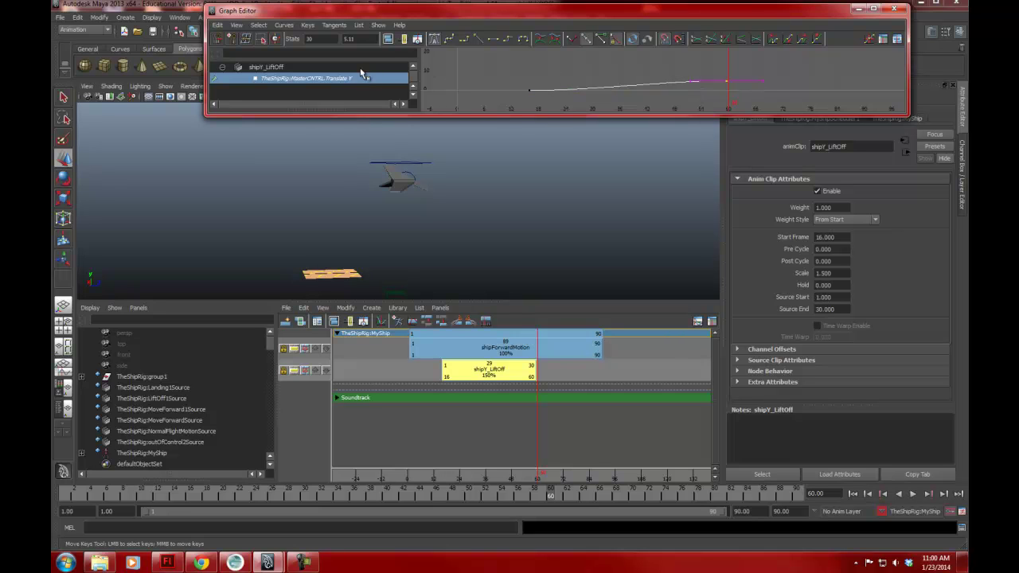
double_click(363, 38)
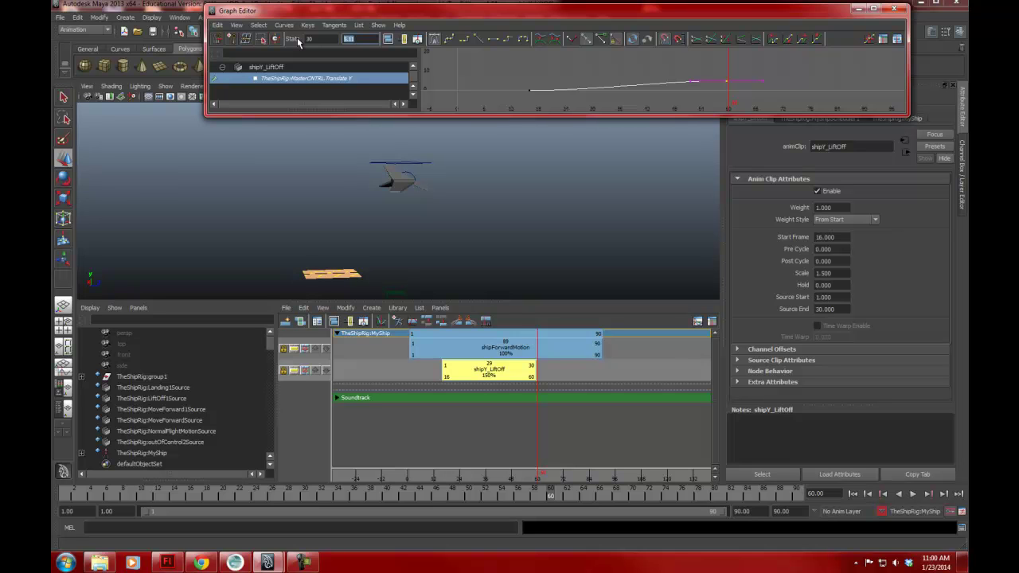
left_click(430, 164)
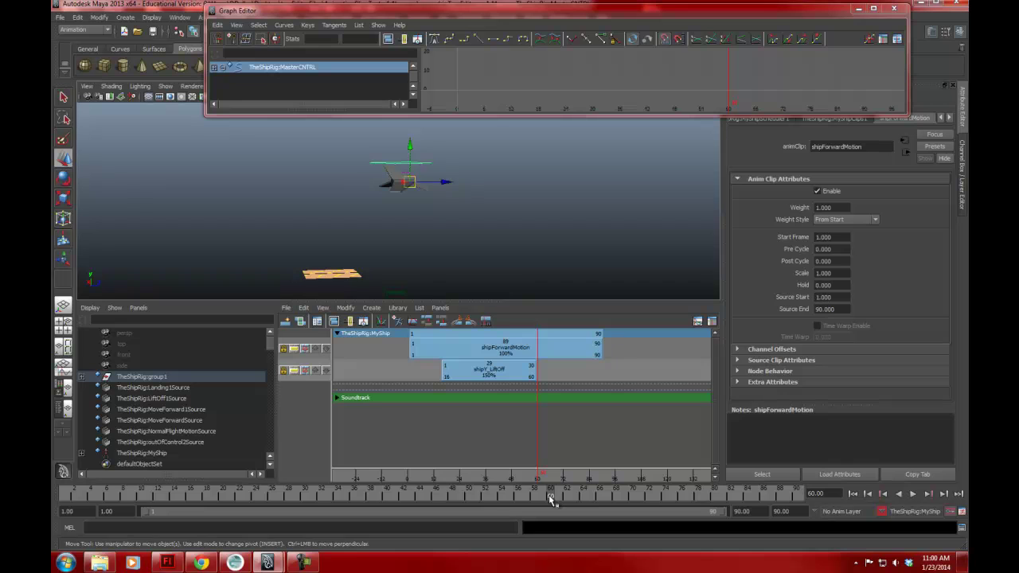
Step: Check MasterCNTRL's Translate Y value at frame 60 in the Channel Box and play the animation from the start
left_click(962, 160)
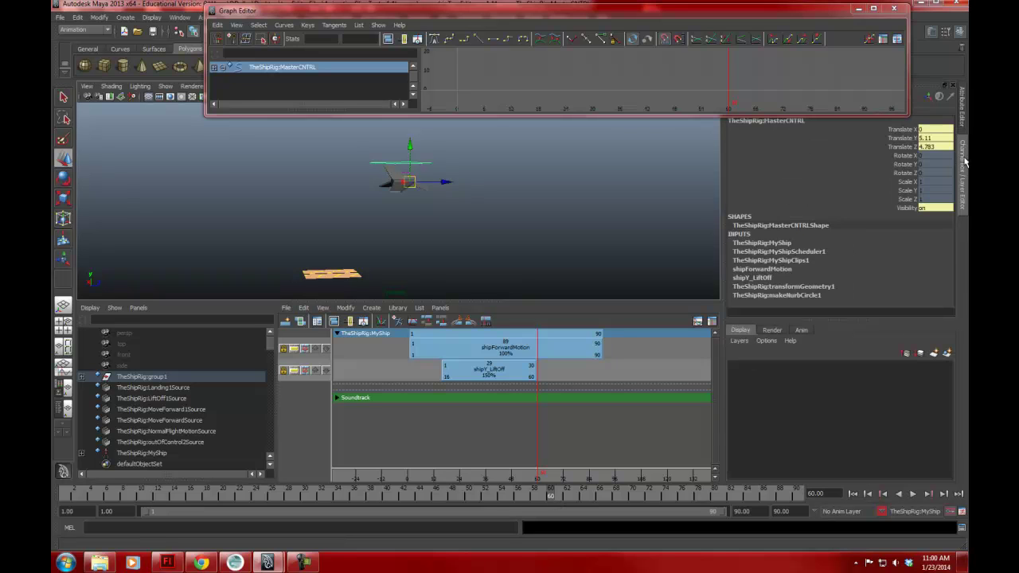
double_click(937, 138)
left_click_drag(555, 500, 53, 490)
left_click(913, 493)
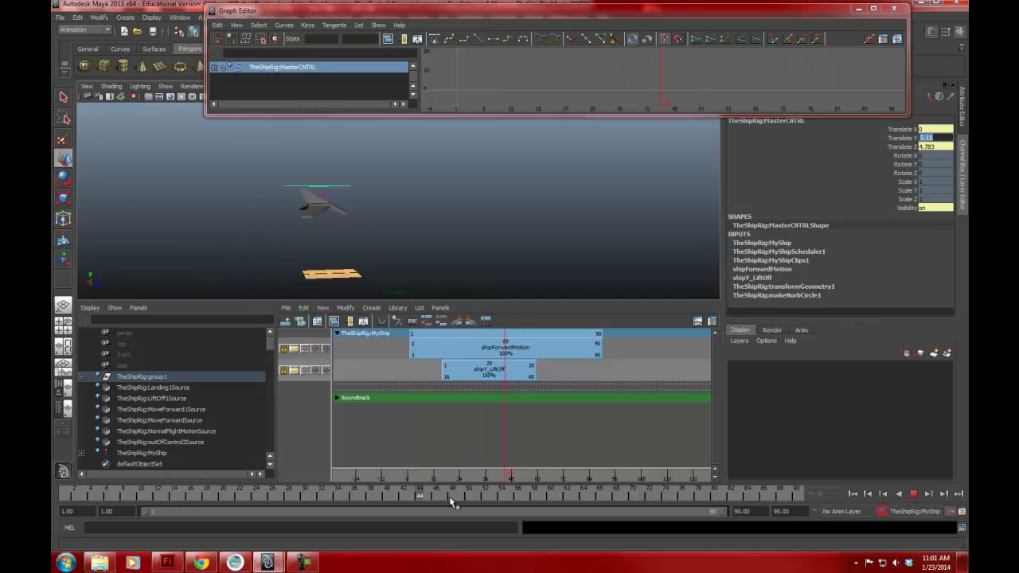
Step: Key the Translate Y channel of the ship's MasterCNTRL at frame 72 with its current value
left_click_drag(448, 501, 628, 503)
left_click(648, 495)
left_click(905, 138)
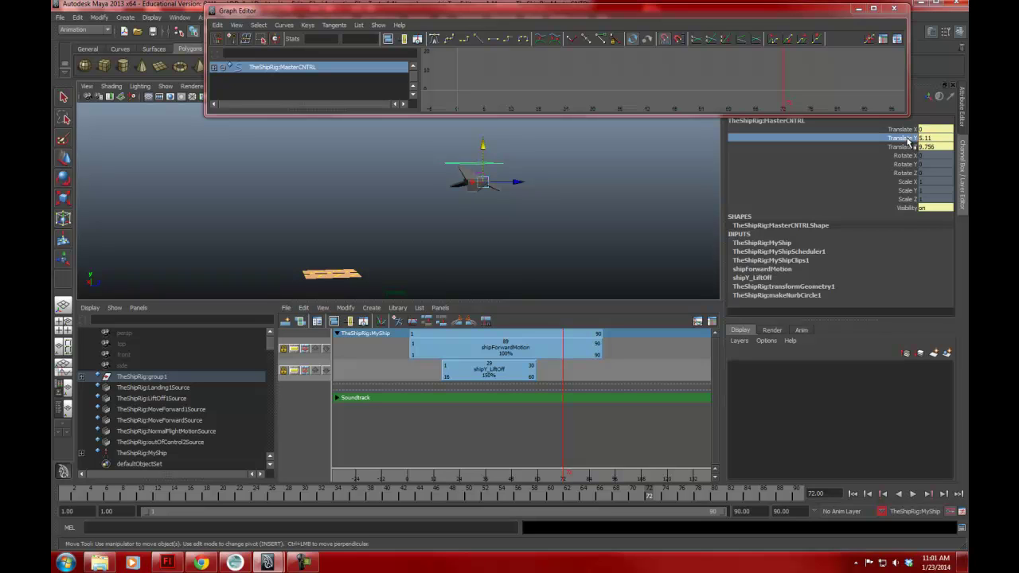
right_click(906, 140)
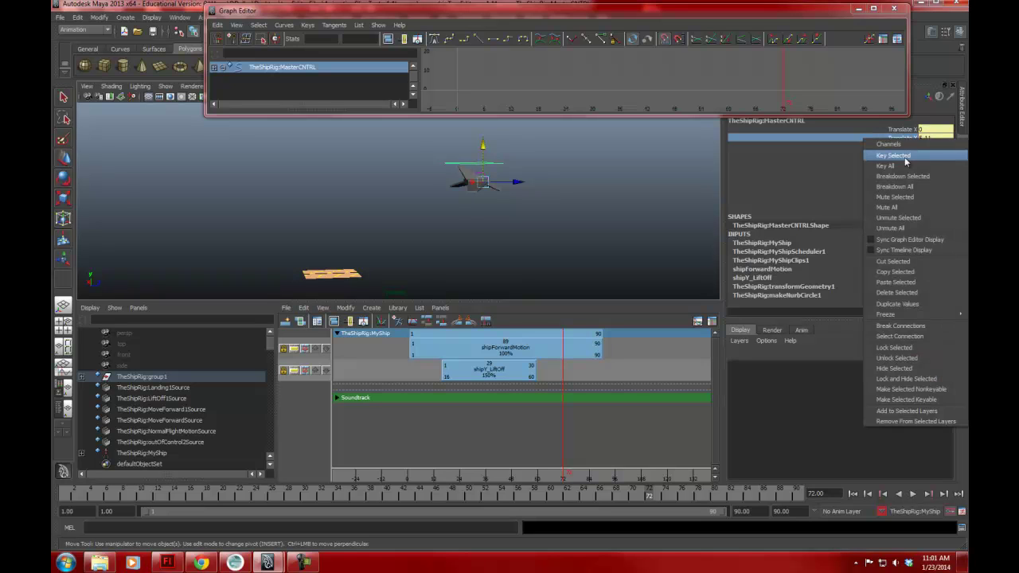
left_click(904, 157)
Step: Set MasterCNTRL's Translate Y to 0 at frame 90 and play the animation to preview the descent
left_click_drag(649, 498, 798, 498)
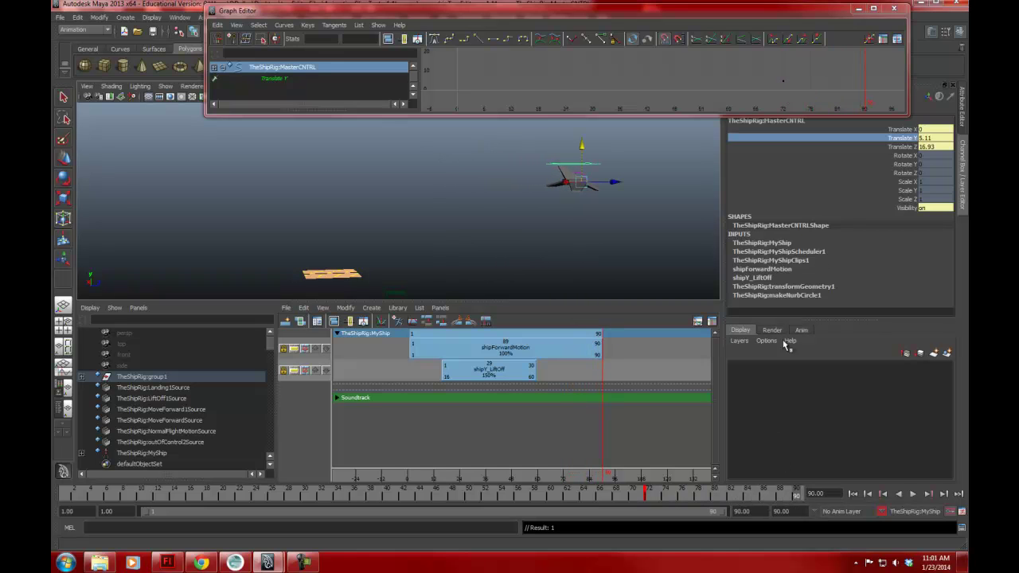
left_click(926, 138)
type("0")
key("Return")
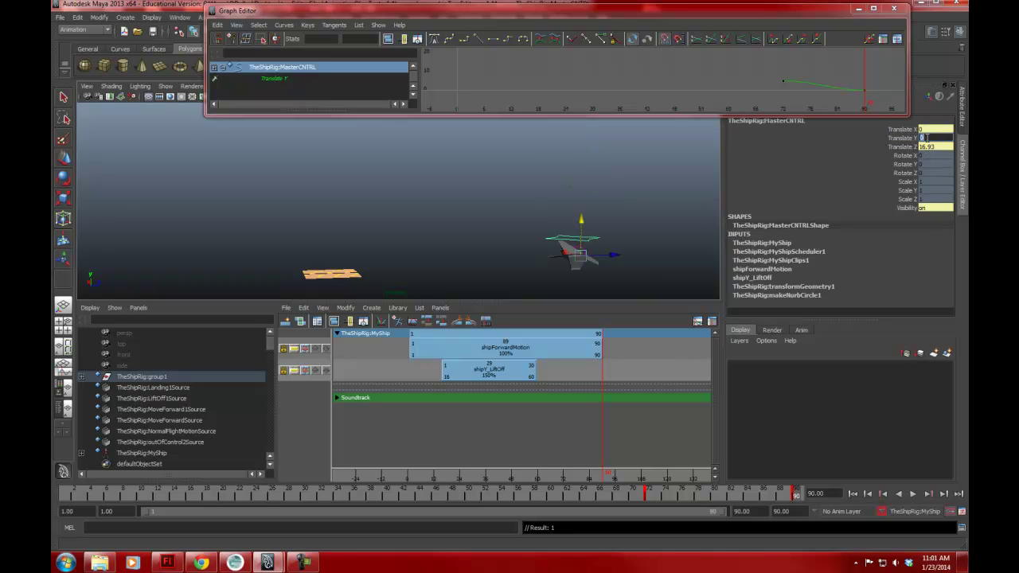
left_click(913, 494)
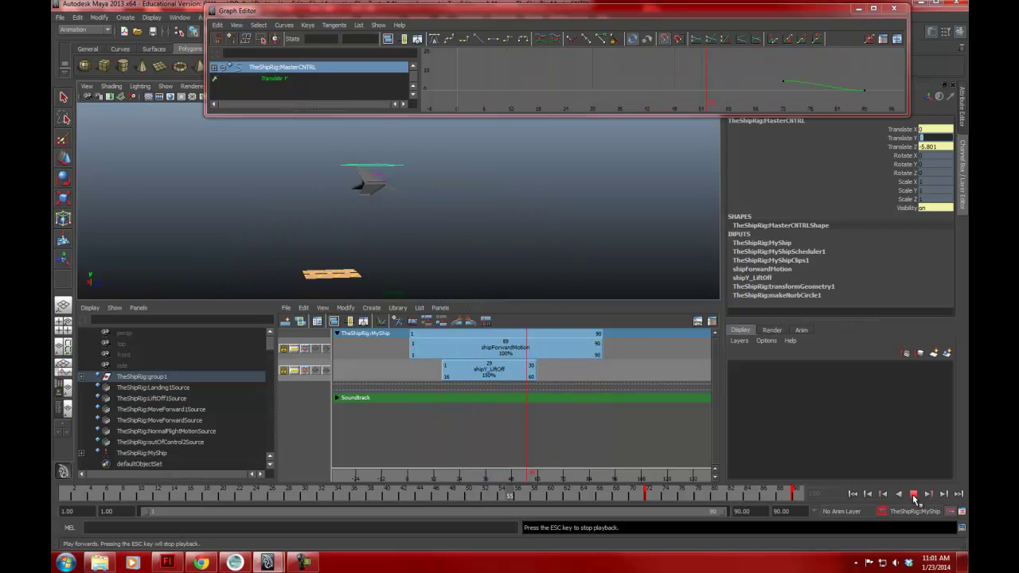
left_click(913, 494)
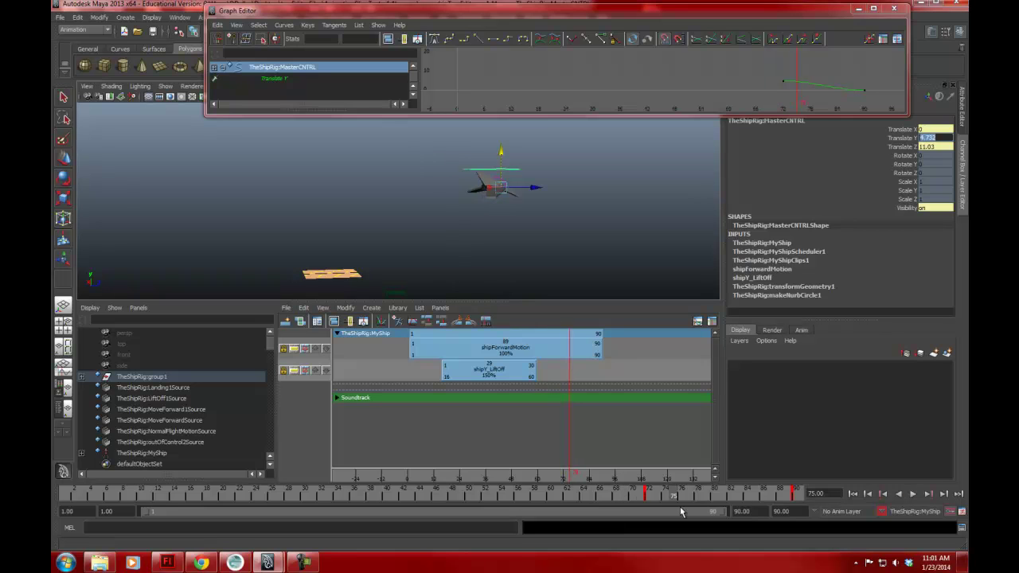
Step: Move the first Translate Y key of the descent to frame 40 and reselect the ship's MasterCNTRL
left_click(649, 496)
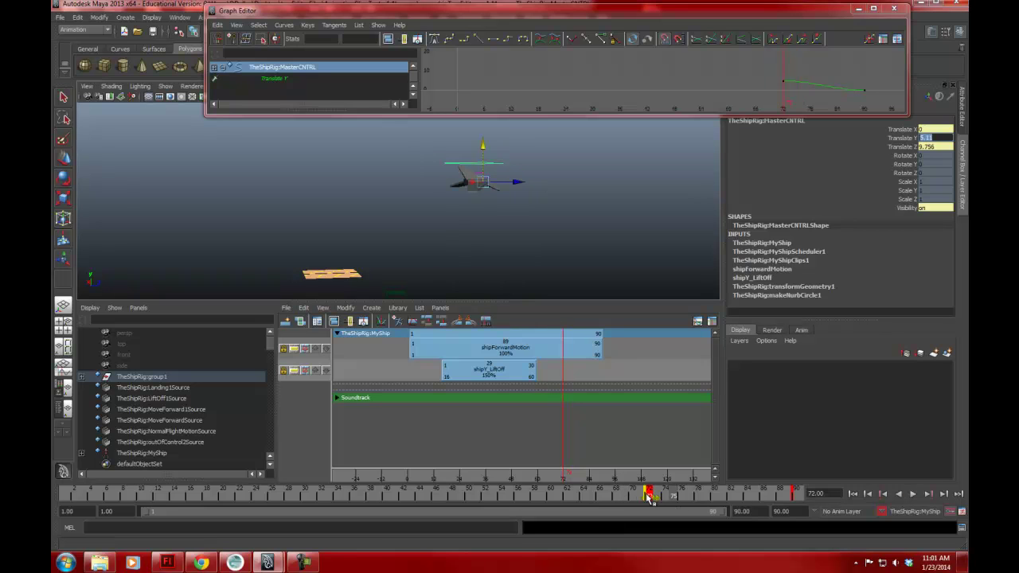
left_click_drag(649, 495, 387, 497)
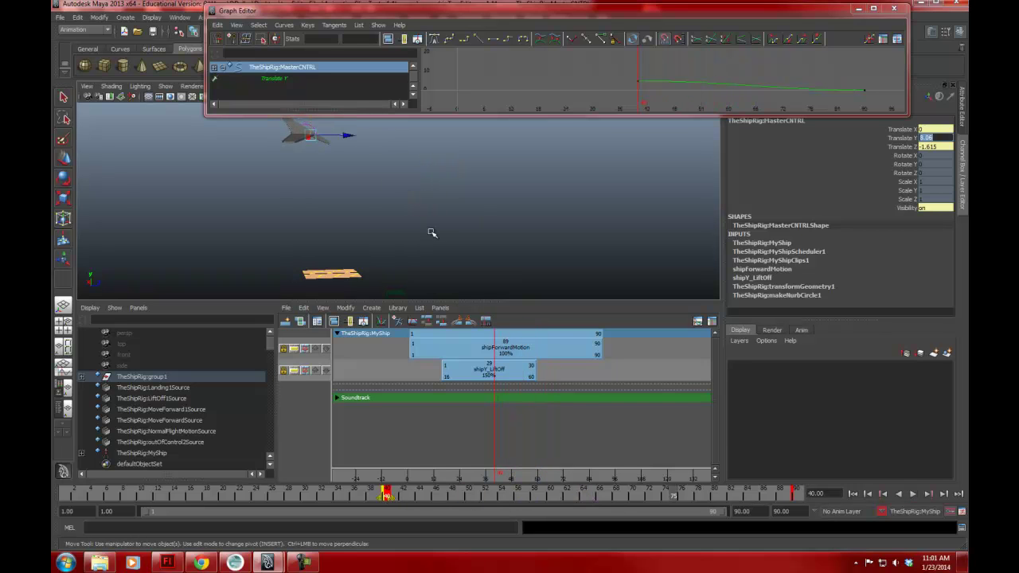
scroll(432, 232, "up", 3)
scroll(432, 232, "down", 5)
left_click(465, 209)
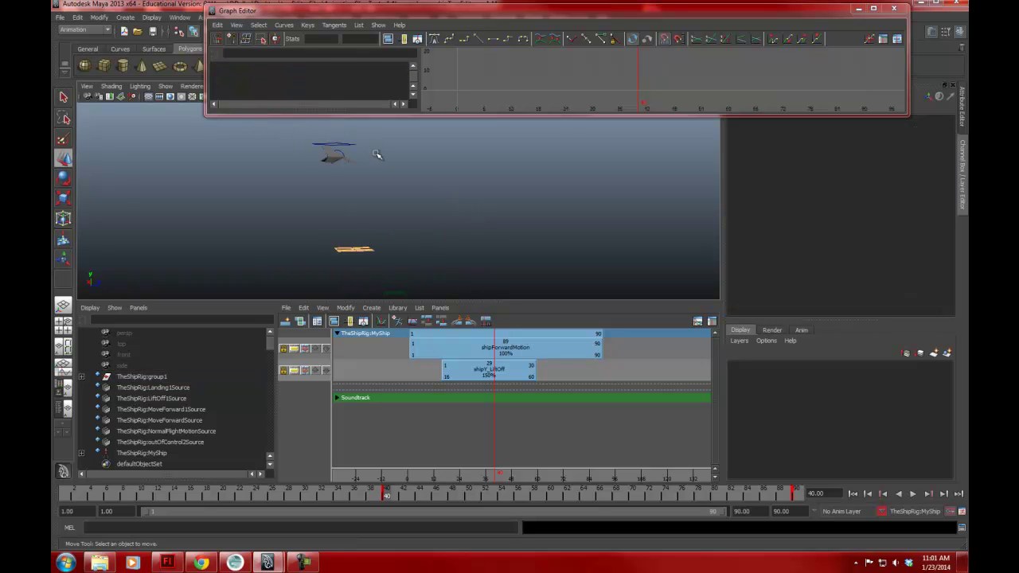
left_click(349, 146)
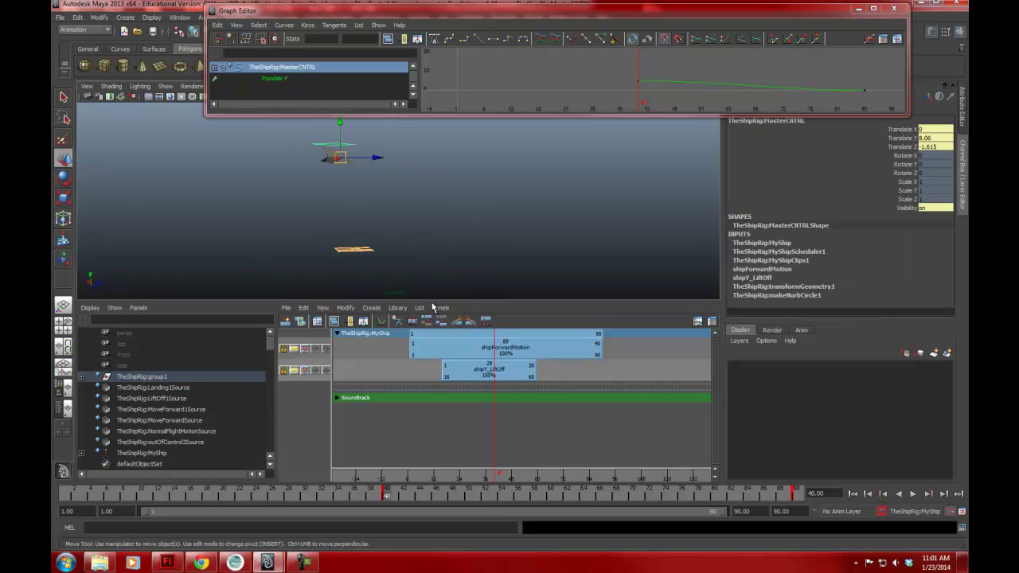
Step: Create an animation clip named shipY_landing from the new keys, using the Animation curve time range
left_click(372, 307)
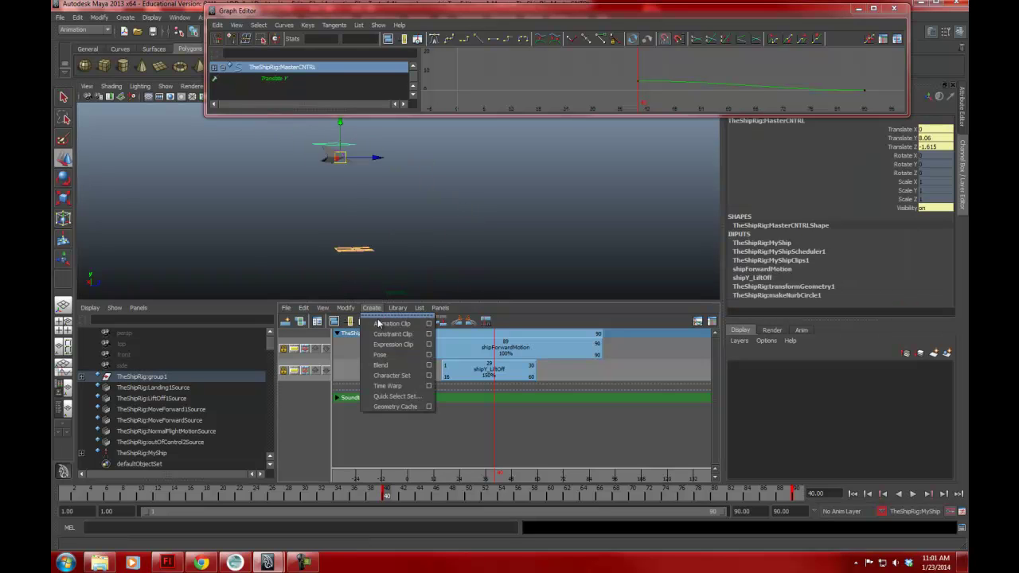
left_click(429, 325)
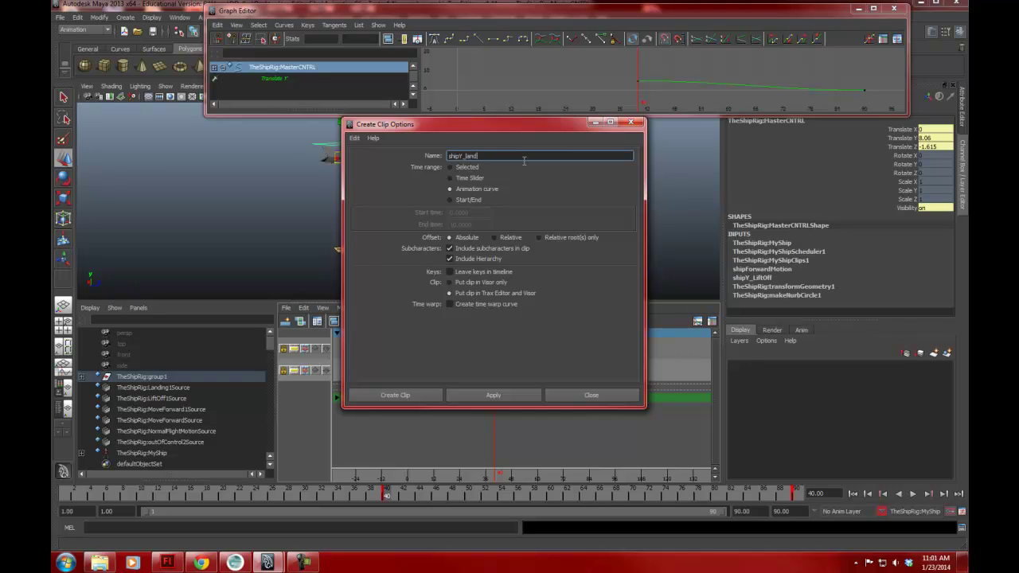
left_click(392, 394)
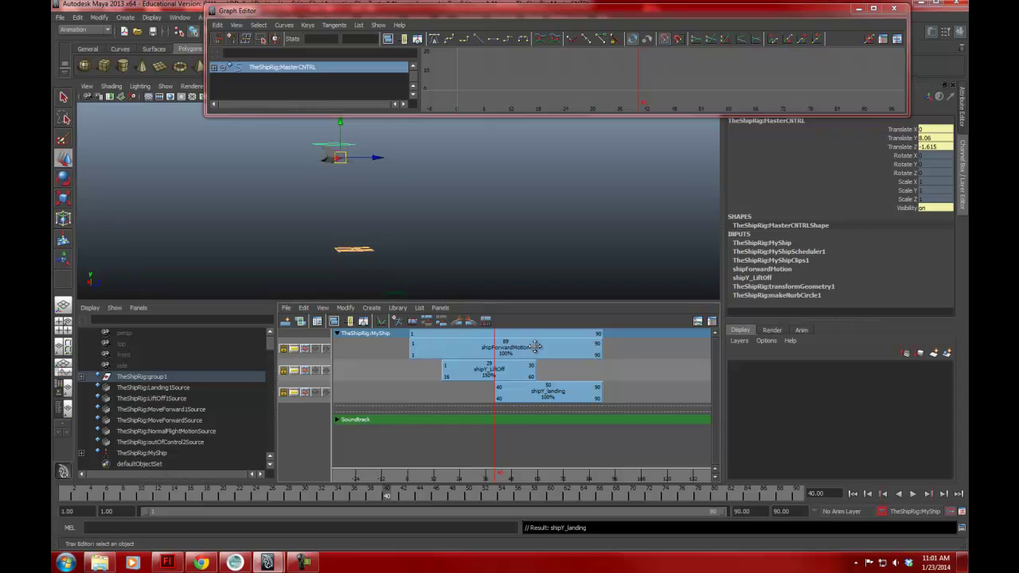
Step: Move the shipY_landing clip to start at frame 90 and extend the playback range to frame 200
left_click_drag(530, 396, 638, 403)
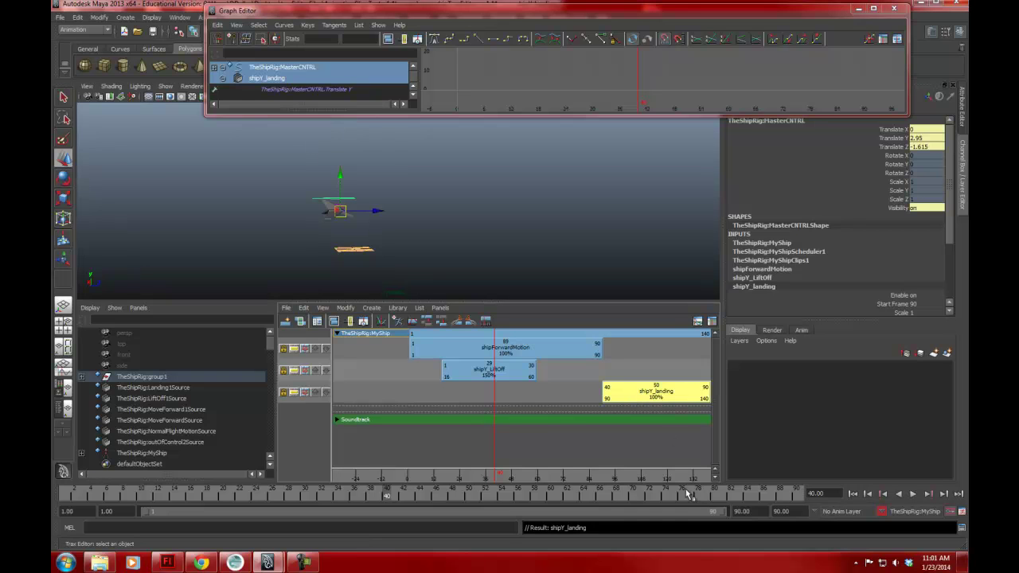
right_click_drag(691, 451, 660, 436, "alt")
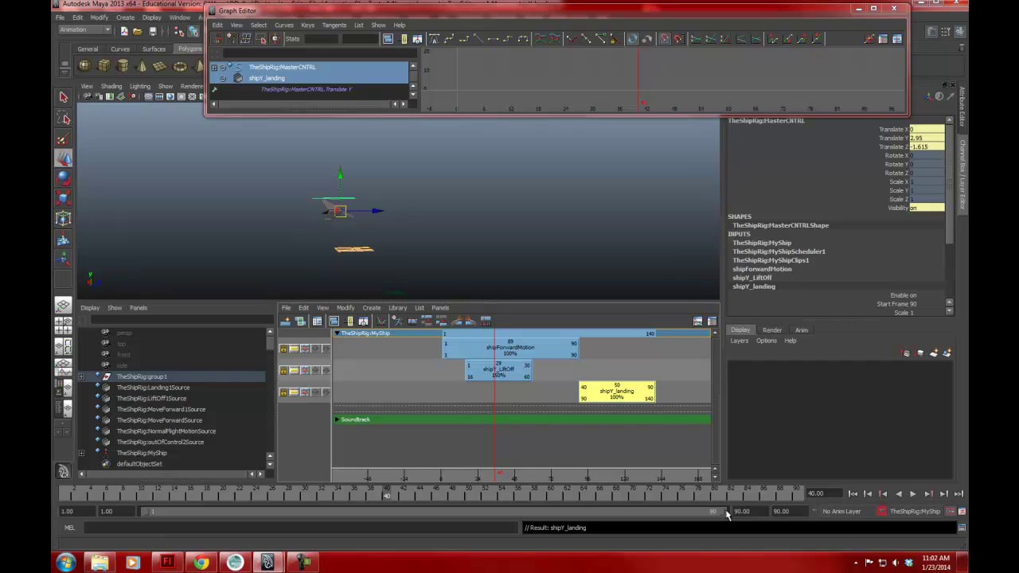
type("00")
key("Return")
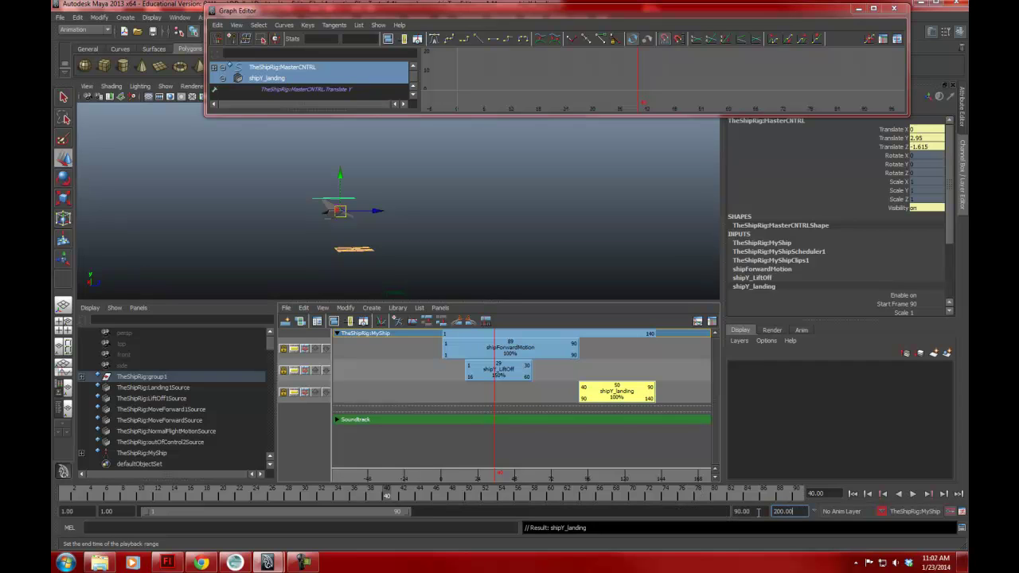
left_click_drag(406, 511, 718, 514)
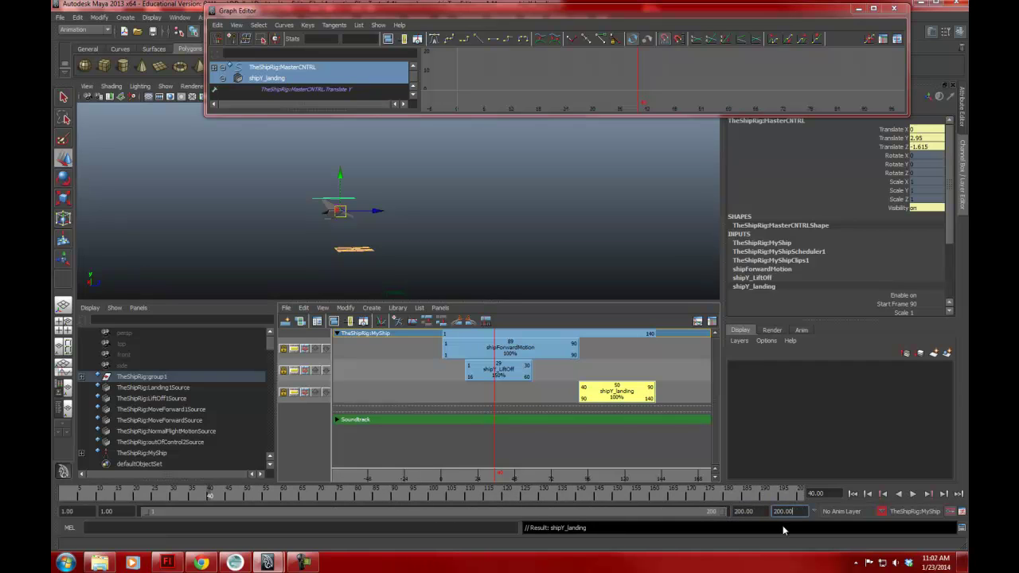
Step: Play the animation from frame 1 to preview the landing, and save the scene
left_click(853, 494)
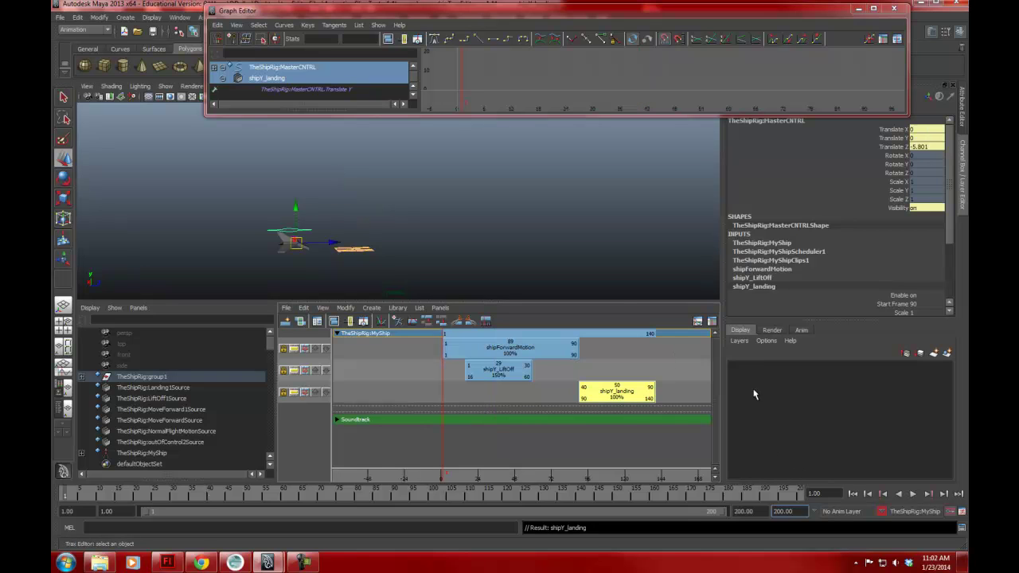
left_click(913, 493)
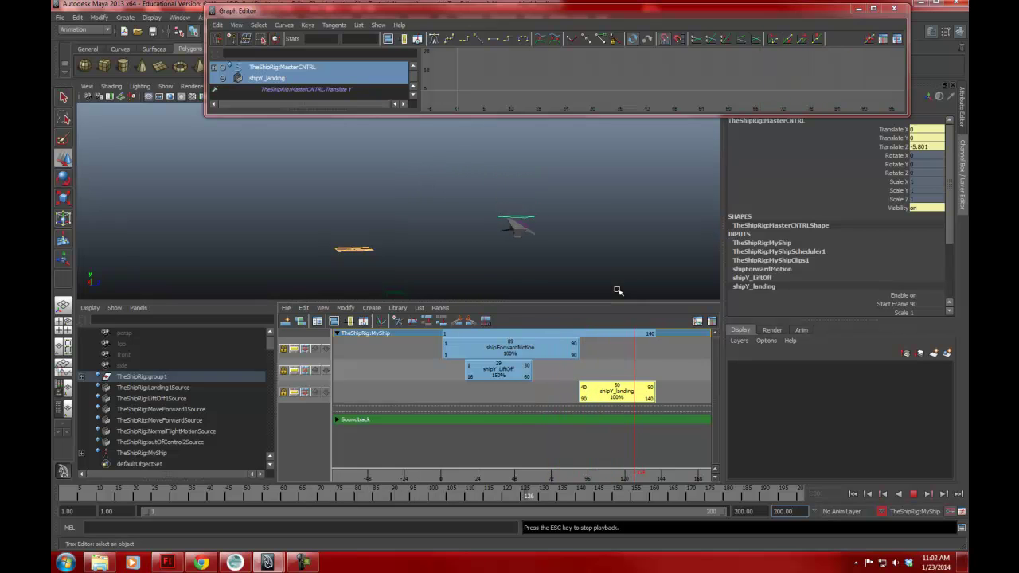
left_click(912, 495)
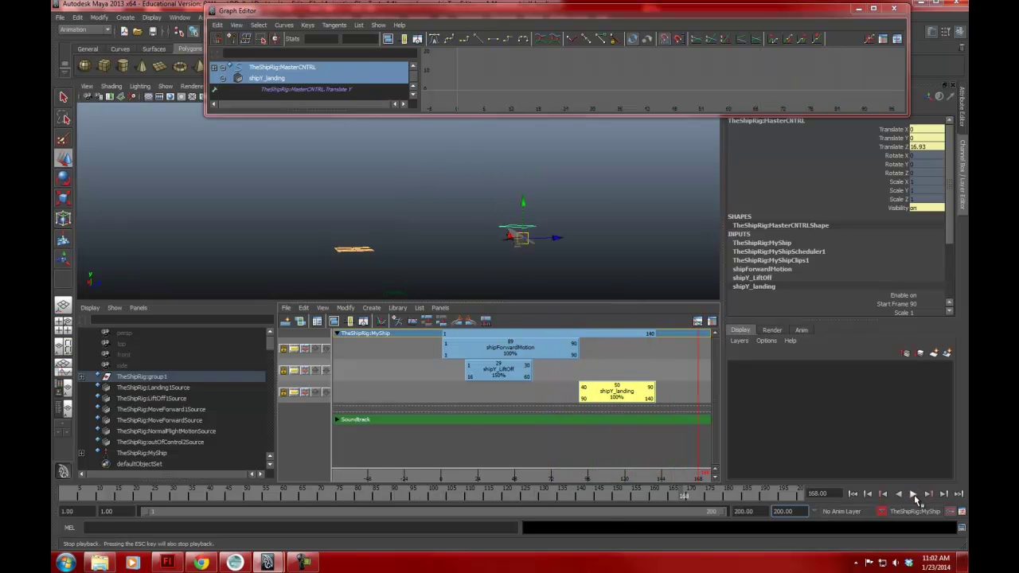
left_click(60, 16)
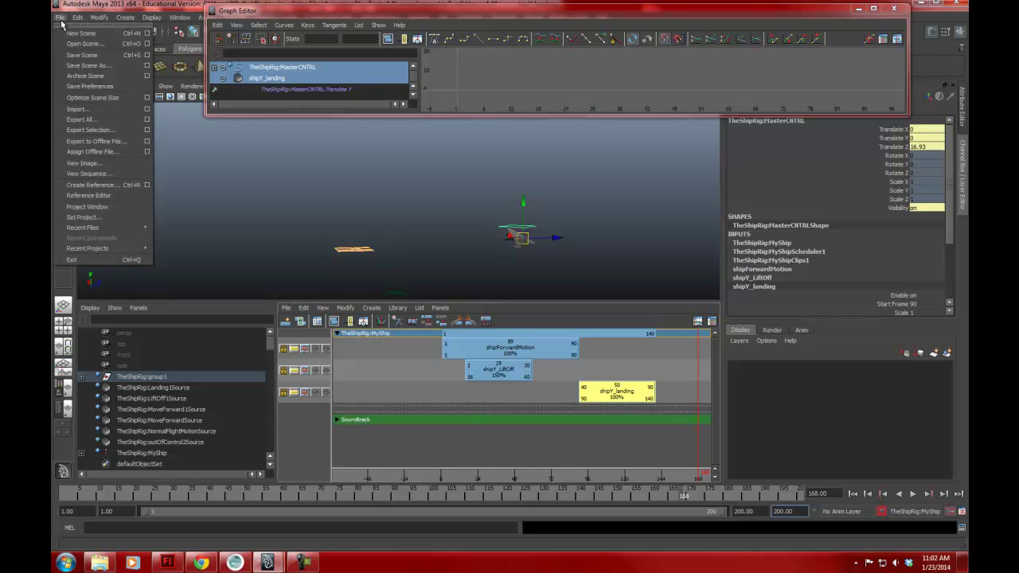
left_click(85, 55)
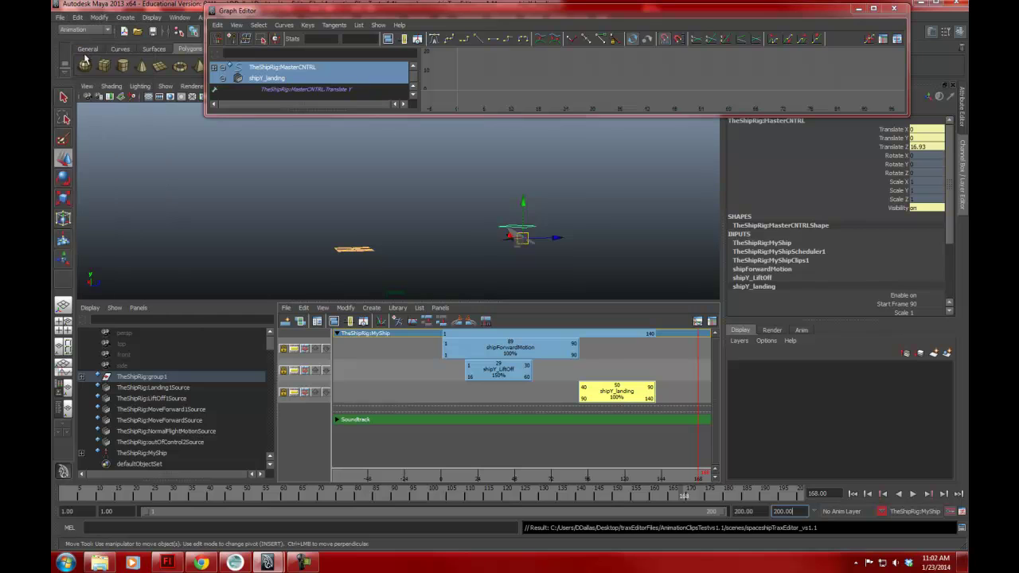
Step: Try starting the shipY_landing clip at frame 33 and the shipY_LiftOff clip at frame 6, and play the animation
left_click(632, 393)
left_click_drag(611, 393, 493, 370)
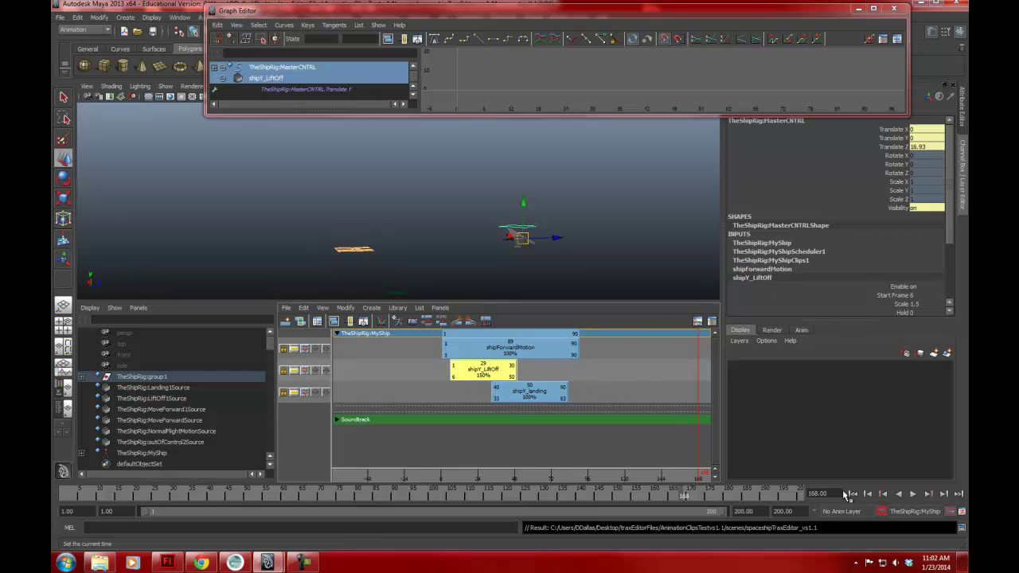
key("alt+v")
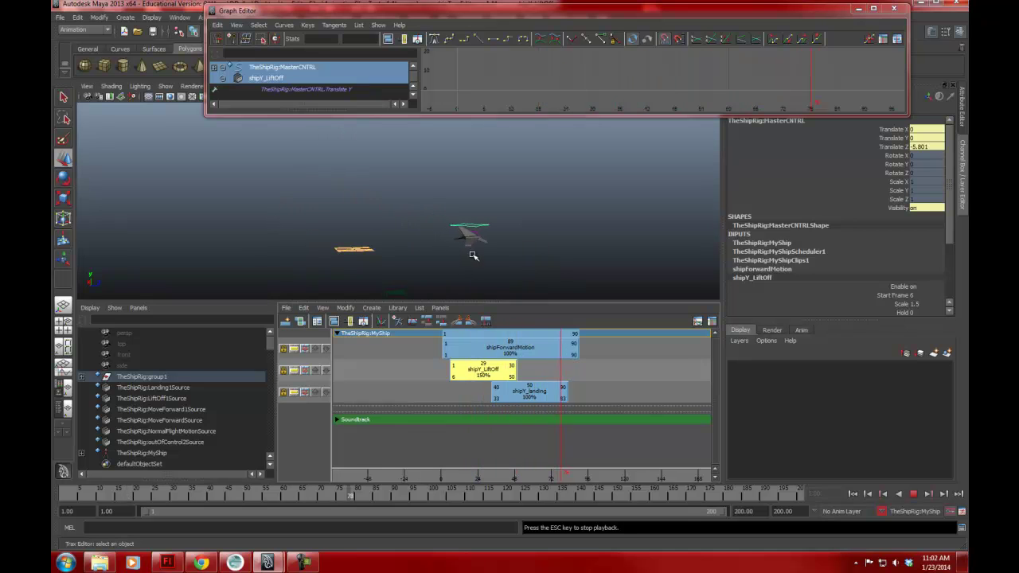
left_click(914, 494)
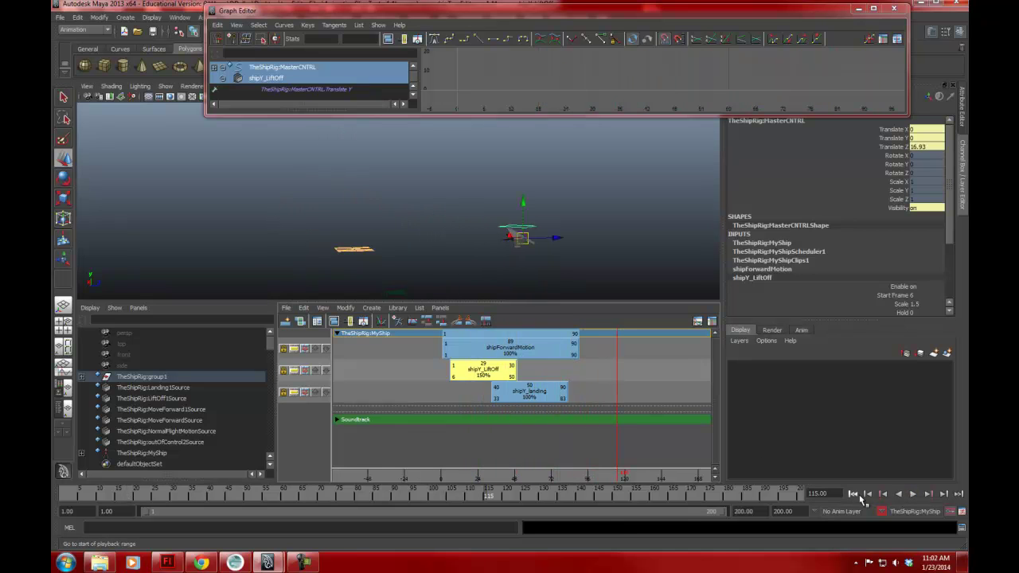
Step: Place the shipY_landing clip at start frame 89 and the shipY_LiftOff clip at start frame -43, and return to frame 1
left_click_drag(529, 396, 617, 398)
left_click_drag(491, 374, 417, 377)
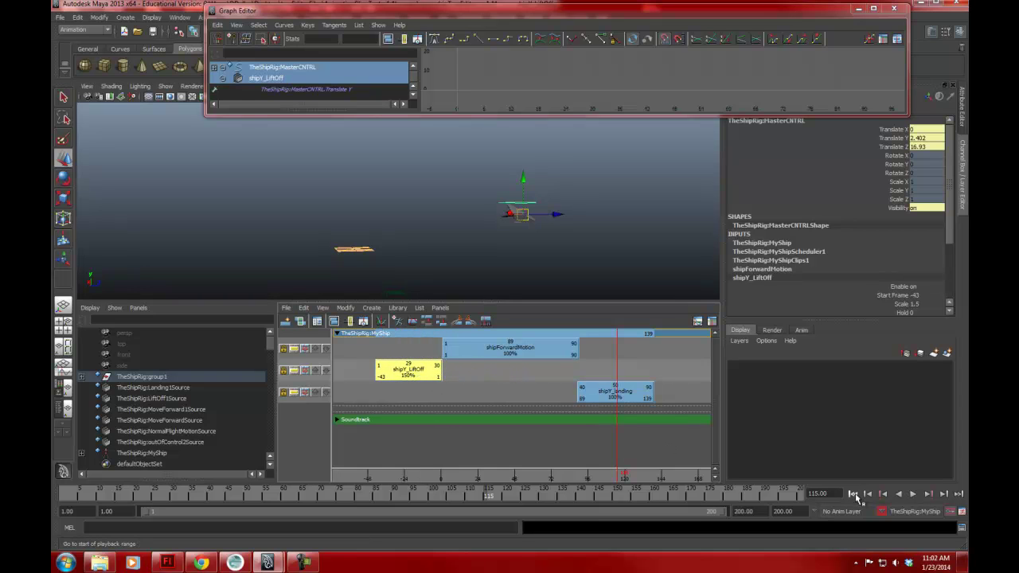
left_click(852, 494)
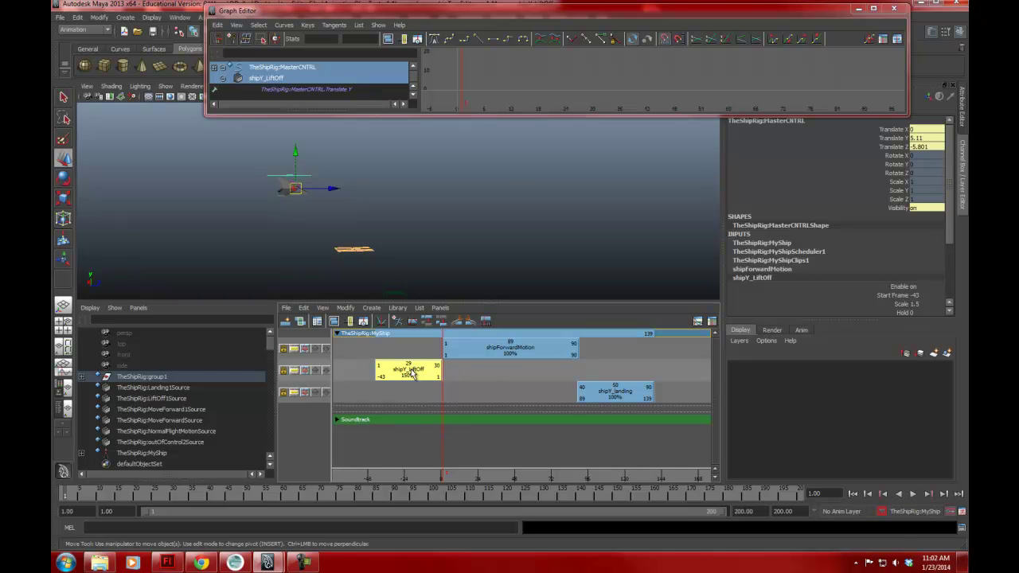
Step: Select all three clips and shift them together so shipY_LiftOff starts at frame 2 and shipForwardMotion at frame 46
left_click(477, 348, "shift")
left_click(614, 393, "shift")
key("f")
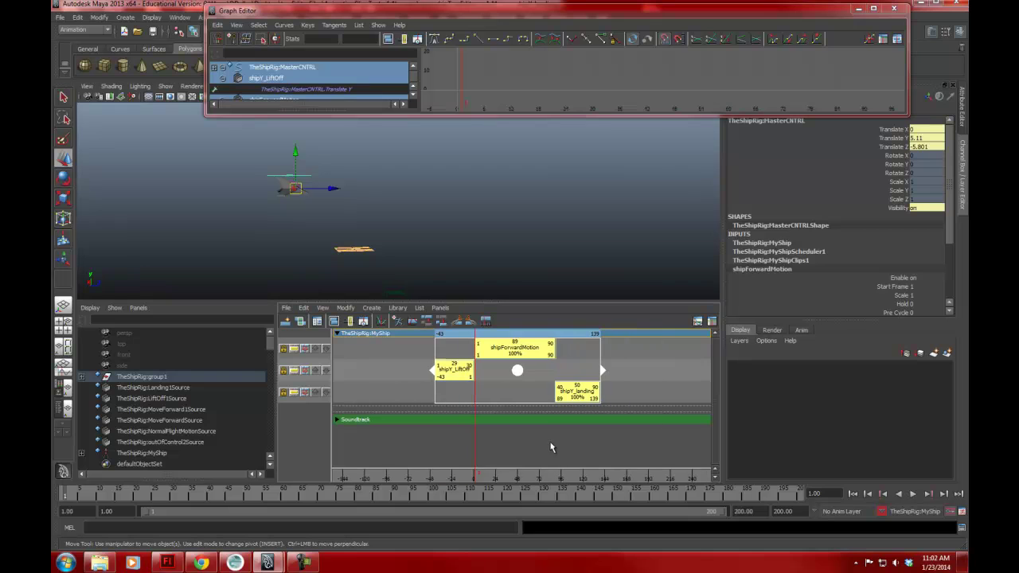
scroll(547, 446, "down", 2)
left_click_drag(521, 374, 548, 378)
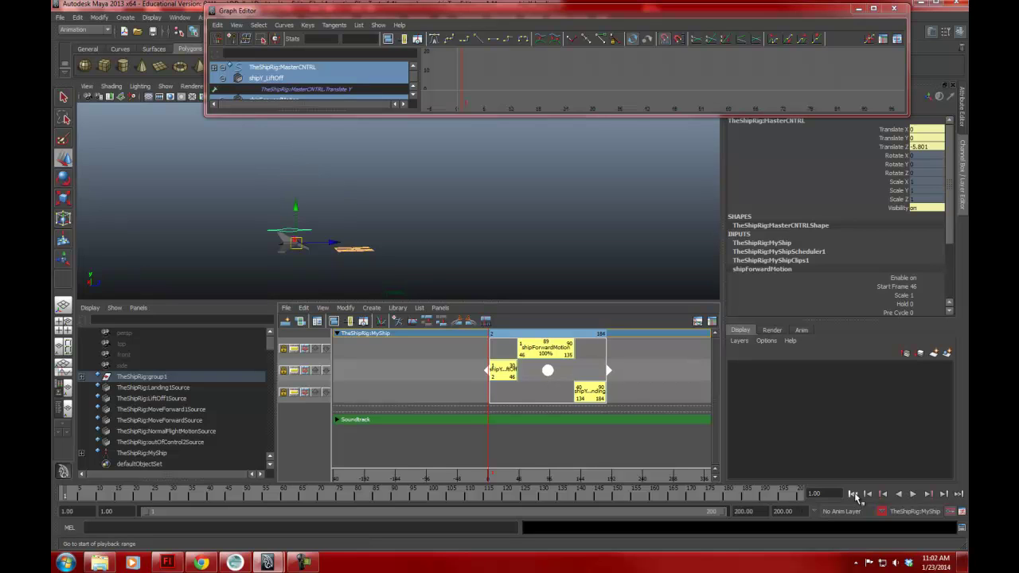
Step: Play the lift-off, forward and landing sequence, return to frame 1, and clear the selection
left_click(913, 494)
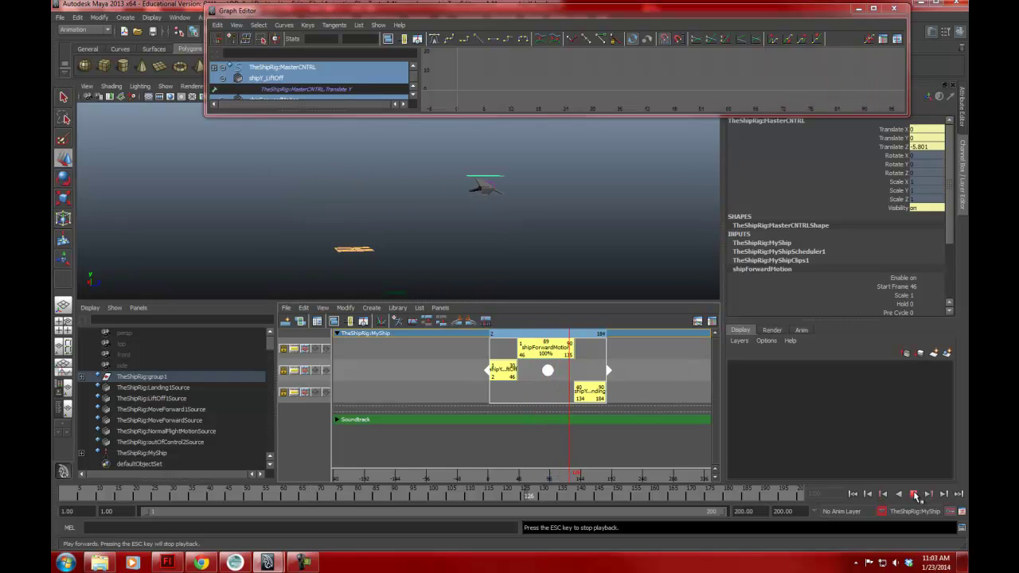
left_click(913, 494)
left_click(853, 495)
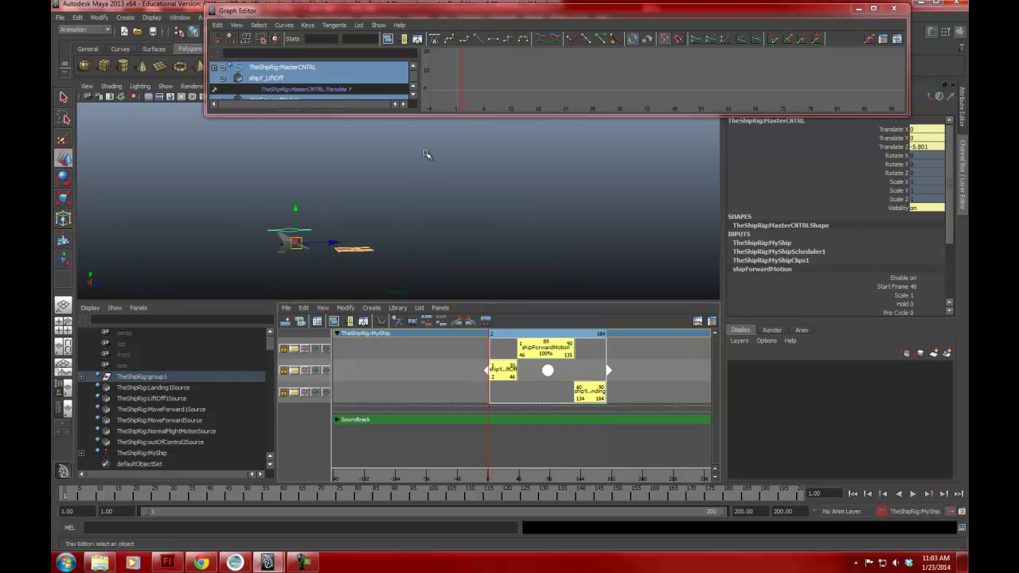
left_click(524, 425)
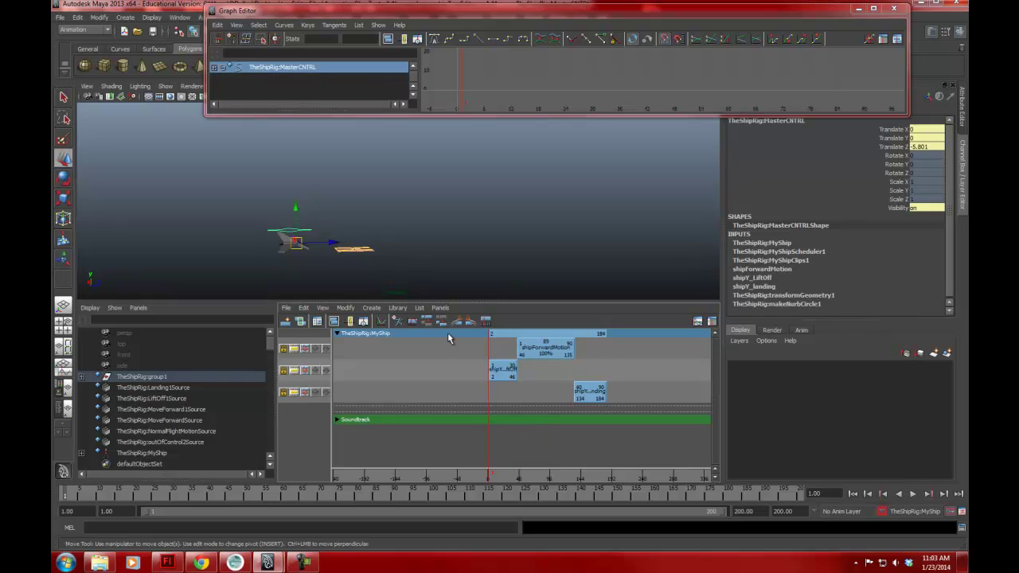
left_click(335, 228)
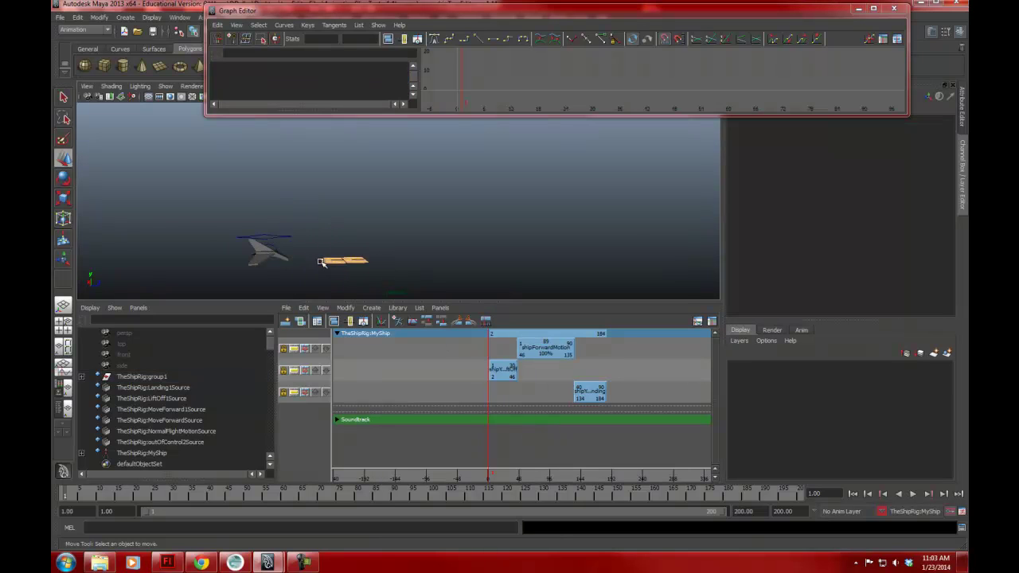
Step: Select the ship's RotateCNTRL control and key its Rotate X, Y and Z channels at frame 1
left_click(277, 248)
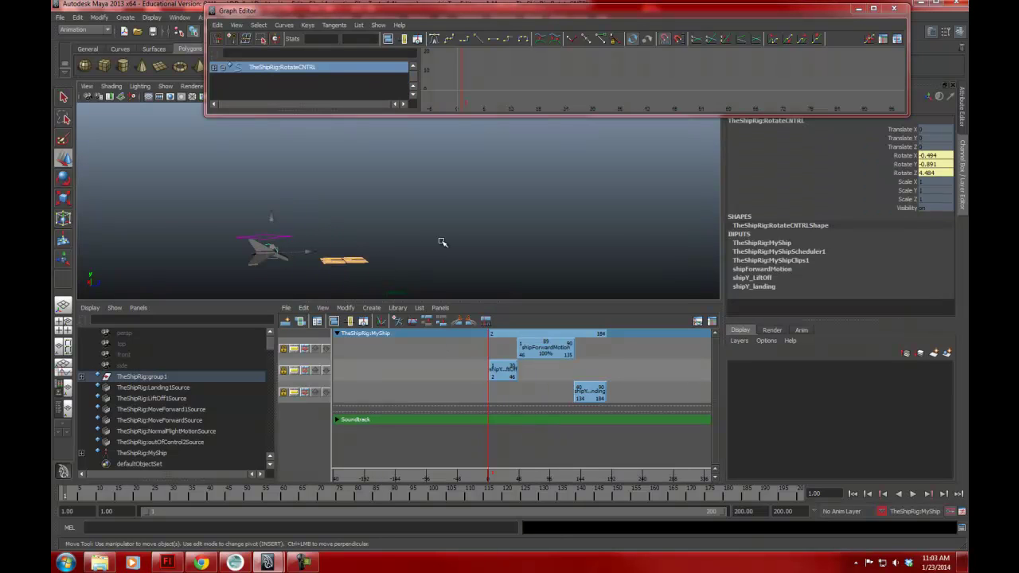
key("e")
left_click(907, 164)
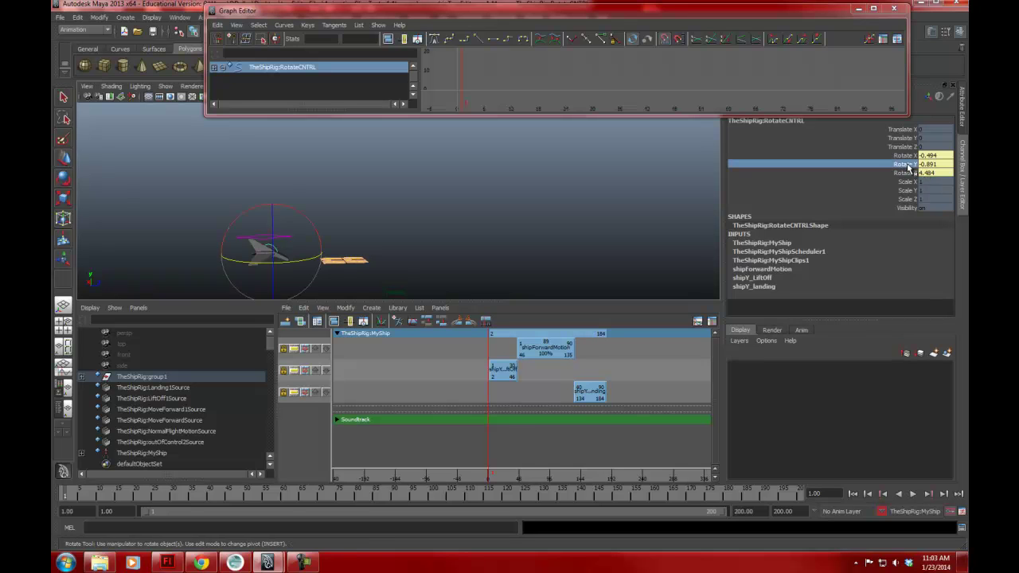
left_click(907, 156)
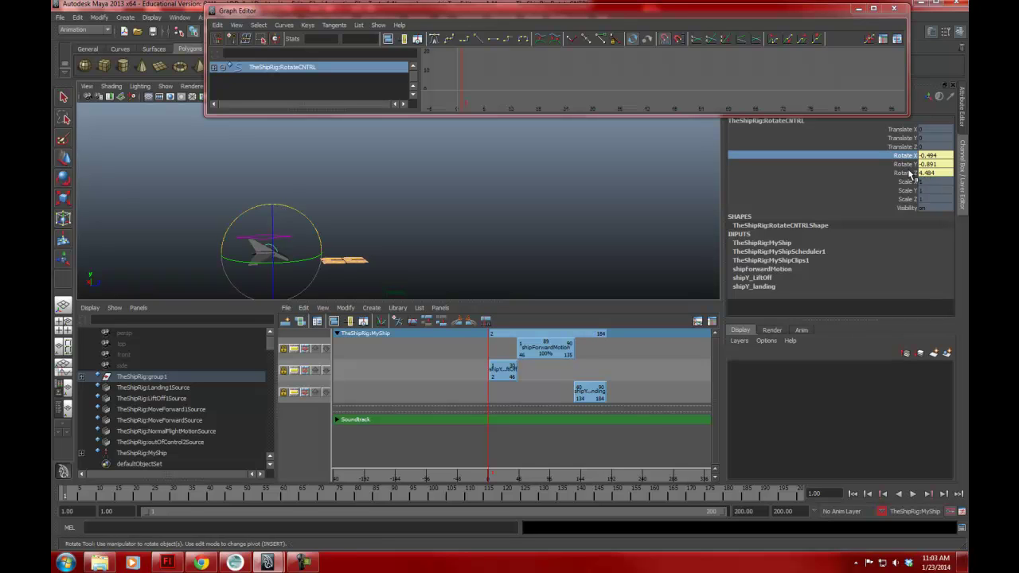
left_click(908, 173, "shift")
left_click(67, 182)
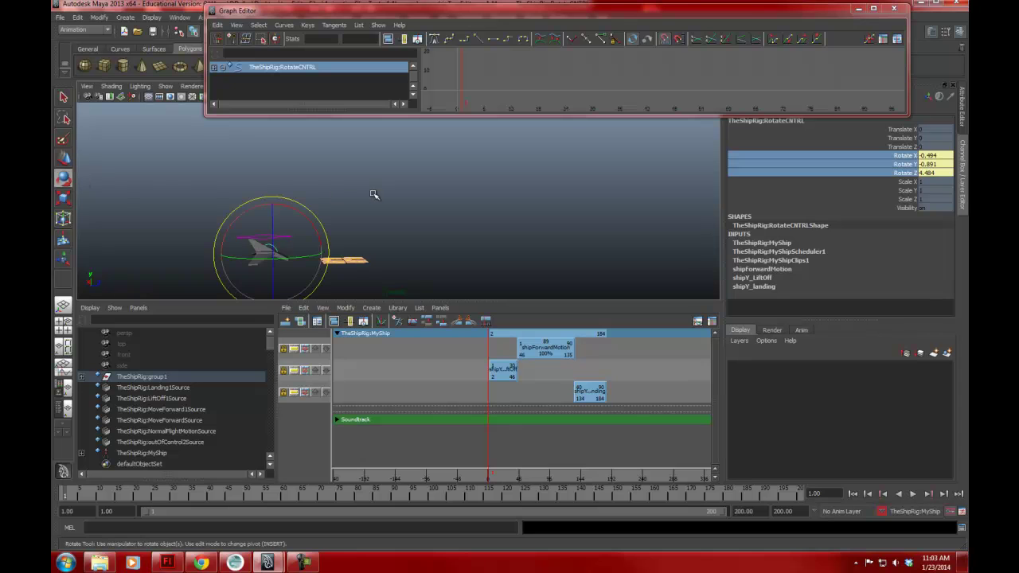
left_click_drag(480, 217, 455, 237, "alt")
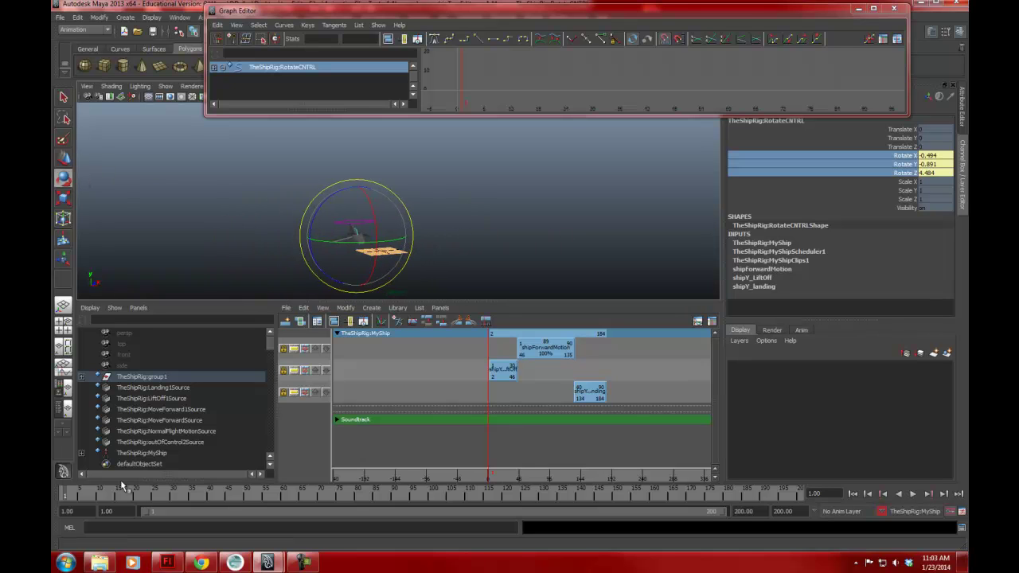
right_click(906, 171)
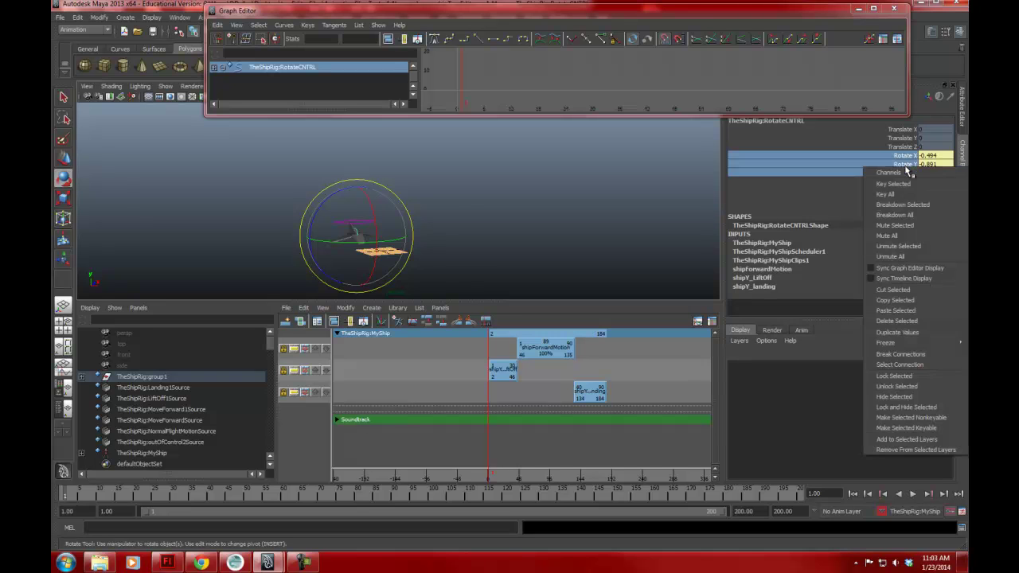
left_click(895, 183)
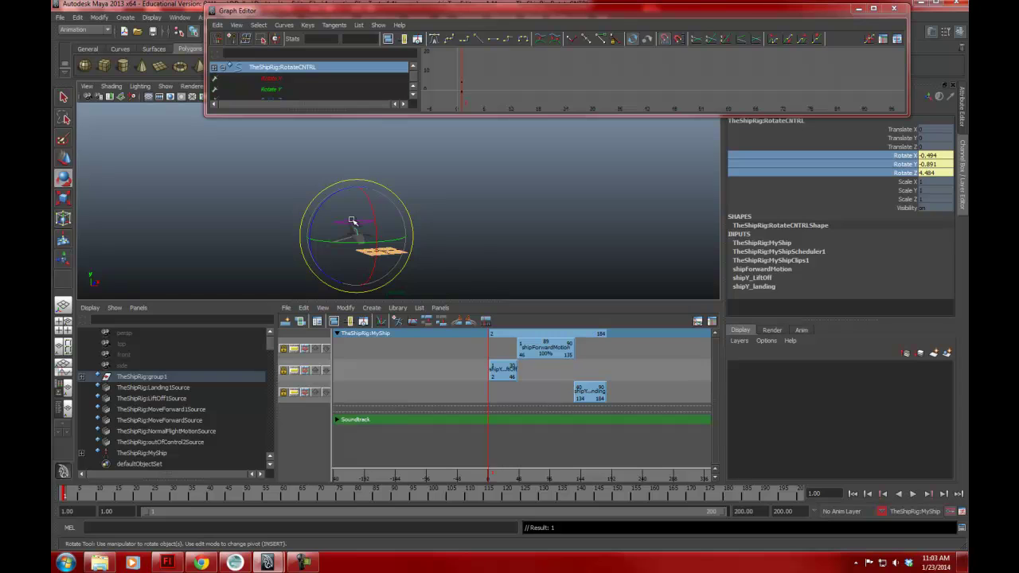
Step: Rotate RotateCNTRL into different banking poses and key them at about frame 30, frame 50 and frame 73
left_click_drag(69, 499, 190, 495)
left_click_drag(353, 195, 305, 163)
key("s")
left_click_drag(177, 494, 245, 494)
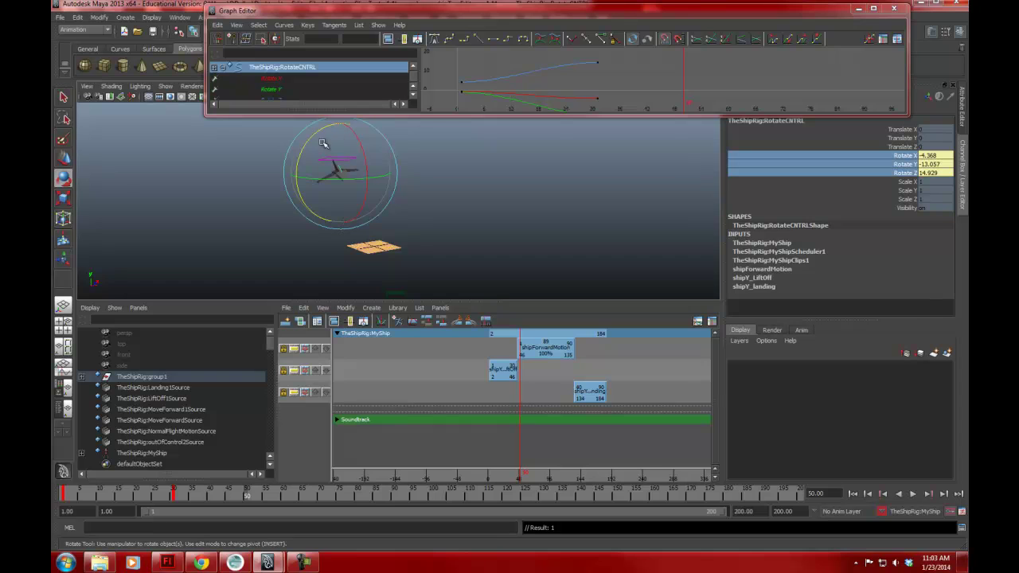
left_click_drag(362, 161, 338, 132)
left_click_drag(261, 495, 331, 495)
left_click(363, 134)
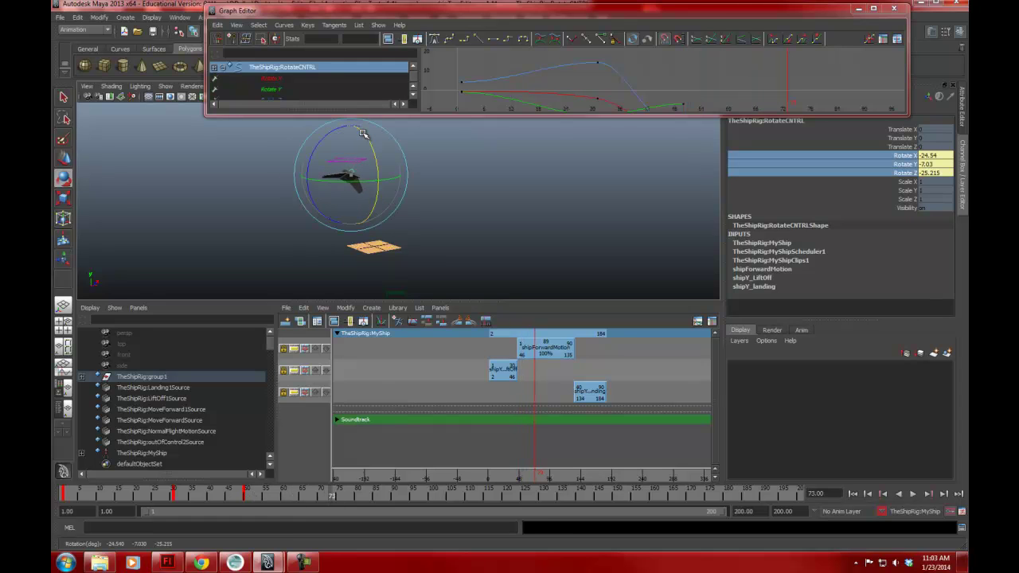
left_click_drag(365, 139, 345, 178)
Step: Tilt RotateCNTRL further and key its rotation at frame 112, about frame 145, frame 160 and frame 181
left_click_drag(339, 499, 477, 496)
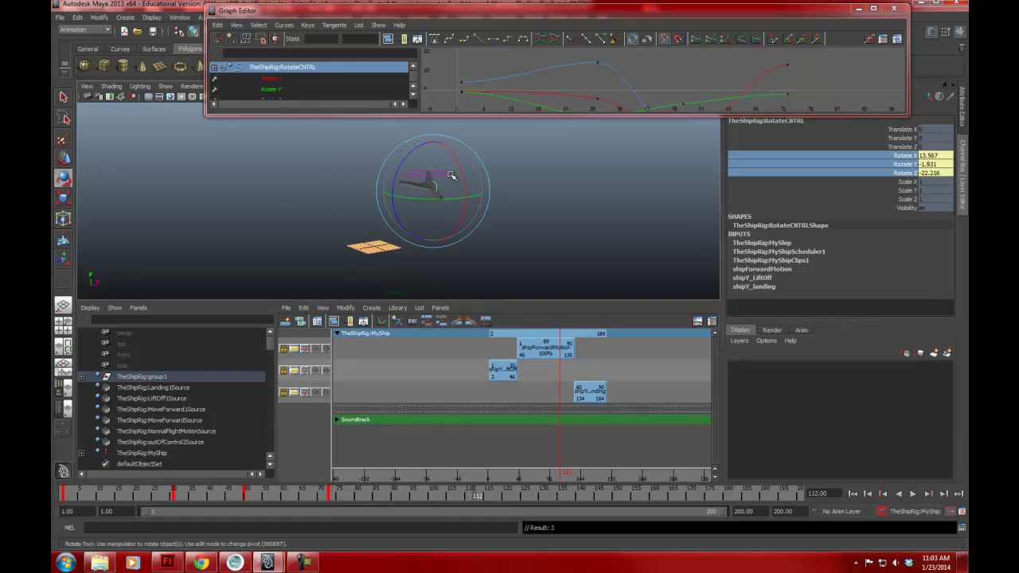
left_click_drag(453, 173, 409, 171)
left_click_drag(484, 507, 598, 497)
left_click_drag(503, 200, 507, 187)
left_click_drag(616, 497, 652, 495)
left_click_drag(511, 221, 497, 229)
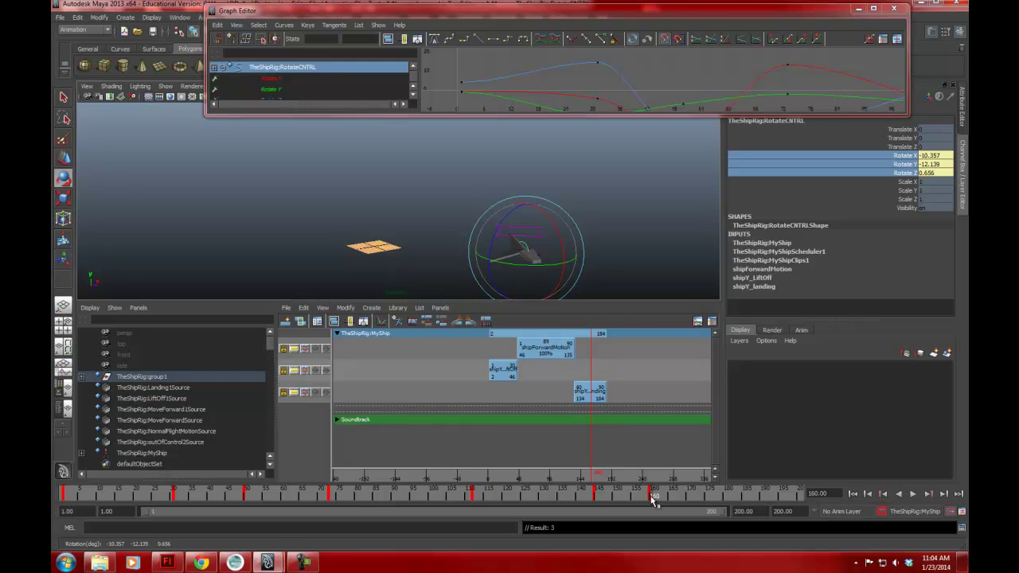
left_click_drag(653, 497, 729, 496)
left_click_drag(555, 267, 553, 254)
Step: Play the animation from frame 1 to review the ship's rotation, stopping at frame 200
left_click(852, 494)
left_click(913, 493)
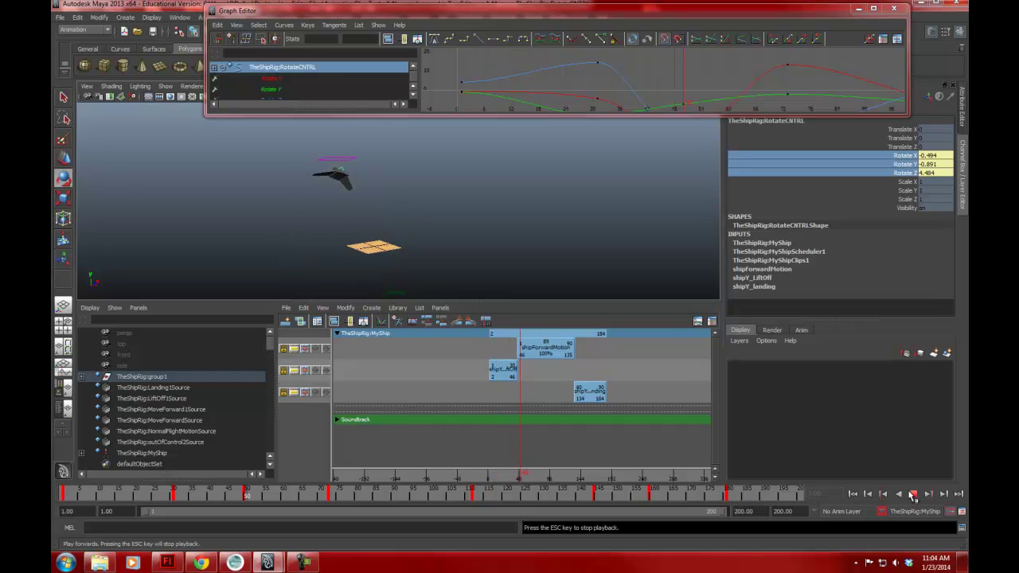
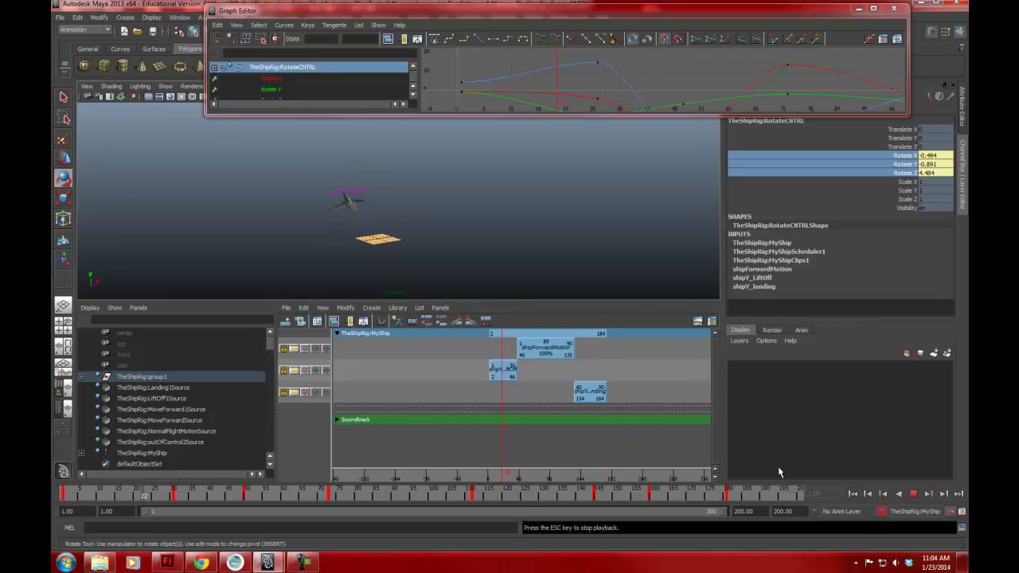
key("Escape")
key("alt+v")
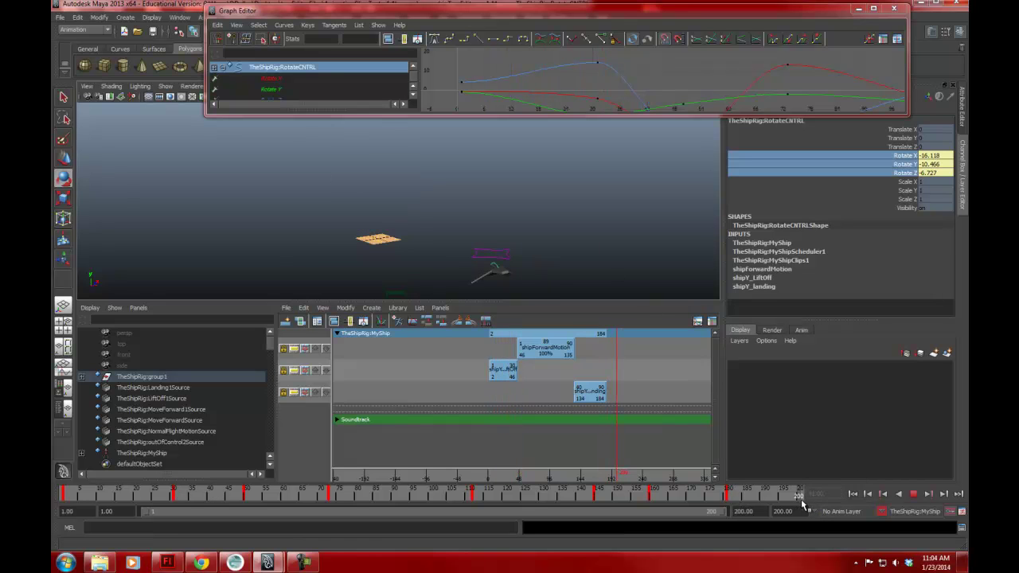
key("Escape")
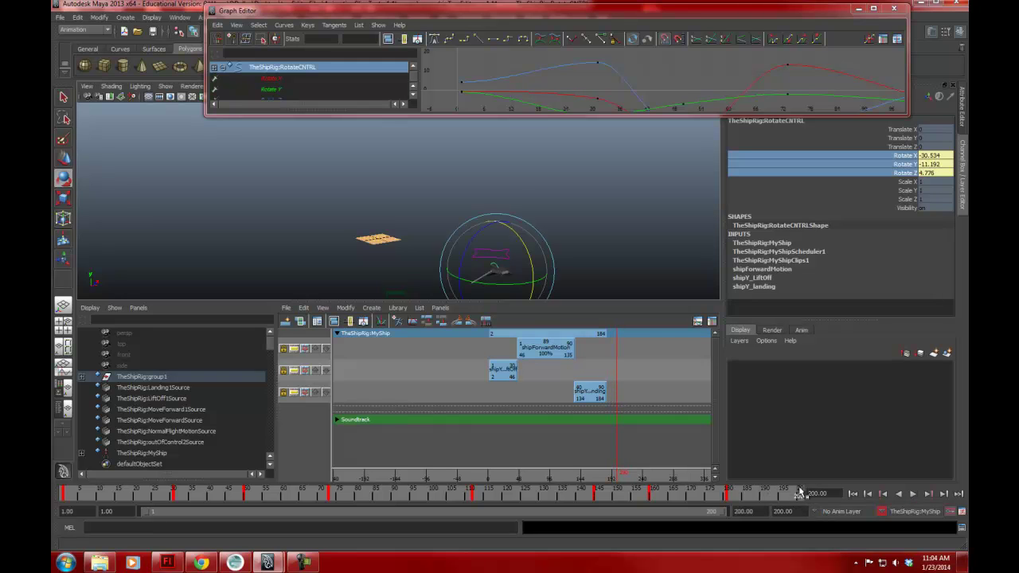
Step: Set and key RotateCNTRL's Rotate X, Y and Z to 0 at frame 200, and play the animation to check it
left_click(926, 172)
type("0")
key("Return")
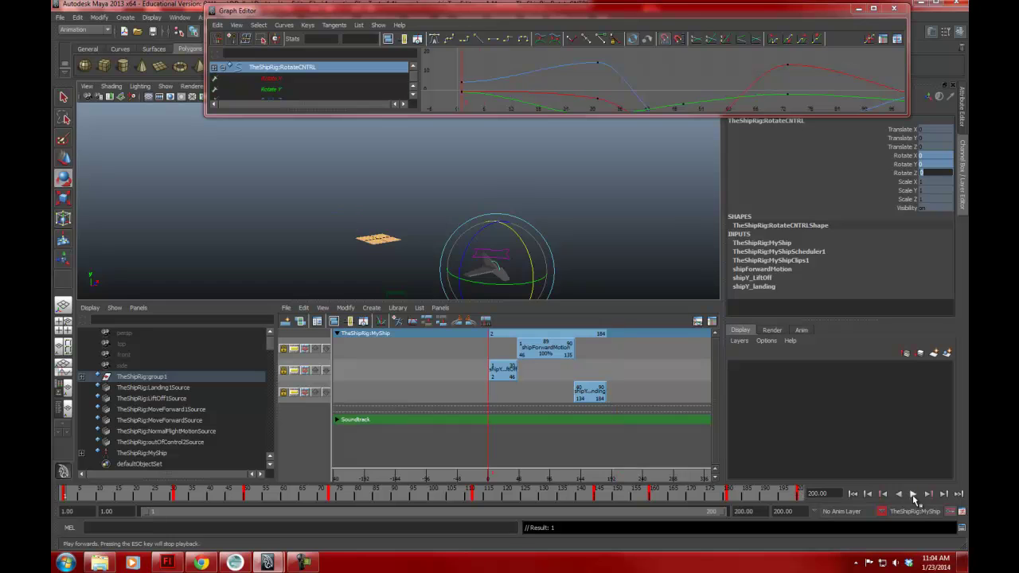
left_click(912, 493)
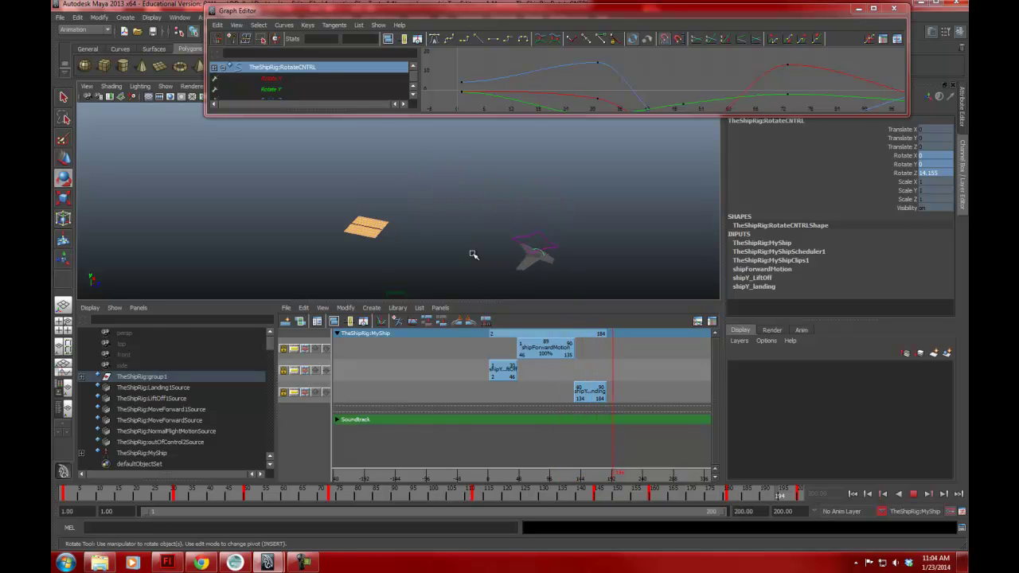
key("Escape")
left_click(796, 495)
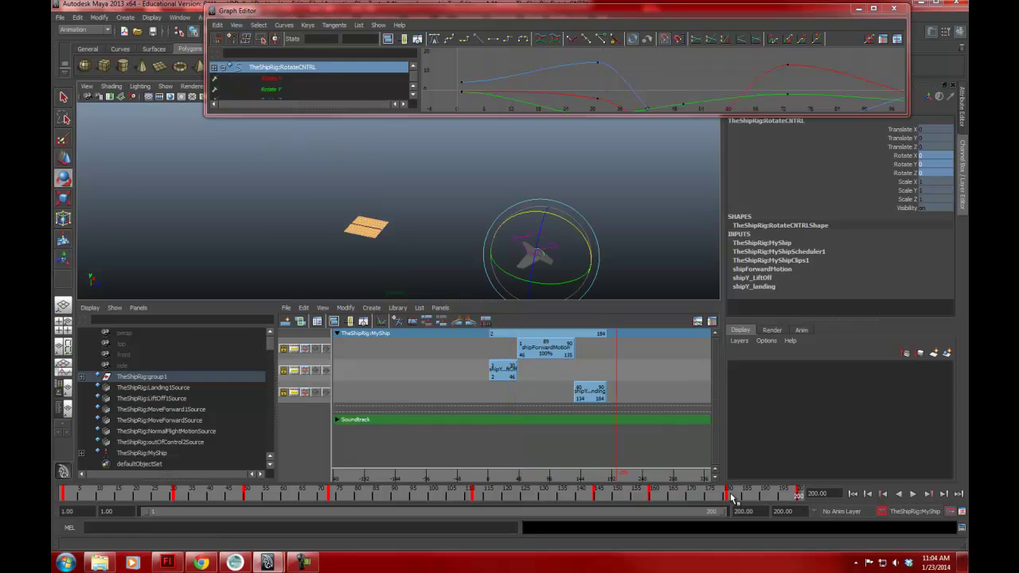
Step: Move the rotation key at frame 181 to frame 189, checking the end of the motion with playback
left_click(731, 495)
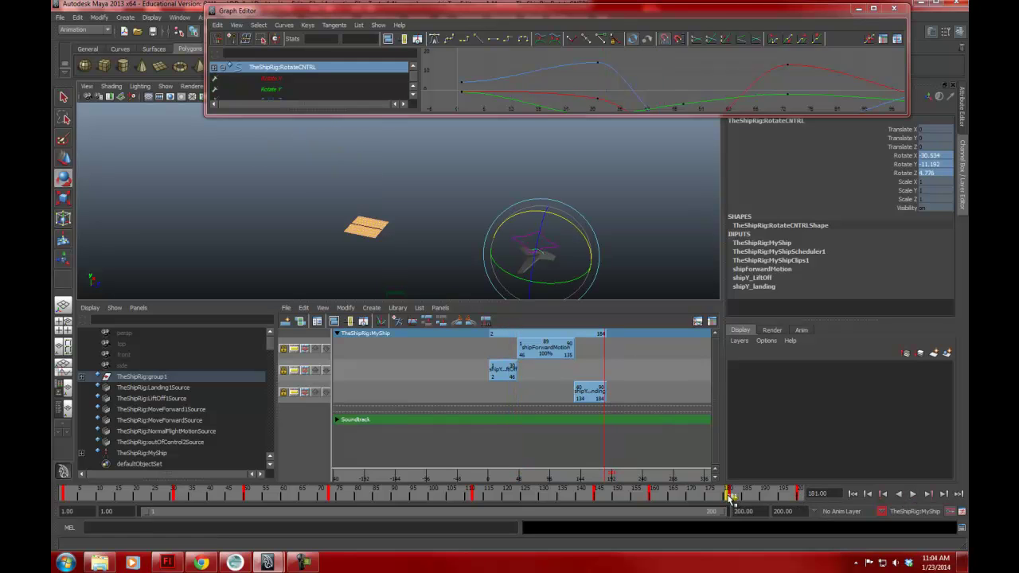
left_click_drag(731, 496, 756, 498)
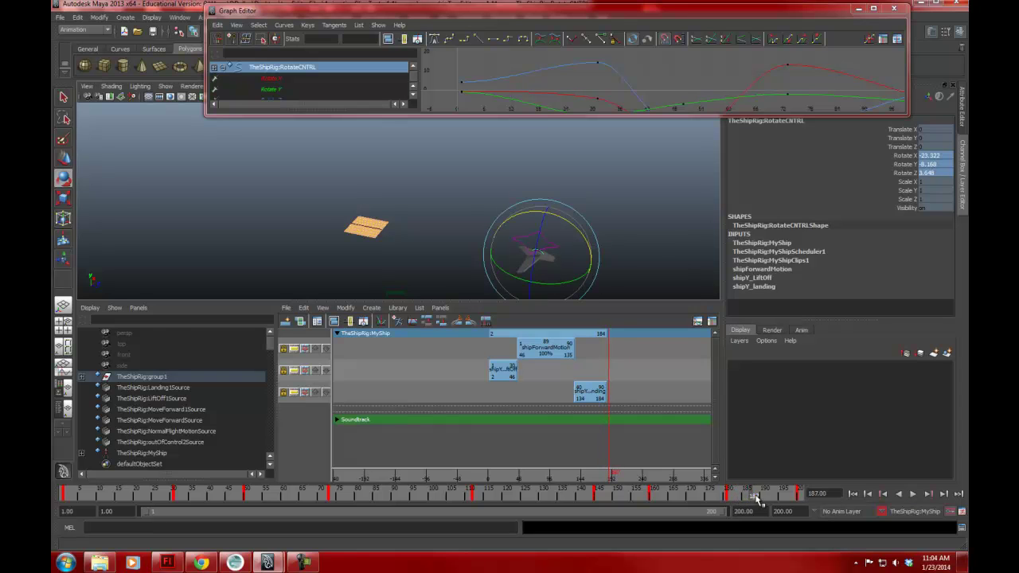
left_click(734, 496)
left_click(746, 497)
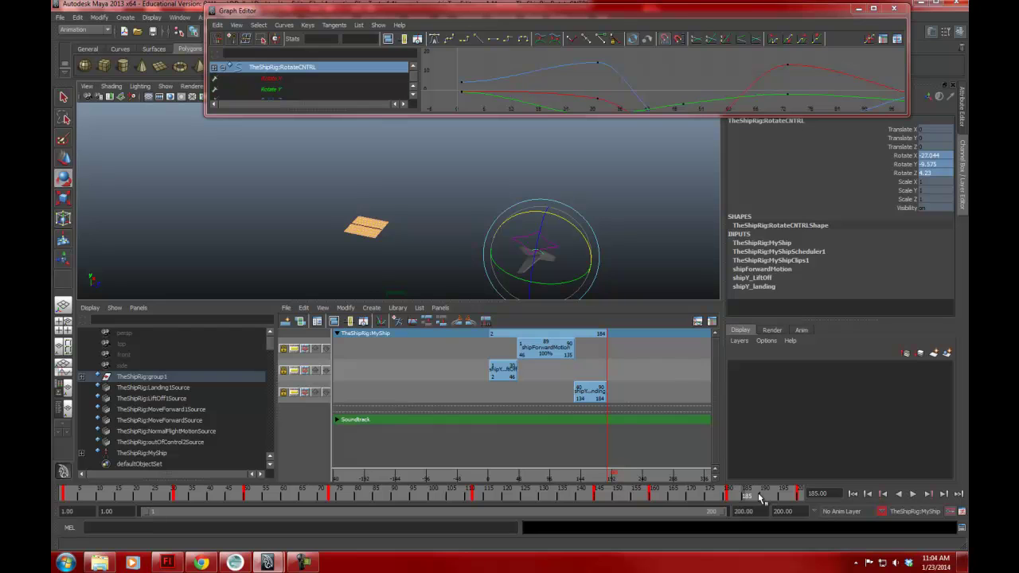
left_click(730, 496)
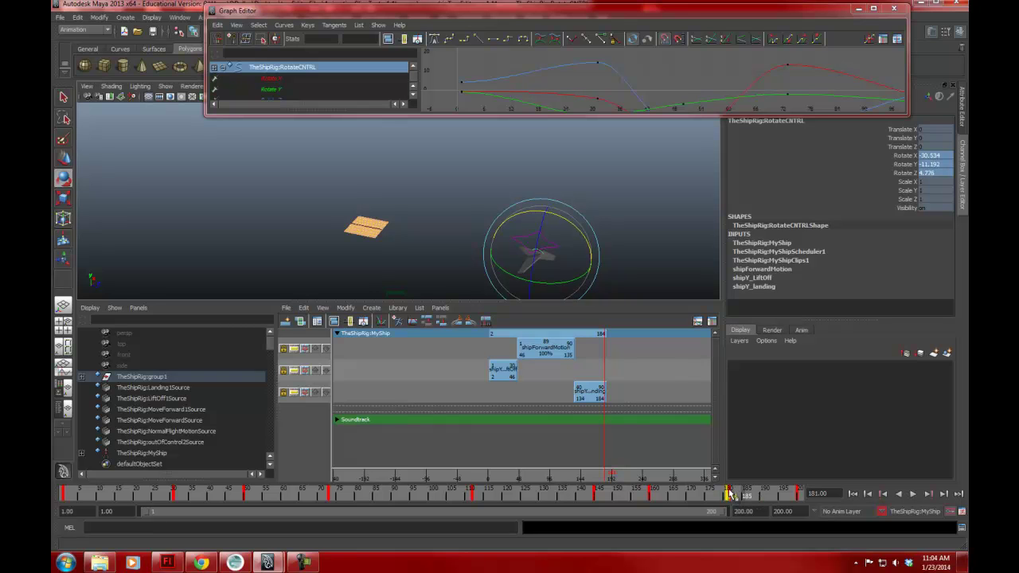
left_click_drag(727, 495, 771, 497)
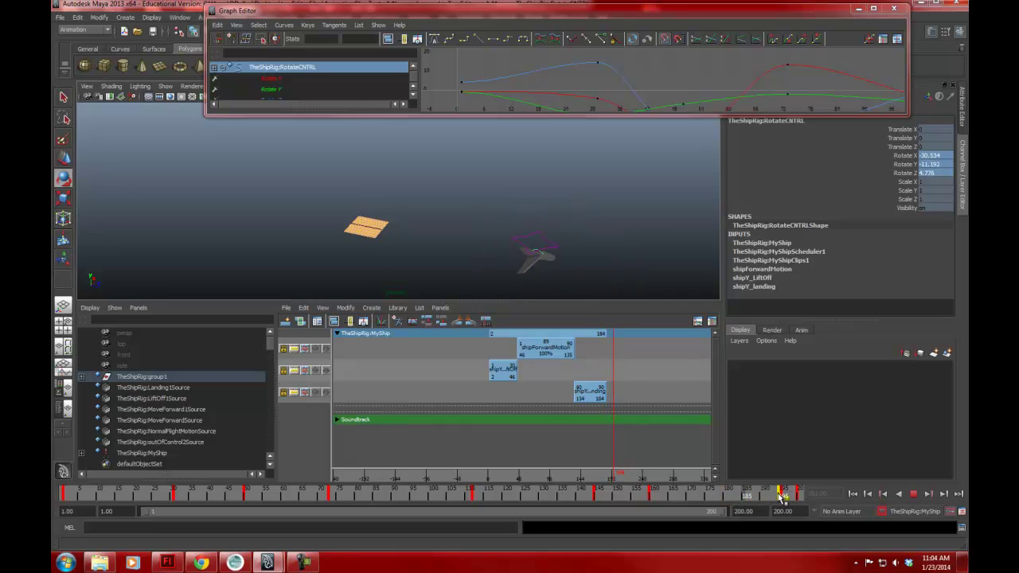
left_click(914, 494)
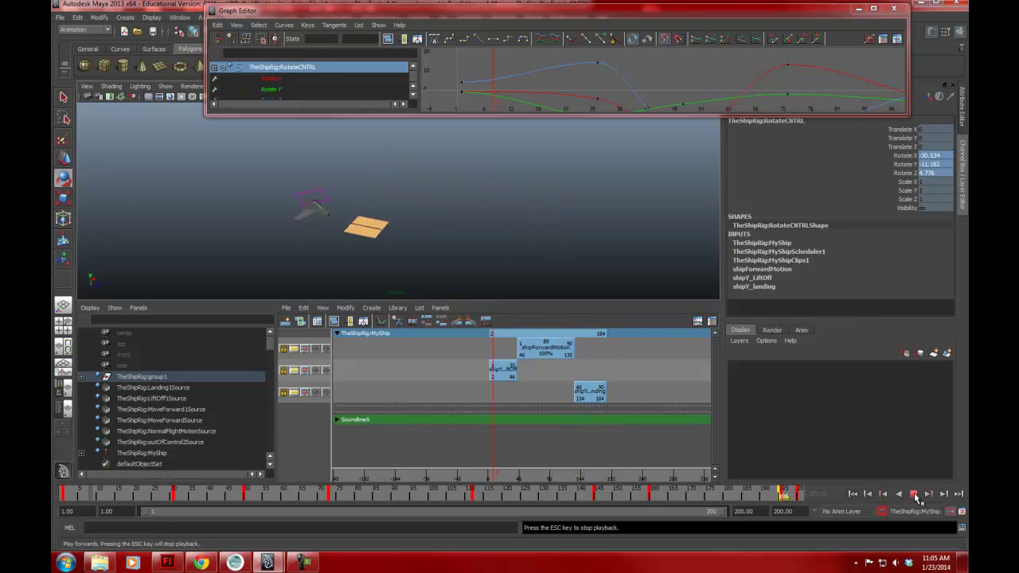
left_click(913, 495)
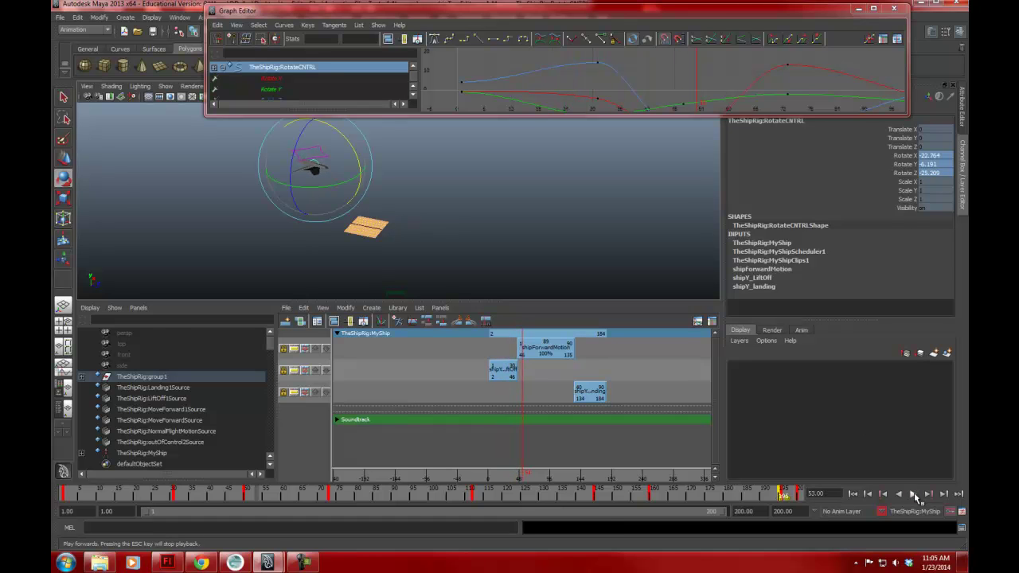
key("alt+v")
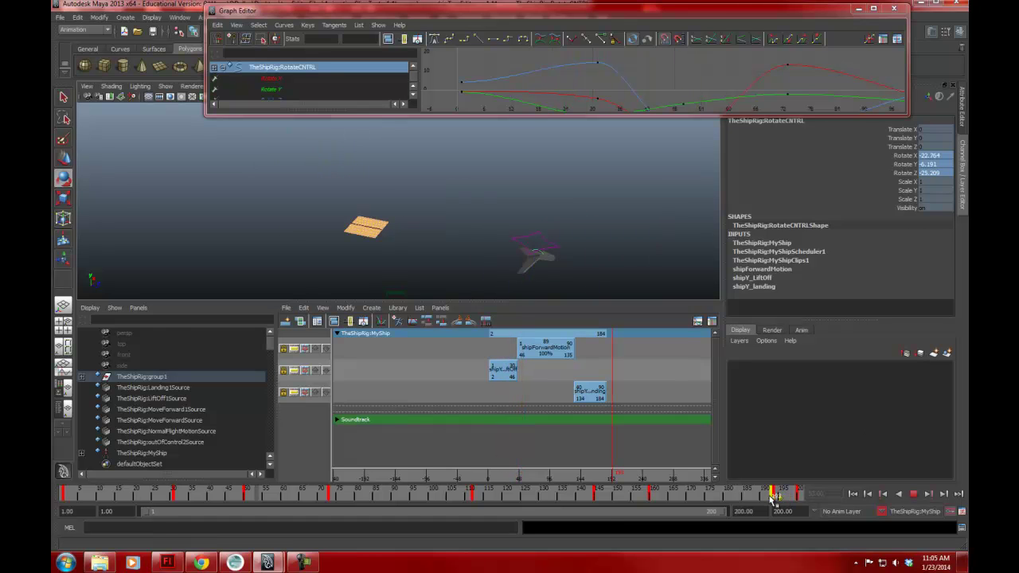
left_click_drag(597, 251, 644, 243, "alt")
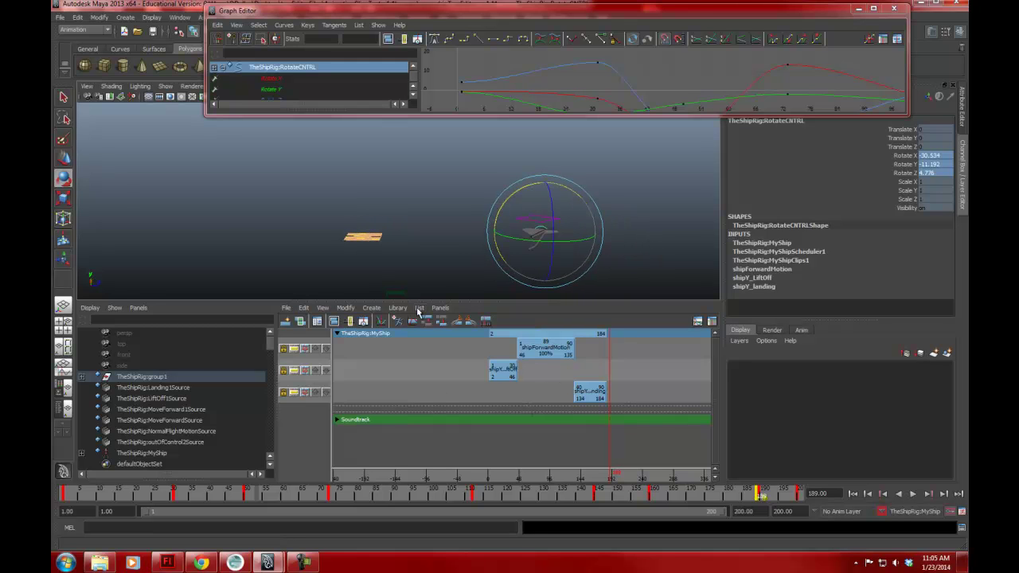
Step: Create an animation clip named rotationINFlight from the keyed rotation
left_click(372, 308)
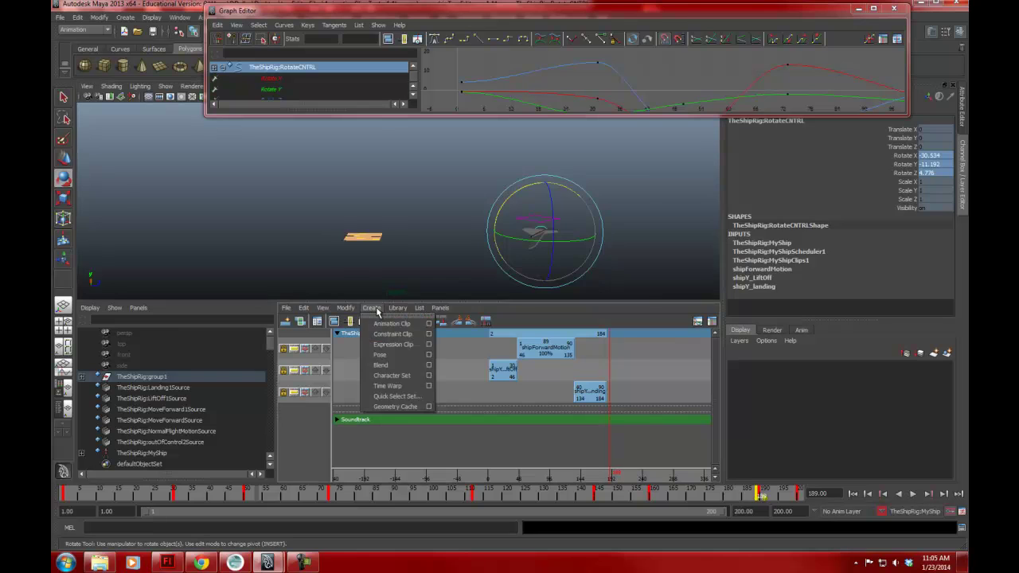
left_click(428, 324)
left_click_drag(490, 156, 445, 156)
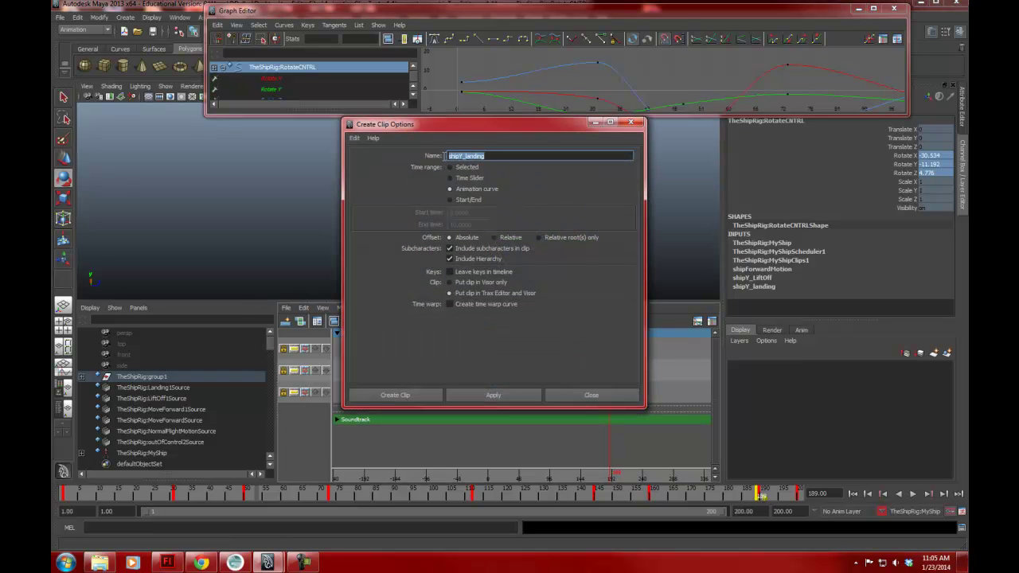
type("rotationINFlight")
left_click(399, 395)
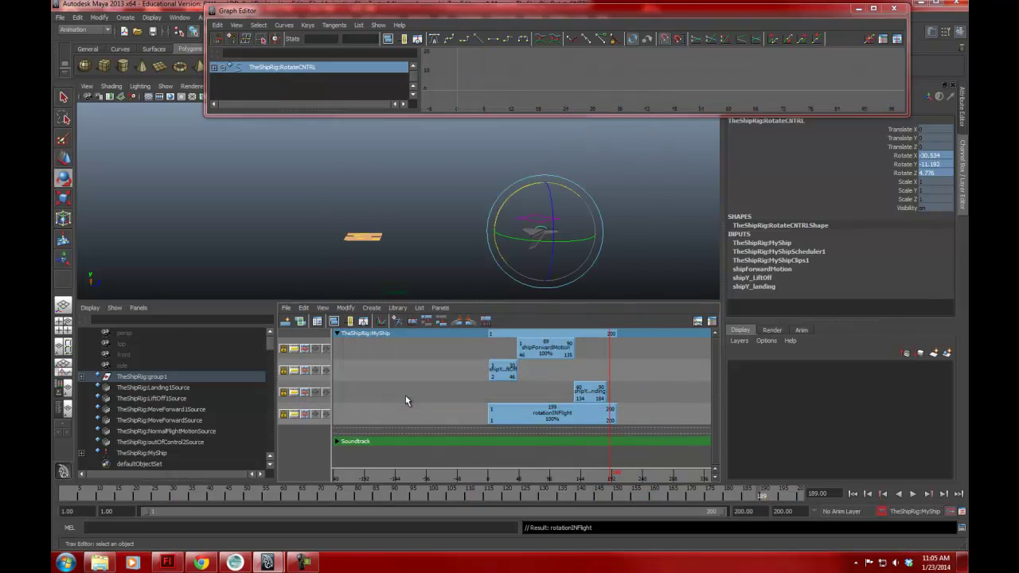
Step: Select the rotationINFlight clip and set its scale to 0.33
left_click(561, 414)
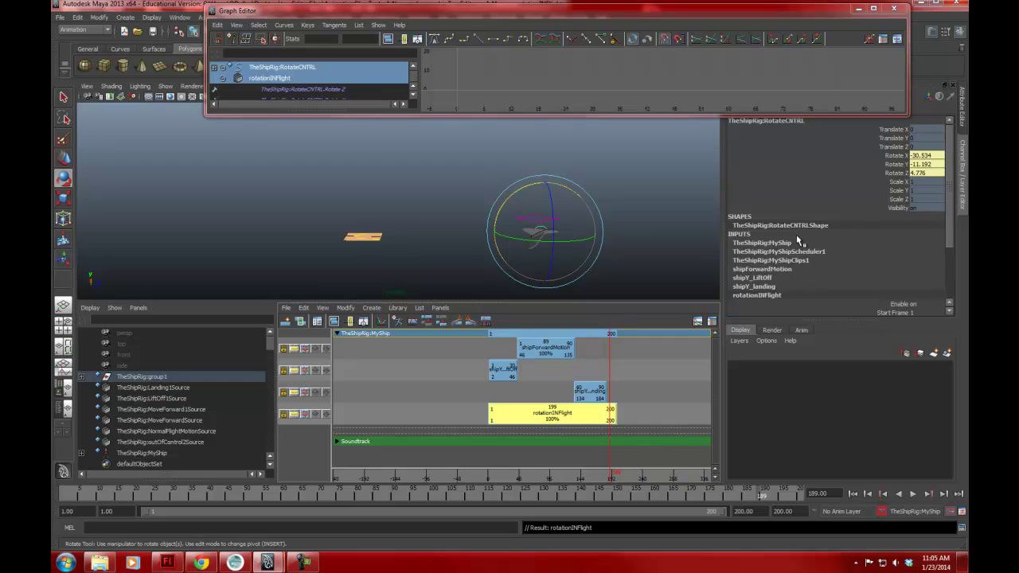
key("ctrl+a")
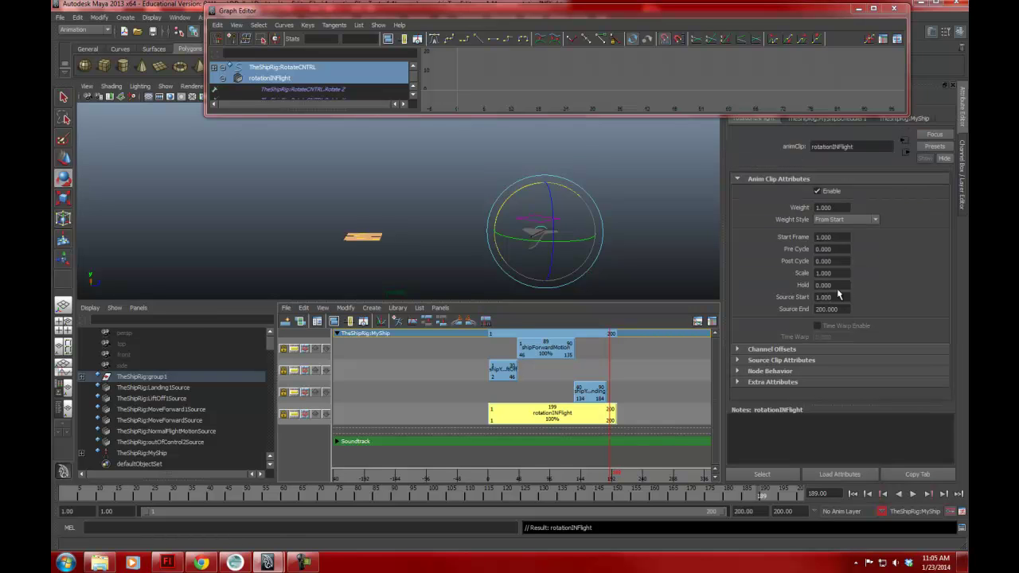
left_click(840, 272)
type(".33")
key("Return")
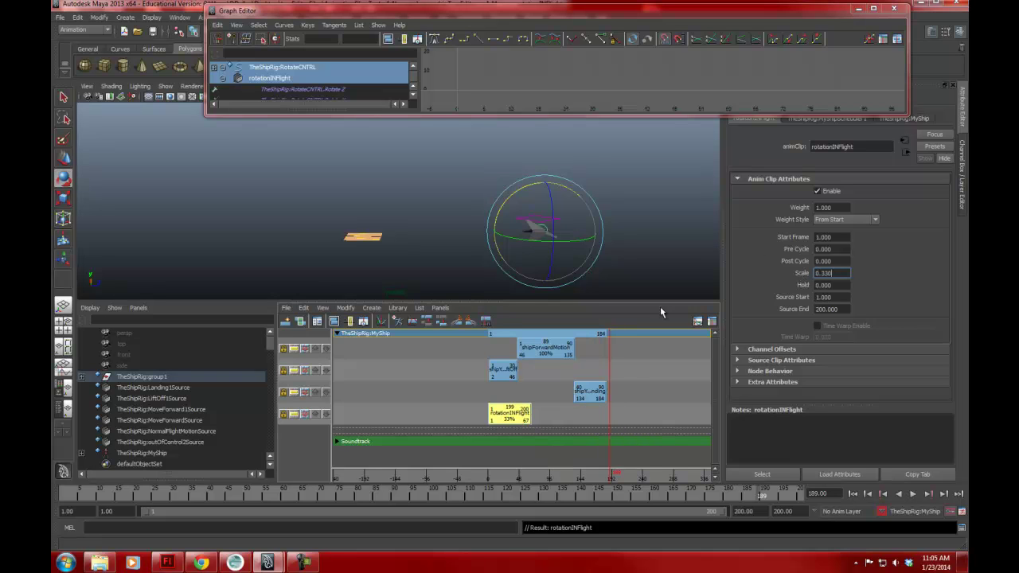
Step: Move the rotationINFlight clip to start at frame 62 and play the combined animation
left_click_drag(518, 414, 548, 420)
left_click(913, 494)
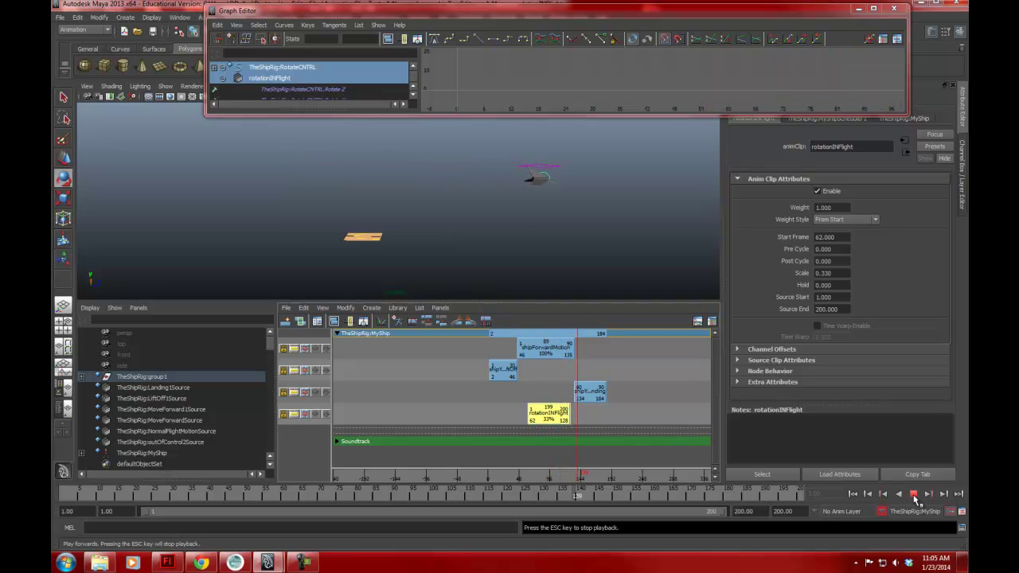
left_click(913, 493)
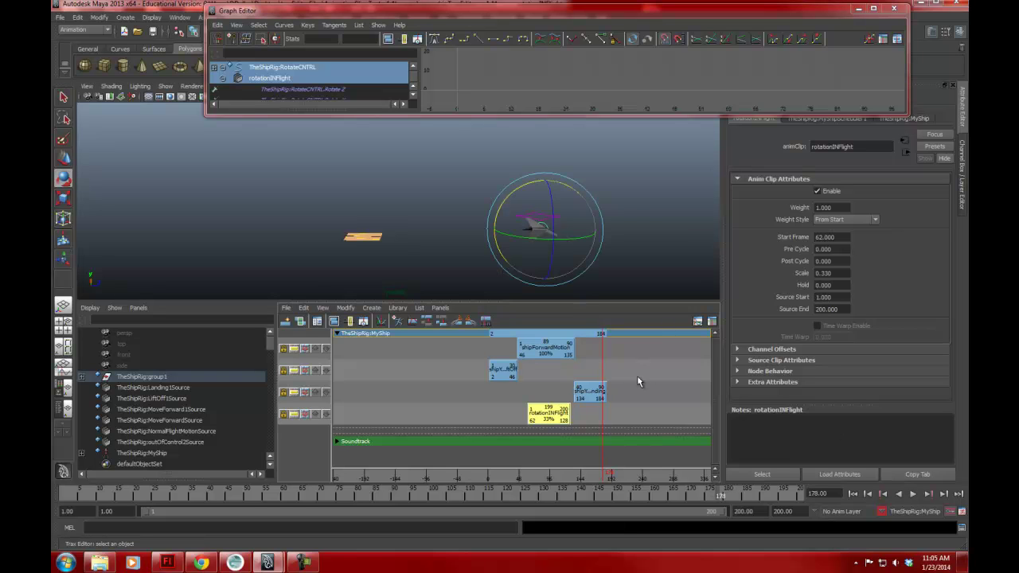
Step: Move the rotationINFlight clip to start at frame 126, play the combined animation and return to the first frame
left_click_drag(549, 417, 592, 418)
left_click(853, 493)
left_click(912, 493)
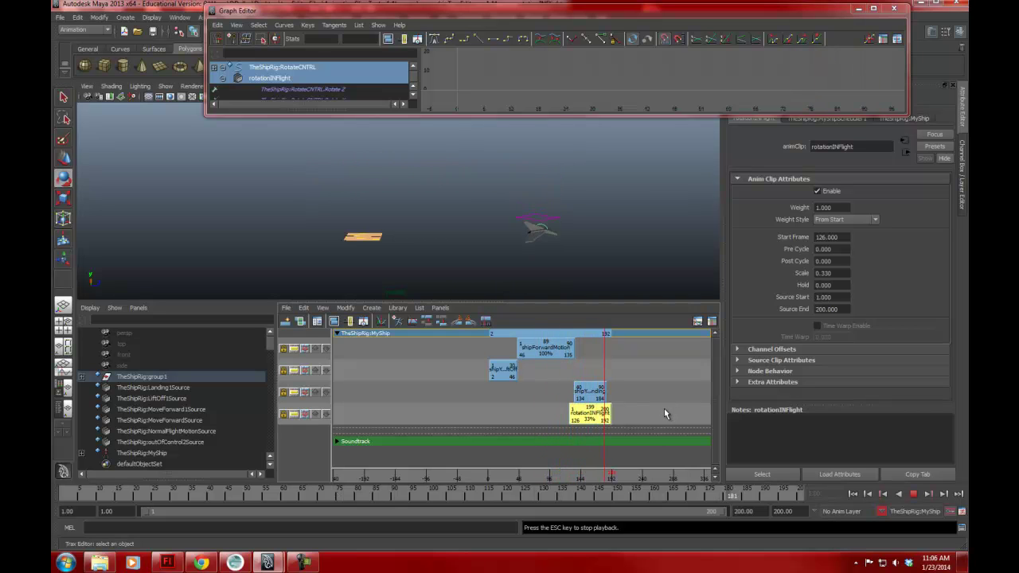
left_click(913, 493)
left_click(852, 493)
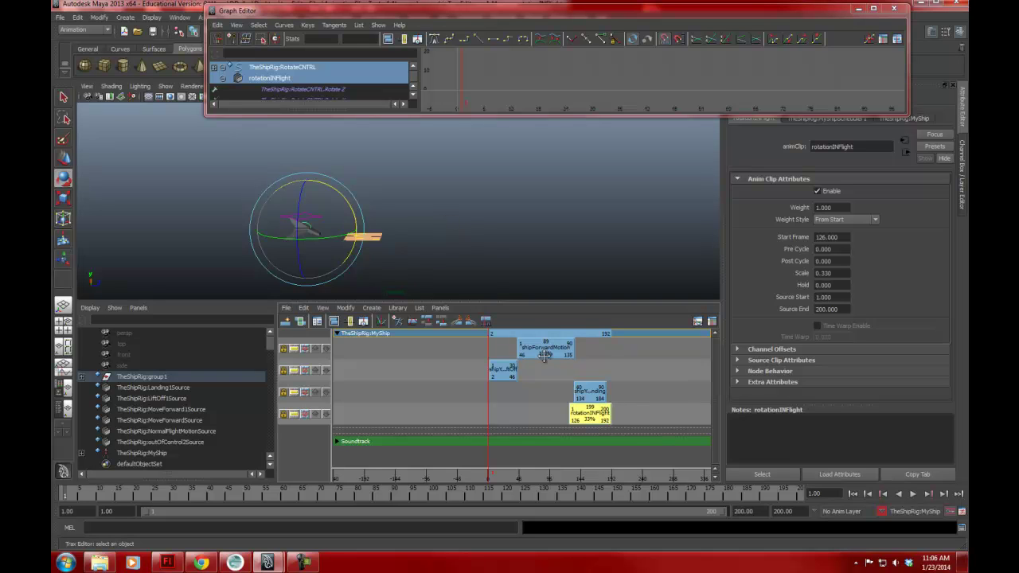
Step: Shift the lift-off clip to start at frame 27, the landing clip to 103 and rotationINFlight to 57, and check the timing with playback
left_click_drag(506, 371, 522, 371)
left_click(588, 396)
left_click_drag(590, 395, 546, 415)
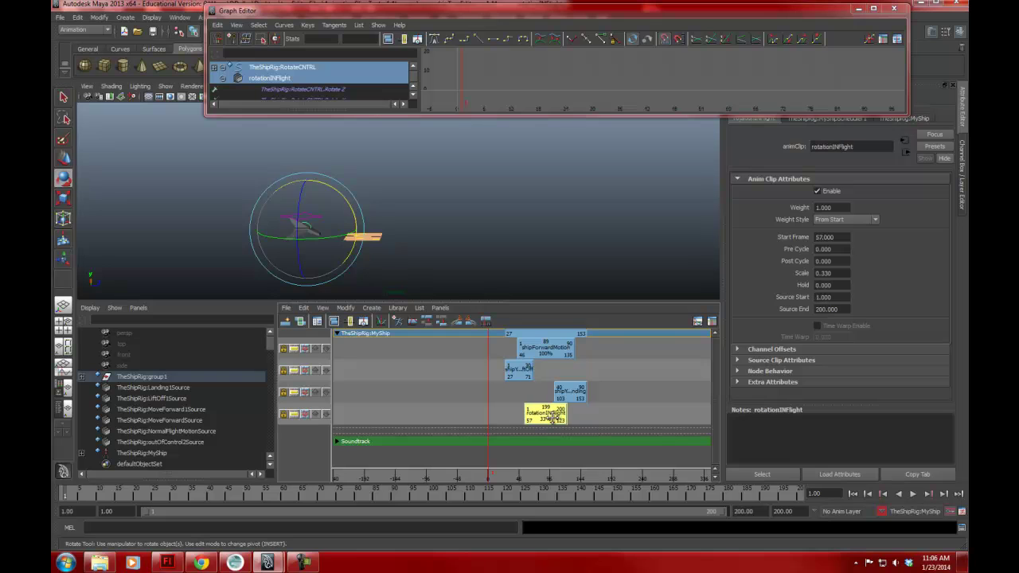
left_click(913, 494)
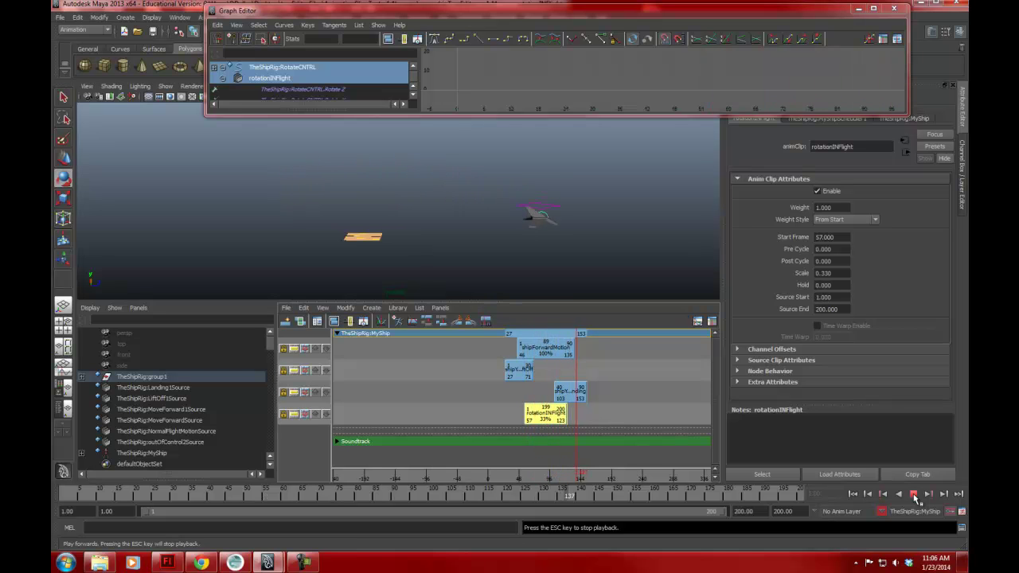
left_click(912, 494)
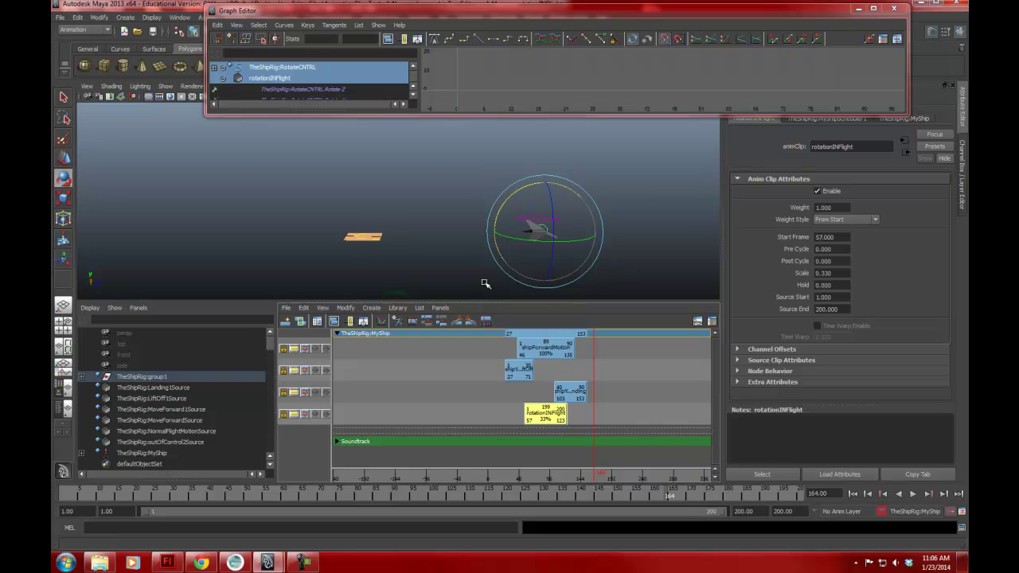
Step: Save the ship scene as spaceshipTraxEditor_vs1.1 and start a new empty scene without saving again
left_click(59, 17)
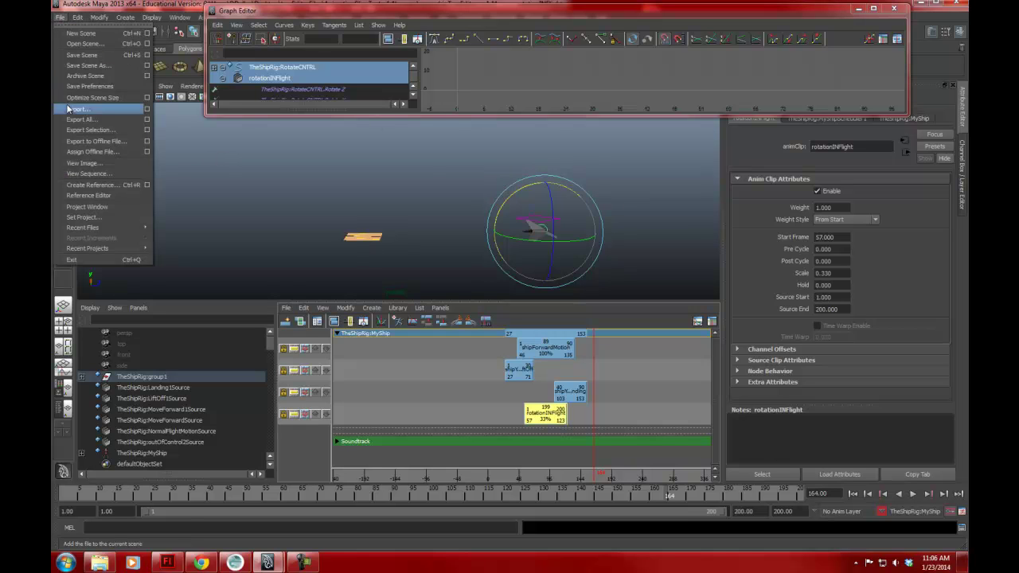
left_click(79, 59)
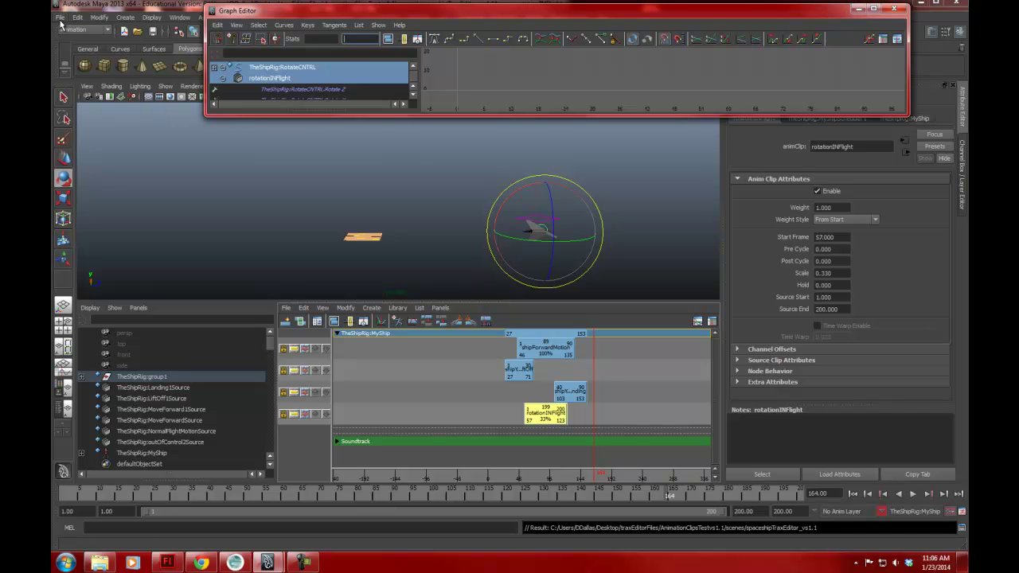
left_click(125, 32)
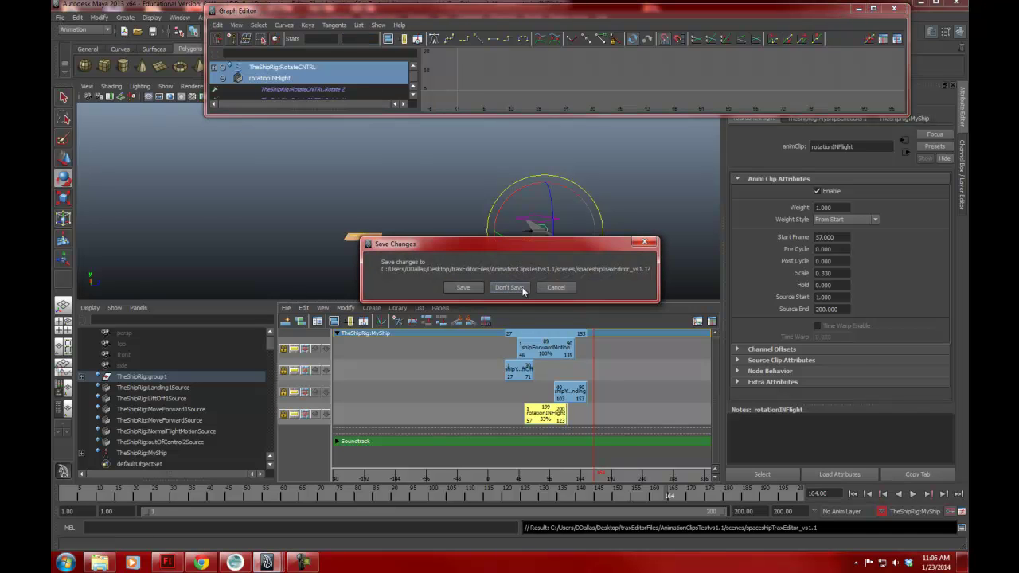
left_click(519, 285)
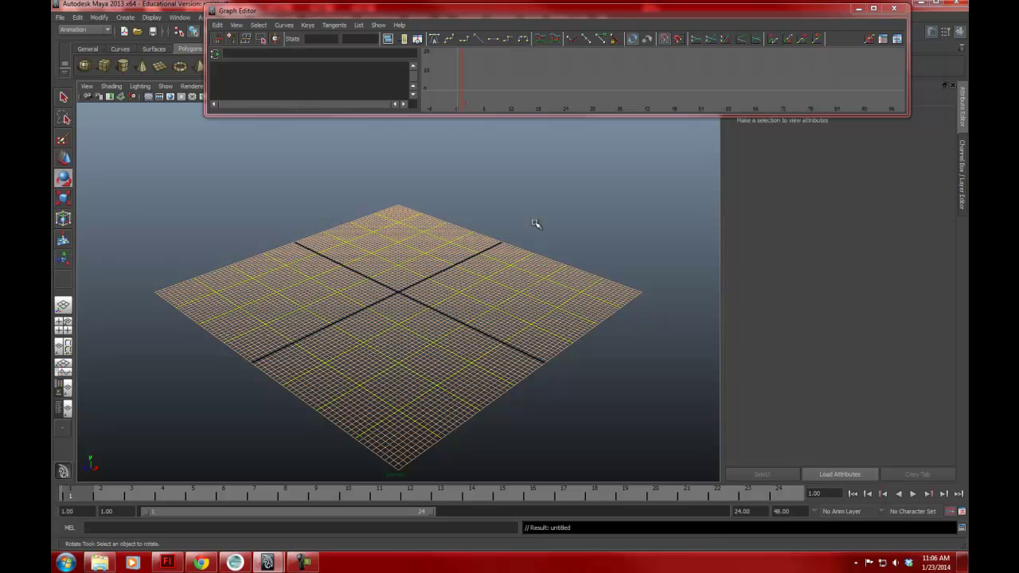
Step: Open Trax_Lesson2.mb from the Anim folder of GettingStarted2013LessonData and play the skeleton's animation
left_click(62, 17)
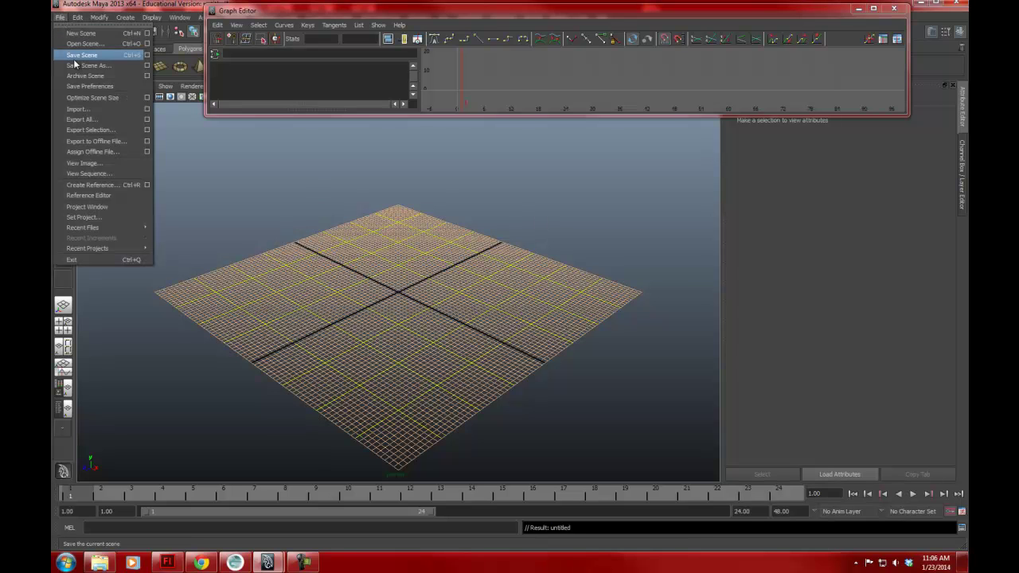
left_click(78, 43)
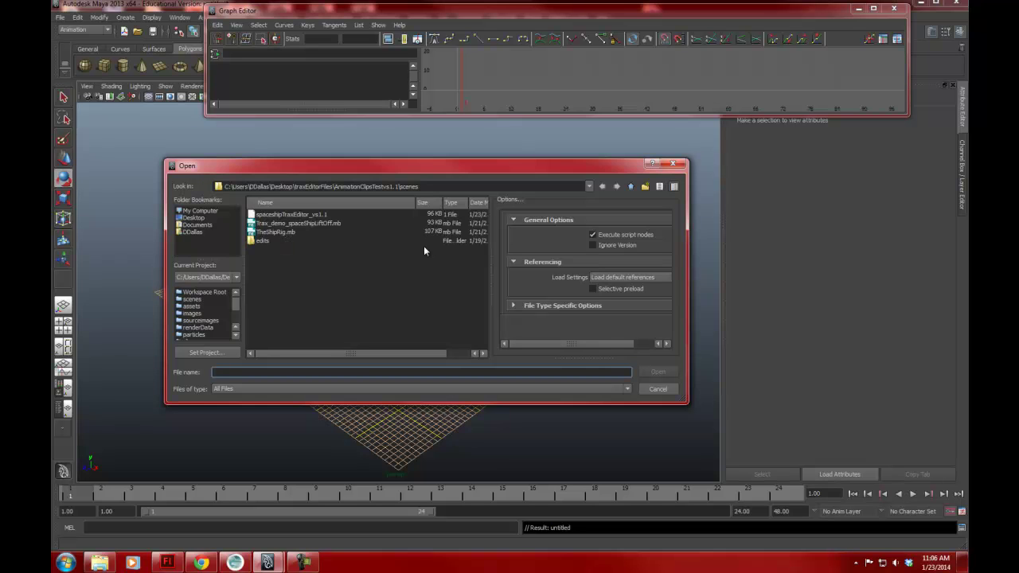
left_click(630, 186)
left_click(630, 186)
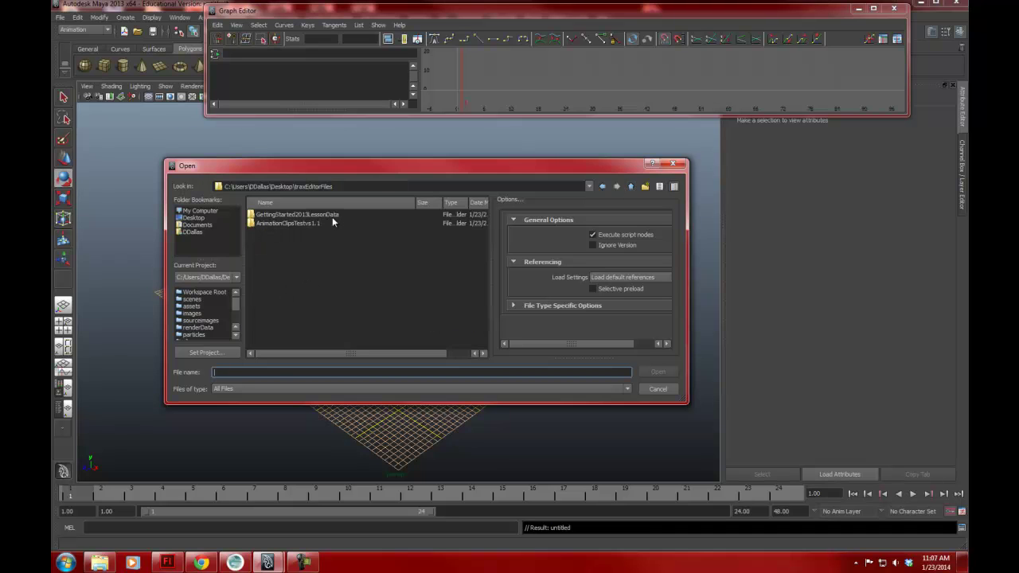
double_click(303, 215)
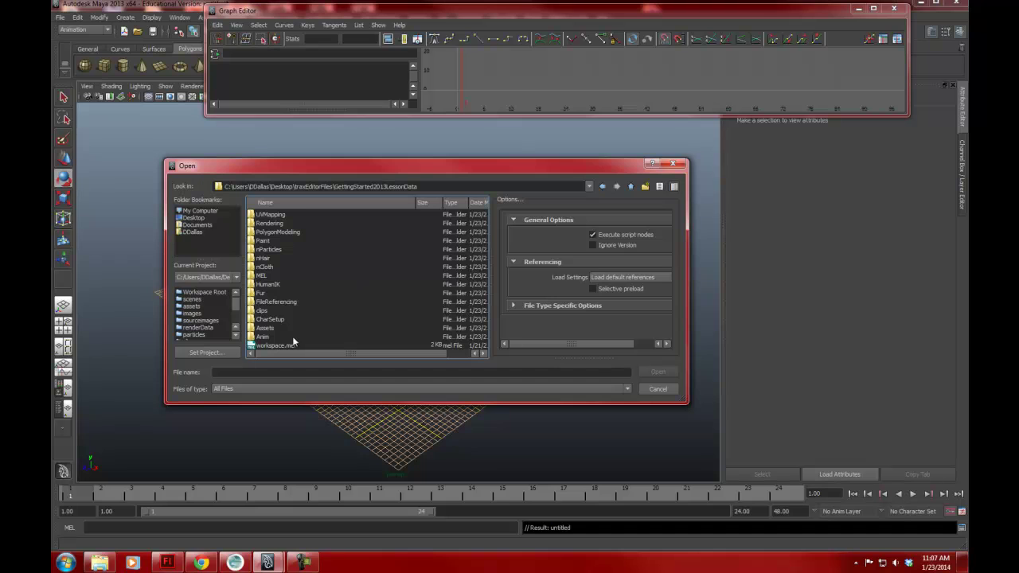
left_click(293, 201)
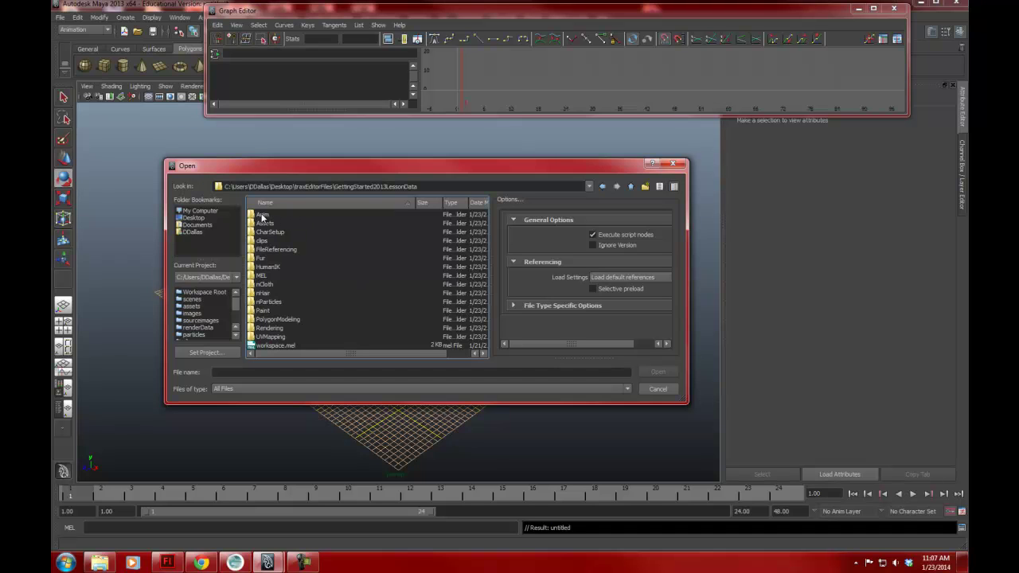
double_click(262, 215)
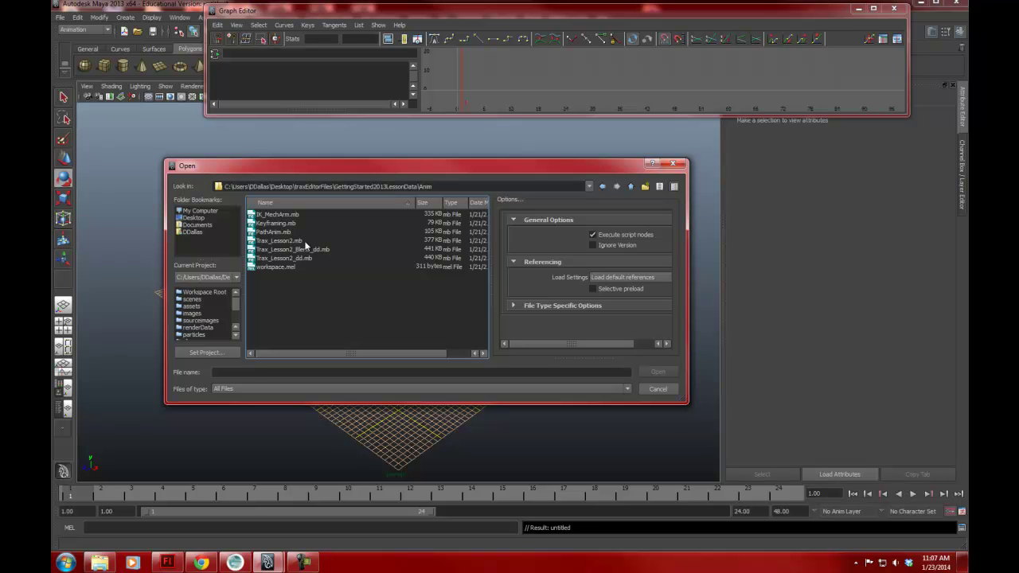
left_click(278, 242)
left_click(657, 371)
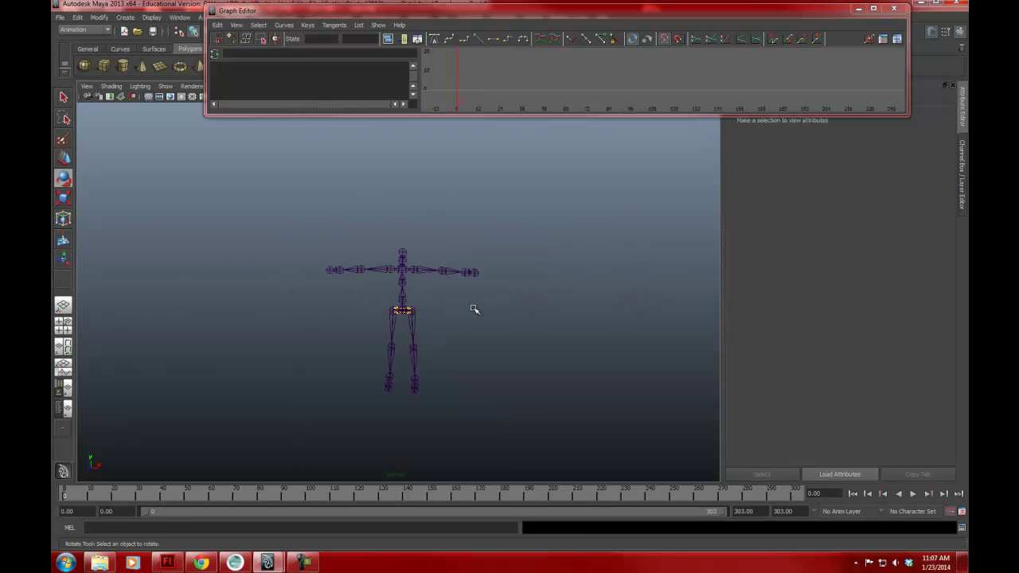
left_click(913, 493)
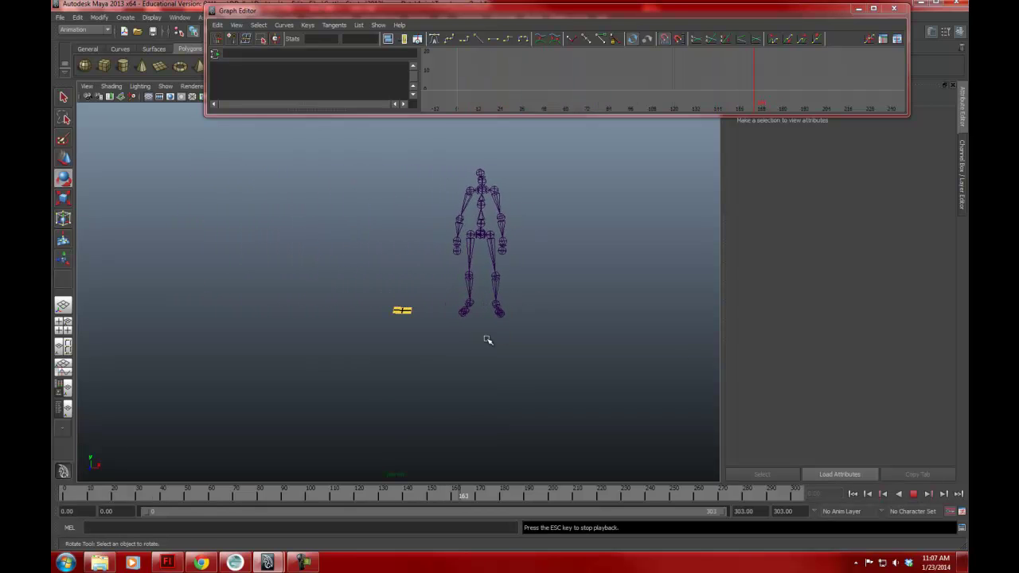
left_click(914, 494)
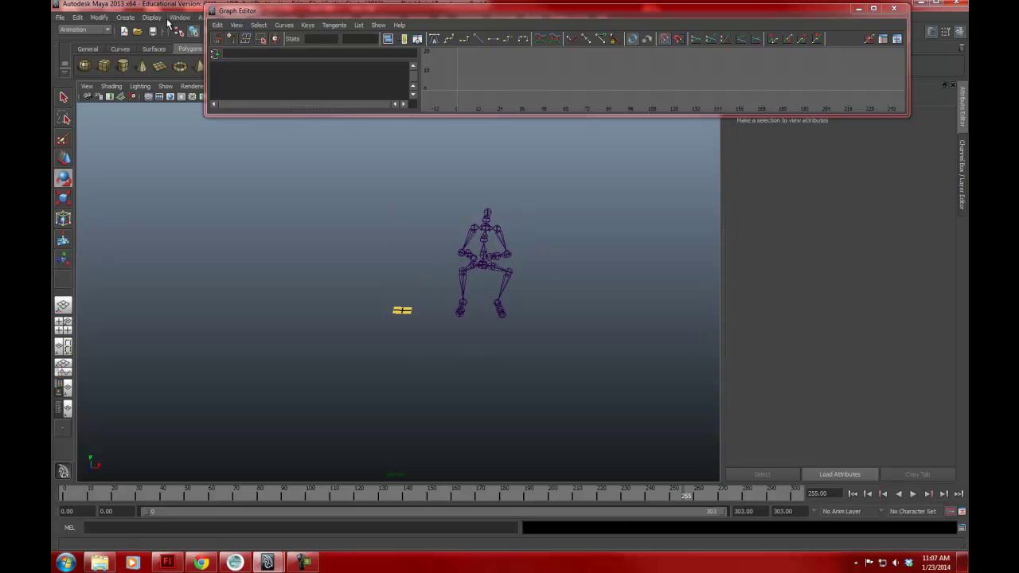
Step: Discard the current scene for a new one without saving, and open Trax_Lesson2_Blend_dd.mb from the Anim folder
left_click(123, 30)
left_click(506, 284)
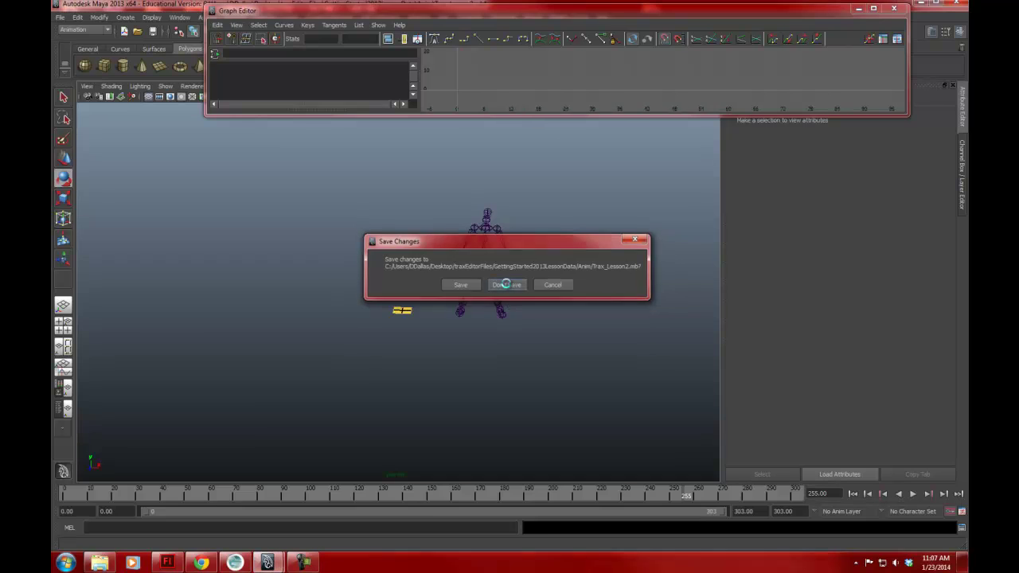
left_click(59, 17)
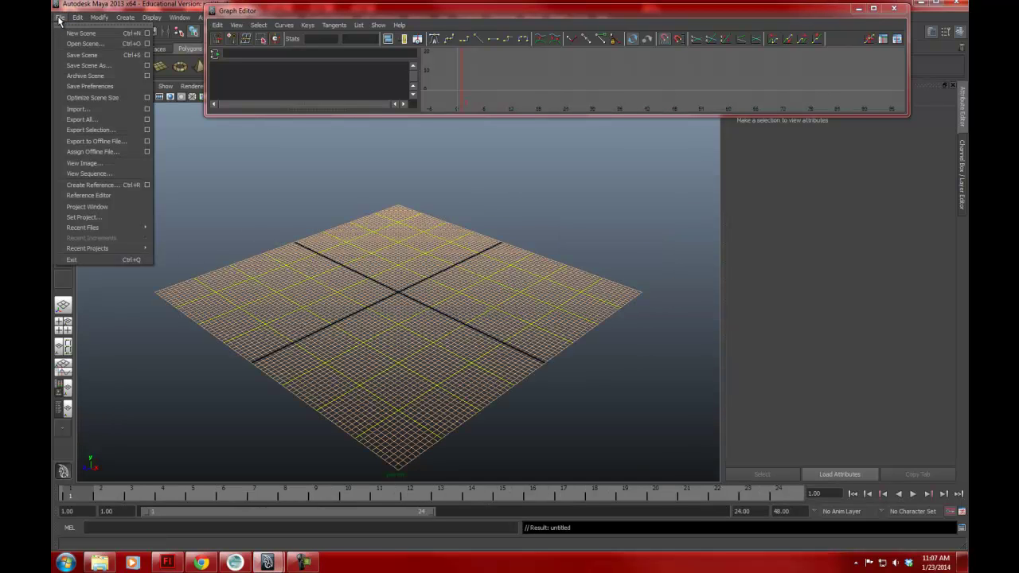
left_click(84, 43)
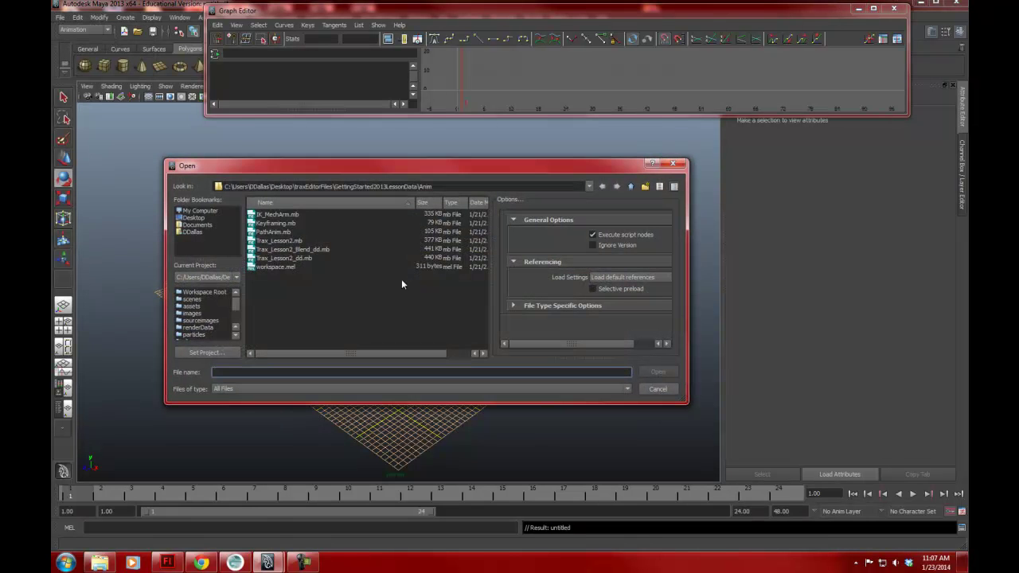
left_click(299, 250)
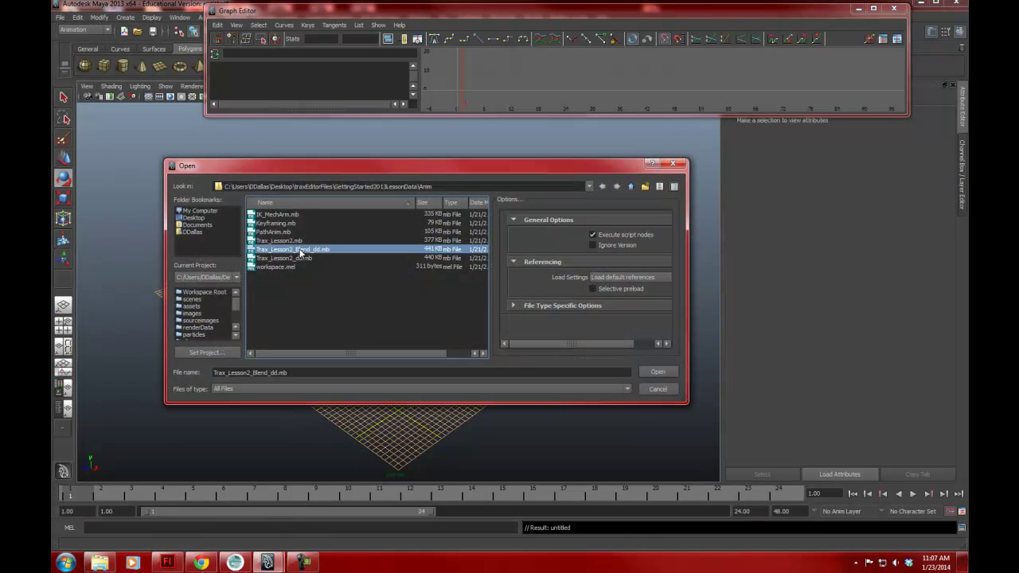
left_click(657, 371)
Step: Play the skeleton's walk, then select the skeleton and load its multiCh character clips into the Trax Editor
left_click_drag(406, 208, 448, 245, "alt")
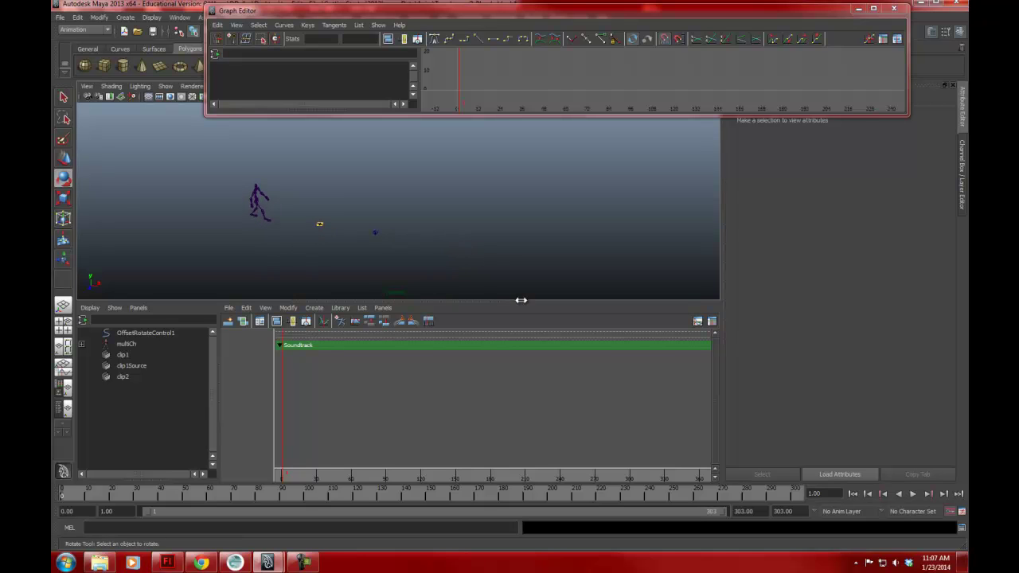
left_click(912, 493)
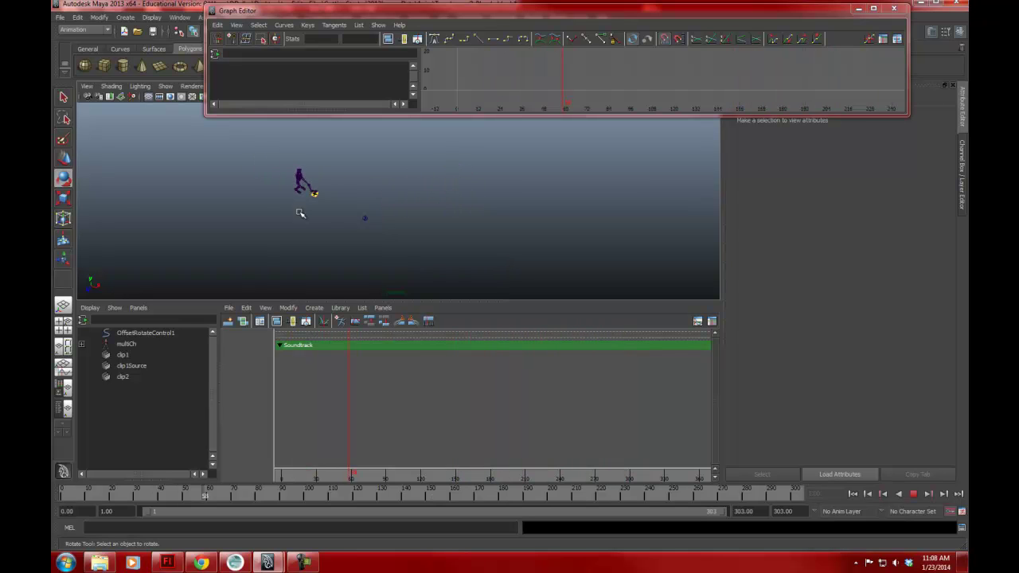
key("Escape")
left_click(437, 196)
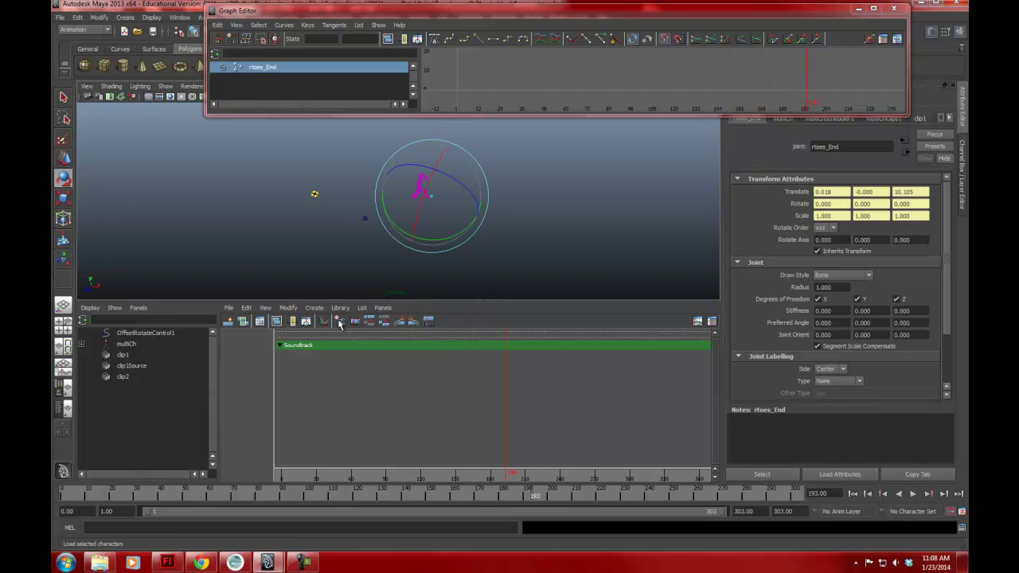
left_click_drag(371, 340, 363, 378)
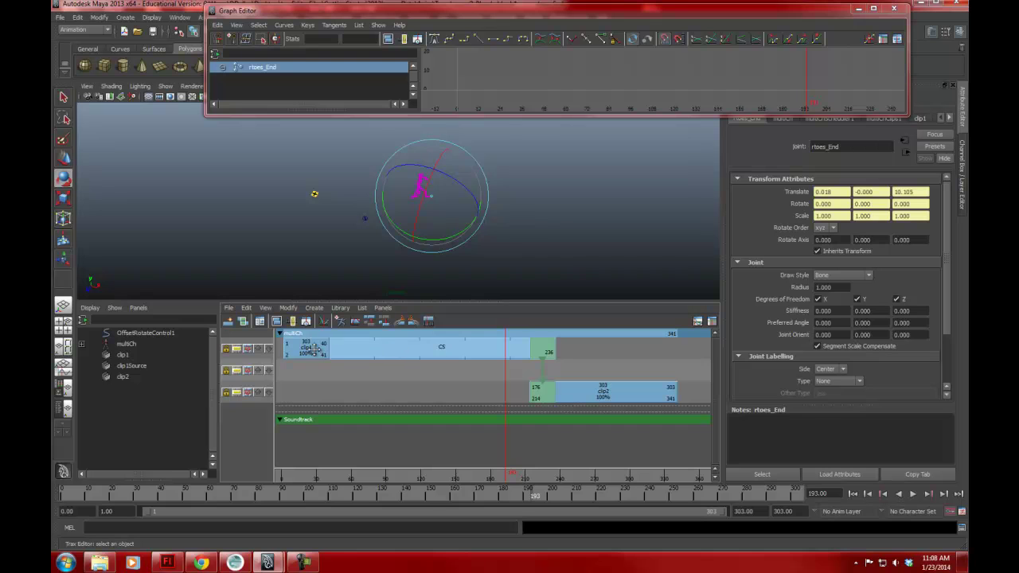
Step: Scrub and play through the blend between clip1 and clip2 to examine the transition, returning to frame 1
left_click_drag(546, 495, 602, 531)
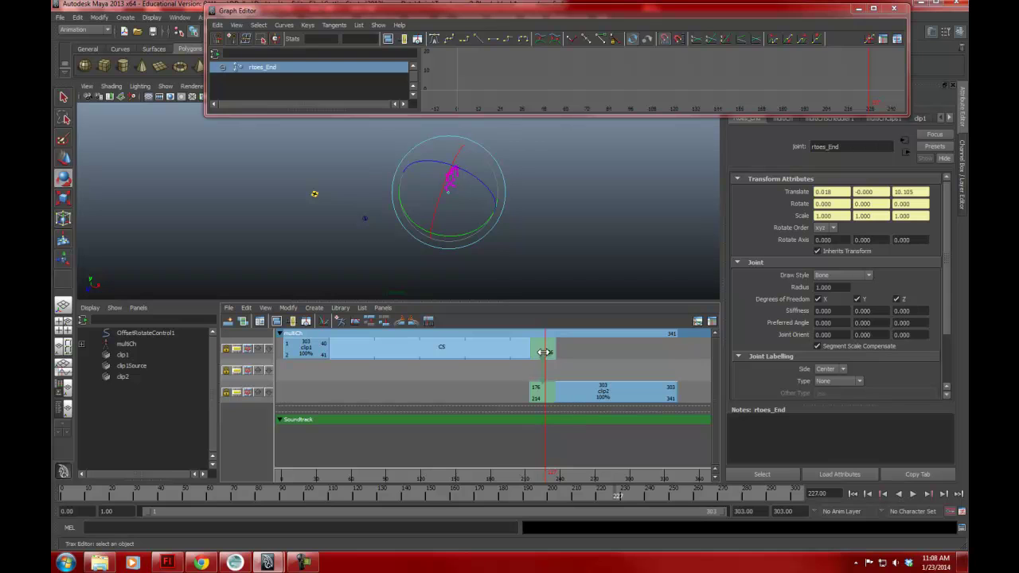
left_click(620, 495)
left_click_drag(620, 495, 768, 493)
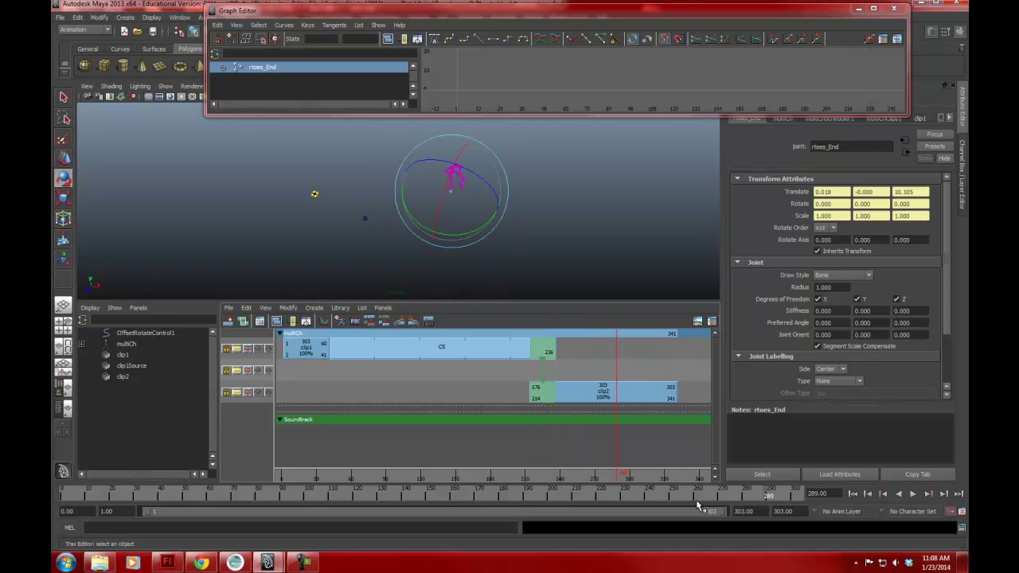
key("alt+v")
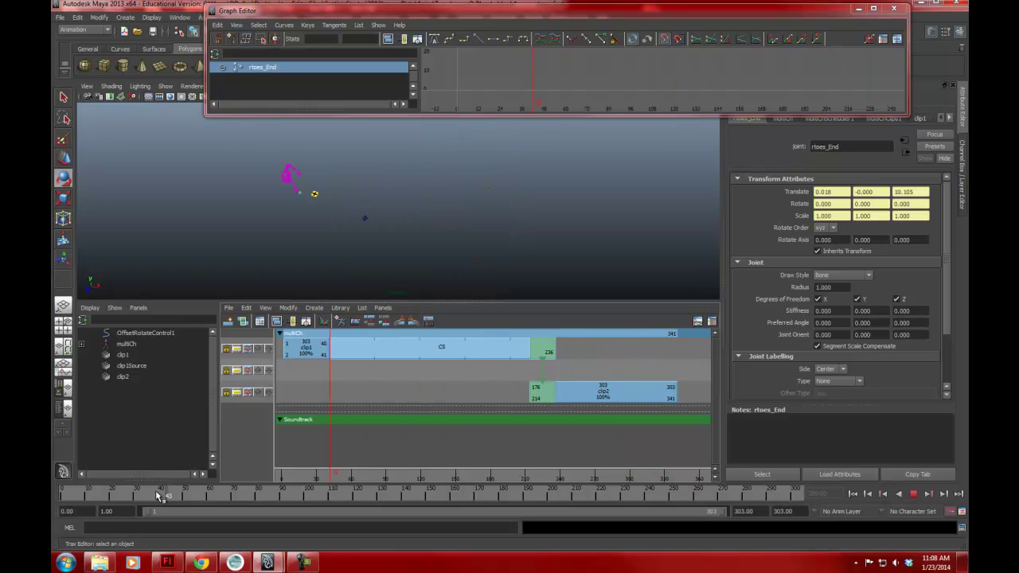
left_click_drag(429, 498, 364, 499)
key("alt+shift+v")
key("e")
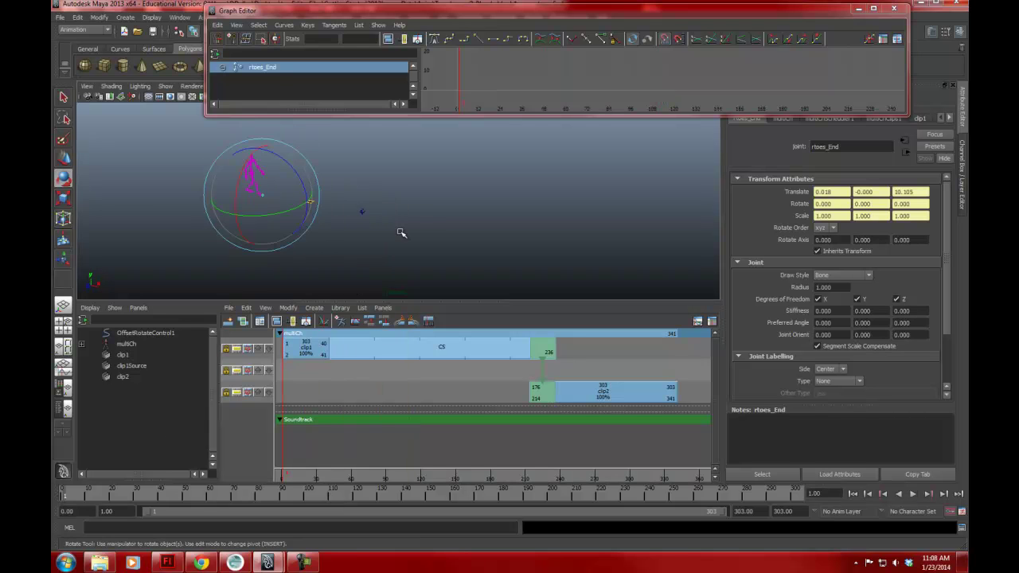
Step: Close the Graph Editor window to uncover the full workspace
left_click(824, 13)
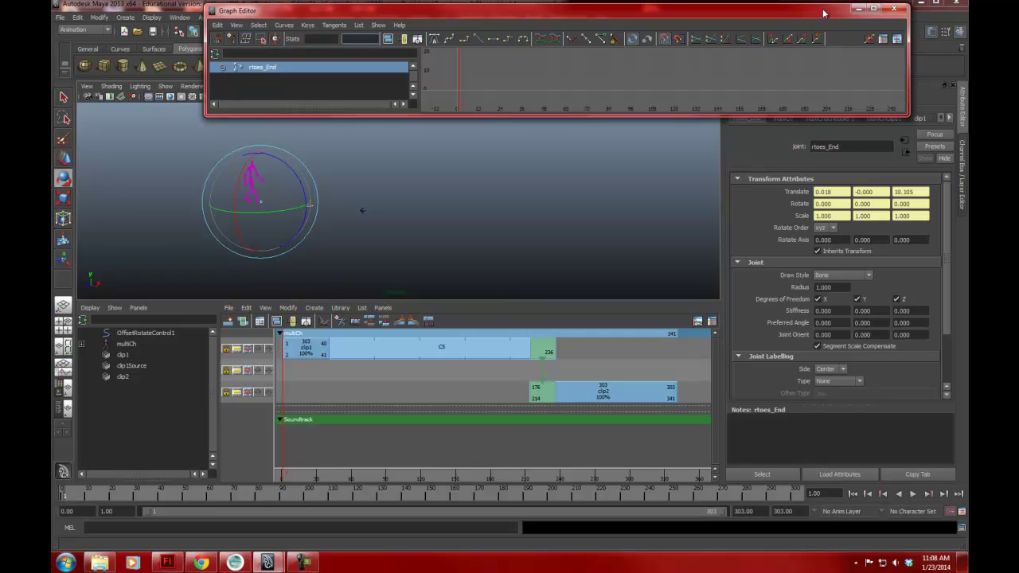
left_click(894, 10)
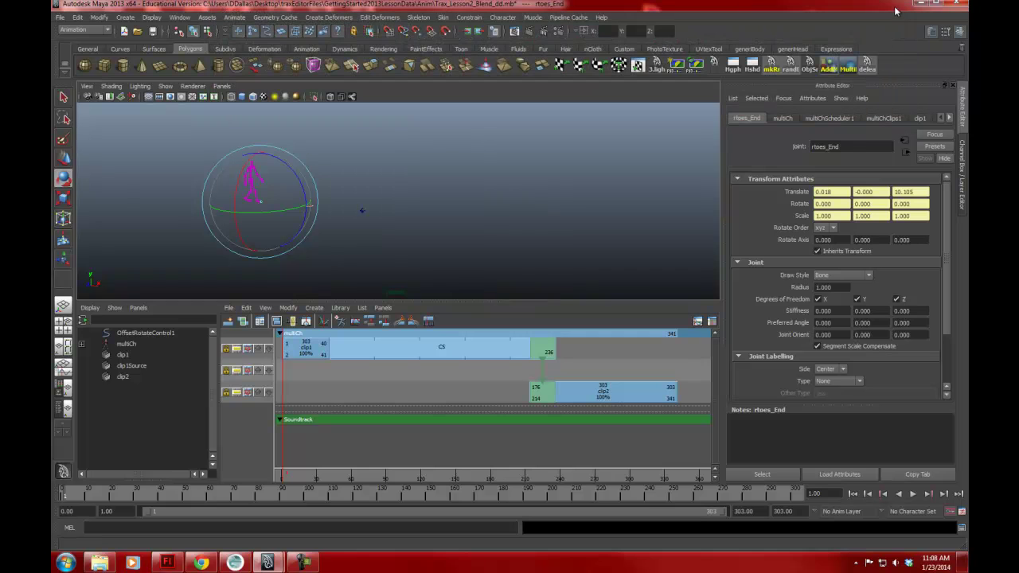